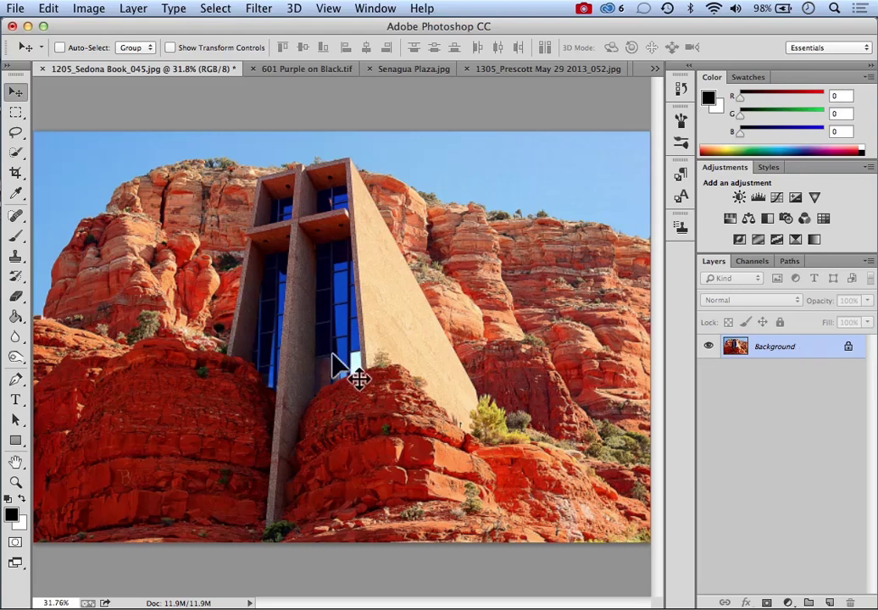
- Add white 'Chapel' text in a text box across the top of the photo
left_click(25, 404)
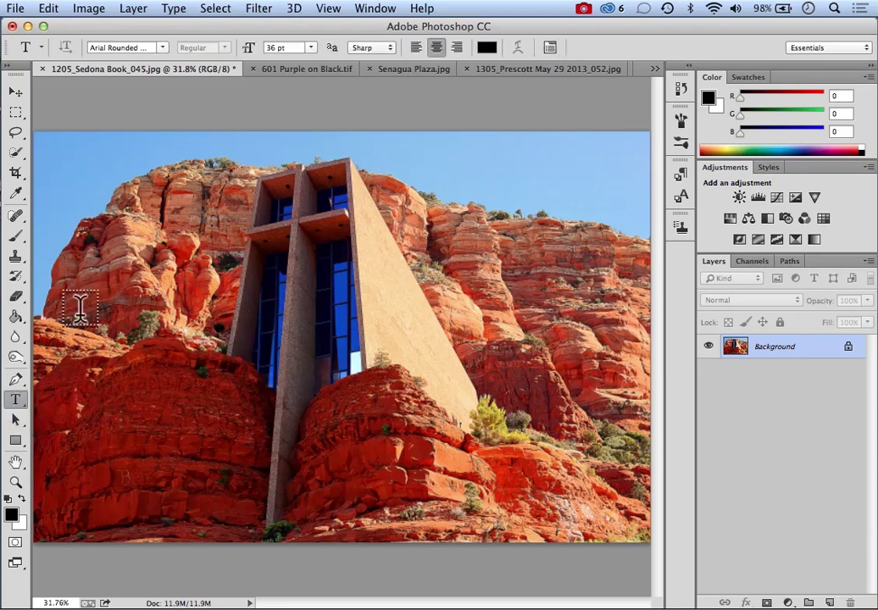
left_click_drag(88, 174, 448, 248)
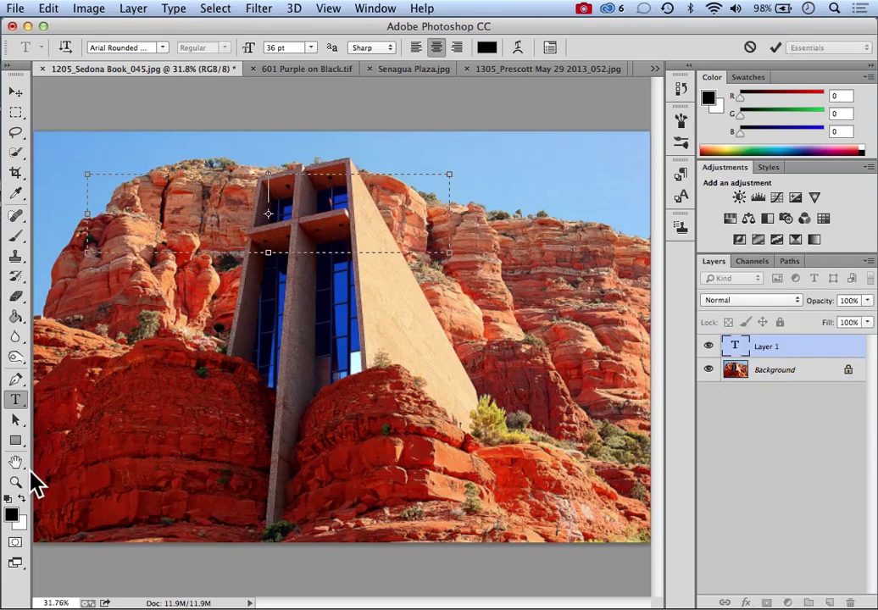
left_click(23, 499)
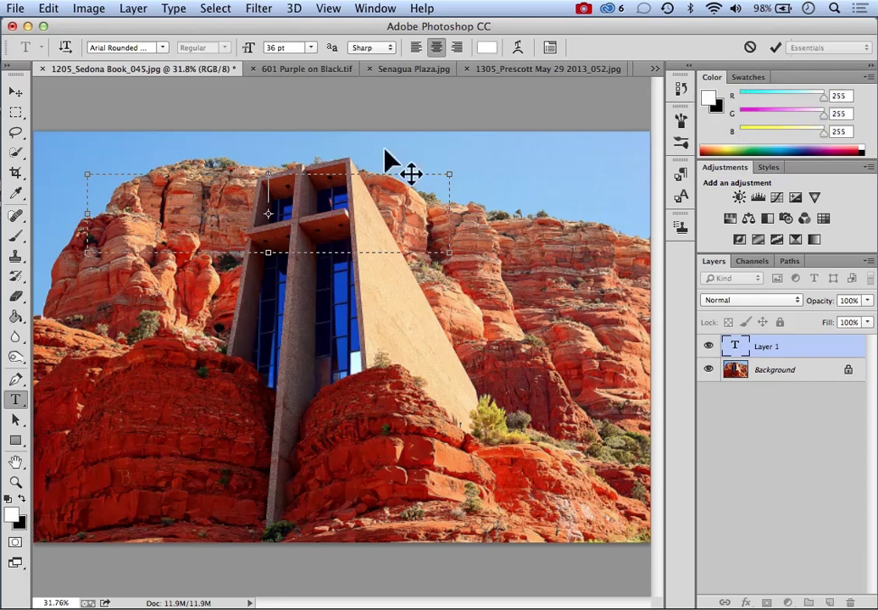
type("Chape")
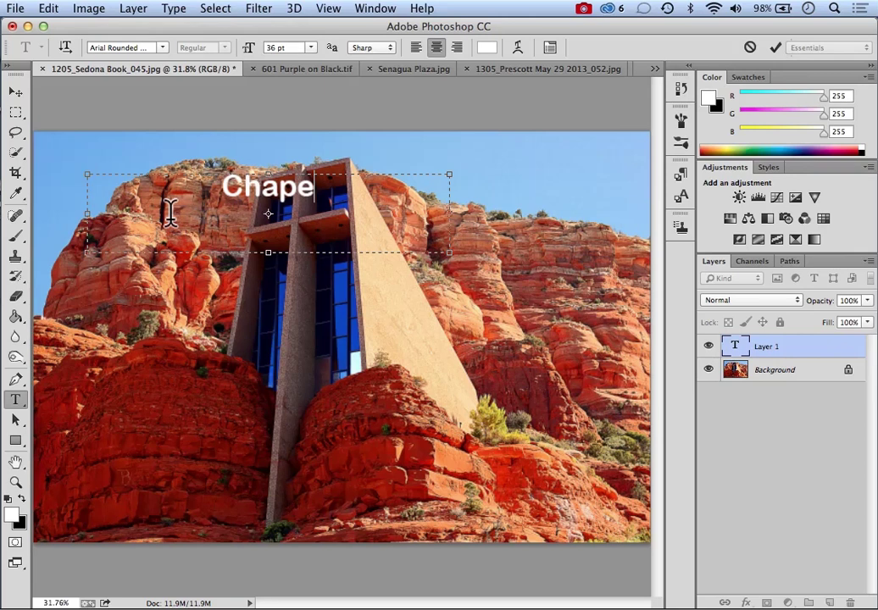
type("l")
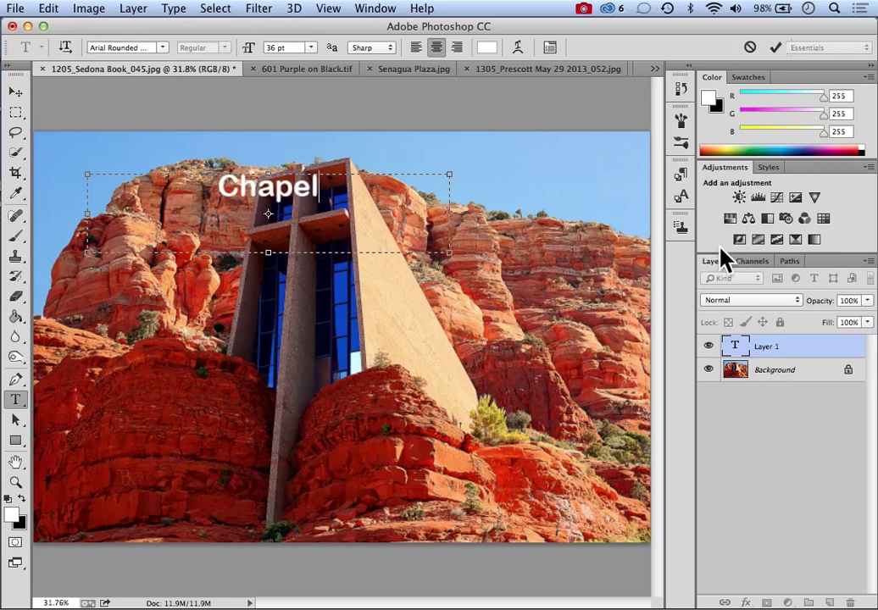
left_click(774, 48)
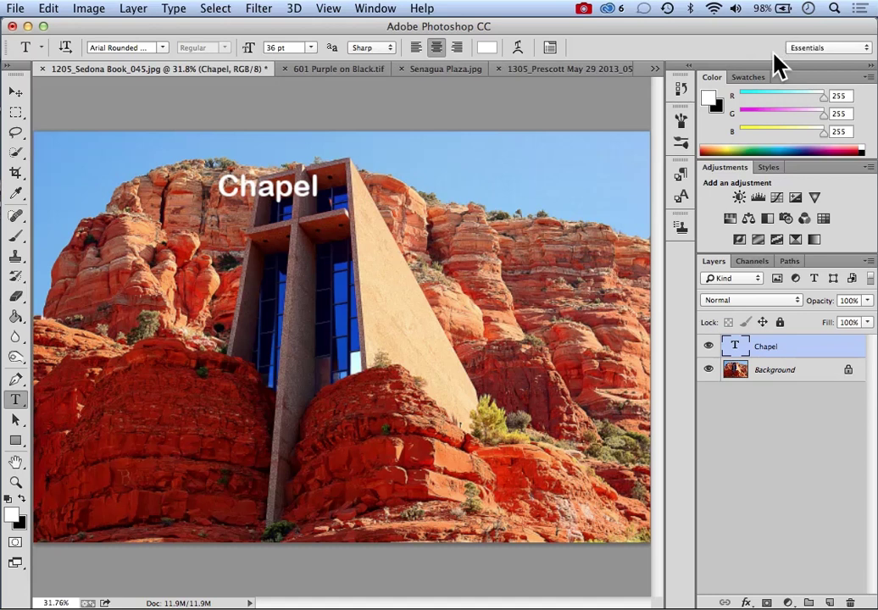
- Move the Chapel text into the upper-right sky, nudging it left, up and right
left_click(15, 92)
left_click_drag(286, 210, 166, 434)
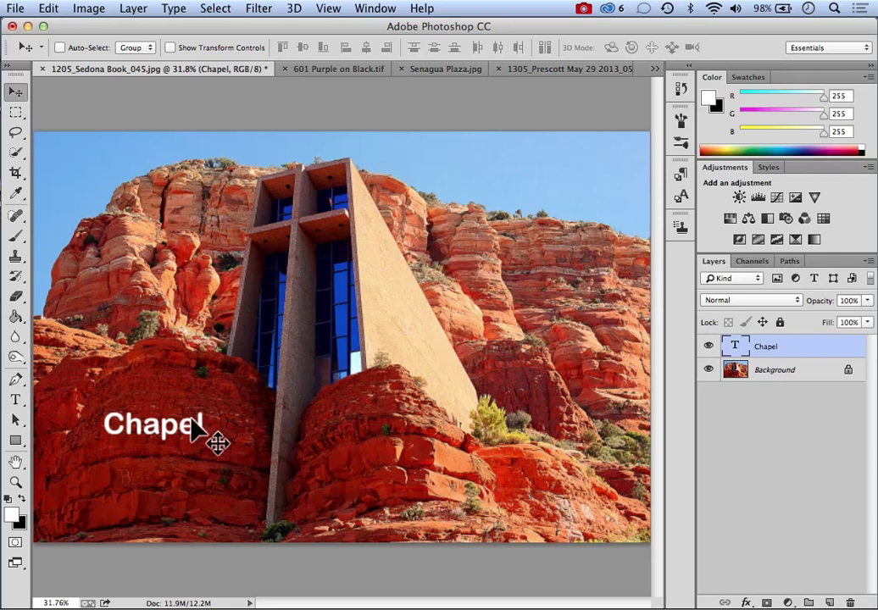
left_click_drag(167, 428, 560, 161)
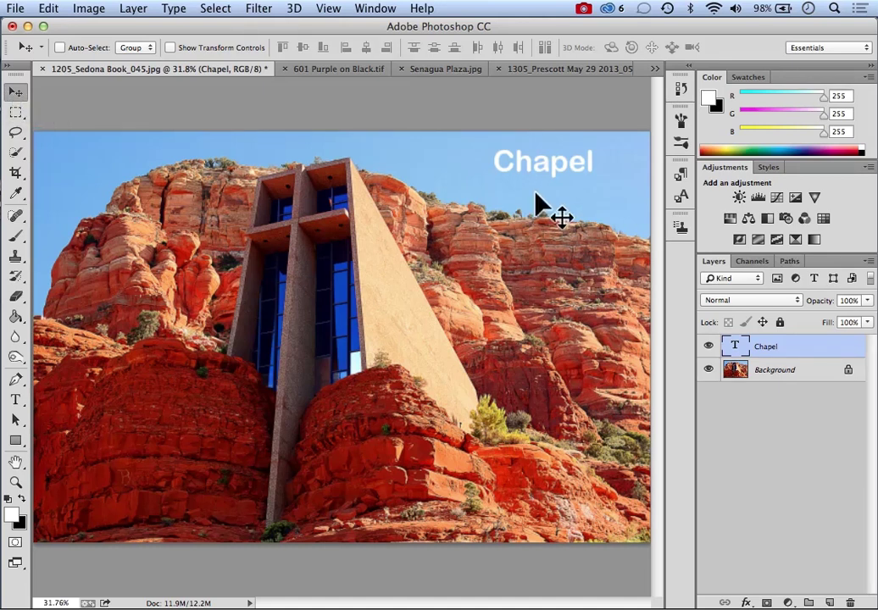
key("shift+Left")
key("shift+Left")
key("shift+Left")
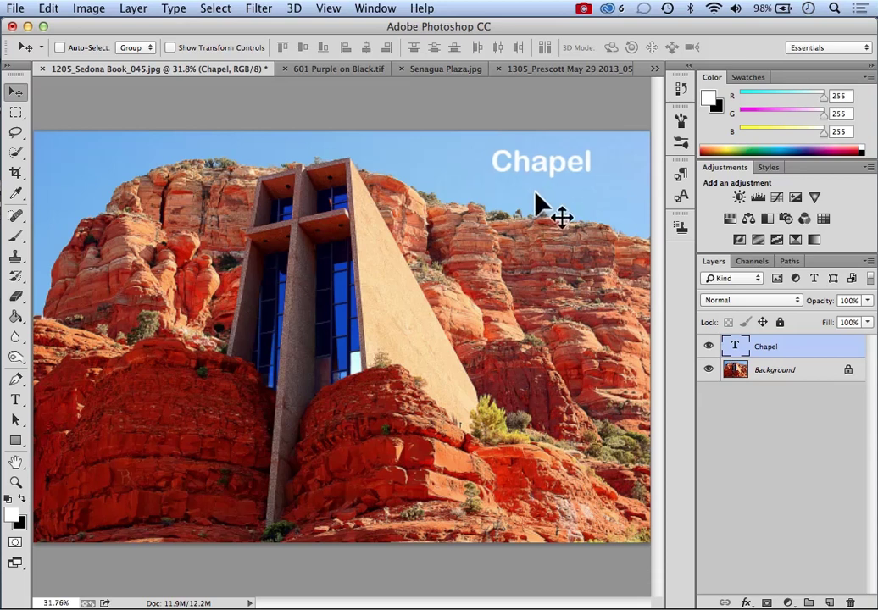
key("shift+Up")
key("shift+Right")
key("shift+Right")
key("shift+Right")
key("shift+Right")
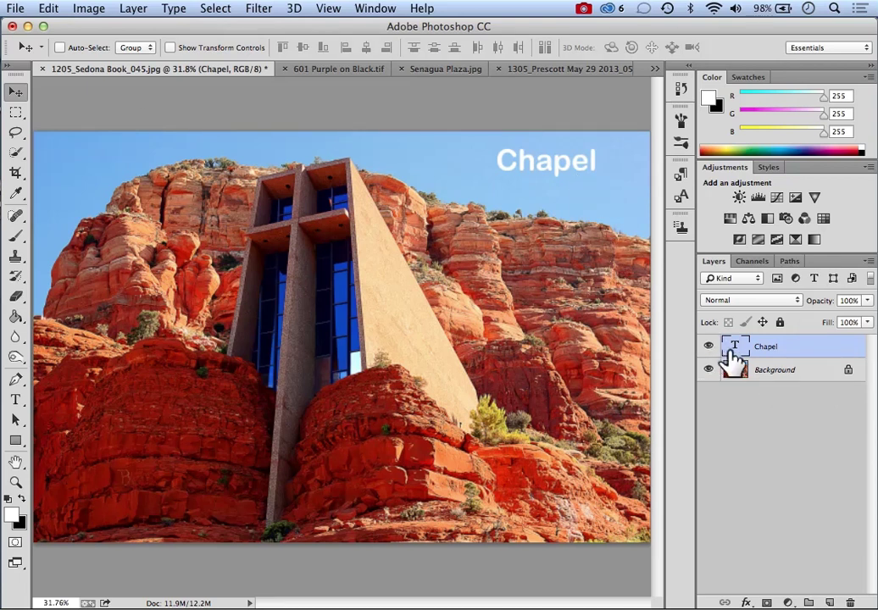
- Delete the Chapel text layer from the Layers panel, confirming with Yes
right_click(800, 356)
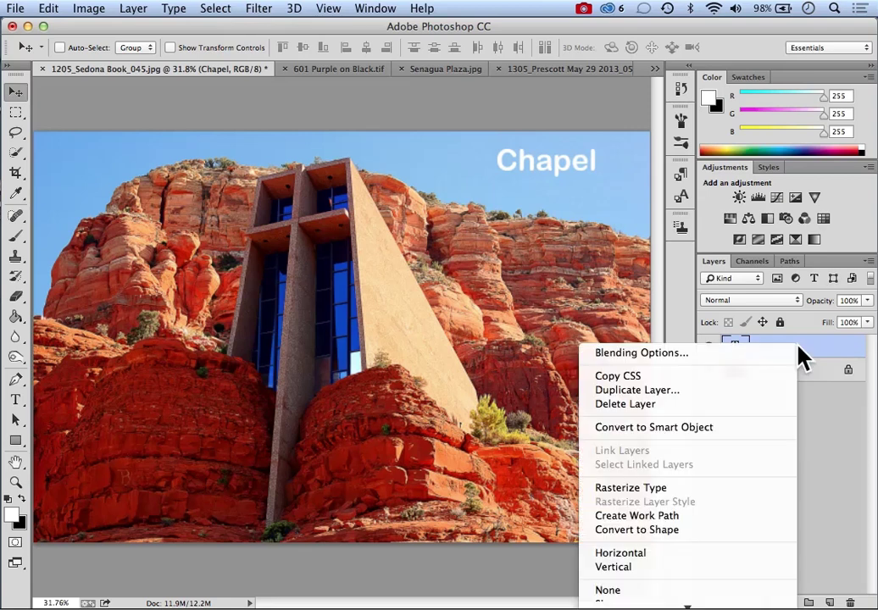
left_click(674, 406)
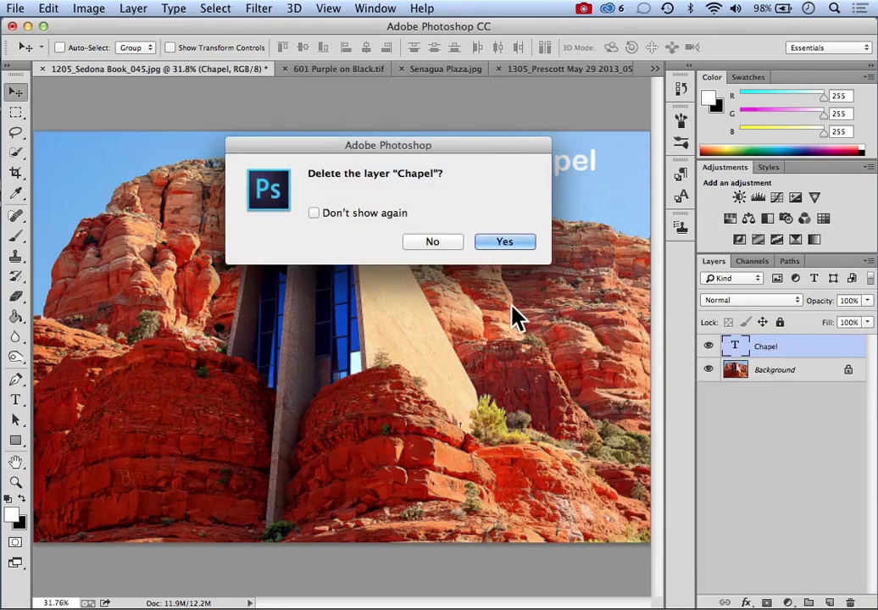
left_click(505, 247)
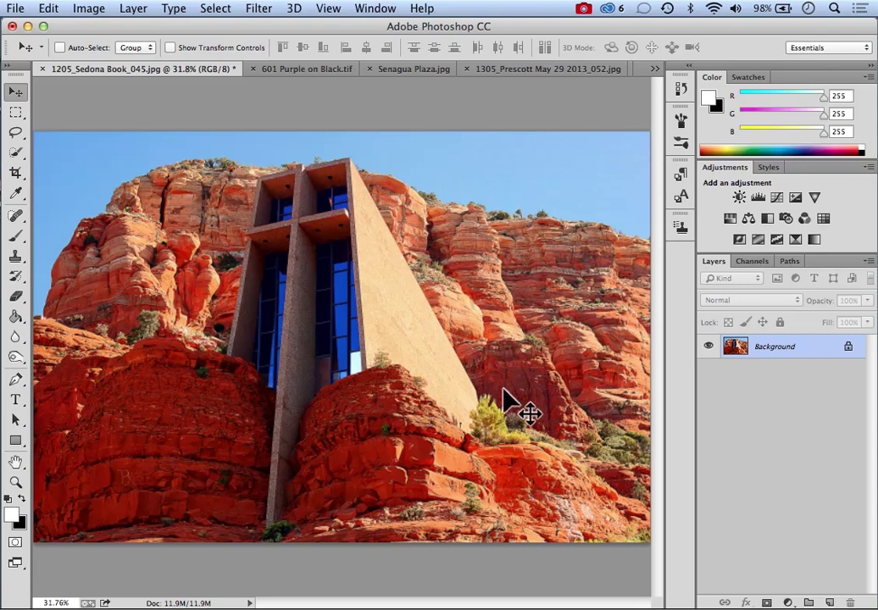
- Choose the Elliptical Marquee Tool from the marquee tool flyout
left_click(25, 120)
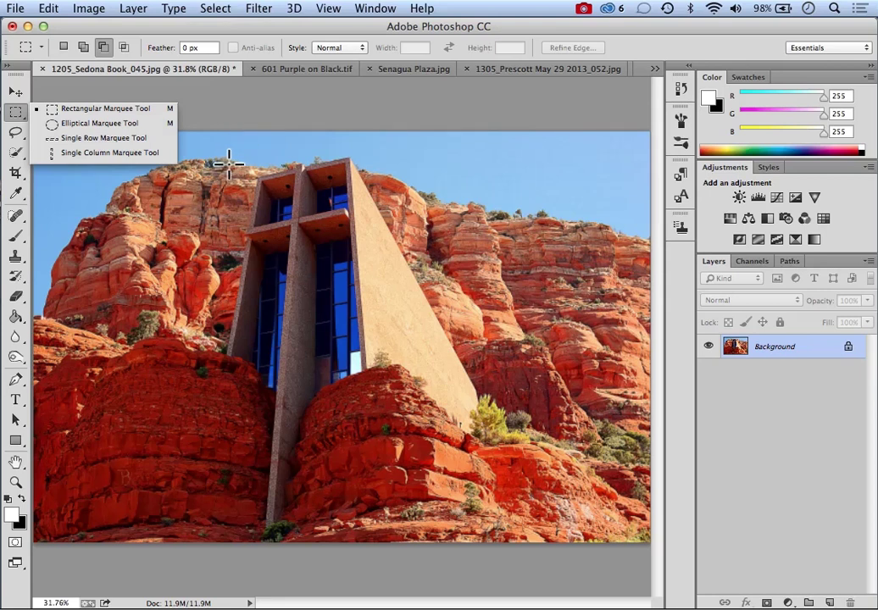
left_click(13, 100)
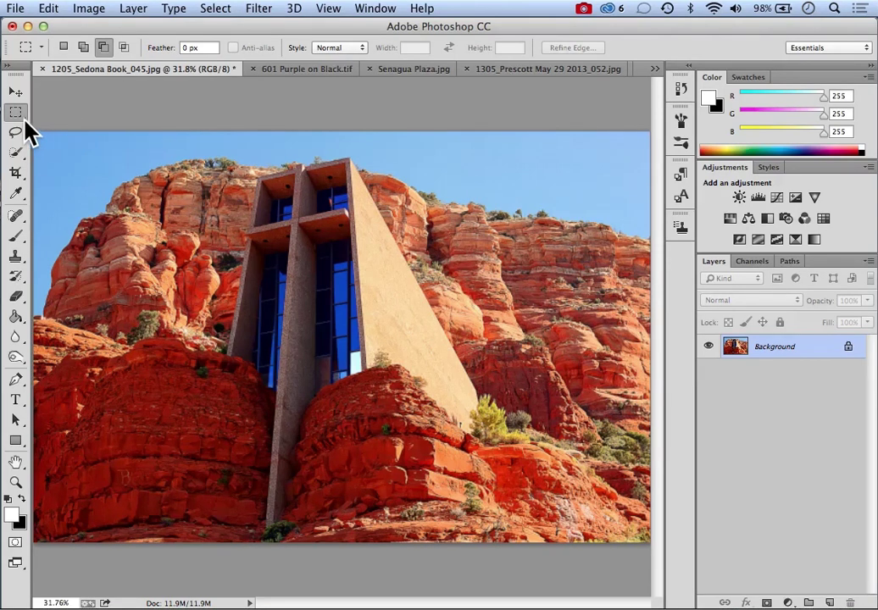
left_click(17, 111)
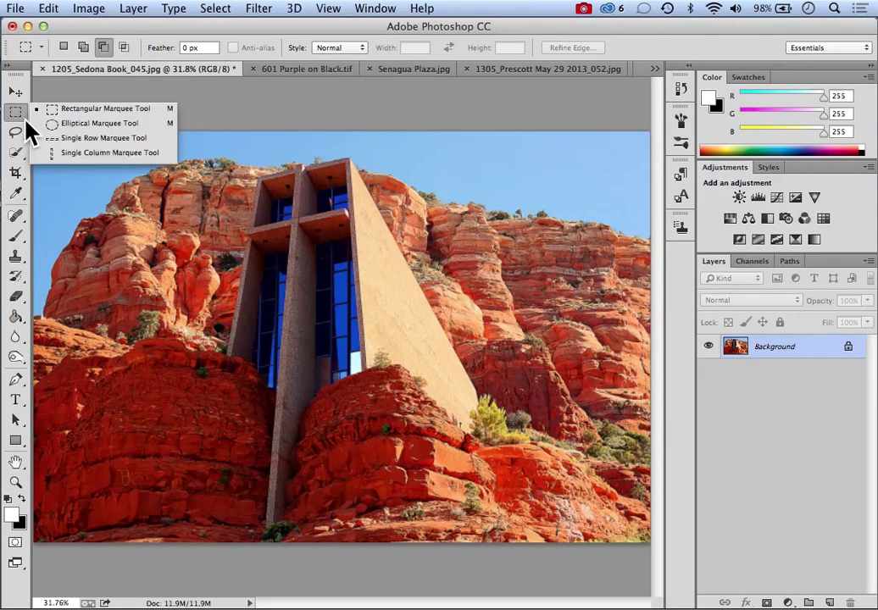
left_click(69, 129)
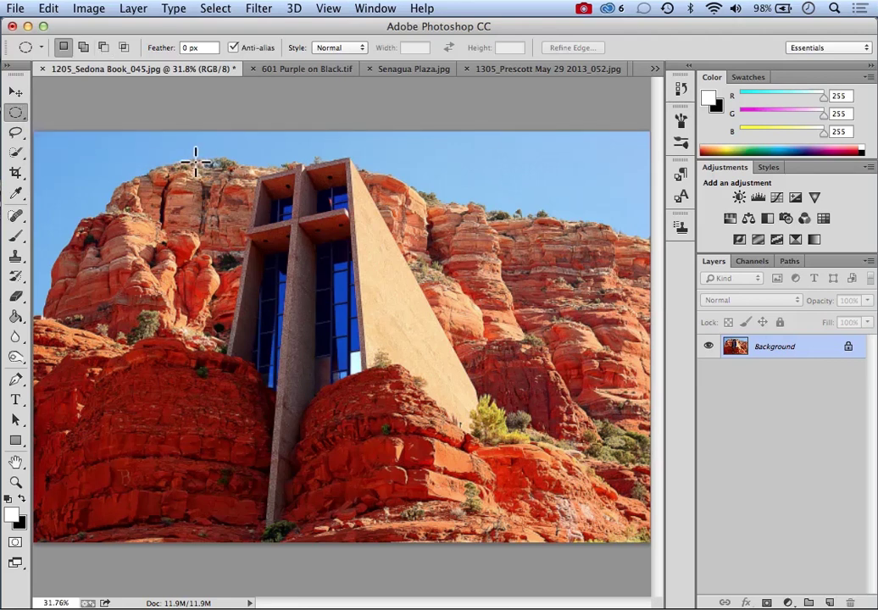
- Draw an oval selection around the chapel and shift it slightly up and right
left_click_drag(176, 163, 403, 530)
left_click_drag(325, 372, 346, 338)
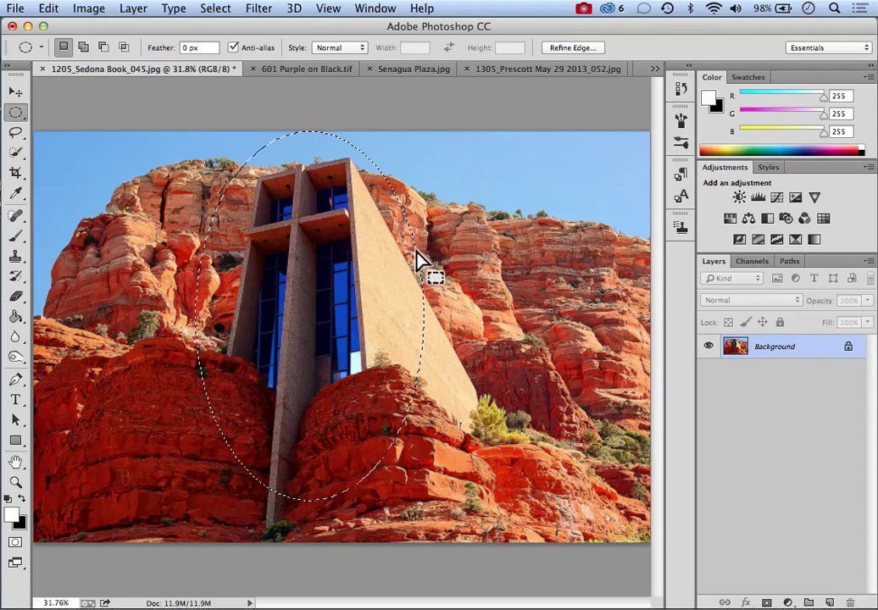
left_click(24, 121)
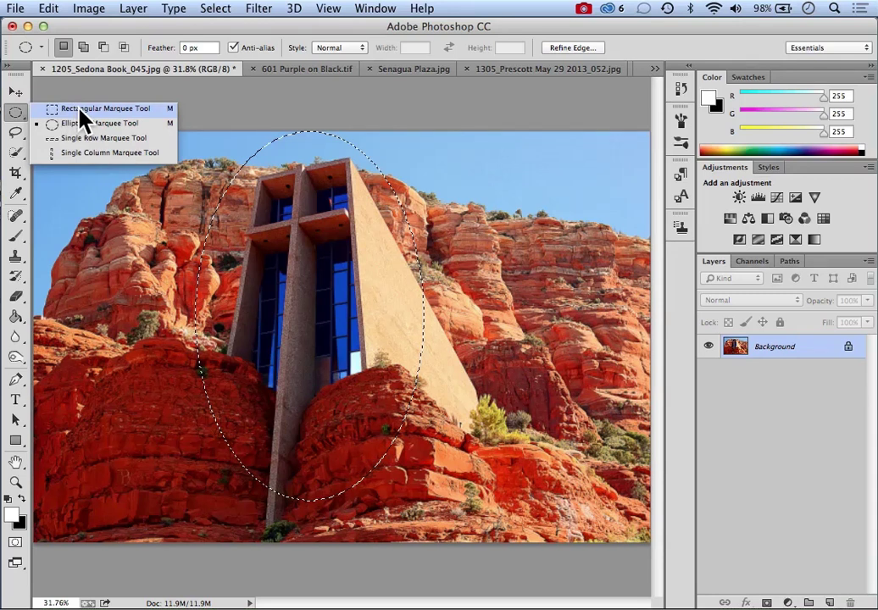
- Clear the oval selection with Select > Deselect and show the Lasso tool variants
left_click(235, 101)
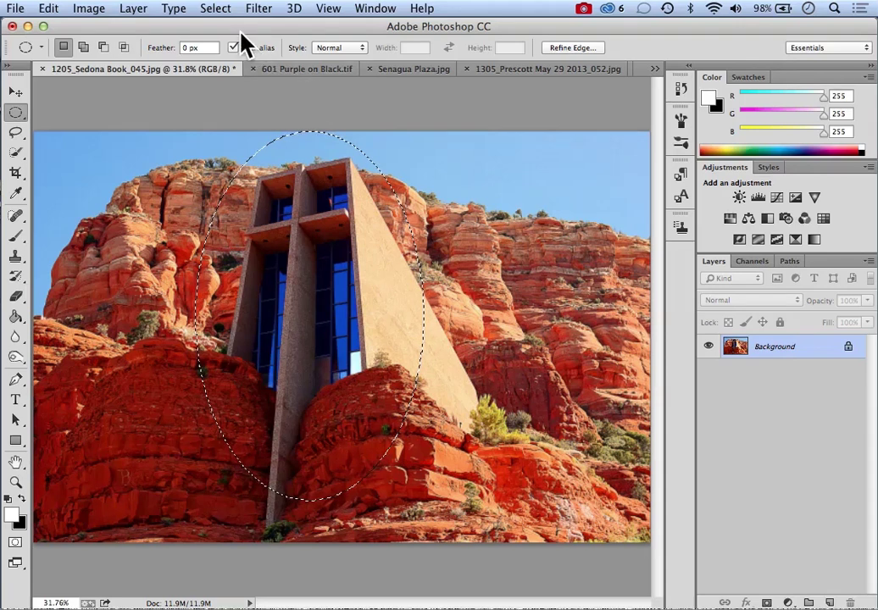
left_click(210, 9)
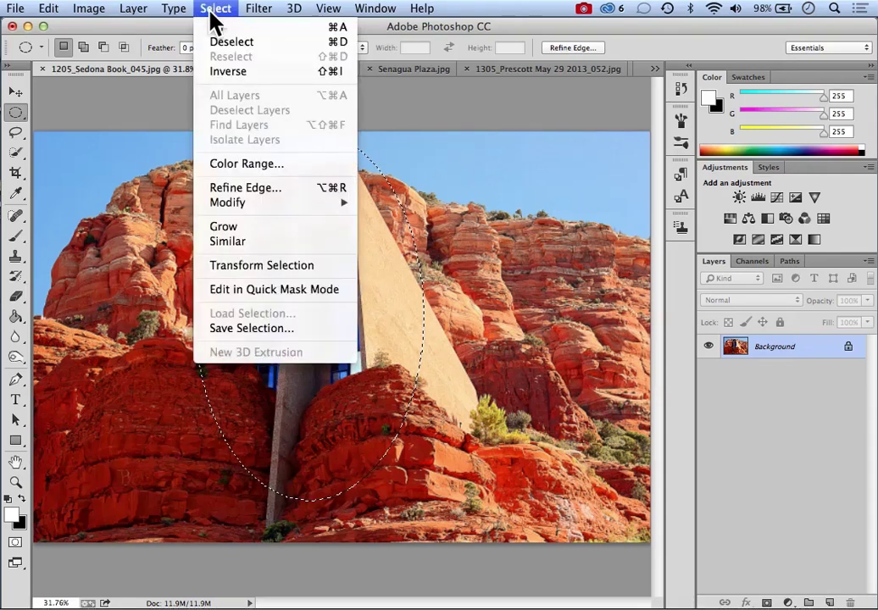
left_click(274, 44)
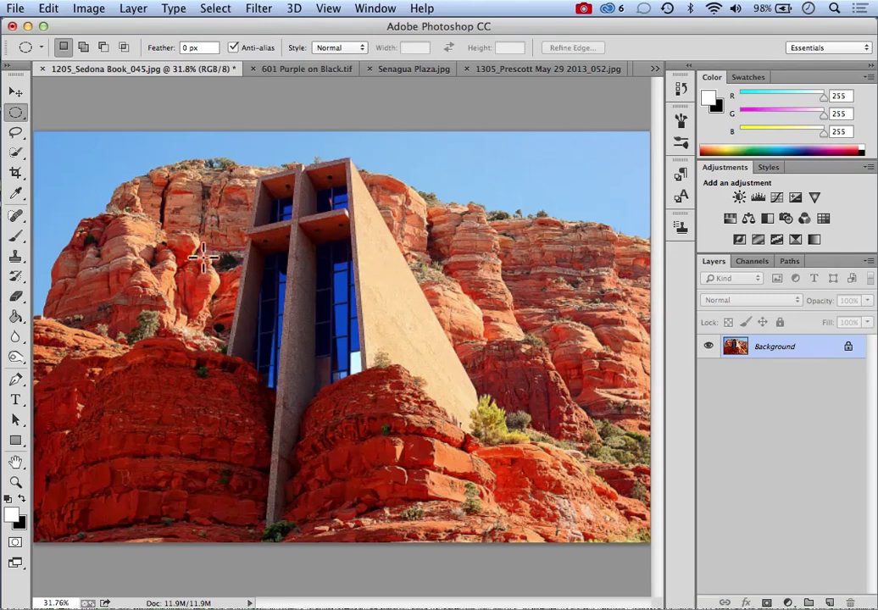
left_click(20, 135)
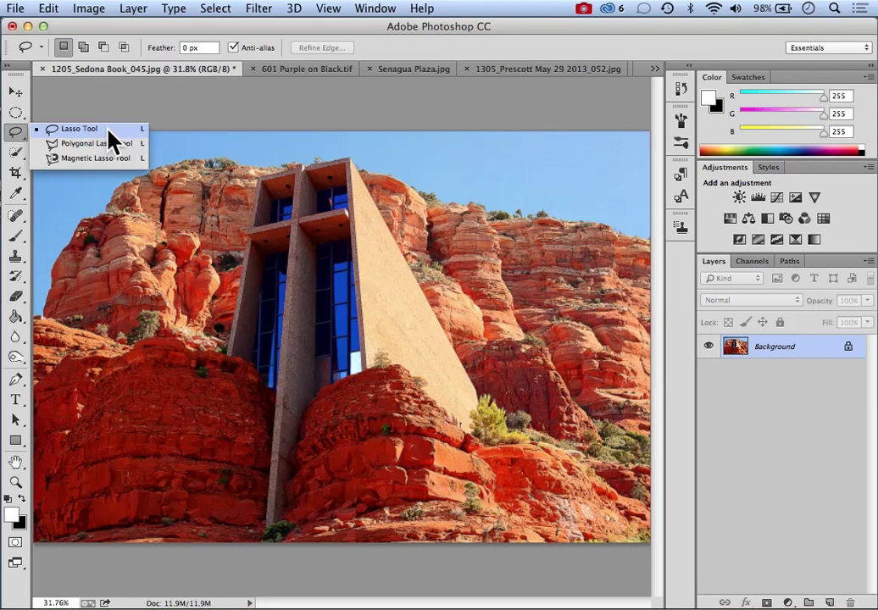
left_click(108, 130)
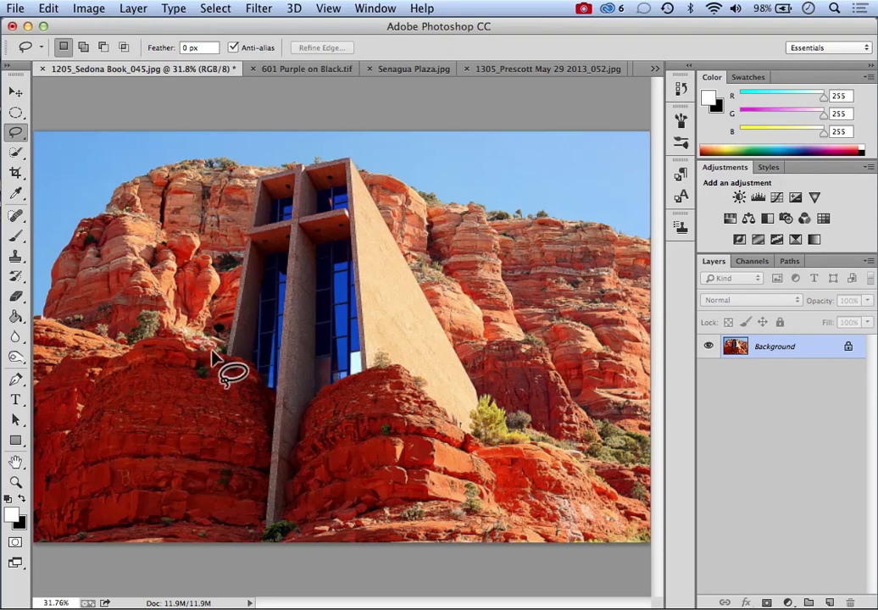
mouse_move(220, 348)
left_mouse_down()
mouse_move(248, 178)
mouse_move(260, 159)
mouse_move(316, 147)
mouse_move(361, 154)
mouse_move(423, 266)
left_mouse_up()
mouse_move(447, 312)
left_mouse_down()
mouse_move(477, 379)
mouse_move(480, 441)
mouse_move(465, 448)
mouse_move(429, 414)
mouse_move(372, 393)
mouse_move(324, 433)
mouse_move(294, 523)
mouse_move(262, 526)
mouse_move(255, 513)
mouse_move(245, 390)
left_mouse_up()
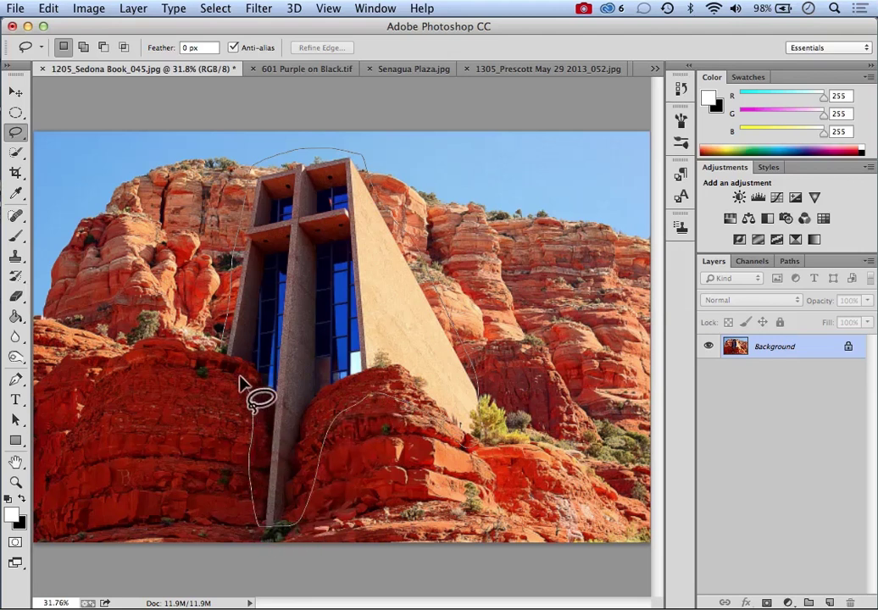
left_click_drag(221, 353, 221, 354)
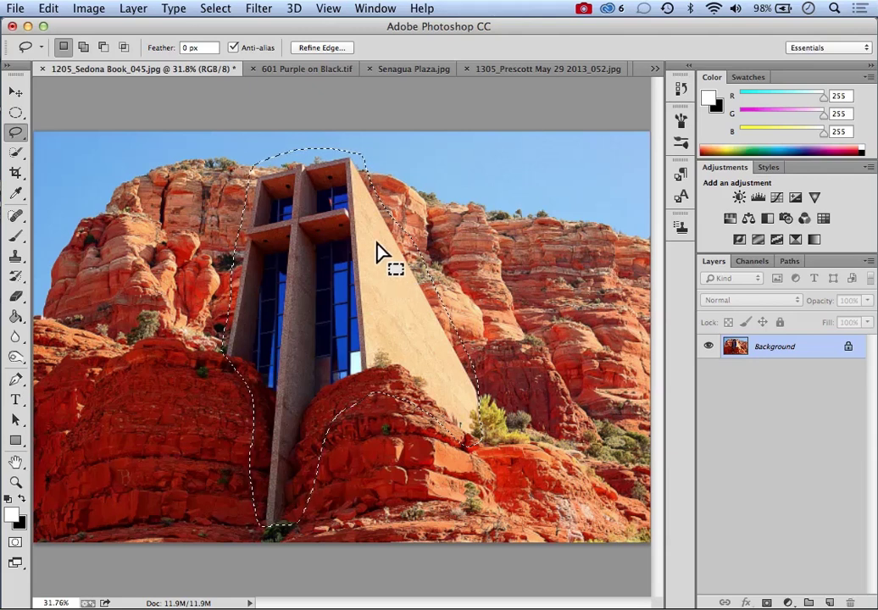
left_click(225, 10)
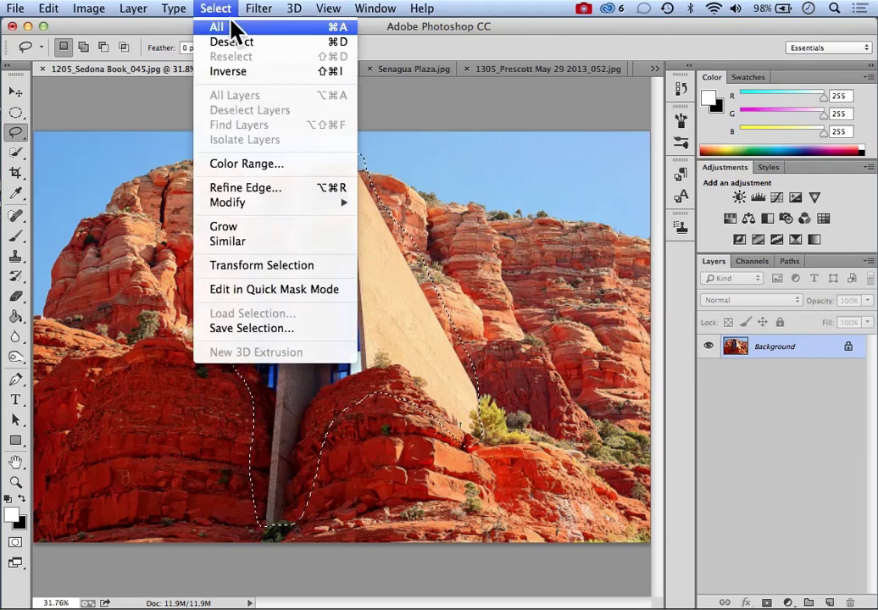
left_click(247, 42)
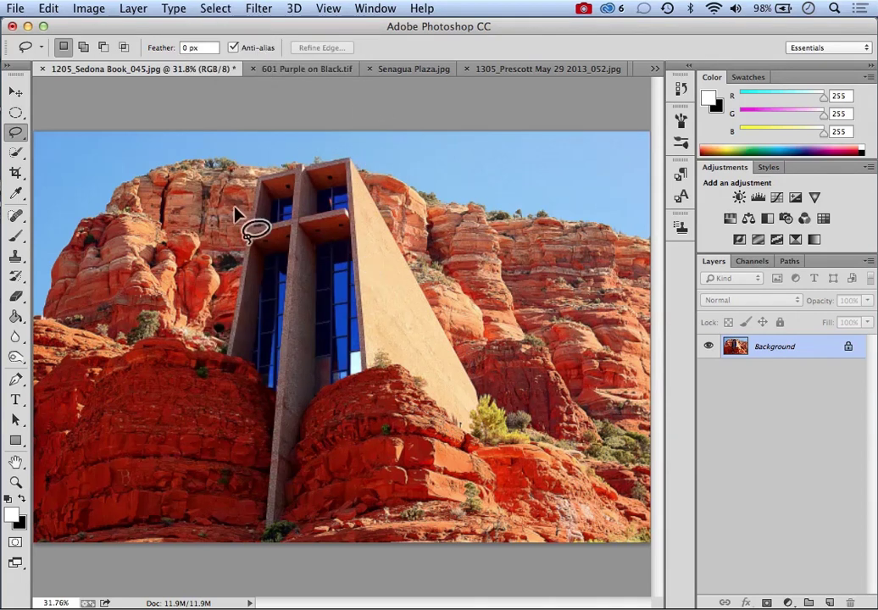
- Trace the chapel's outline with the Magnetic Lasso, from its left side over the roof to the base
left_click(16, 131)
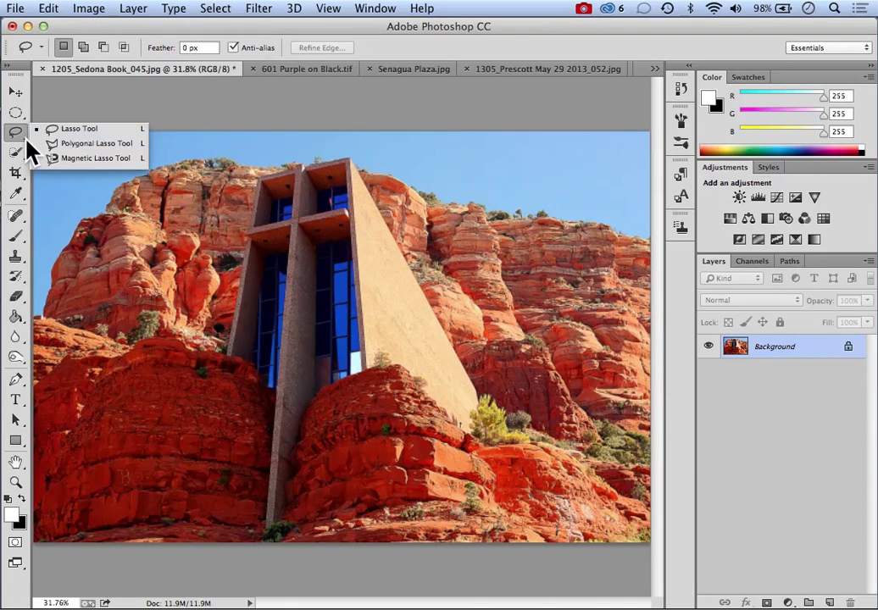
left_click(108, 162)
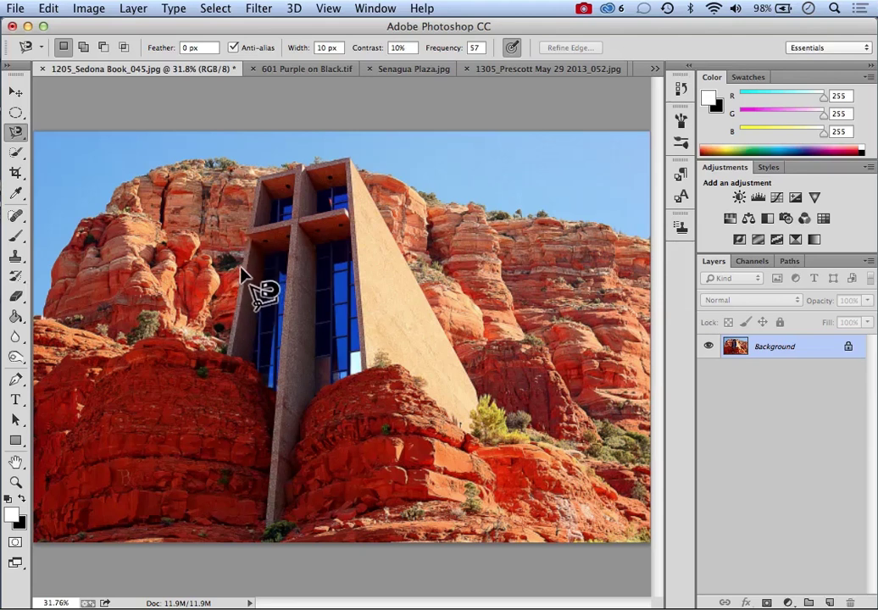
left_click(223, 336)
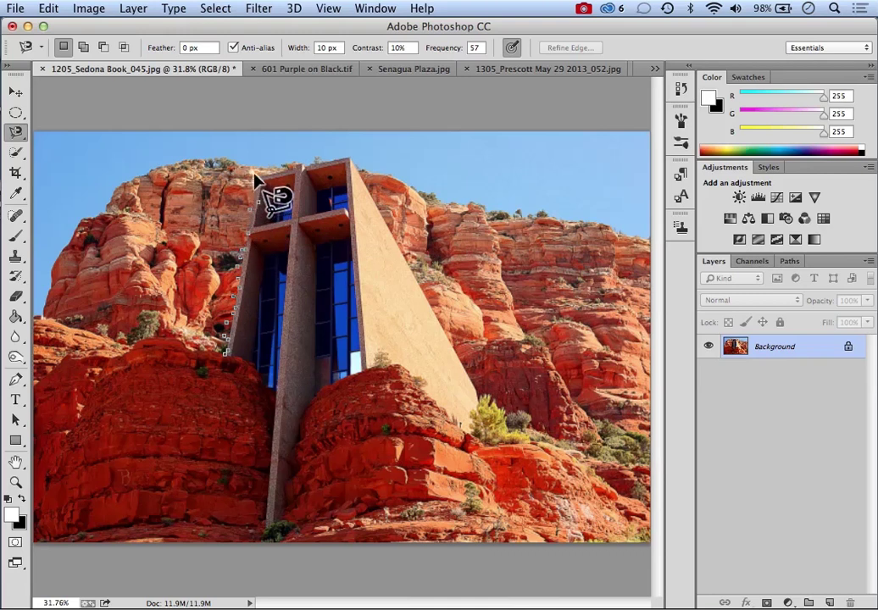
left_click_drag(261, 176, 352, 161)
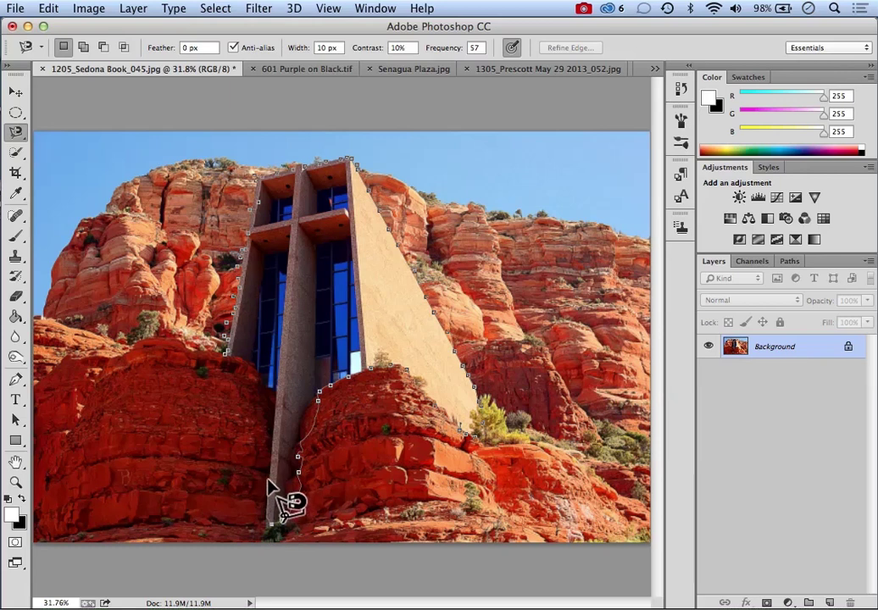
double_click(241, 385)
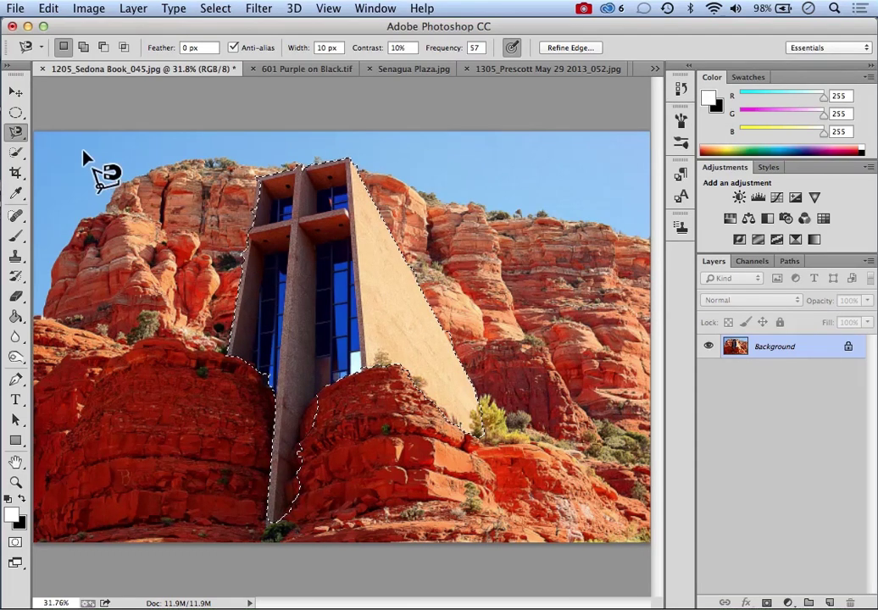
- Pick the Quick Selection Tool and set its brush size to 11 px
left_click(25, 161)
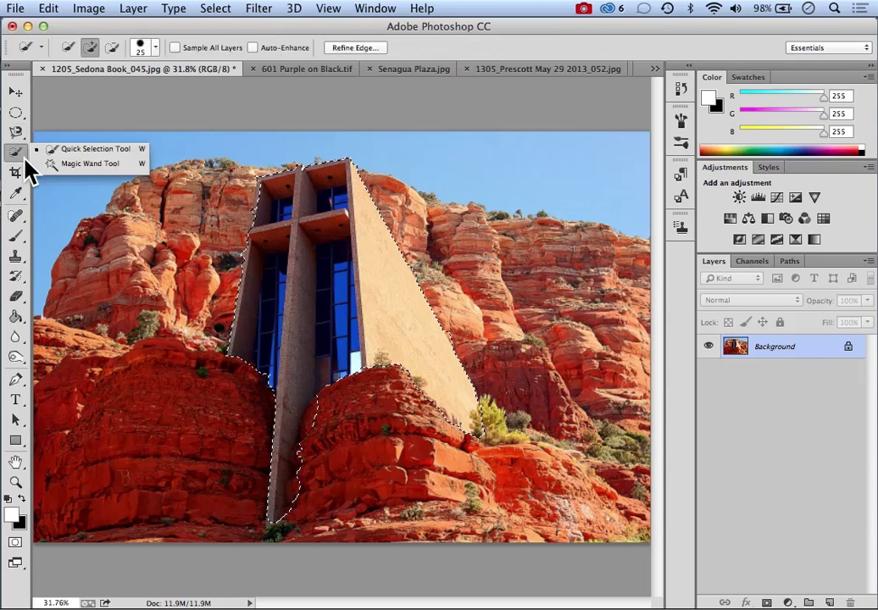
left_click(78, 151)
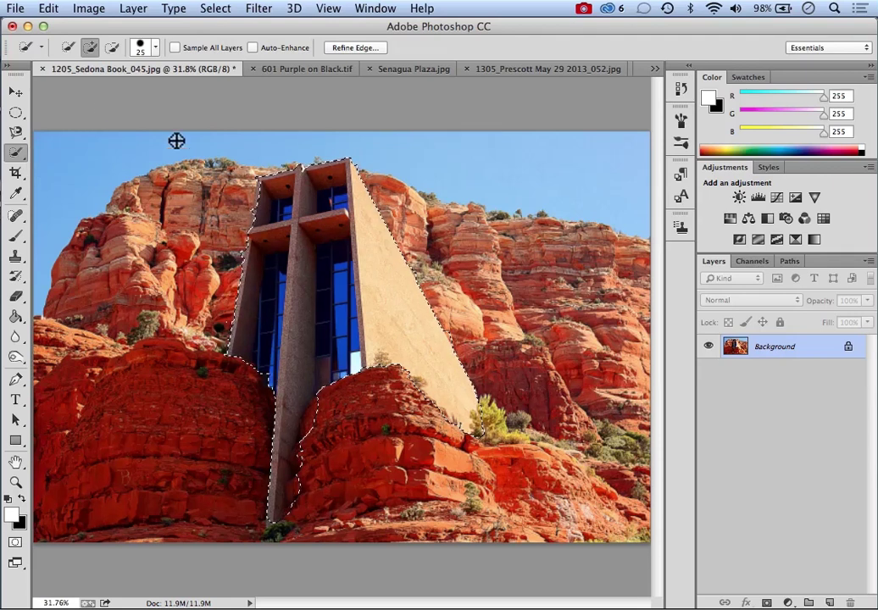
left_click(156, 48)
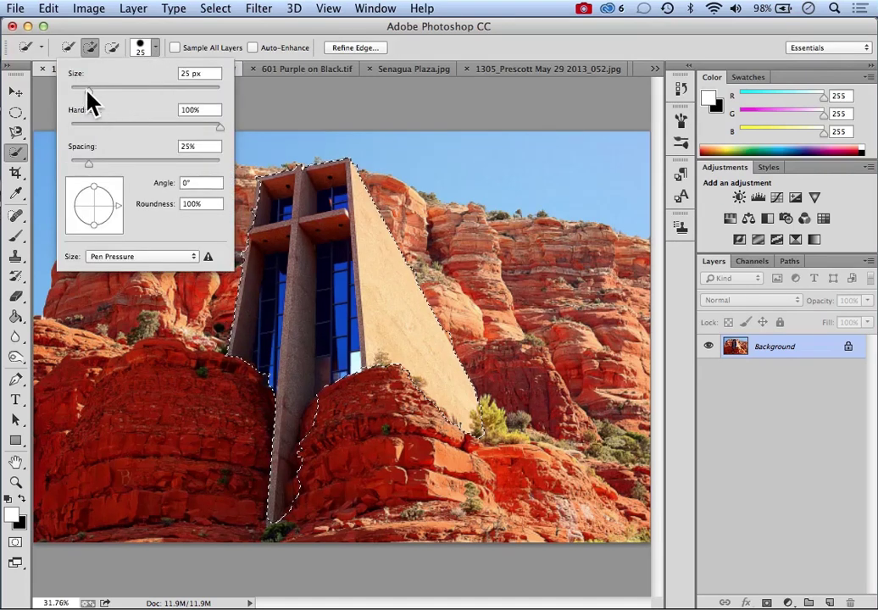
left_click_drag(87, 90, 84, 90)
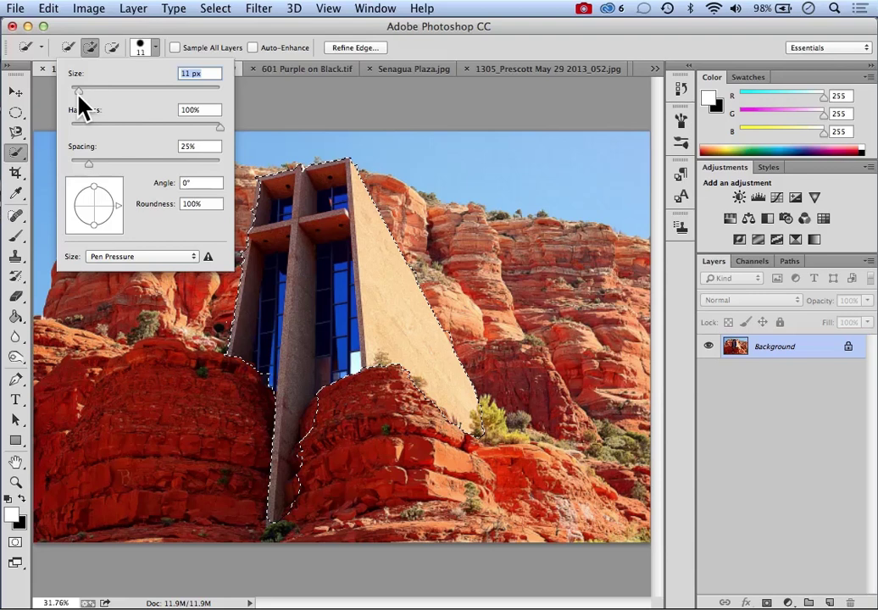
key("Return")
key("v")
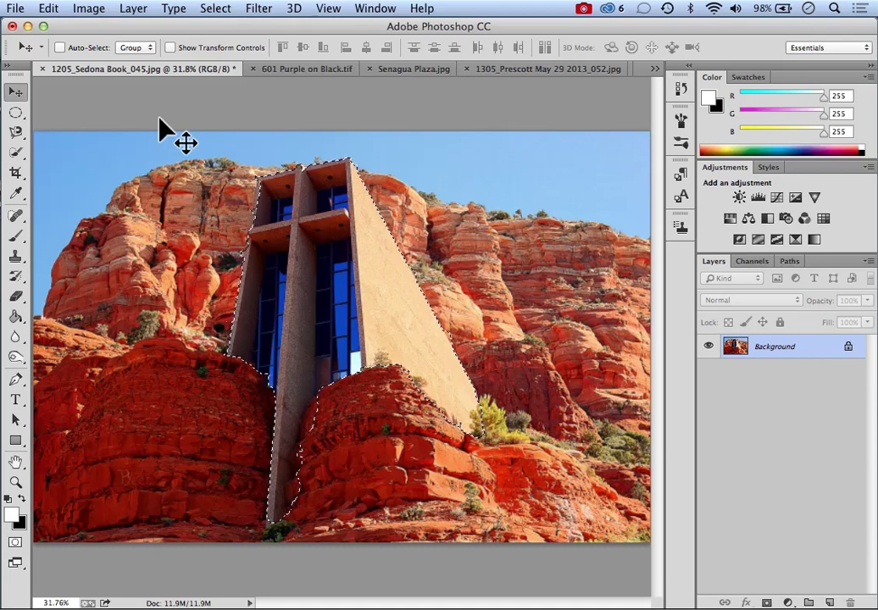
- Reselect the Quick Selection Tool
left_click(19, 154)
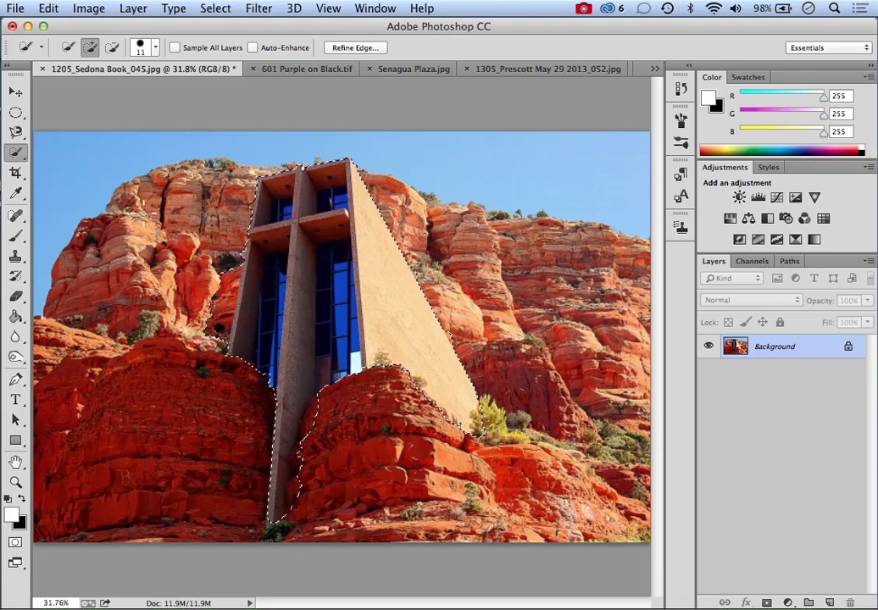
left_click(115, 49)
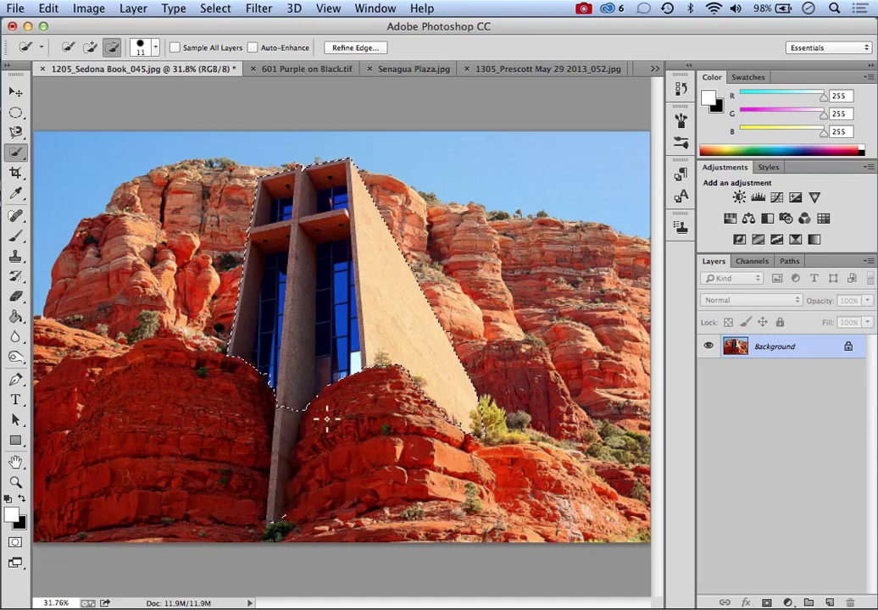
left_click(48, 9)
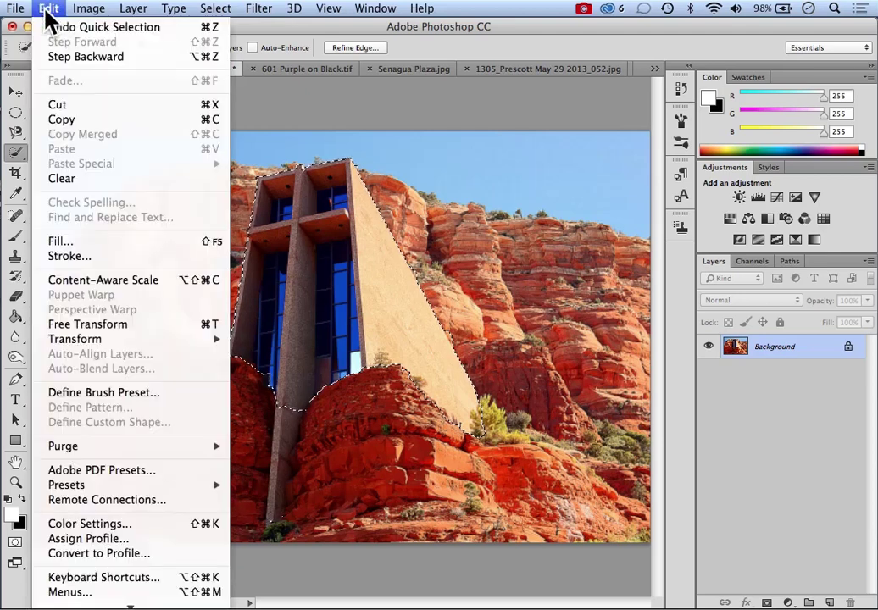
left_click(80, 59)
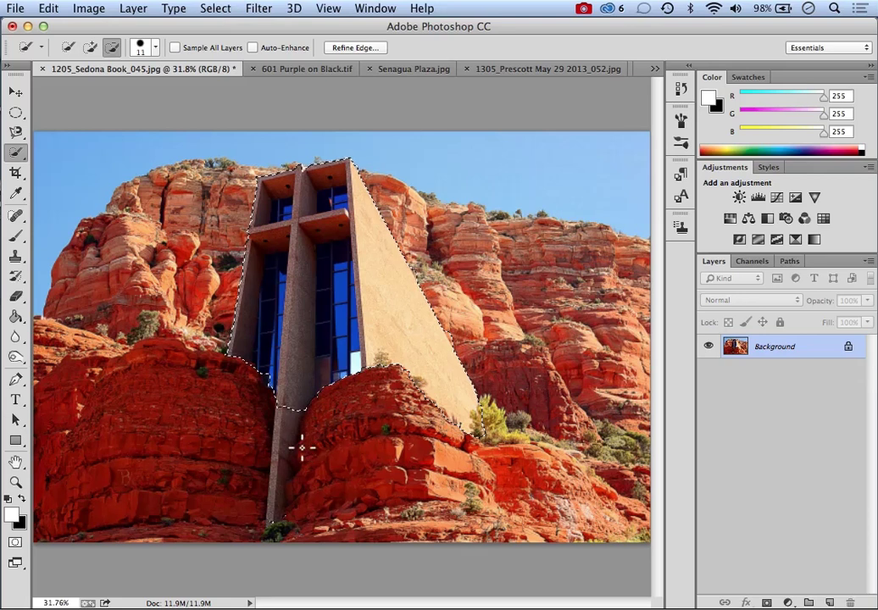
left_click(48, 9)
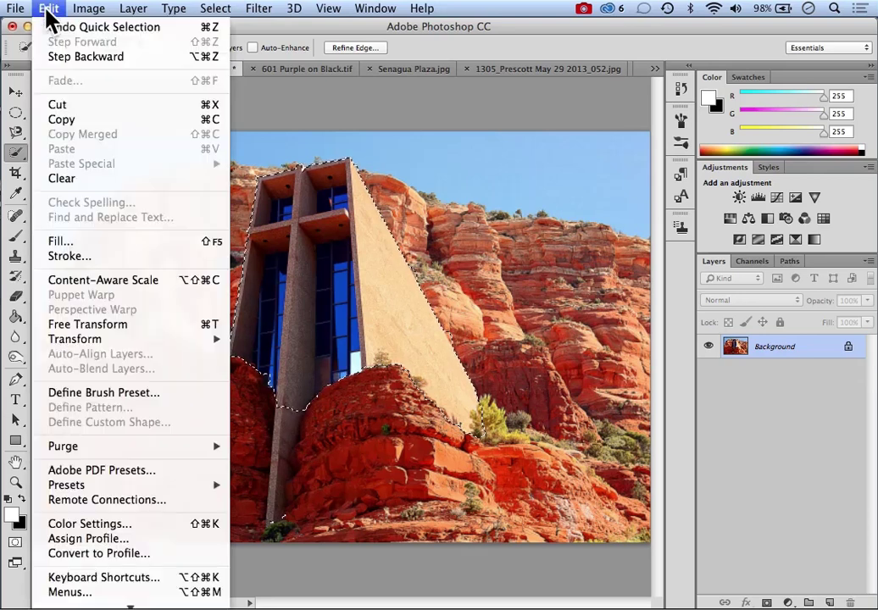
left_click(63, 54)
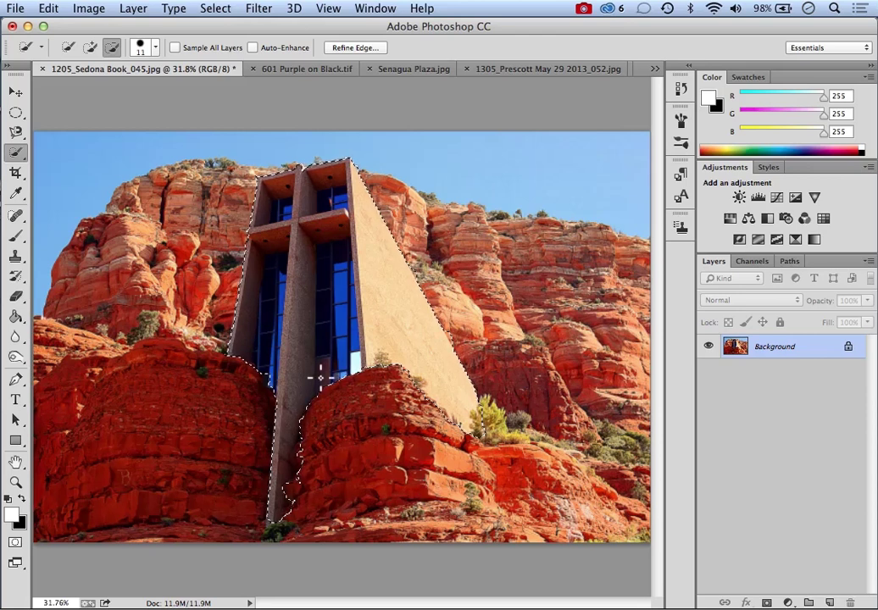
left_click(112, 49)
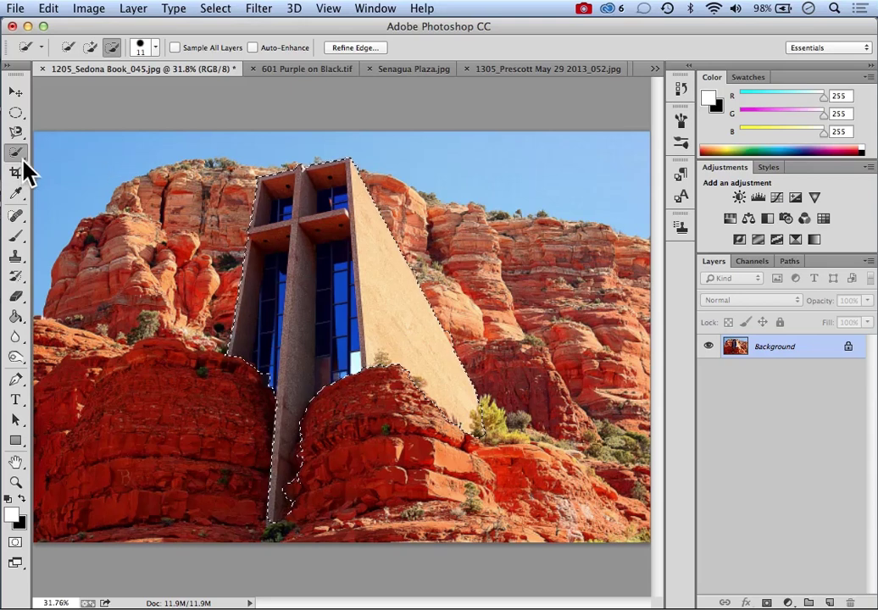
- Select the sky with the Magic Wand at tolerance 32, then undo it with Edit > Step Backward
mouse_move(26, 161)
left_mouse_down()
mouse_move(24, 168)
mouse_move(72, 163)
left_mouse_up()
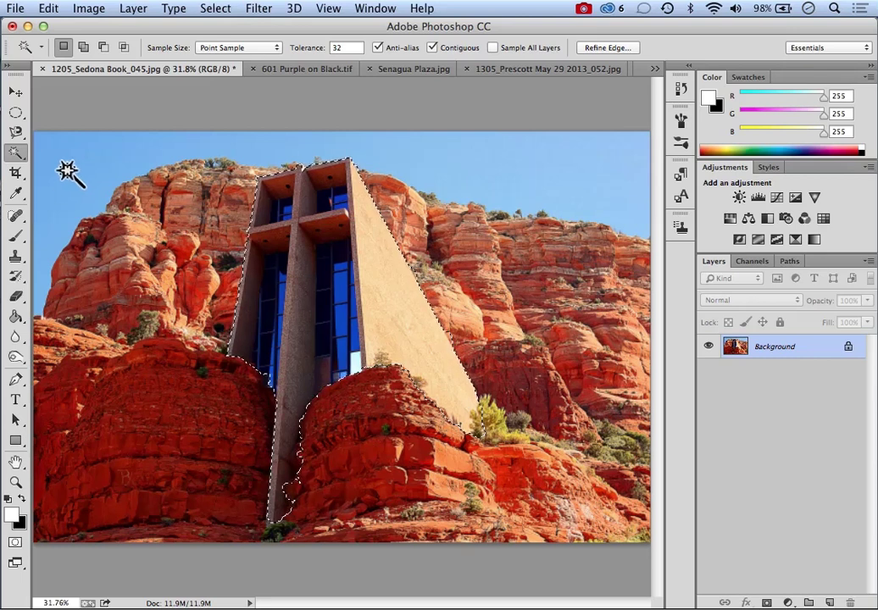
left_click(67, 169)
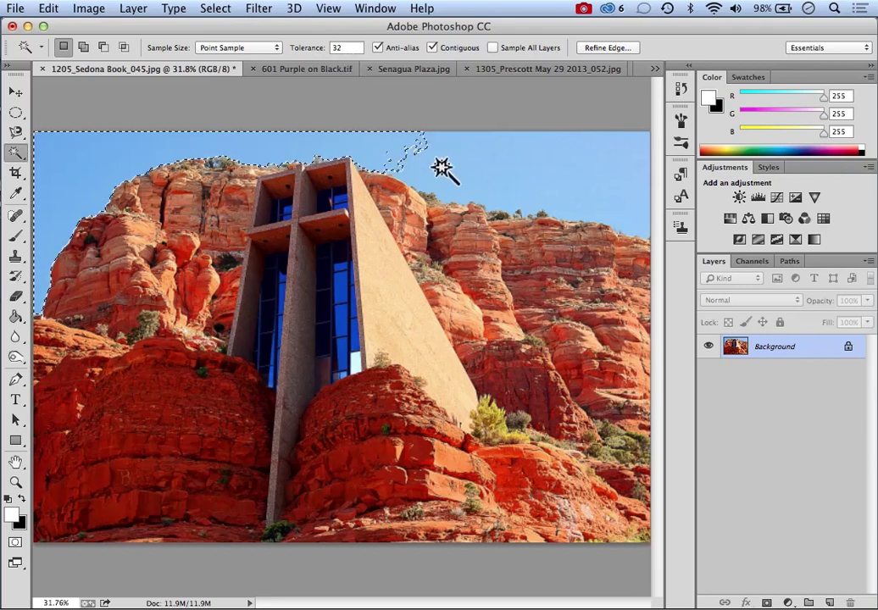
left_click(49, 8)
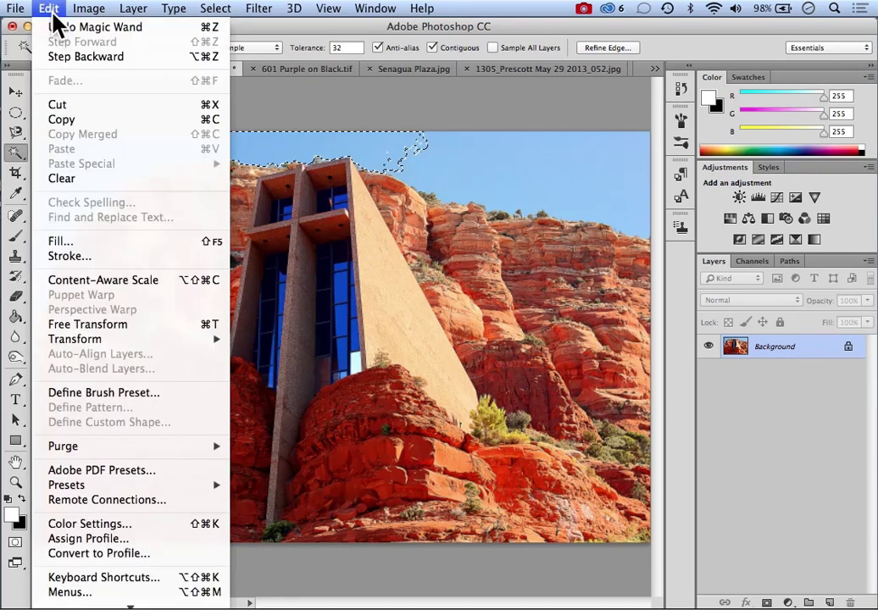
left_click(78, 56)
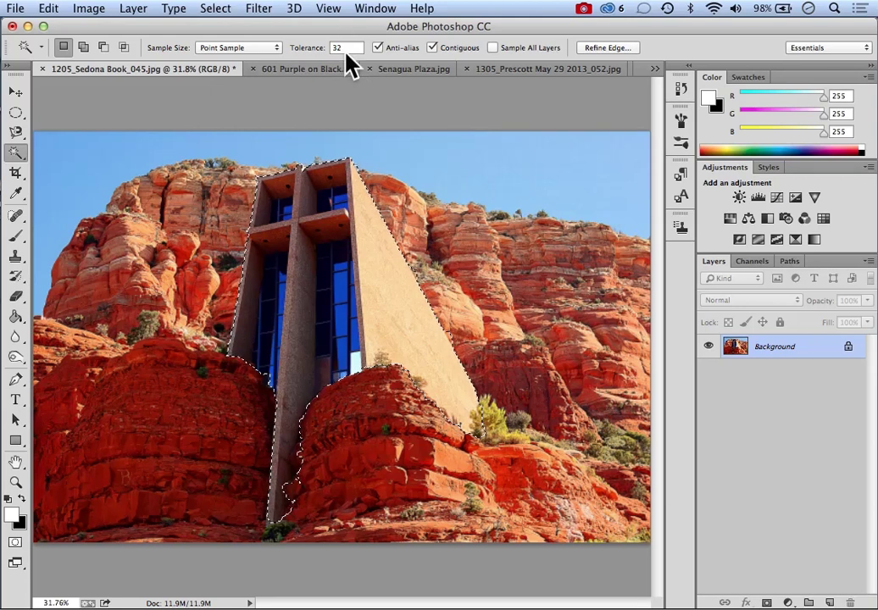
- Retry the sky at tolerance 55, set tolerance to 5, and step back to the chapel selection
left_click_drag(346, 47, 339, 48)
type("55")
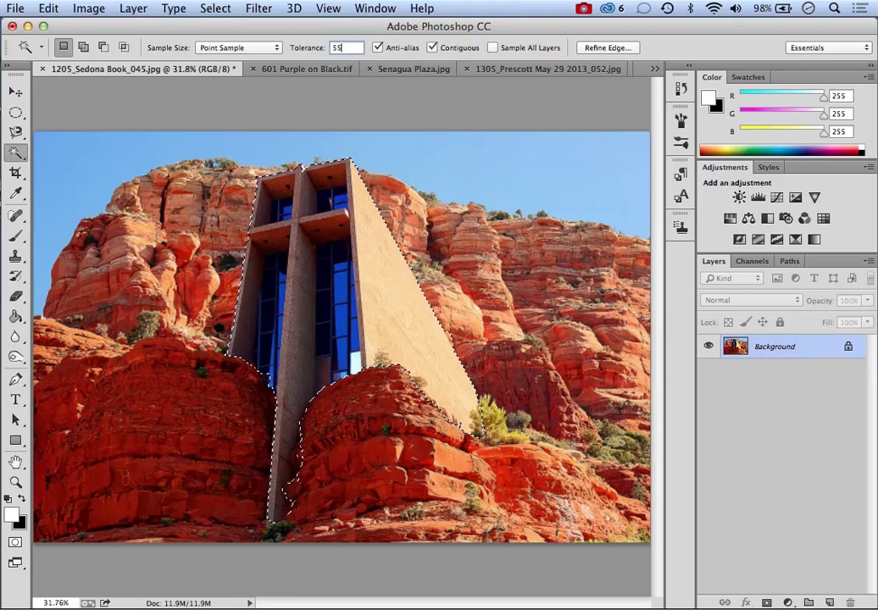
left_click(62, 177)
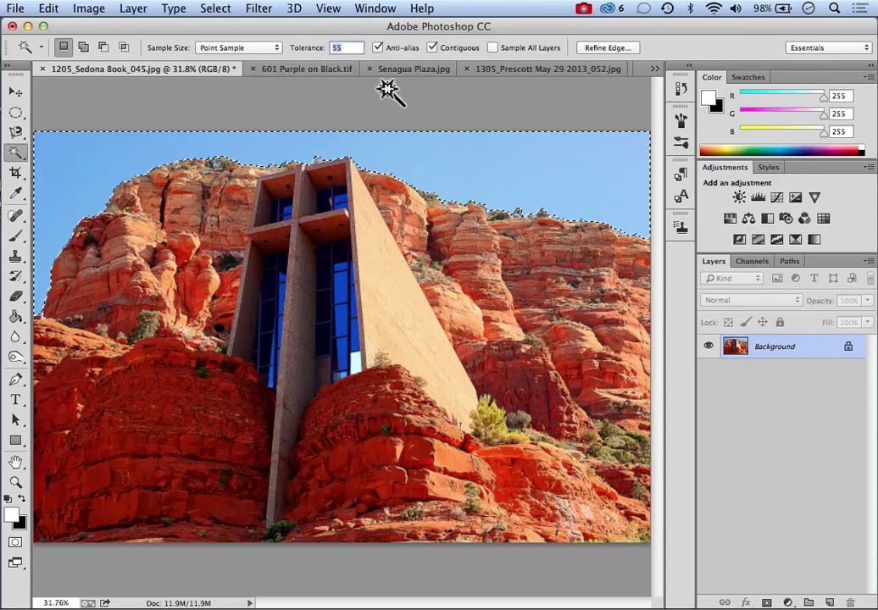
type("5")
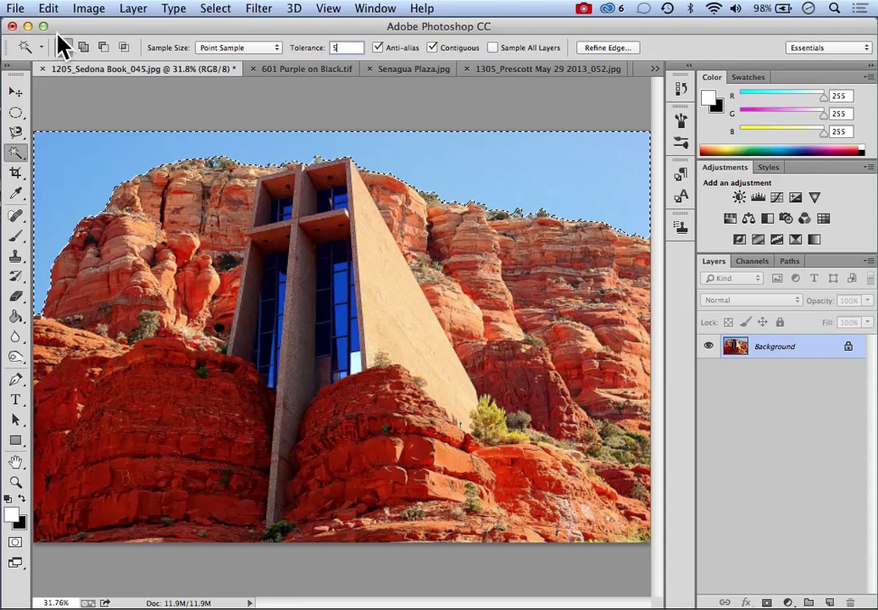
left_click(49, 10)
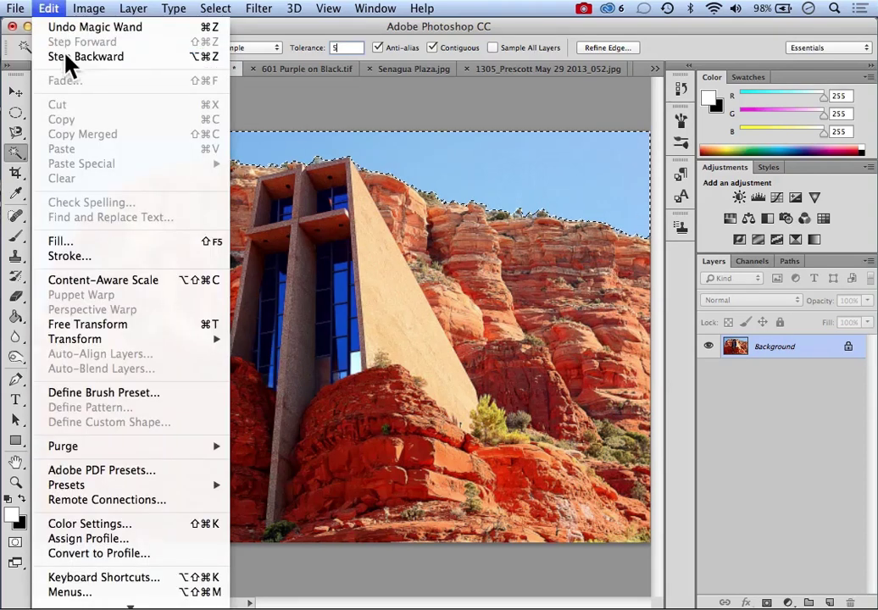
left_click(64, 54)
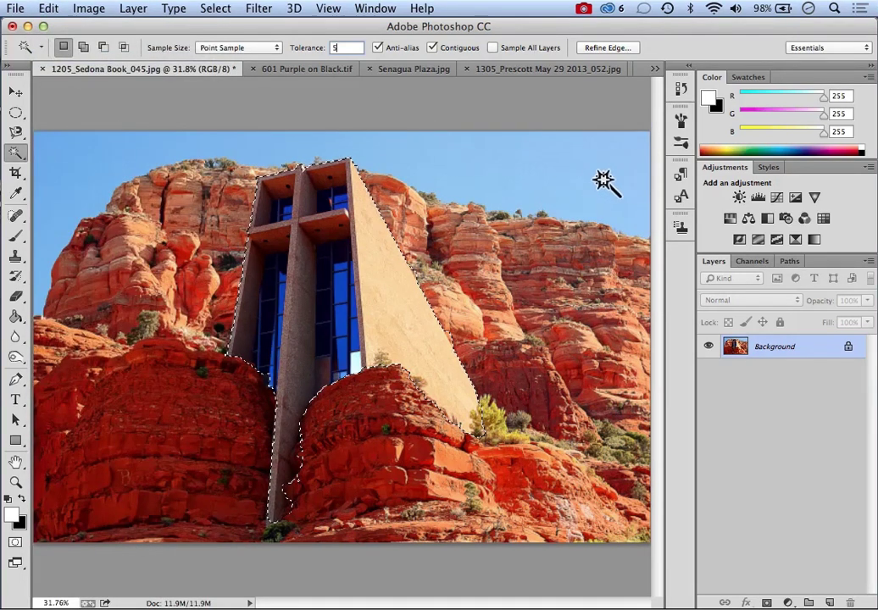
- Sample several sky patches with the Magic Wand, then select the upper-right sky at tolerance 15
left_click(627, 158)
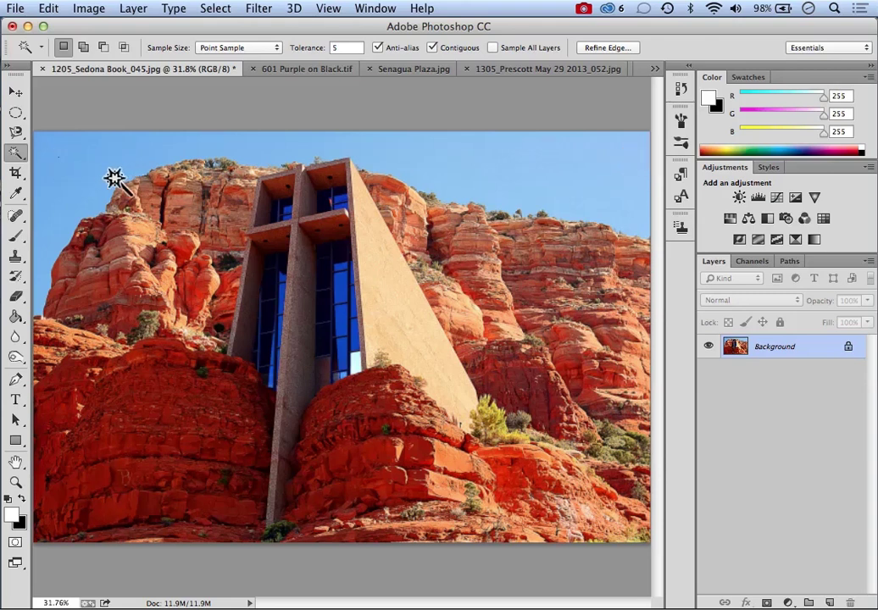
left_click(57, 180)
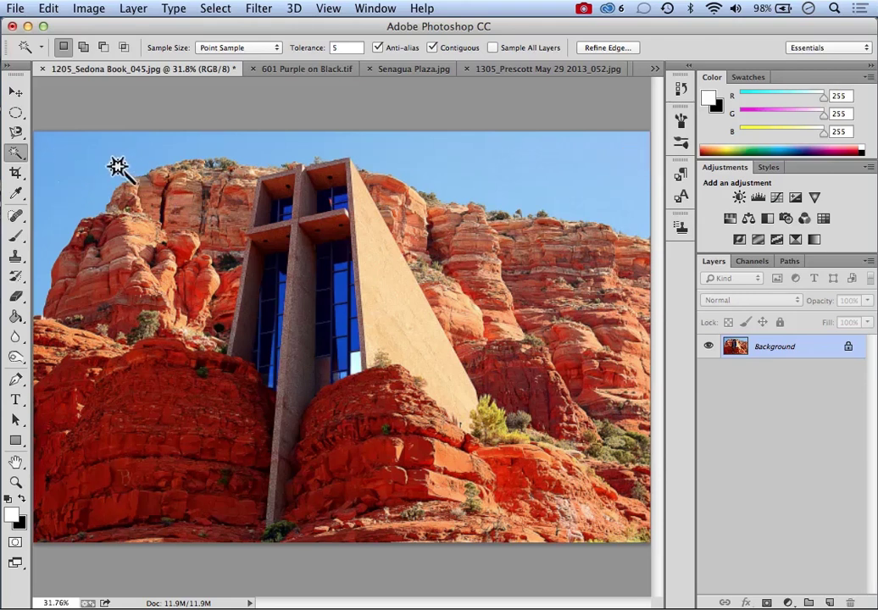
left_click(551, 179)
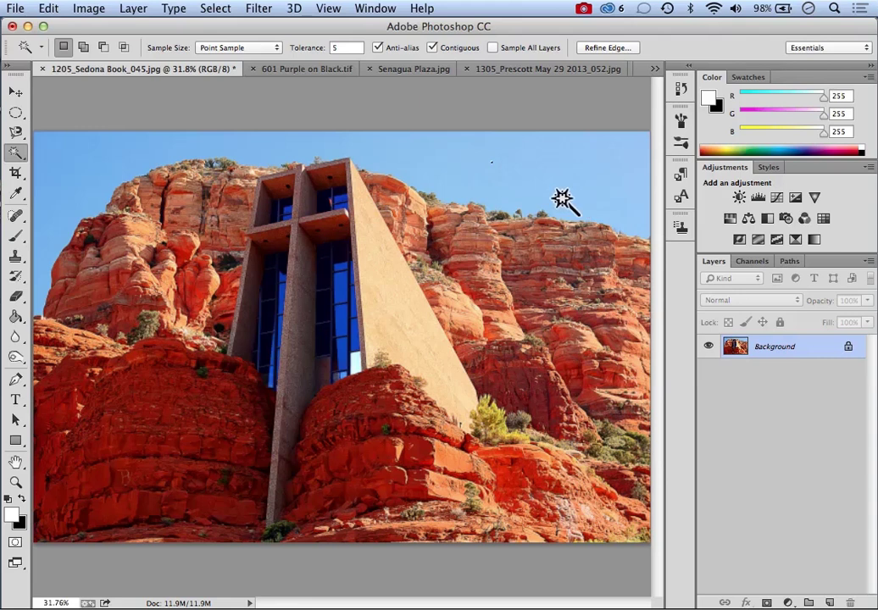
left_click(610, 185)
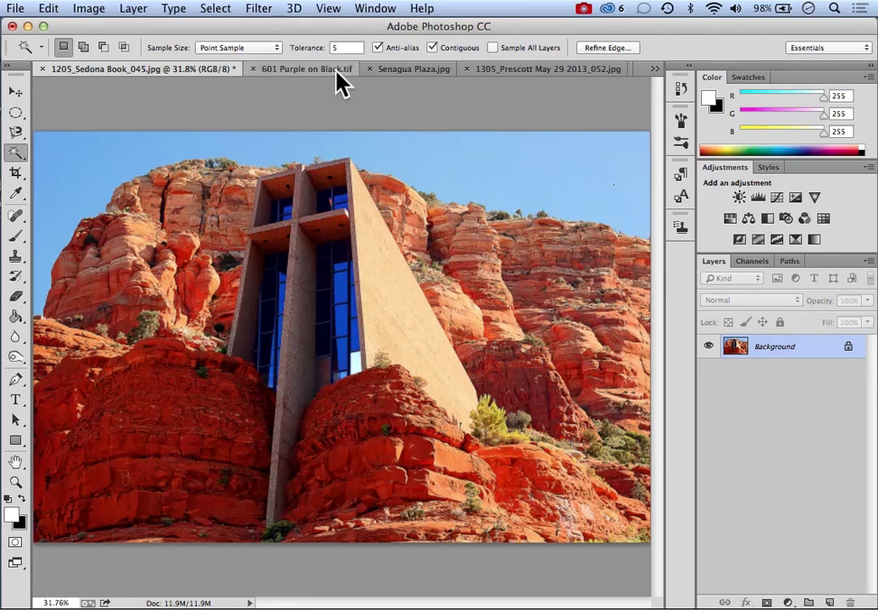
type("5")
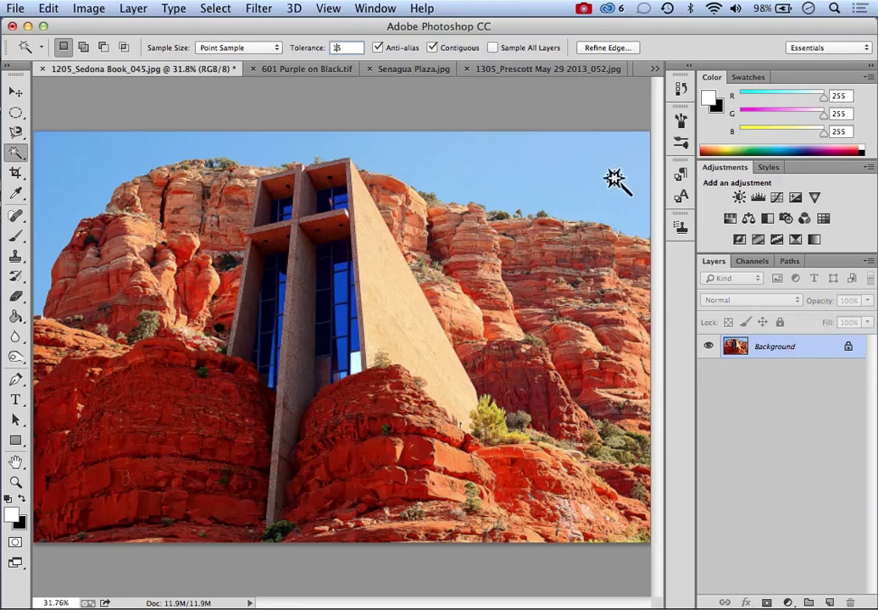
left_click(617, 187)
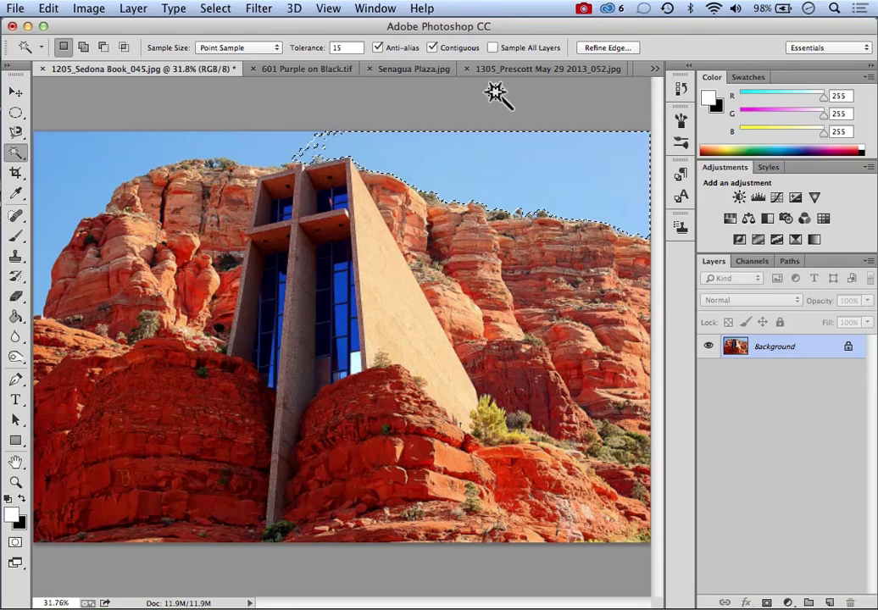
- Turn off Contiguous and use Edit > Step Backward to undo the sky selection
left_click(433, 48)
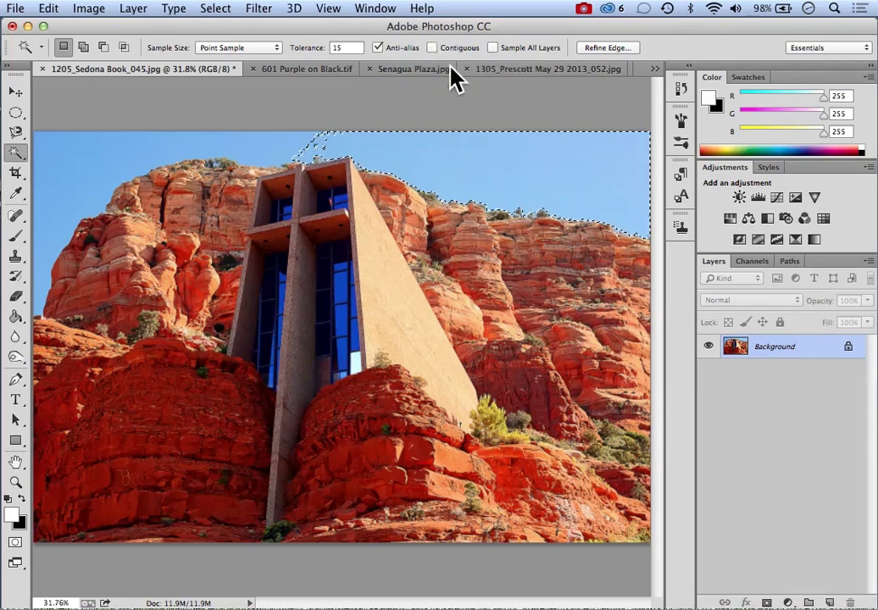
left_click(46, 10)
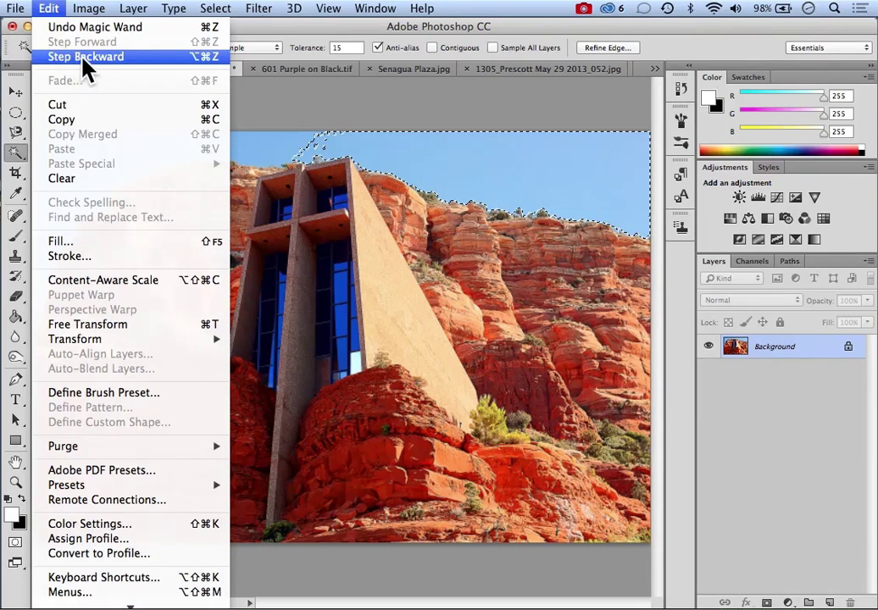
left_click(85, 58)
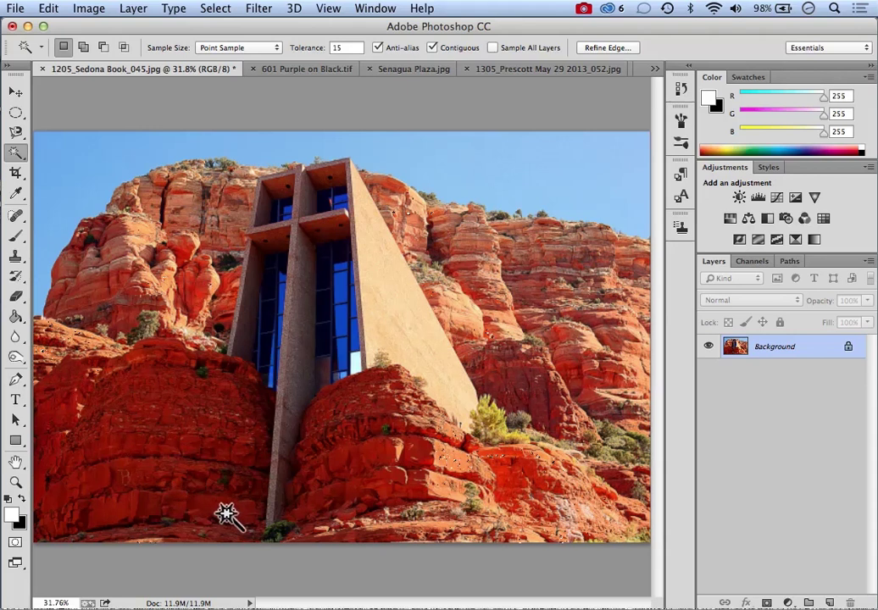
- At tolerance 30, select rock tones with Contiguous off, then switch Contiguous back on
key("Return")
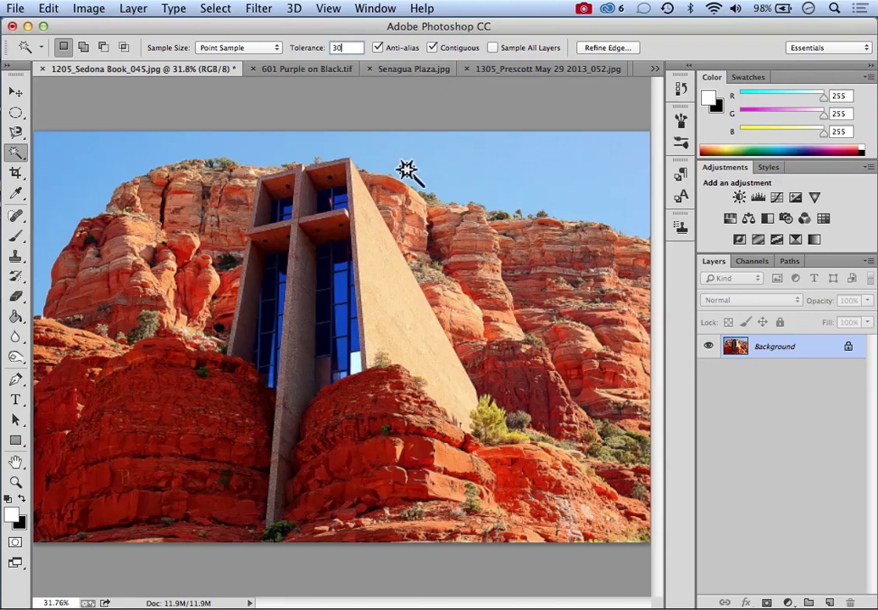
left_click(481, 246)
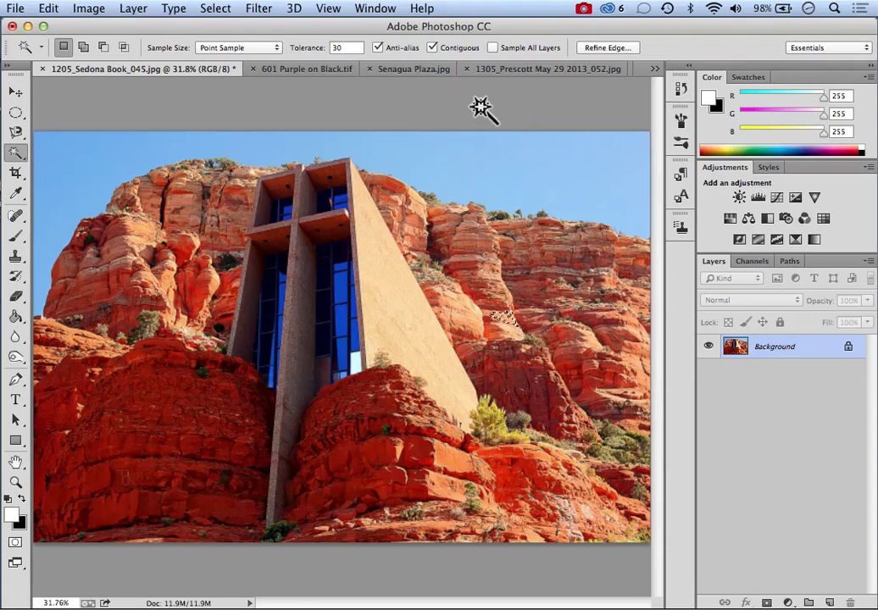
left_click(432, 47)
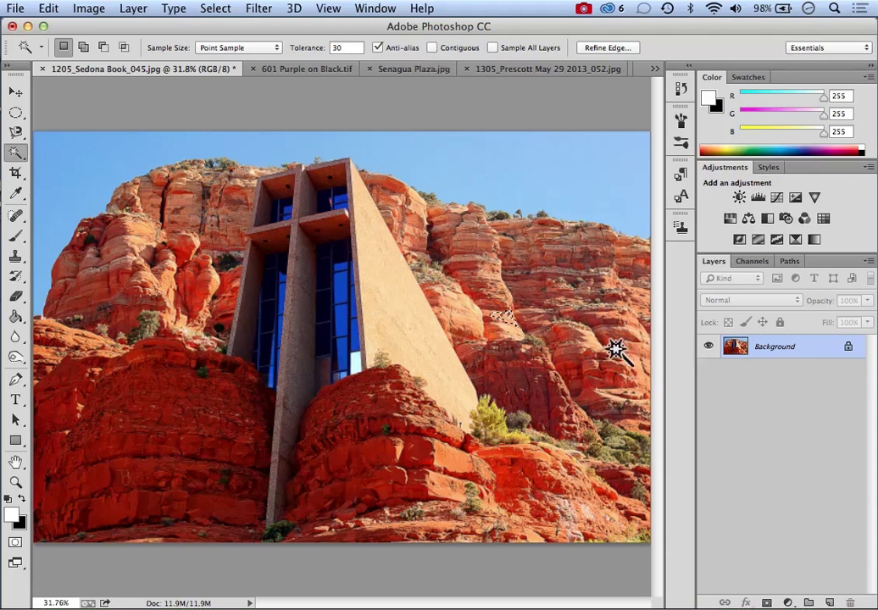
left_click(467, 314)
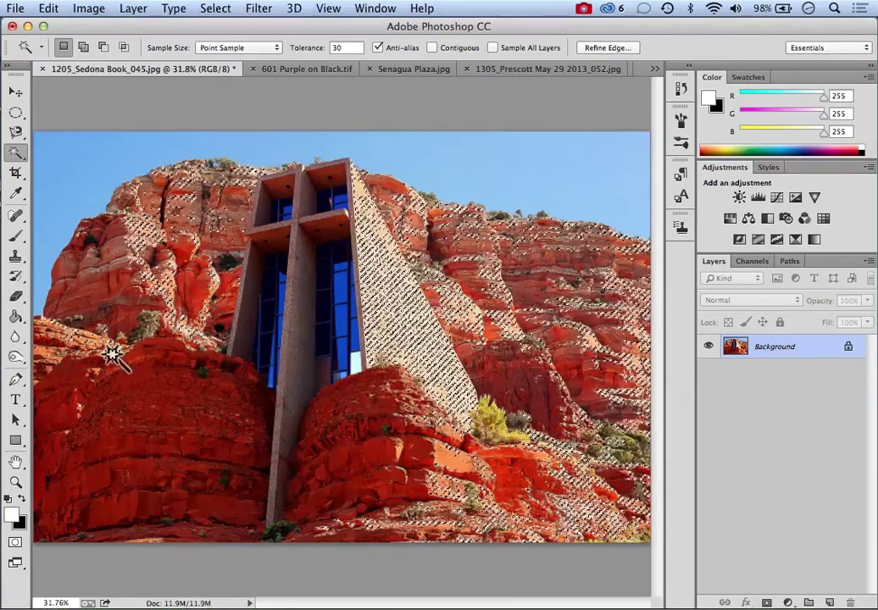
left_click(144, 447)
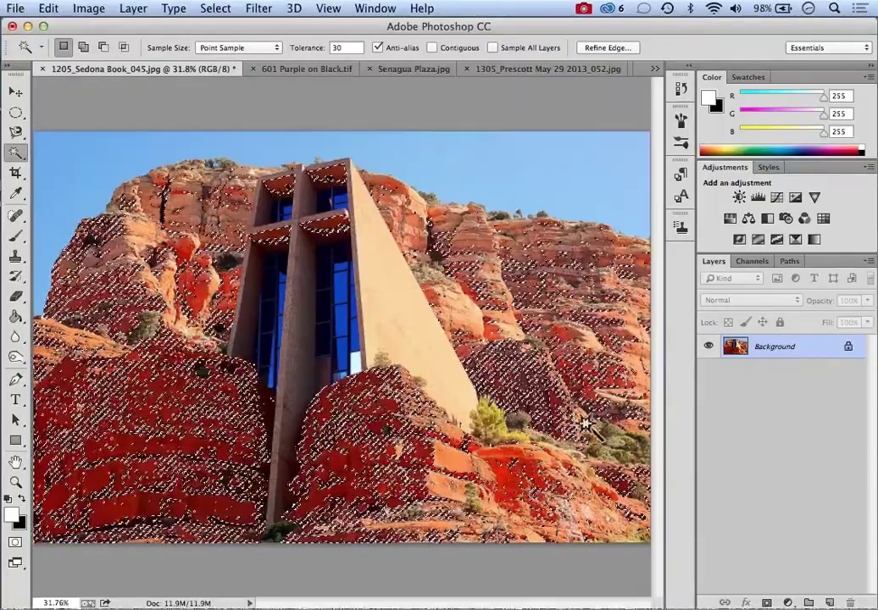
left_click(170, 292, "shift")
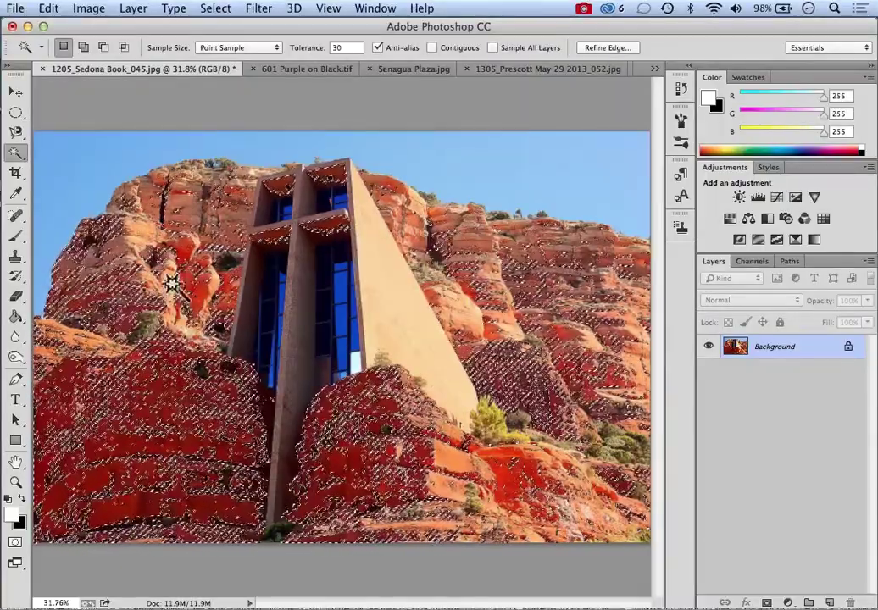
left_click(433, 47)
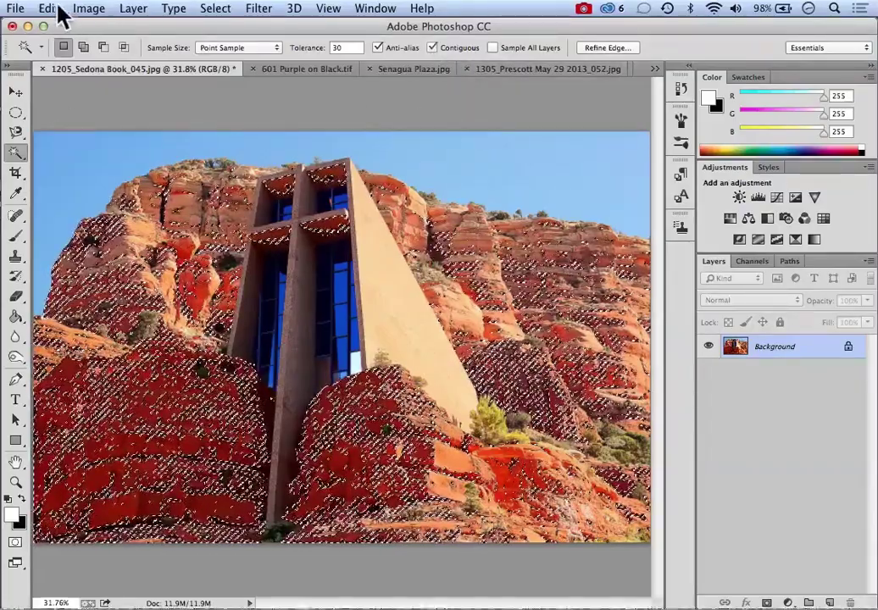
- Step backward twice, leaving only the small cliff patch selected
left_click(56, 10)
left_click(80, 57)
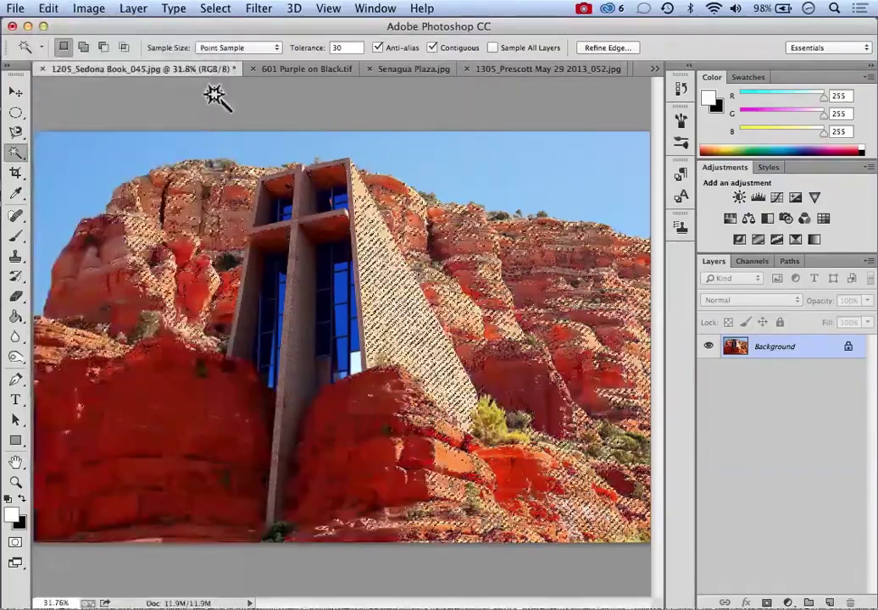
left_click(48, 9)
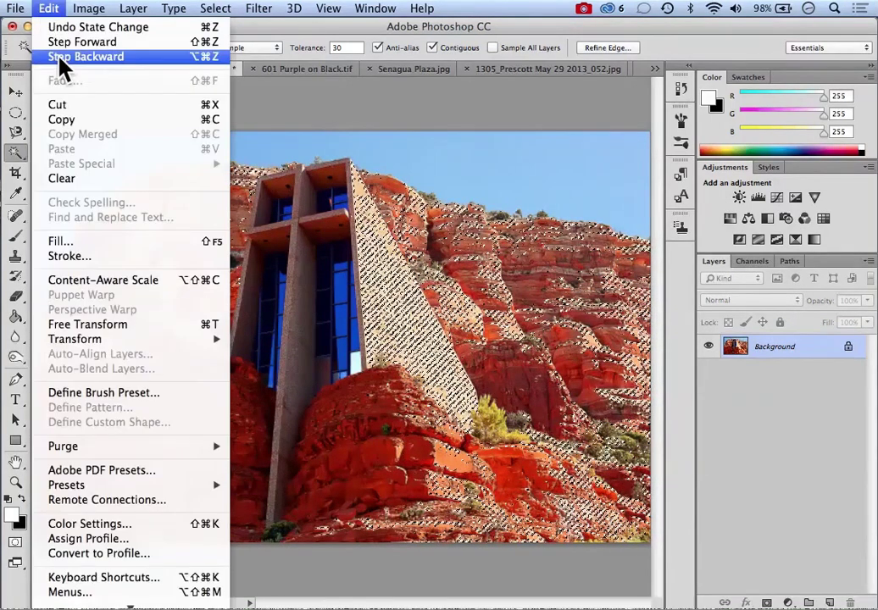
left_click(61, 60)
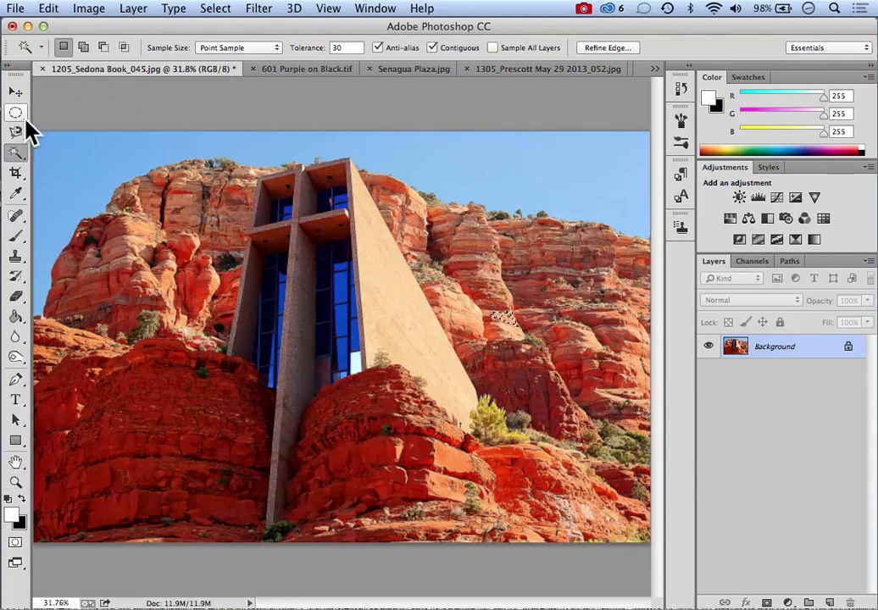
- Cycle through the Rectangular Marquee, Lasso, Quick Selection and Crop tools, ending on the Move tool
left_click(19, 114)
left_click(76, 108)
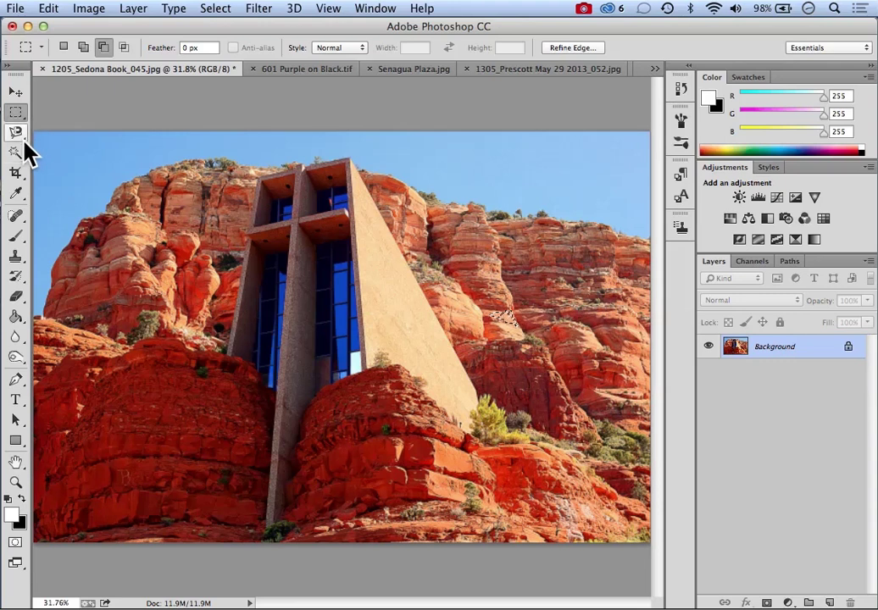
left_click_drag(25, 141, 78, 135)
left_click_drag(16, 153, 83, 150)
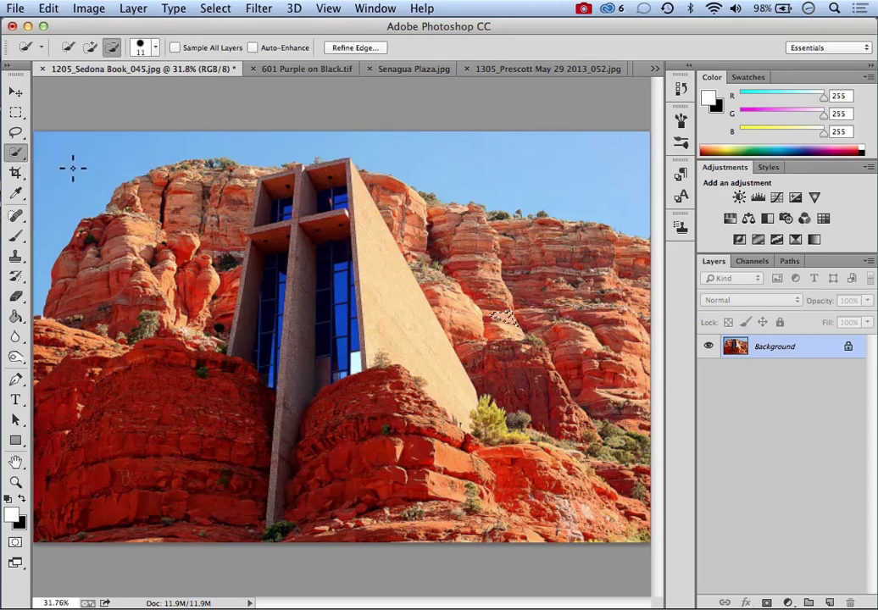
left_click(25, 188)
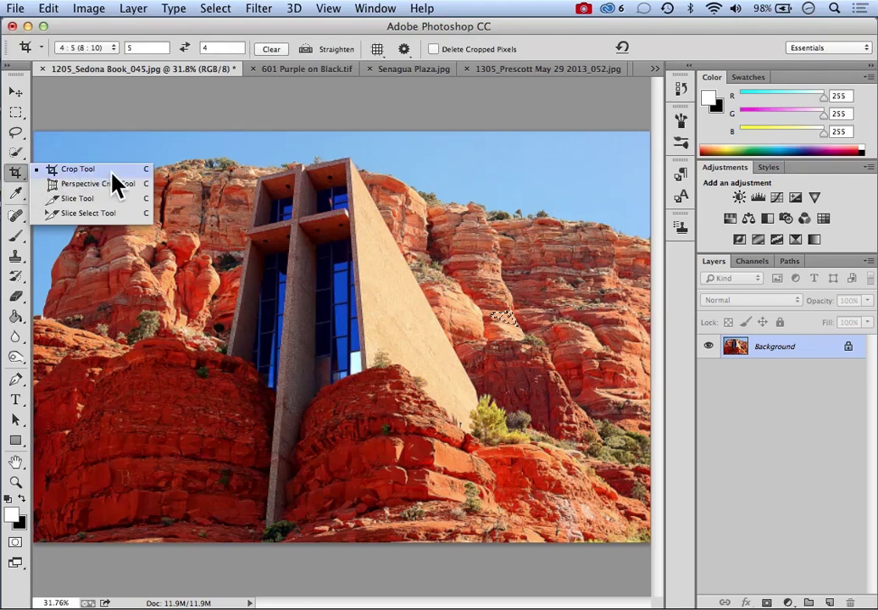
key("v")
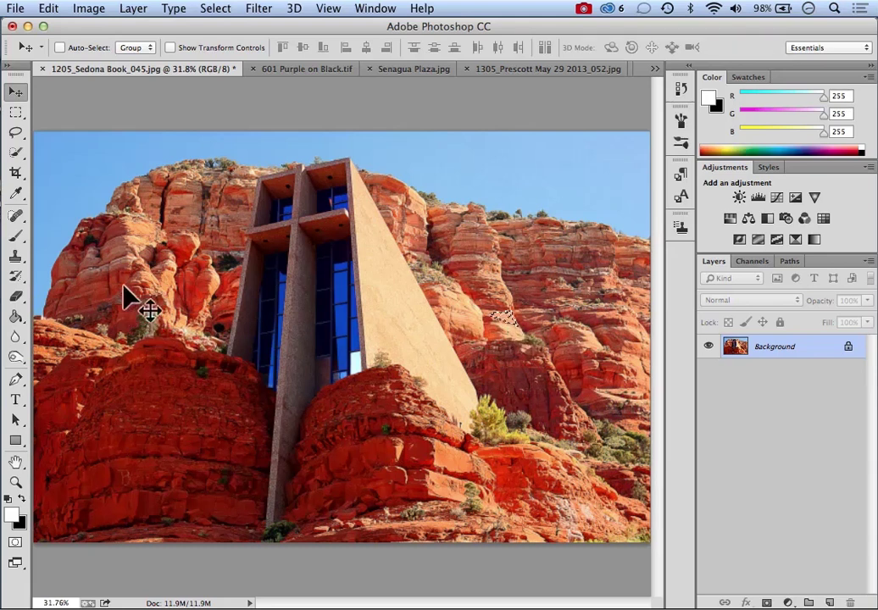
- Undo the brush stroke and deselect the cliff-patch selection
left_click(23, 244)
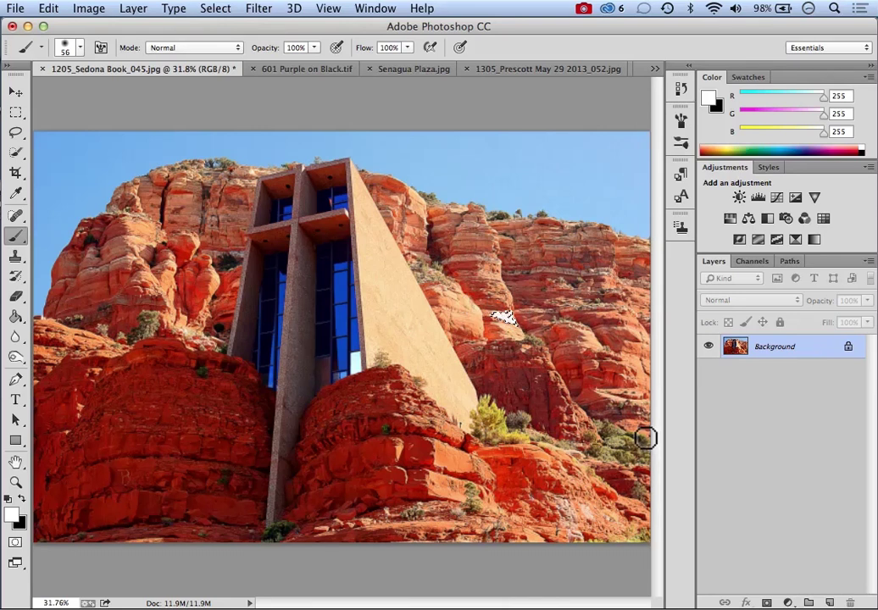
key("v")
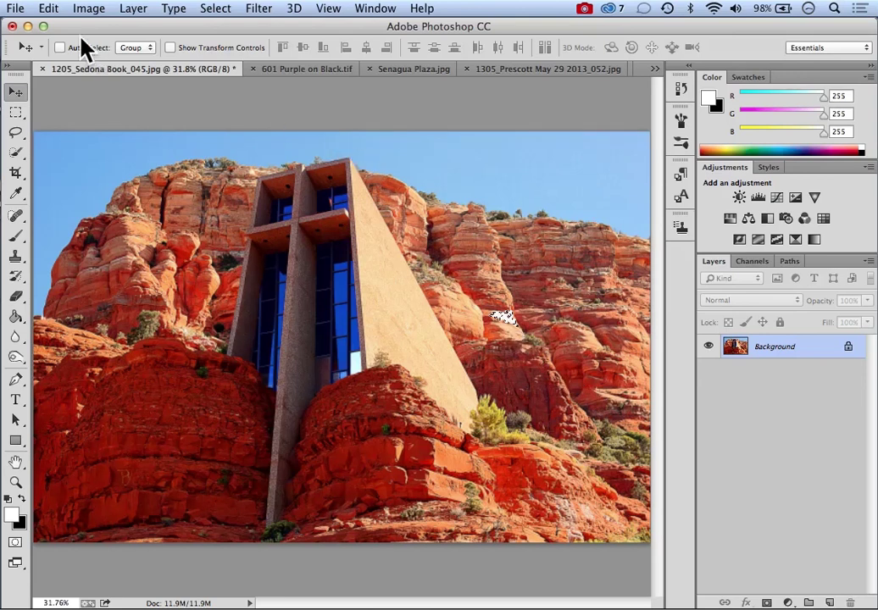
left_click(48, 10)
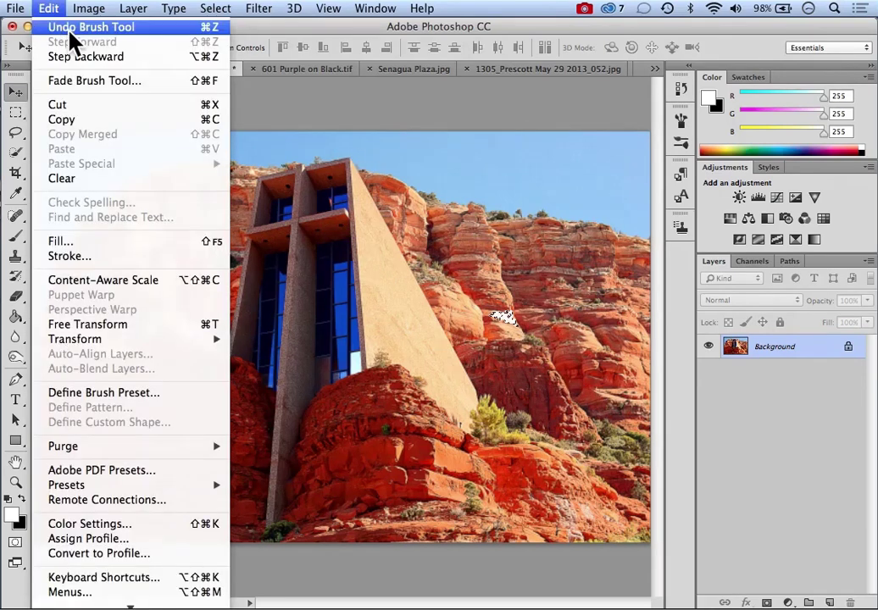
left_click(94, 34)
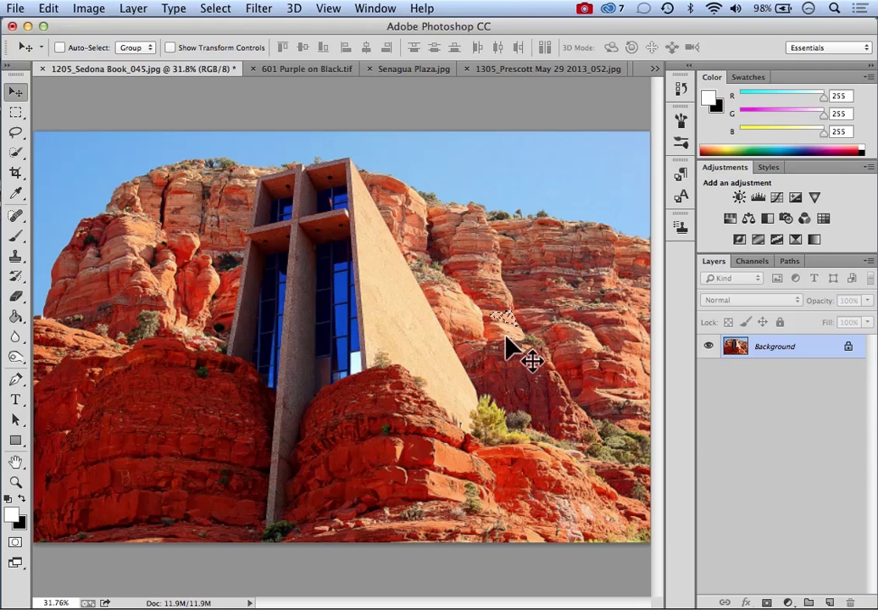
left_click(217, 10)
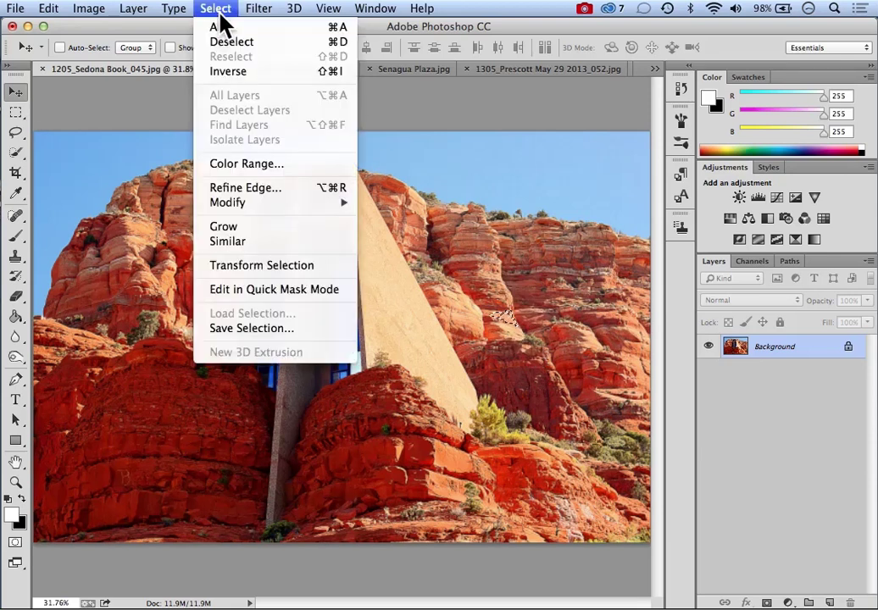
left_click(244, 45)
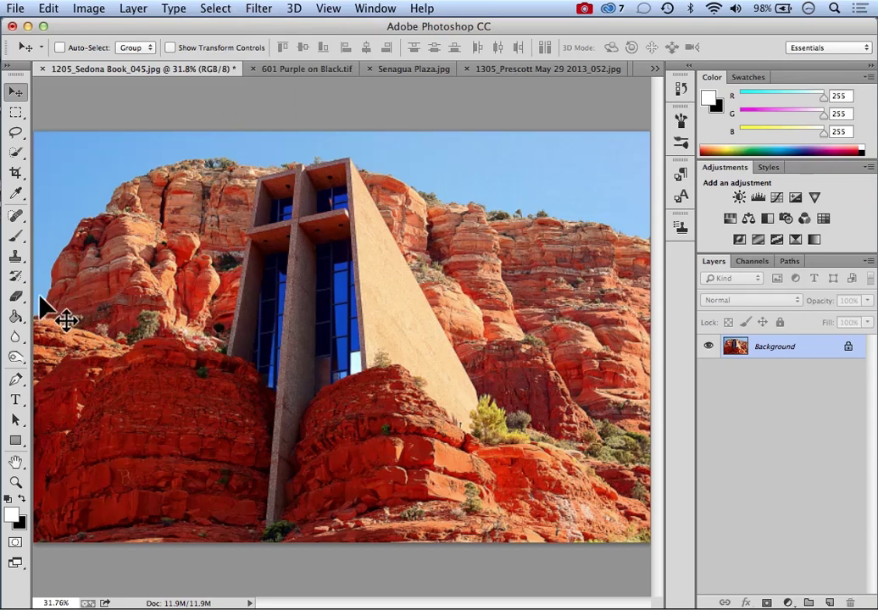
- Paint looping white 56 px test strokes across the chapel and cliffs, then undo them
left_click(16, 236)
mouse_move(373, 246)
left_mouse_down()
mouse_move(481, 338)
mouse_move(490, 274)
left_mouse_up()
mouse_move(411, 277)
left_mouse_down()
mouse_move(223, 277)
mouse_move(479, 333)
mouse_move(572, 397)
left_mouse_up()
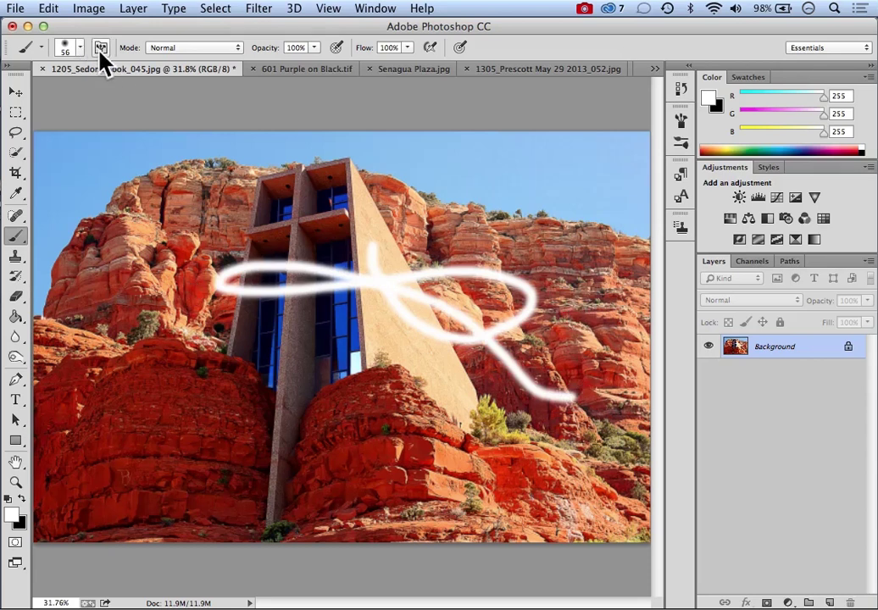
left_click(49, 9)
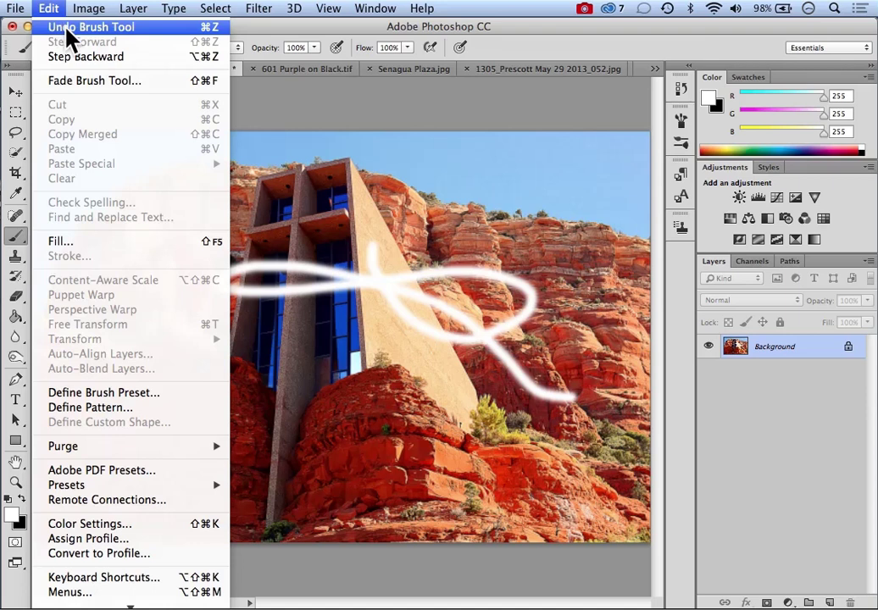
left_click(60, 27)
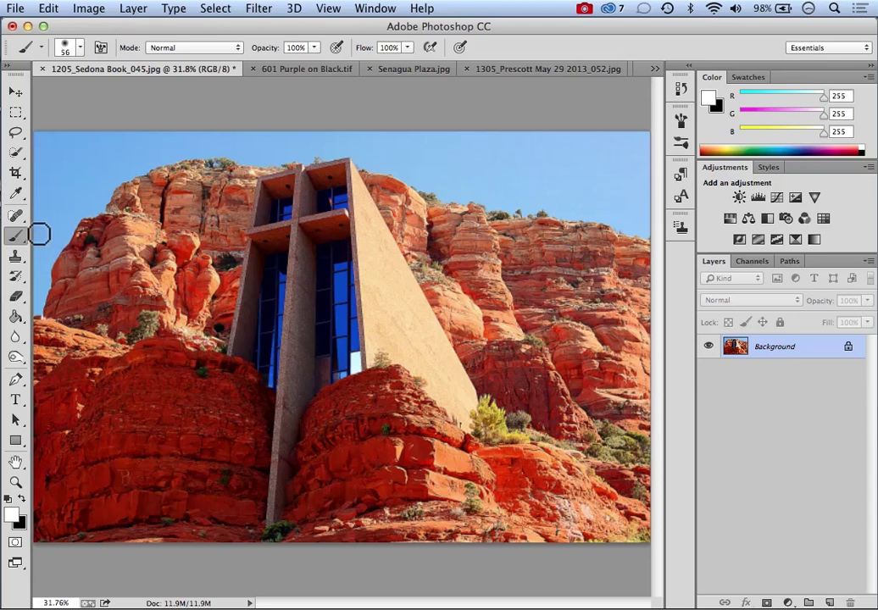
- Pick the Crop Tool, clear its preset ratio, cancel, and restart with a fresh crop box
left_click(24, 179)
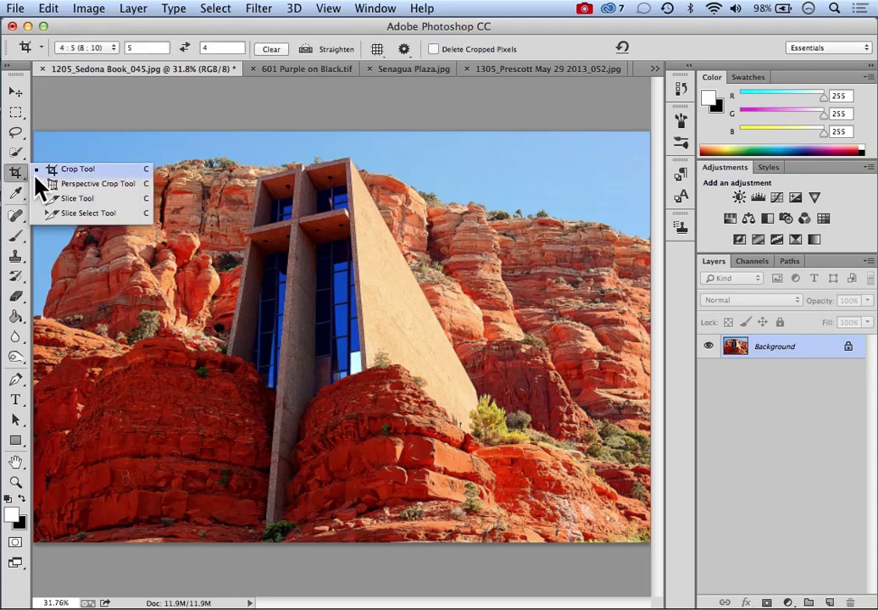
left_click(94, 172)
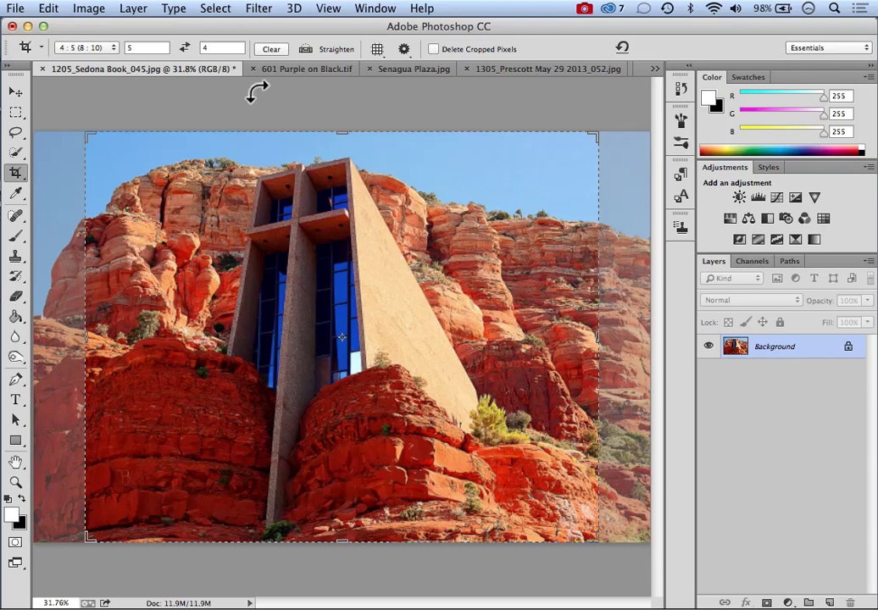
left_click(273, 51)
key("Escape")
key("v")
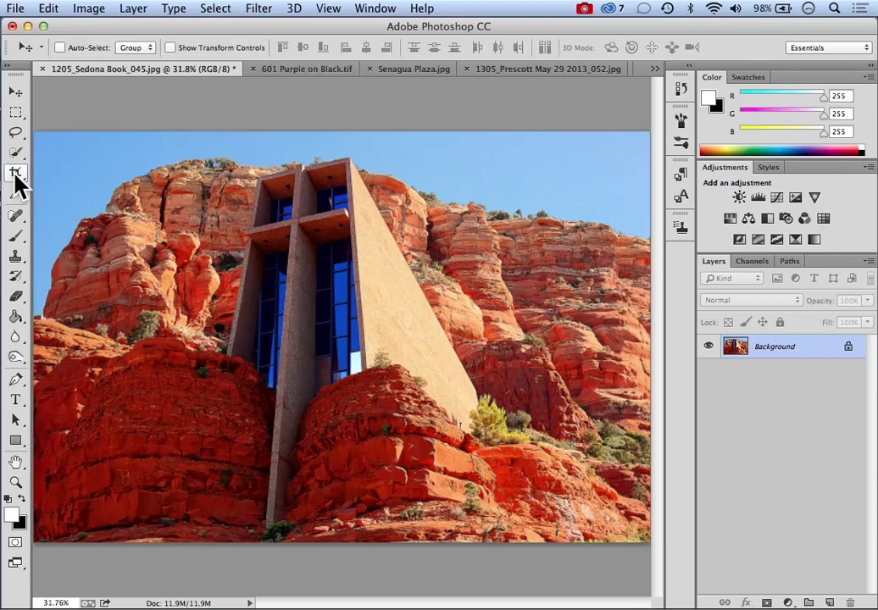
left_click(16, 174)
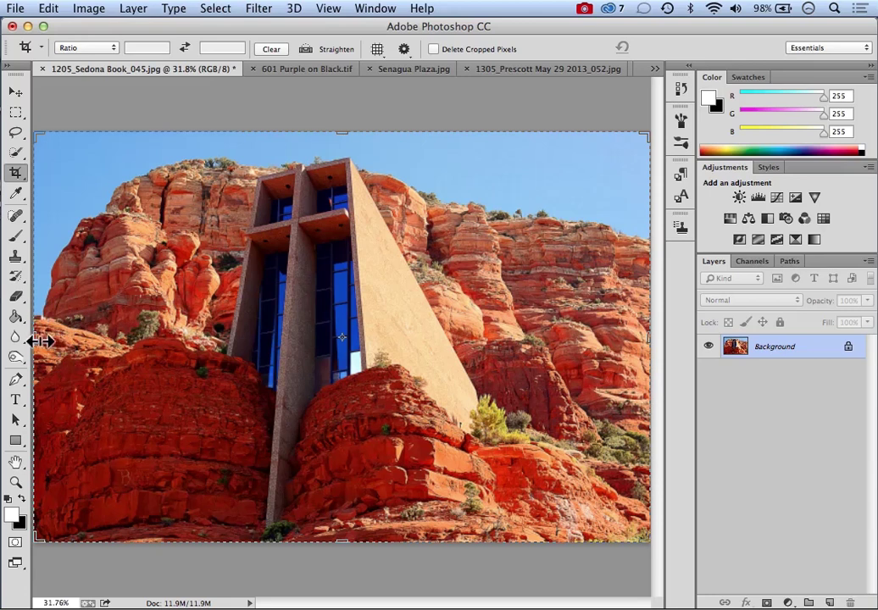
- Pull the crop box's left, right and bottom edges inward and reposition the photo inside it
left_click_drag(37, 339, 76, 339)
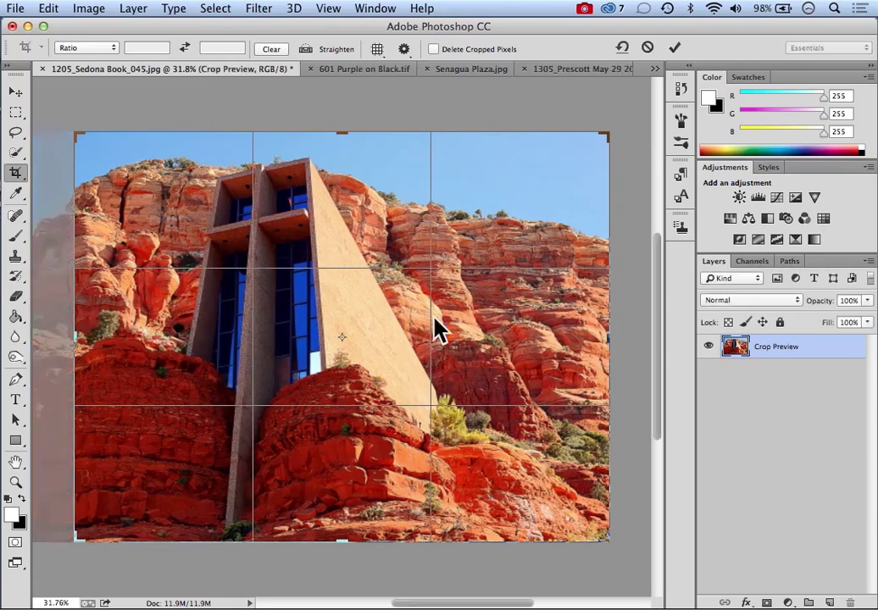
left_click_drag(609, 344, 584, 344)
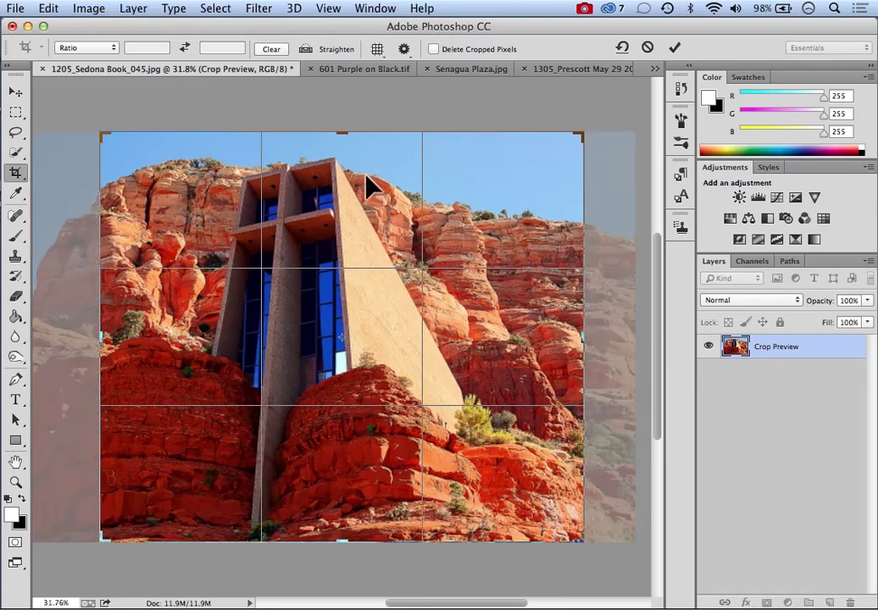
left_click_drag(343, 547, 355, 505)
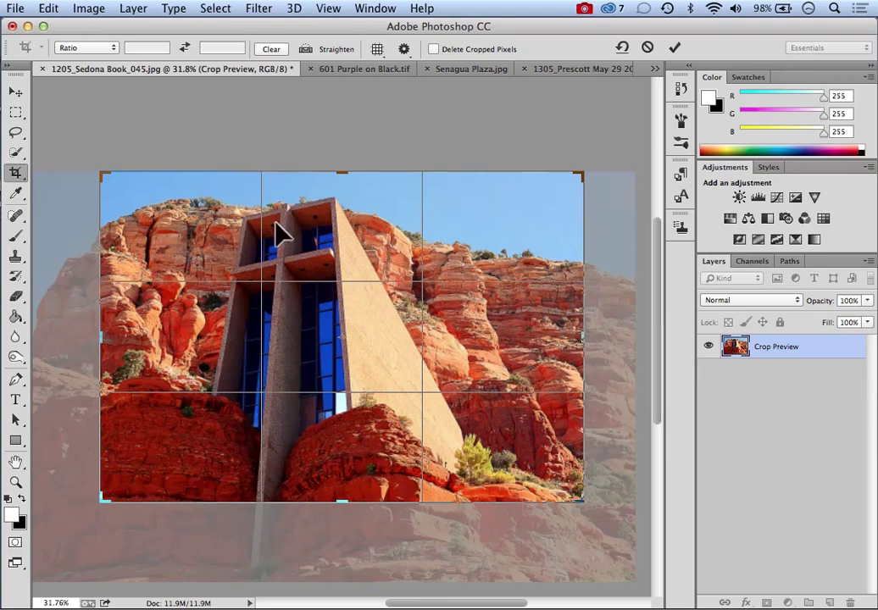
left_click_drag(481, 349, 461, 341)
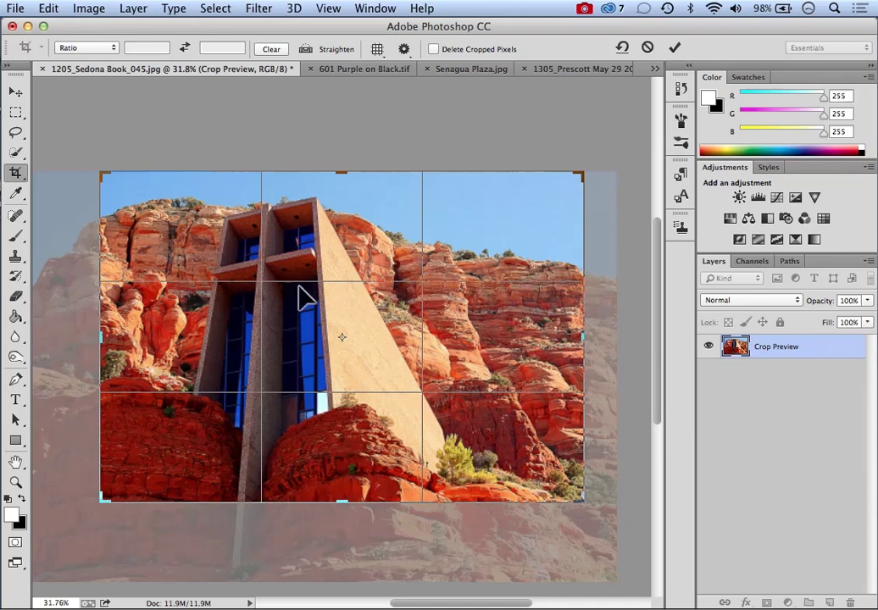
mouse_move(353, 333)
left_mouse_down()
mouse_move(507, 335)
mouse_move(351, 335)
left_mouse_up()
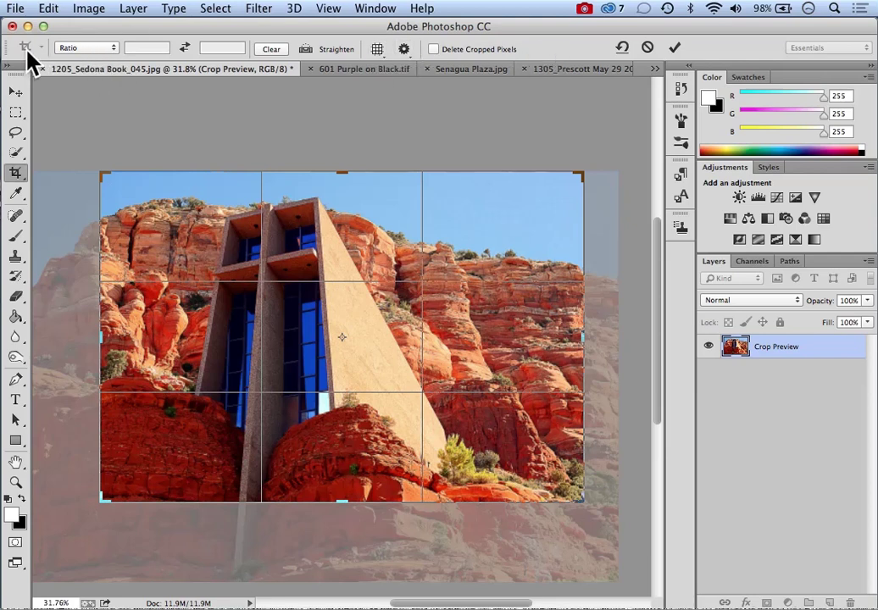
left_click(380, 51)
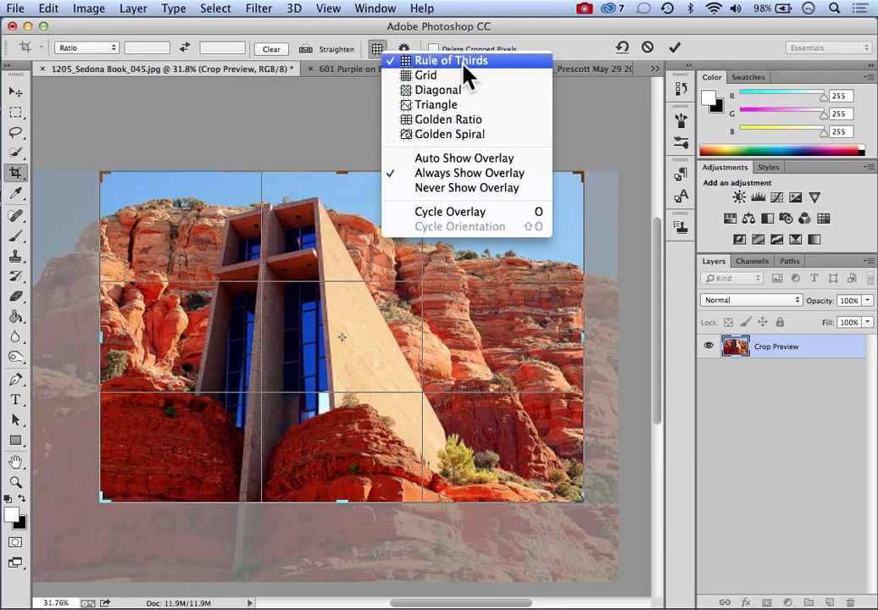
- Try the Golden Ratio crop overlay, then return to Rule of Thirds guides
left_click(441, 123)
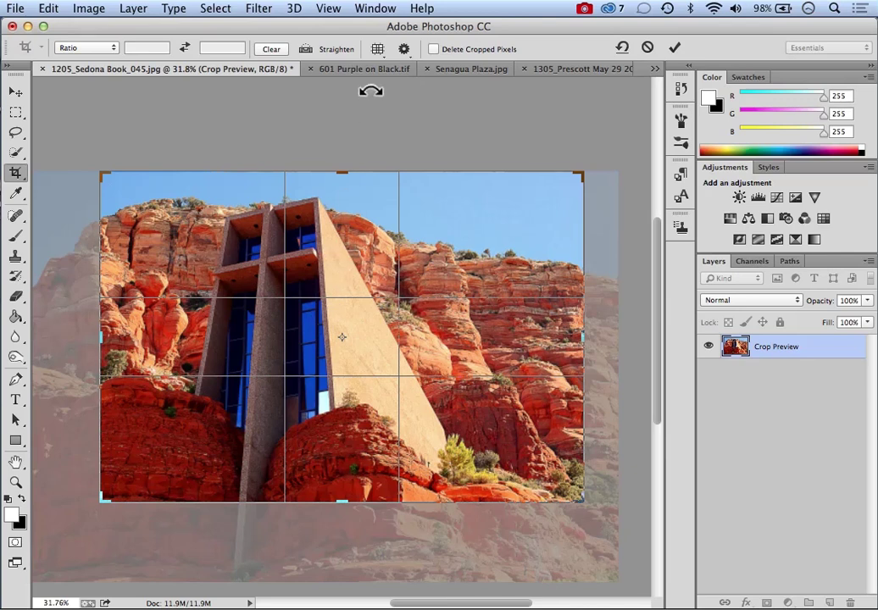
left_click(378, 51)
left_click(379, 50)
left_click(379, 51)
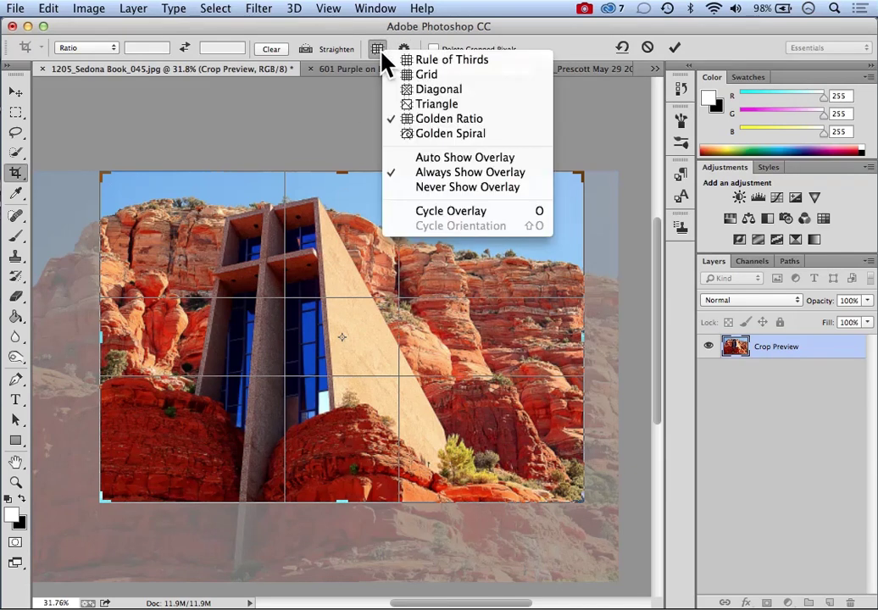
left_click(447, 61)
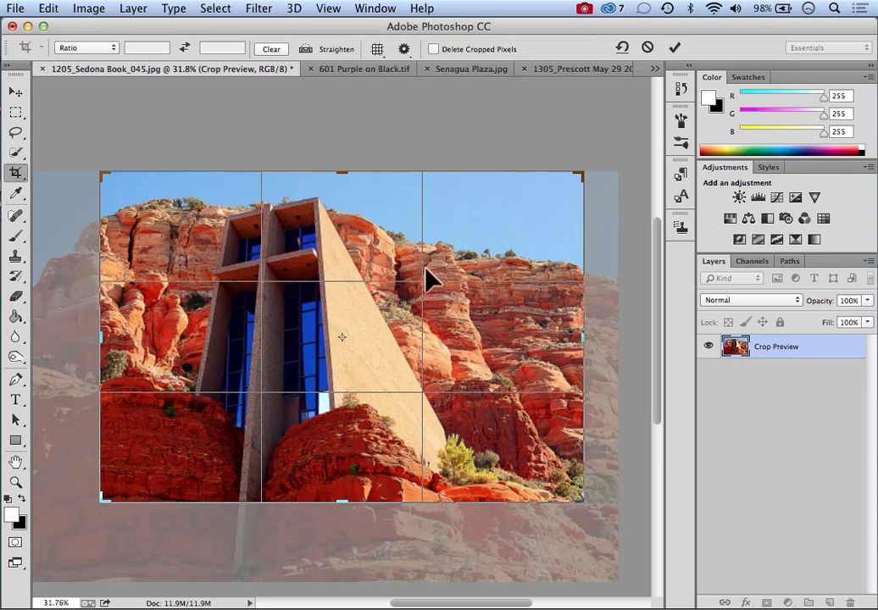
- Apply the 4:5 preset, flip it to 5:4, enlarge the corners and centre the chapel
left_click(108, 48)
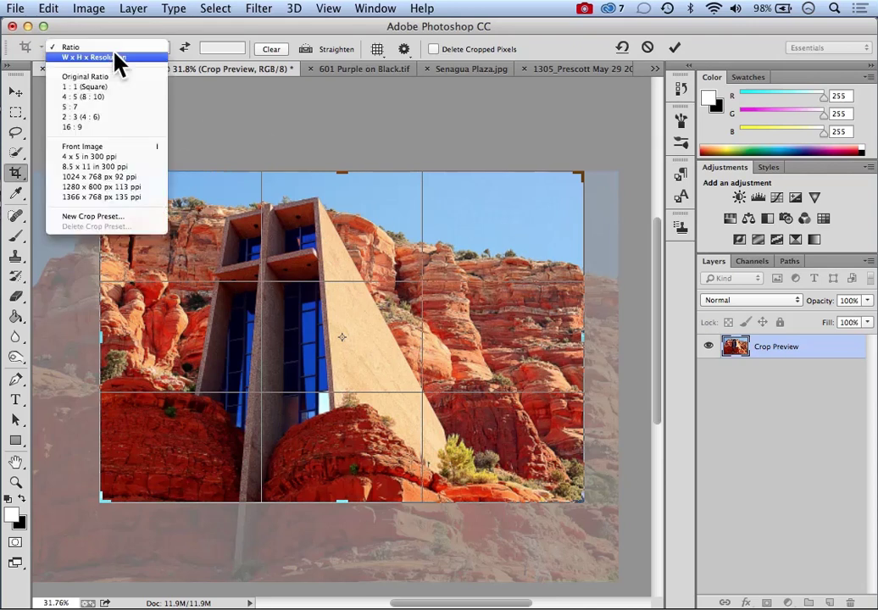
left_click(94, 100)
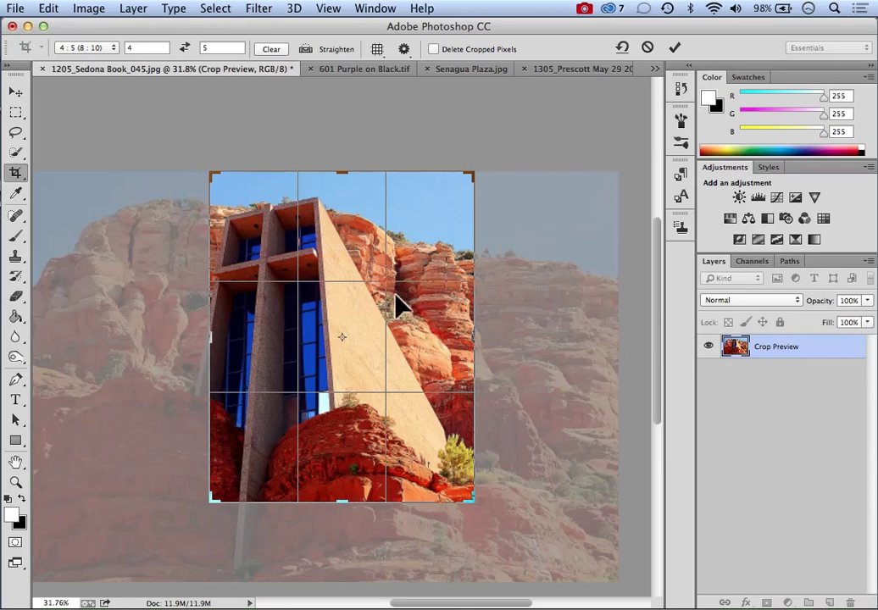
left_click_drag(369, 335, 424, 343)
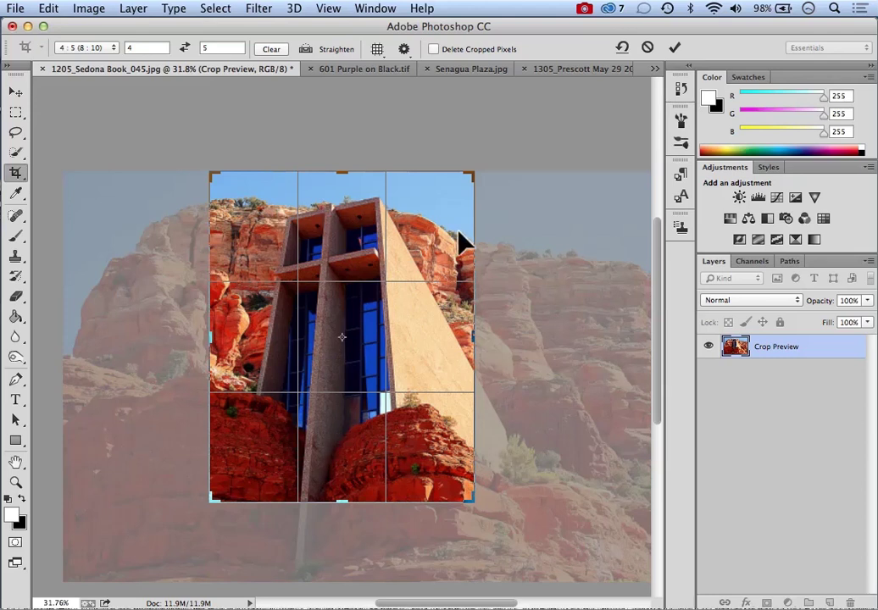
left_click(186, 51)
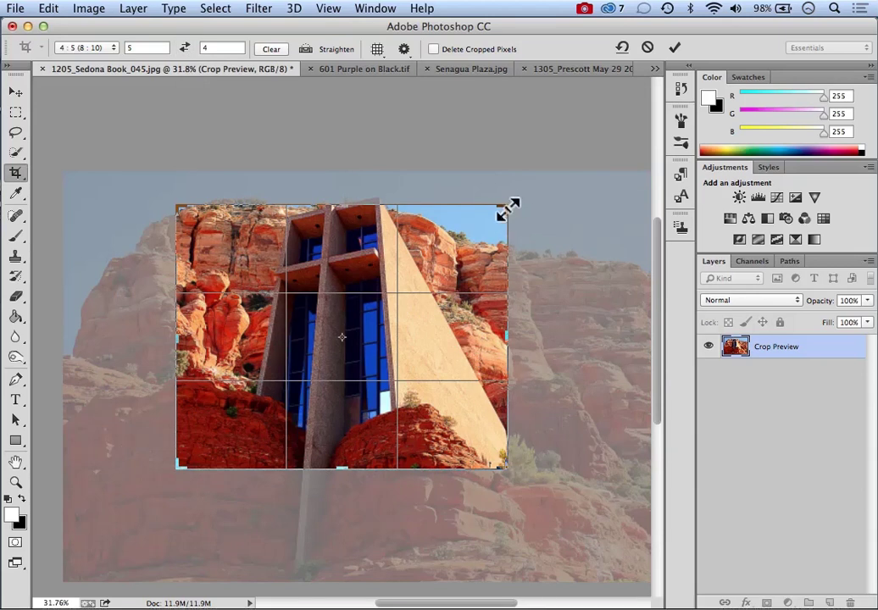
left_click_drag(507, 208, 530, 200)
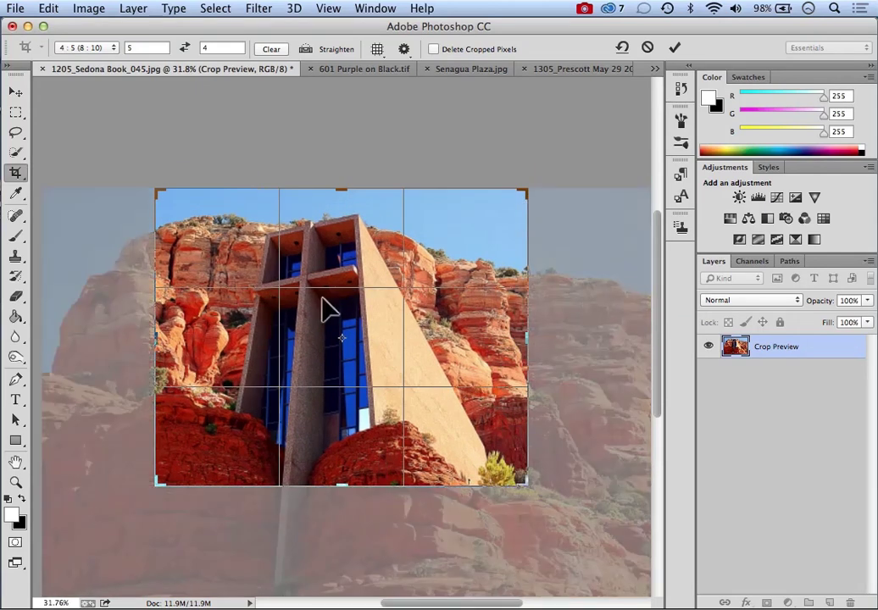
left_click_drag(158, 487, 119, 514)
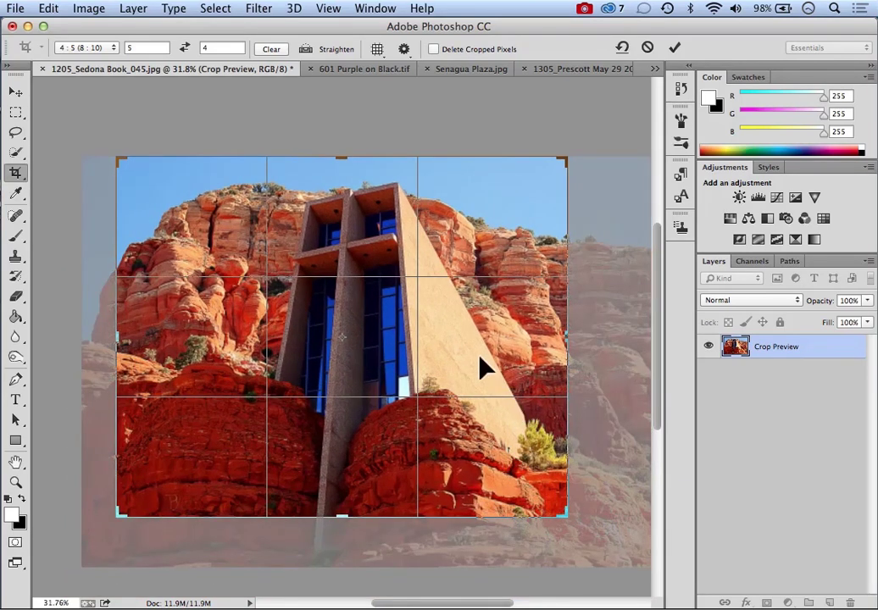
left_click_drag(454, 363, 378, 360)
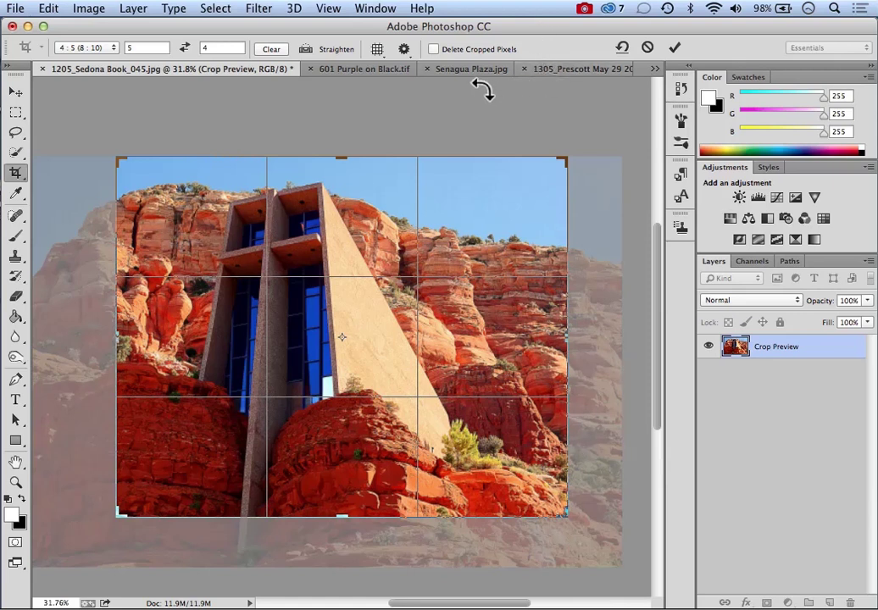
- Enable Delete Cropped Pixels and commit the 5:4 crop
left_click(433, 49)
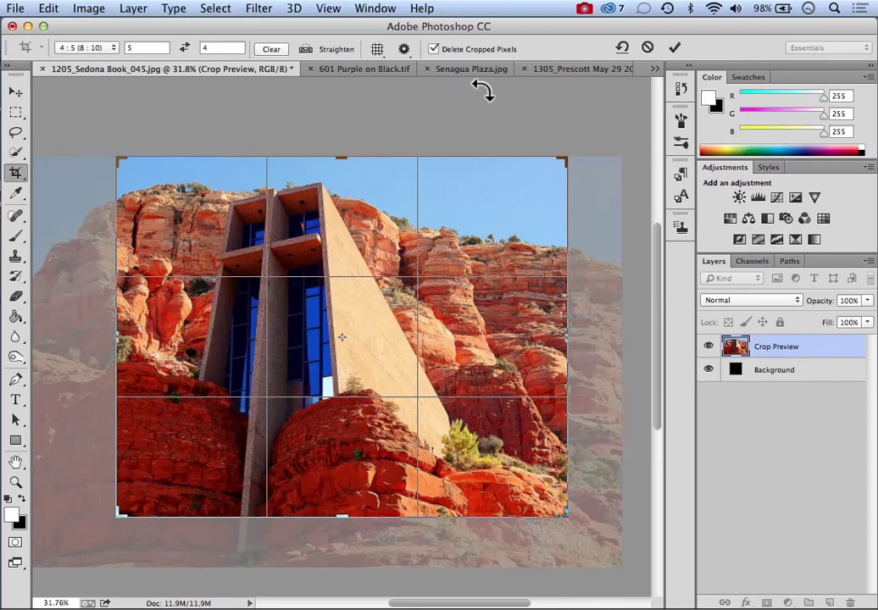
left_click(676, 50)
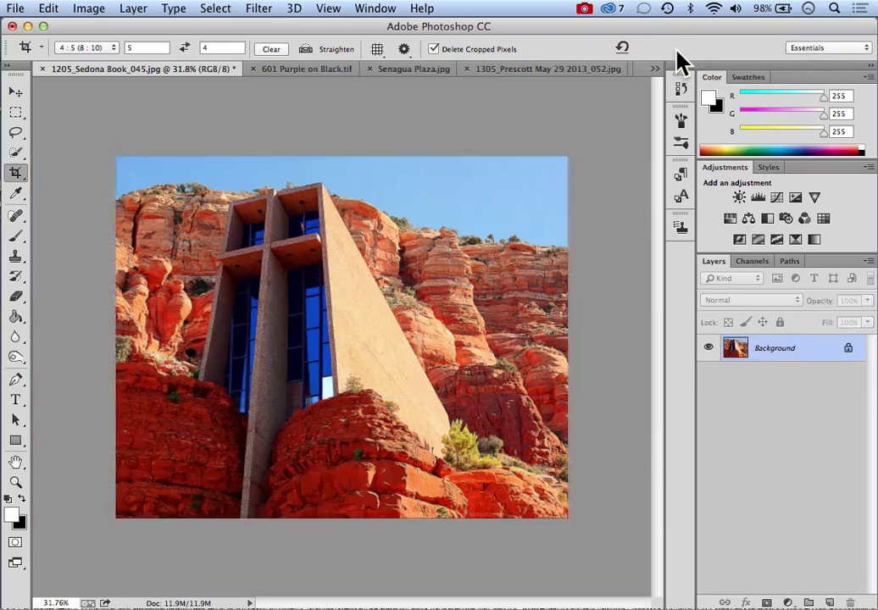
- Restart the Crop Tool and drag the crop's left and right edges beyond the photo
left_click(15, 91)
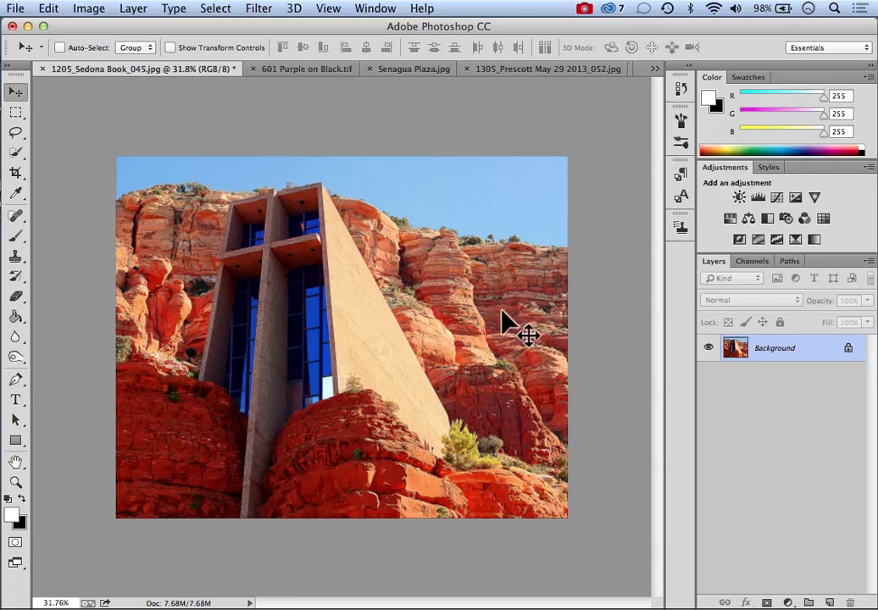
left_click(15, 173)
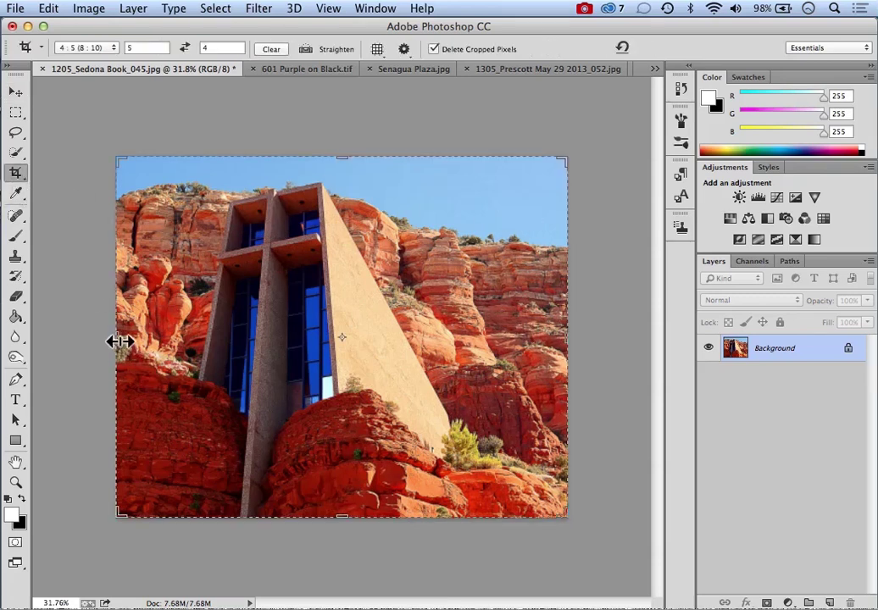
left_click_drag(117, 343, 89, 343)
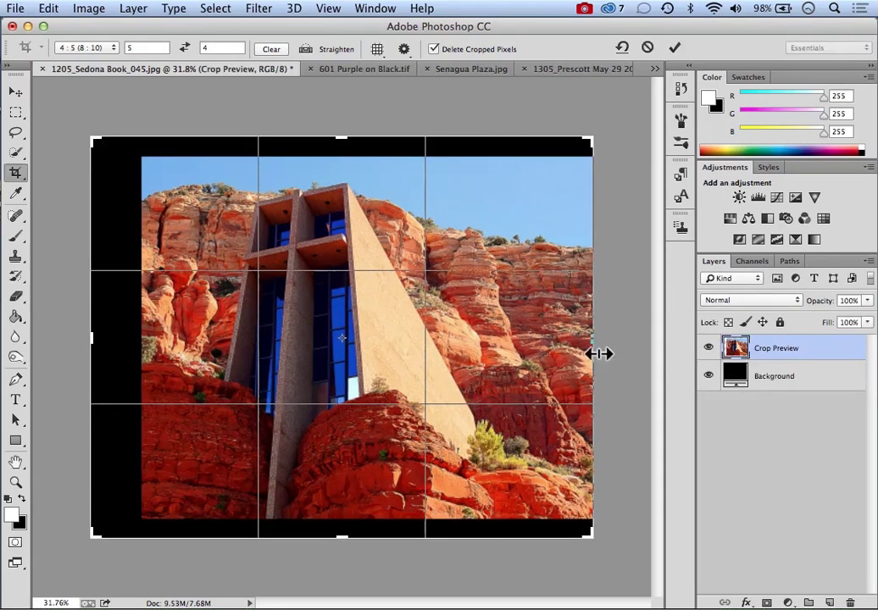
left_click_drag(591, 343, 613, 346)
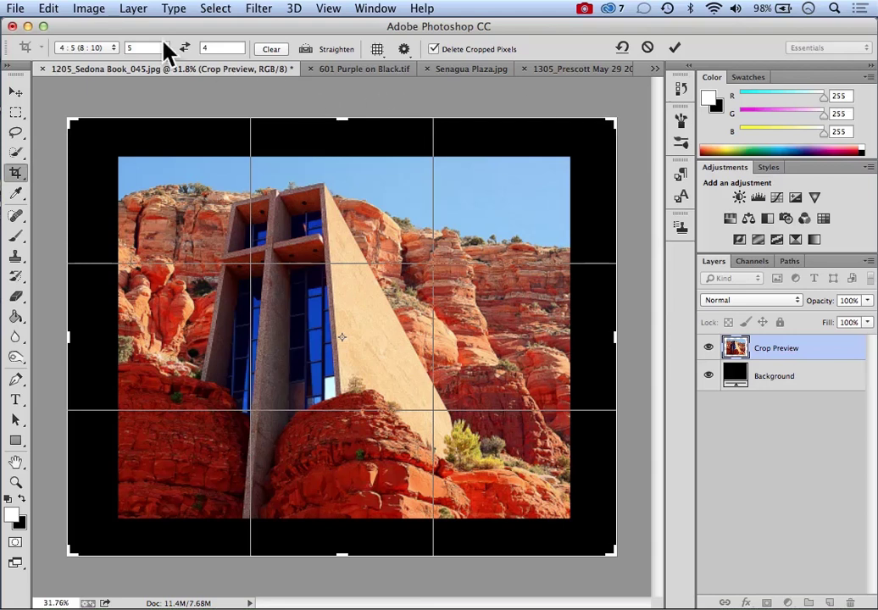
- Undo the last crop enlargement and cancel the crop in progress
left_click(49, 8)
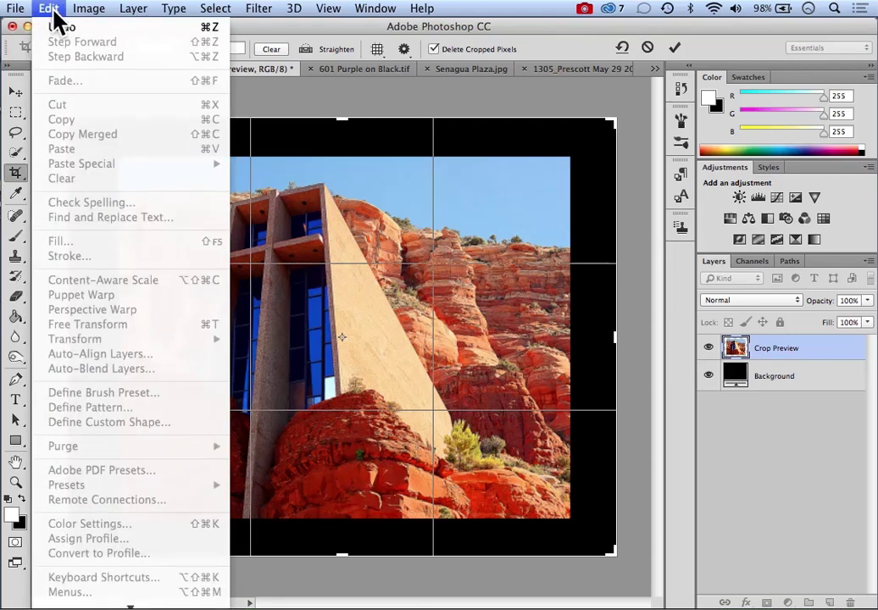
left_click(61, 30)
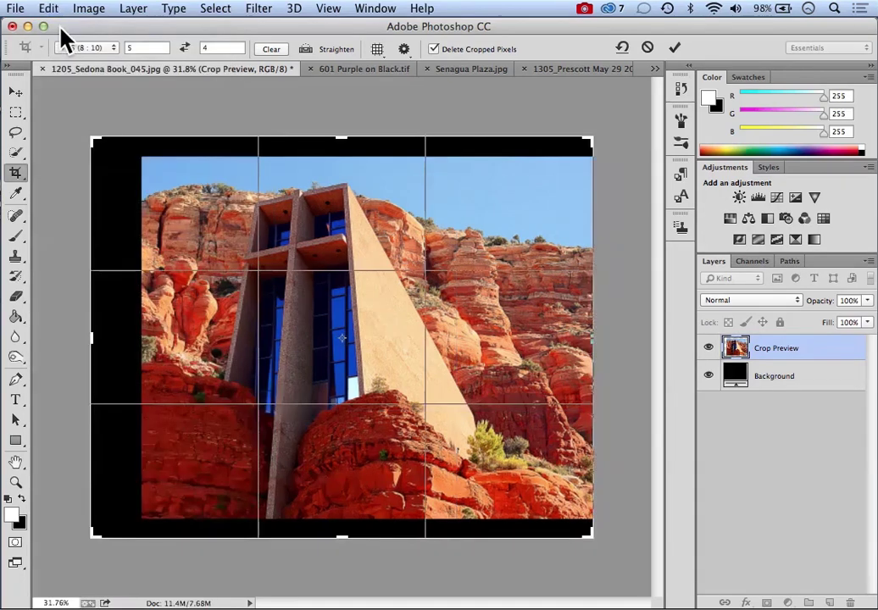
left_click(49, 11)
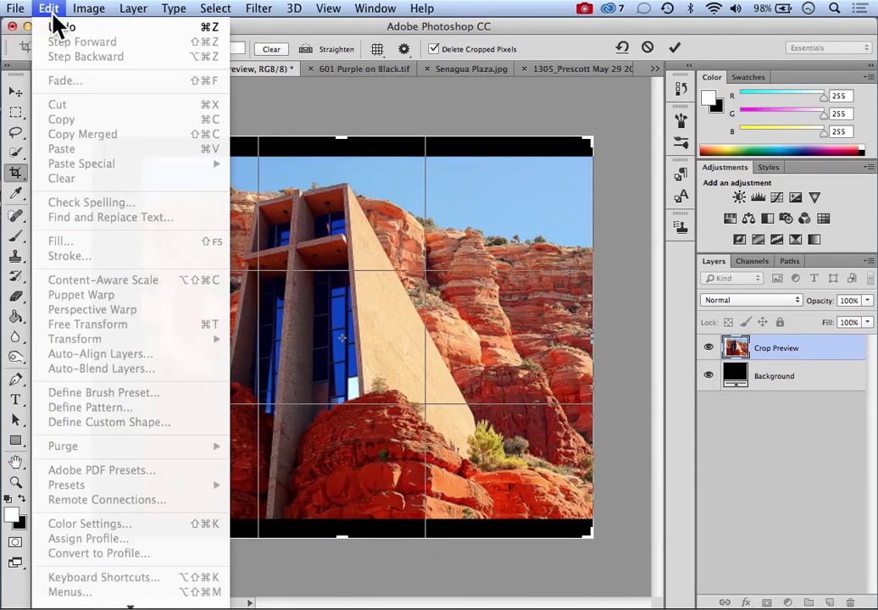
left_click(648, 49)
left_click(648, 49)
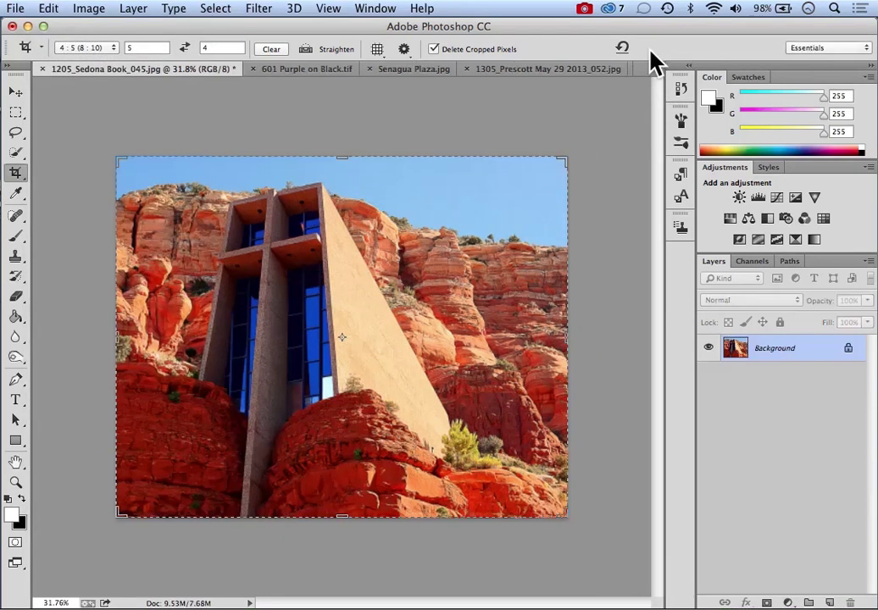
- Step back to the full uncropped chapel photo and turn off Delete Cropped Pixels
left_click(48, 10)
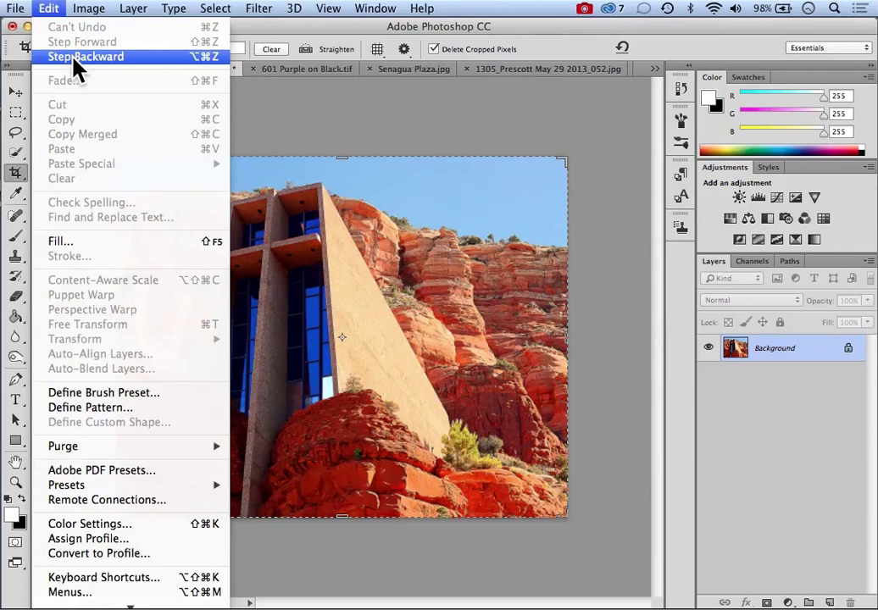
left_click(75, 57)
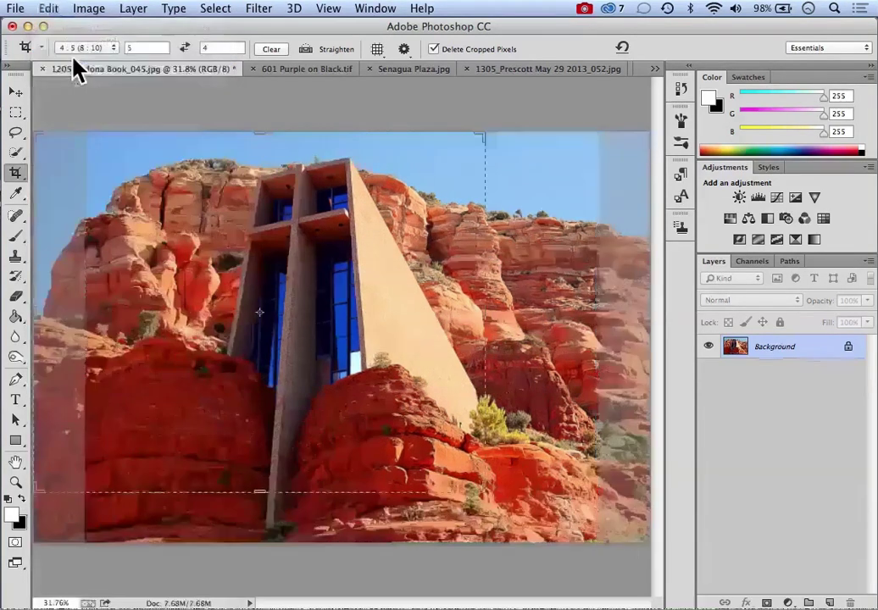
left_click(433, 49)
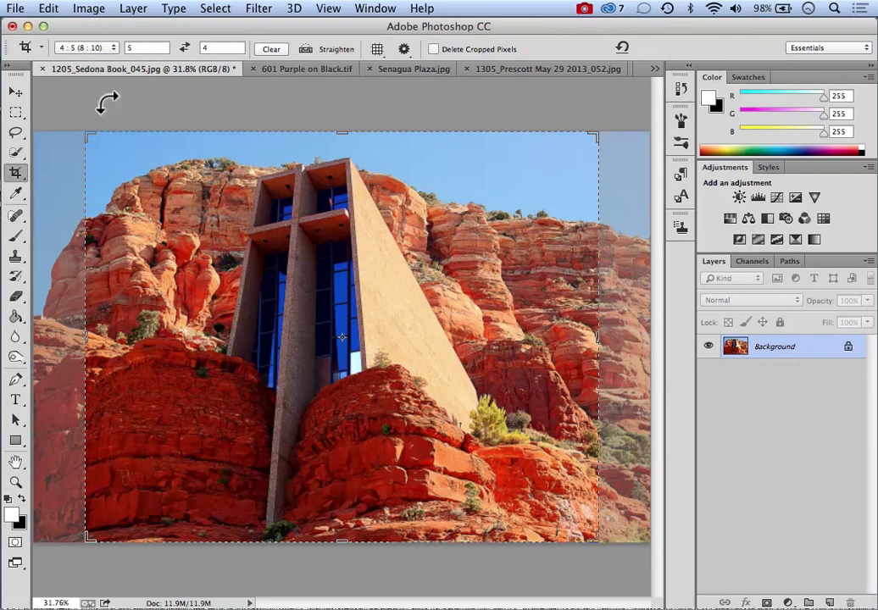
left_click(13, 93)
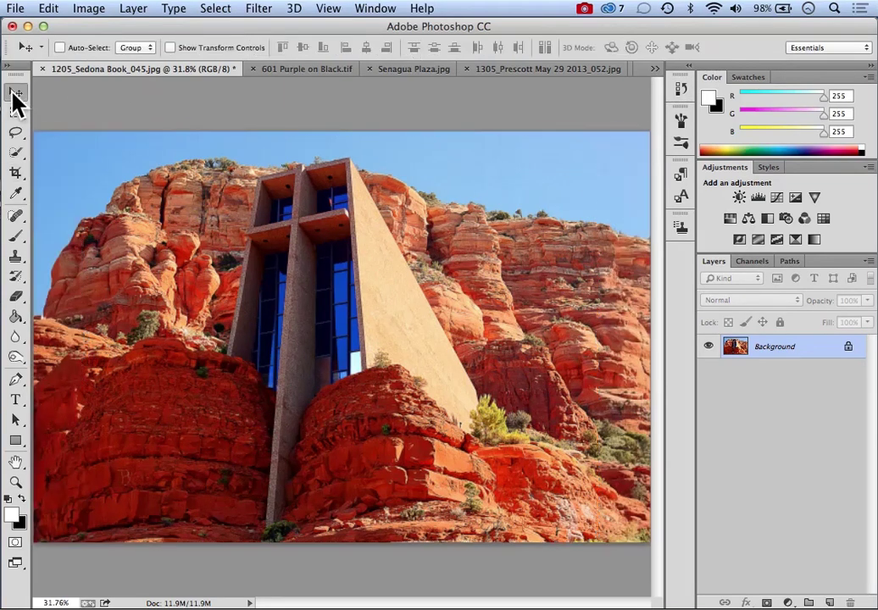
- Apply a 4:5 crop around the chapel, trimming the sides while keeping the cropped pixels
left_click(15, 172)
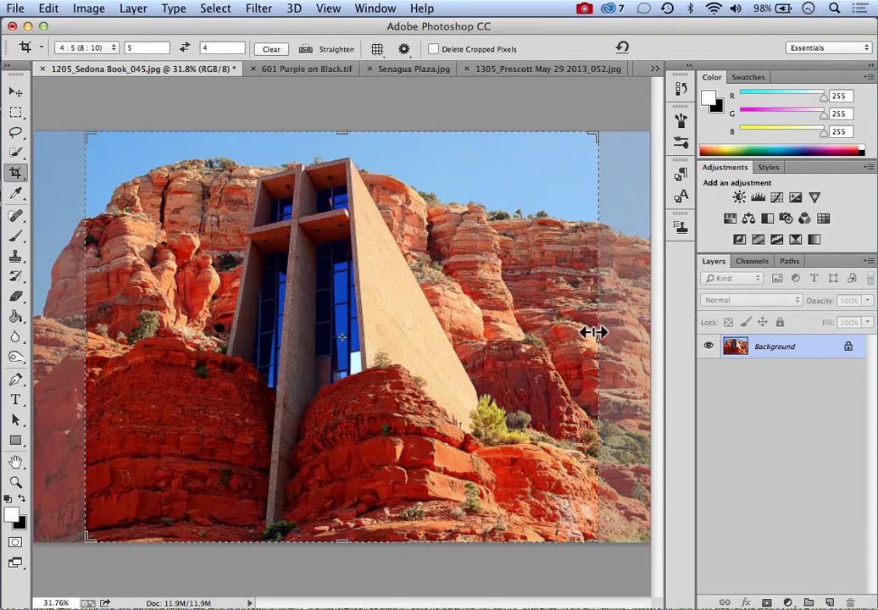
left_click_drag(597, 341, 597, 341)
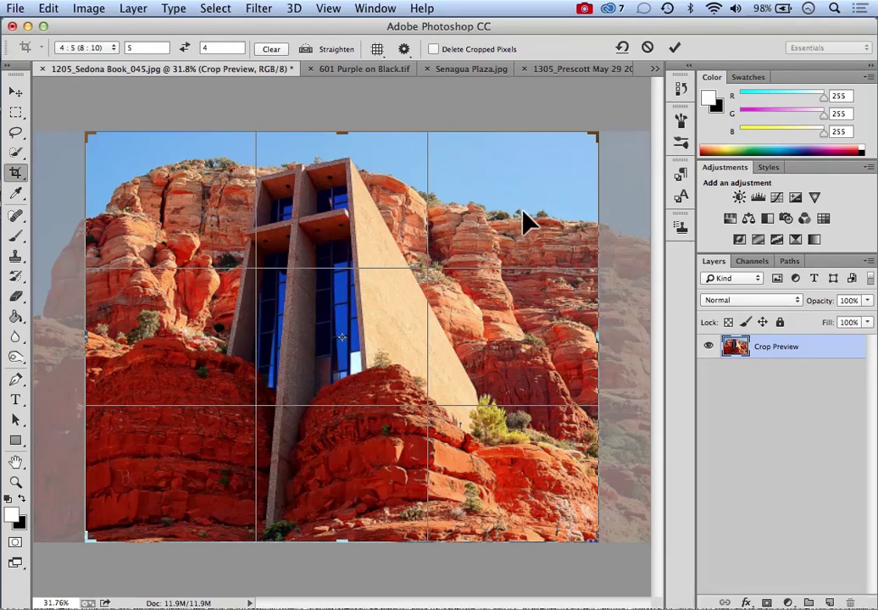
left_click(676, 48)
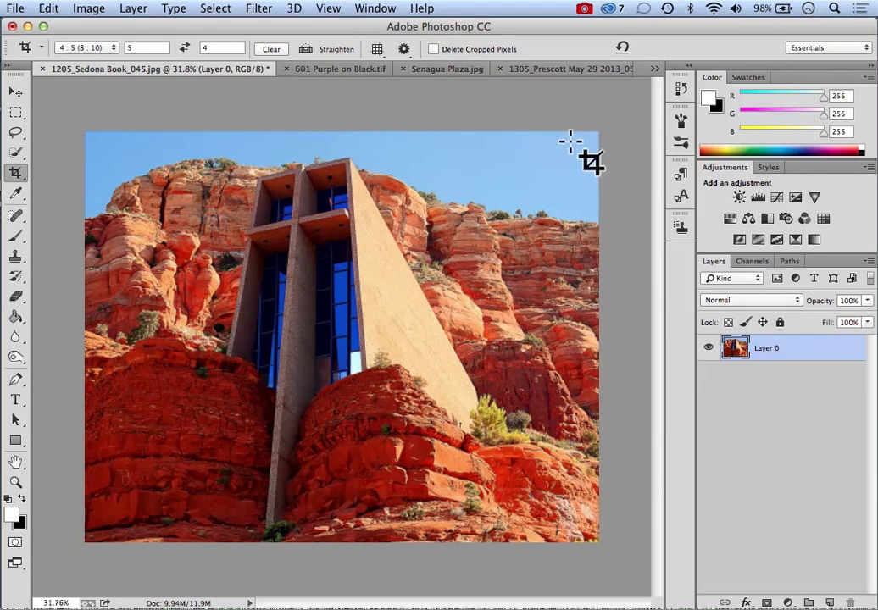
left_click(16, 92)
left_click(15, 173)
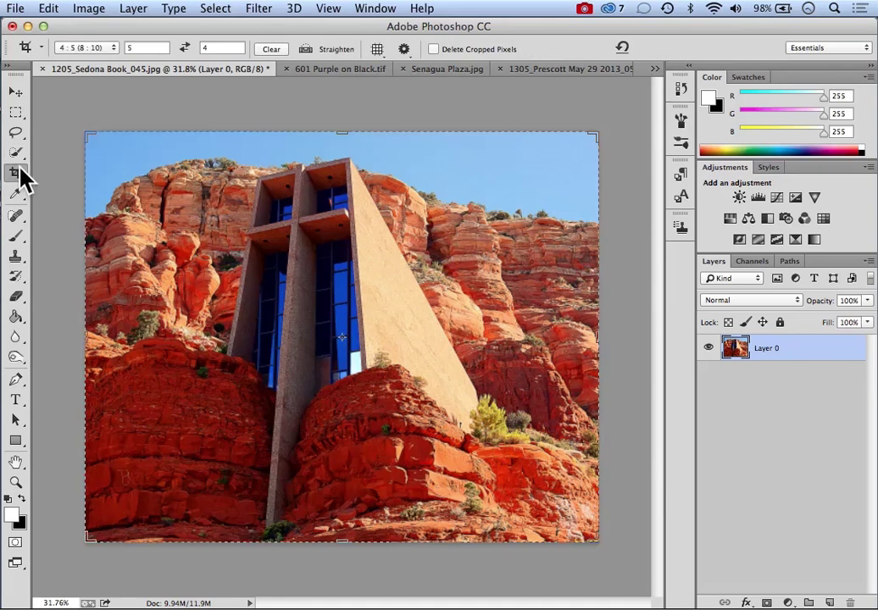
left_click_drag(597, 339, 622, 343)
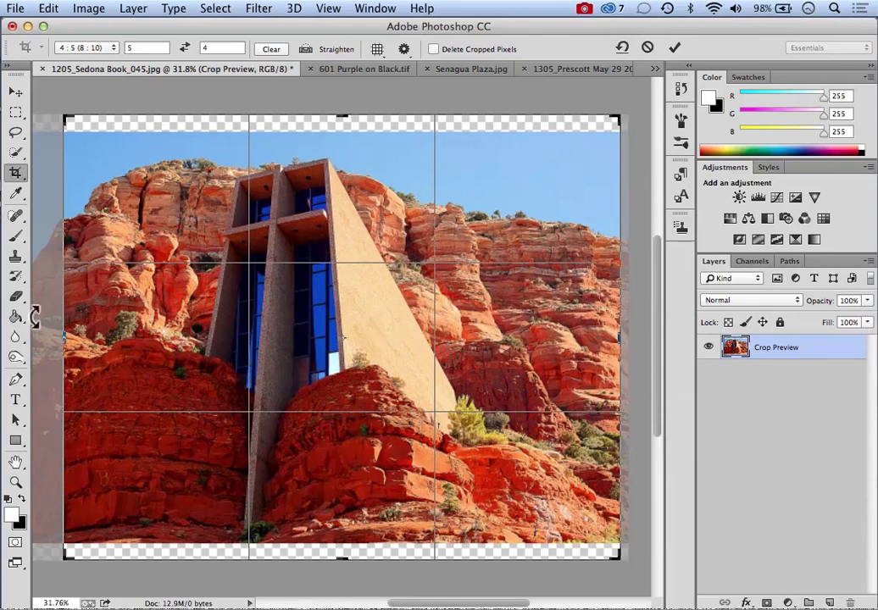
left_click_drag(62, 339, 58, 343)
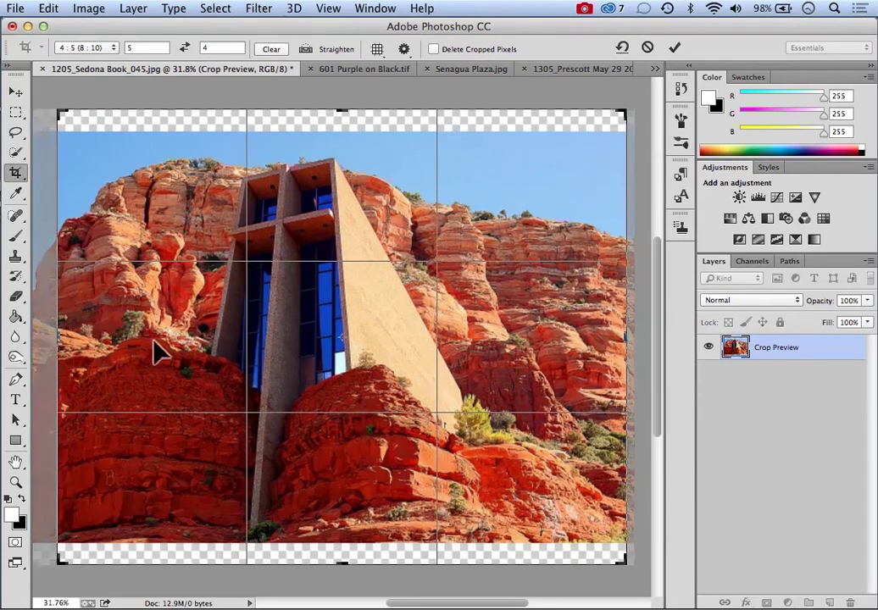
left_click_drag(342, 568, 345, 555)
left_click_drag(343, 118, 343, 131)
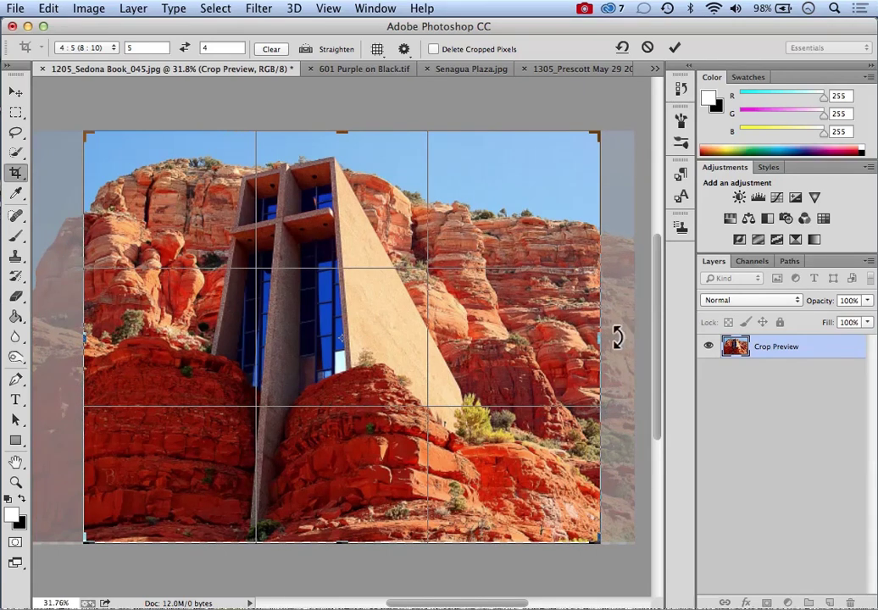
left_click_drag(603, 339, 622, 340)
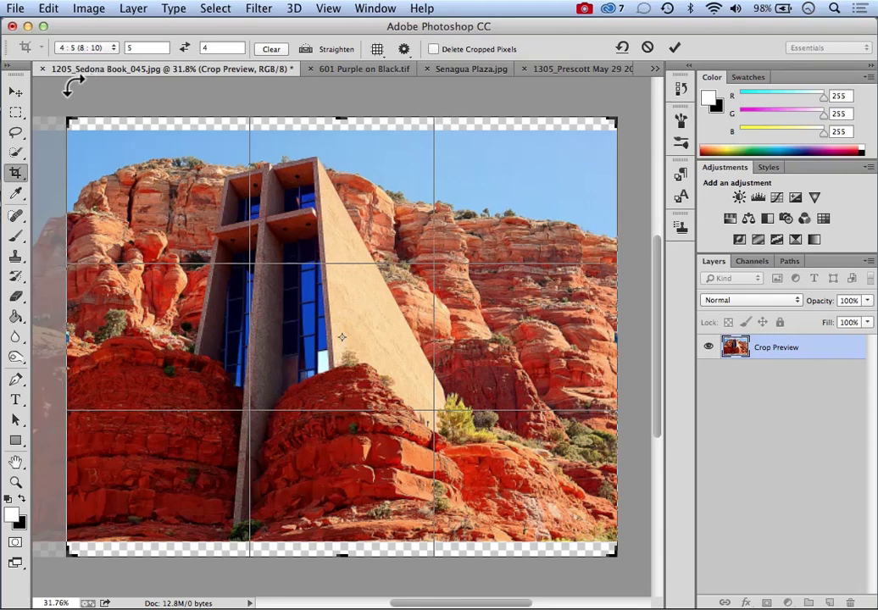
left_click(48, 9)
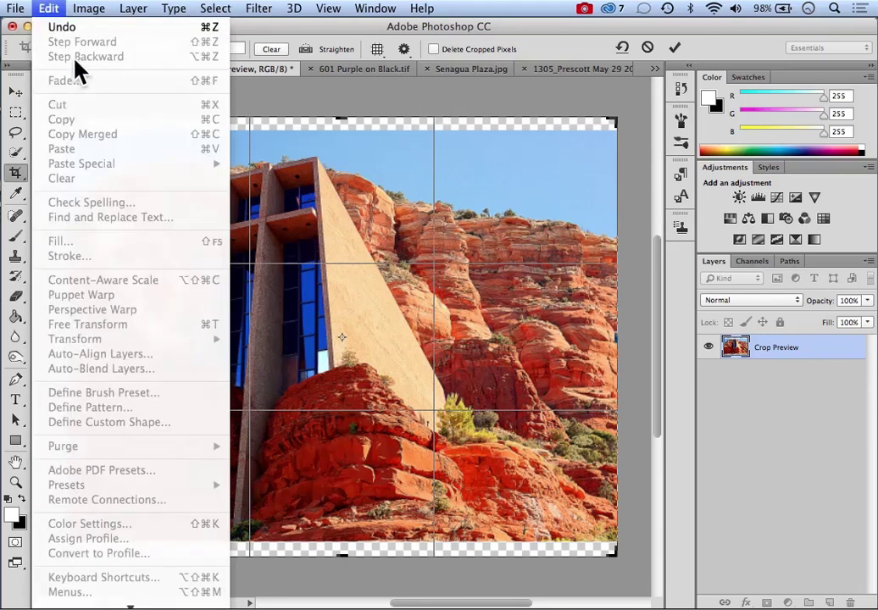
left_click(62, 34)
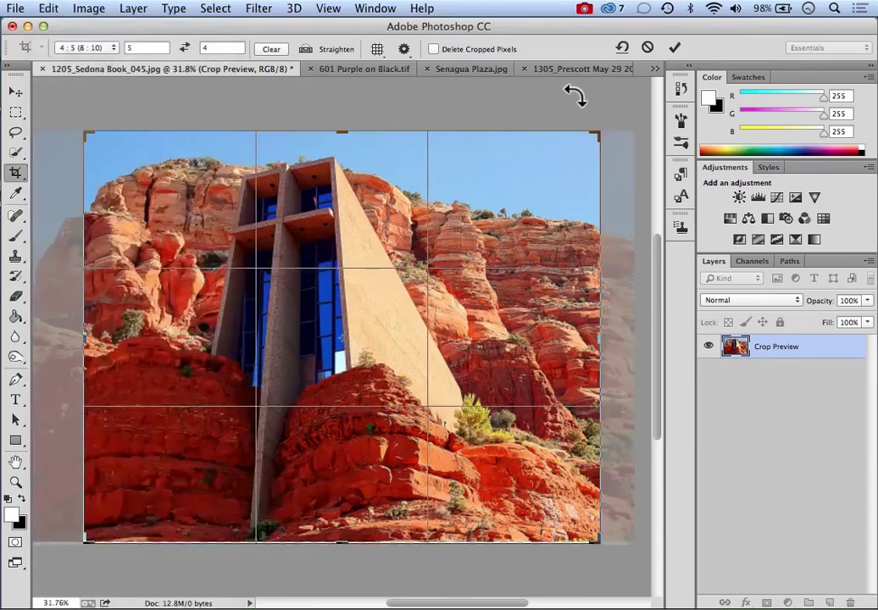
- Cancel the crop and spot-heal the dark bush spot beside the chapel wall
left_click(647, 47)
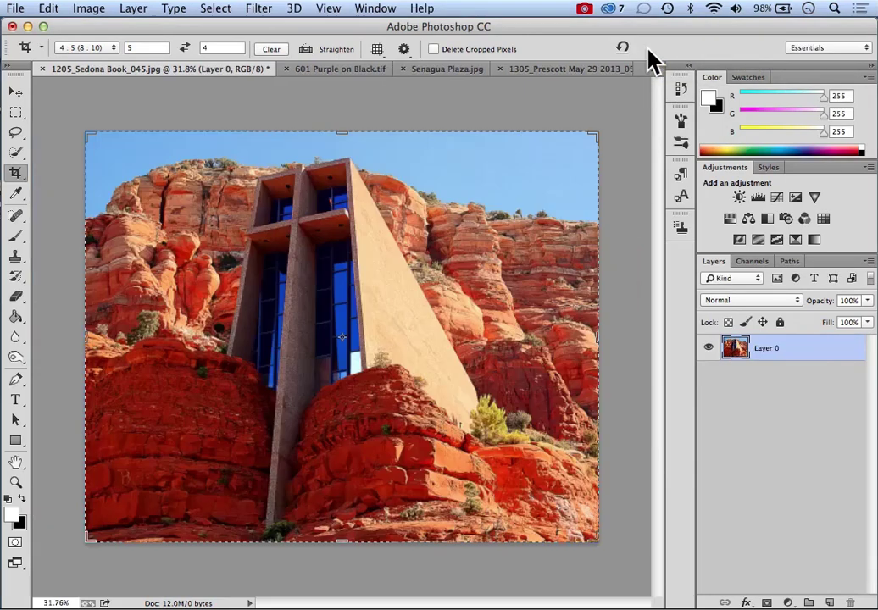
left_click(15, 92)
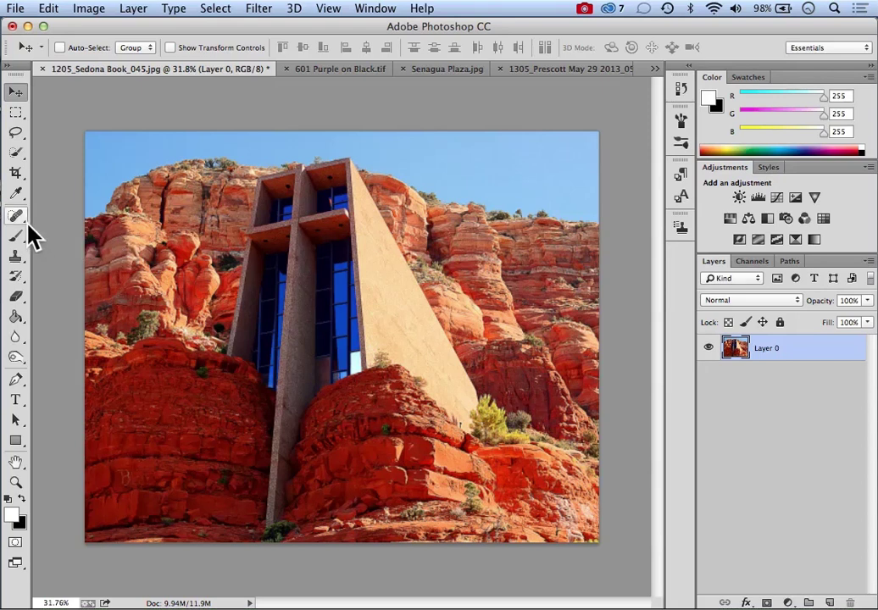
left_click_drag(26, 225, 89, 217)
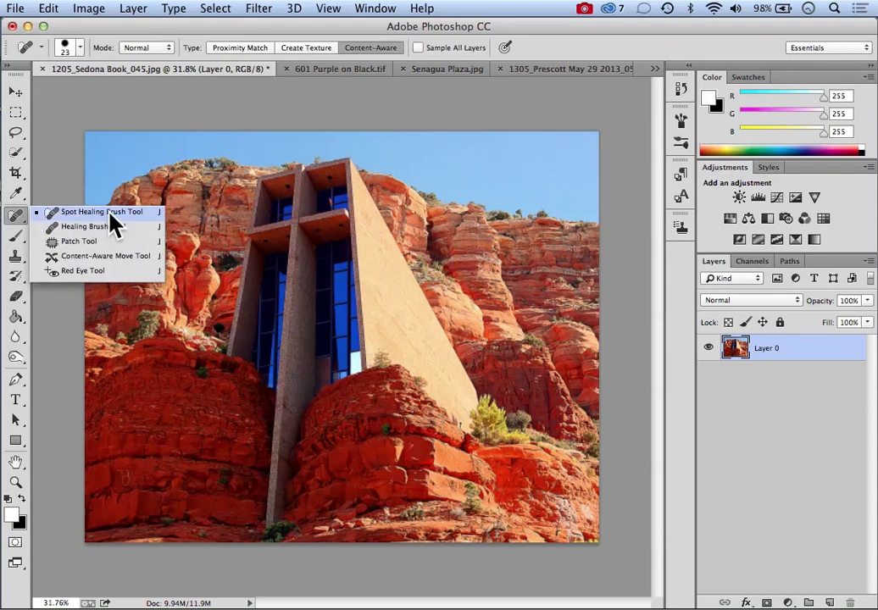
left_click(110, 215)
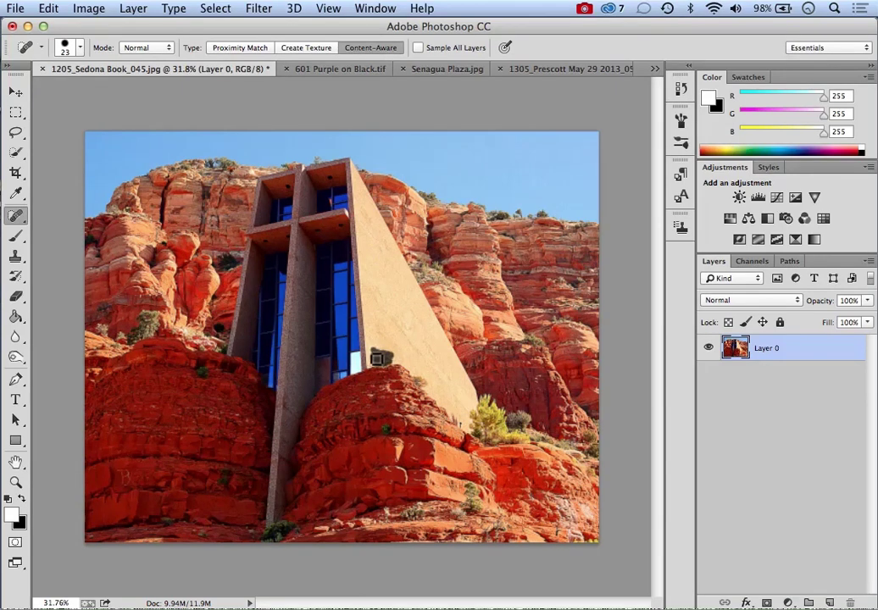
left_click(379, 353)
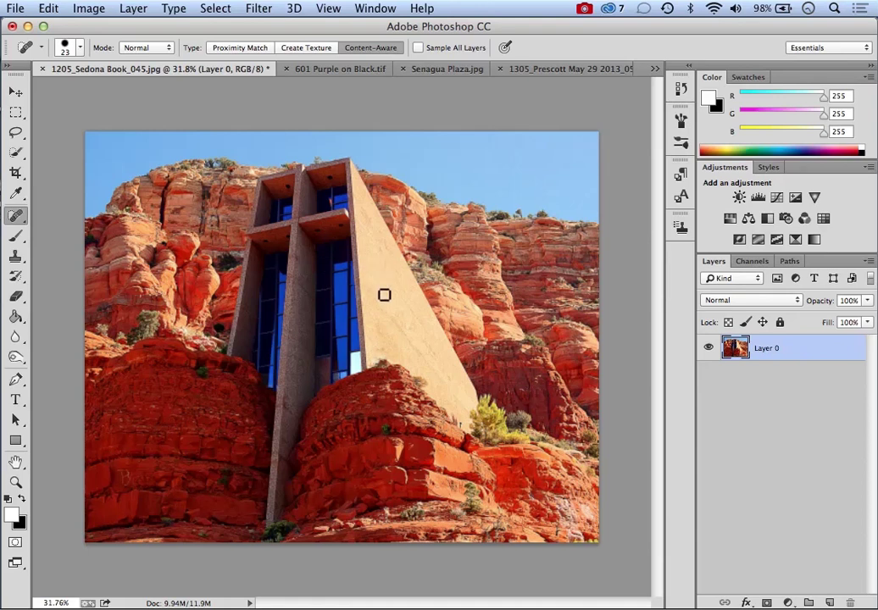
- Switch to the Content-Aware Move tool from the healing tools
left_click(25, 229)
left_click(26, 225)
left_click(25, 221)
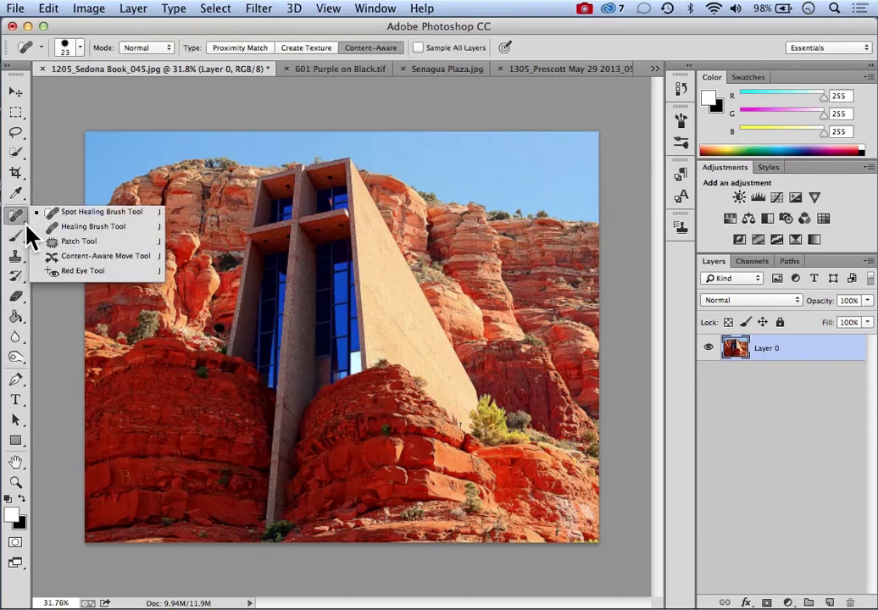
left_click(107, 261)
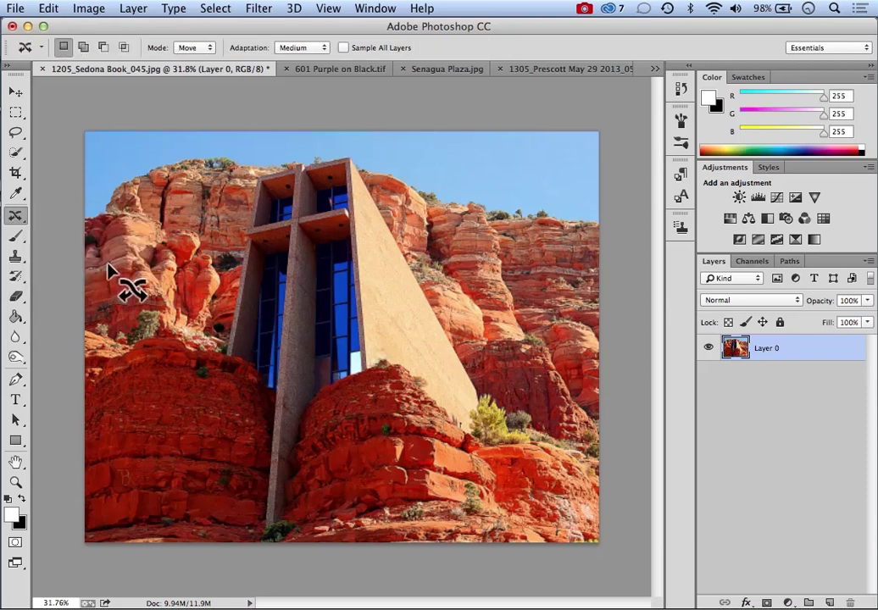
left_click(26, 244)
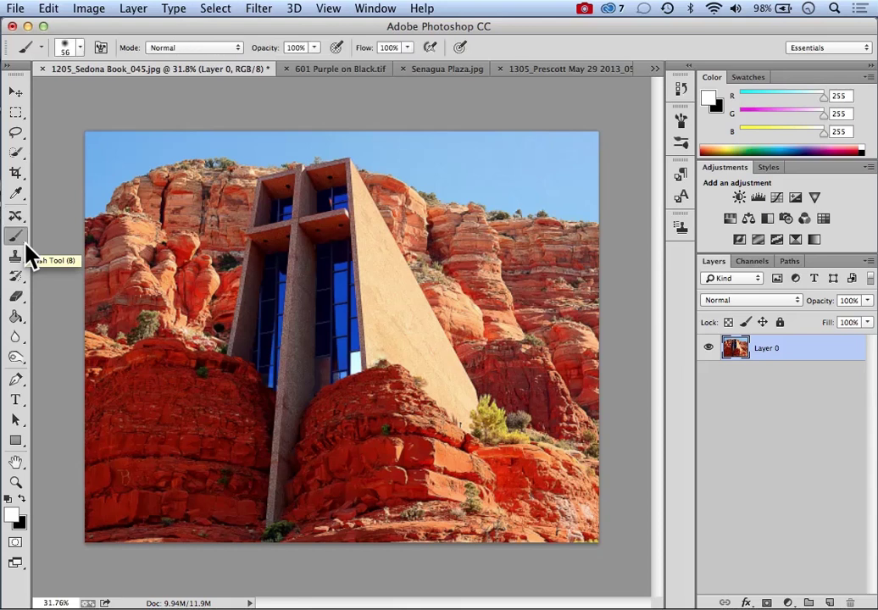
left_click(26, 246)
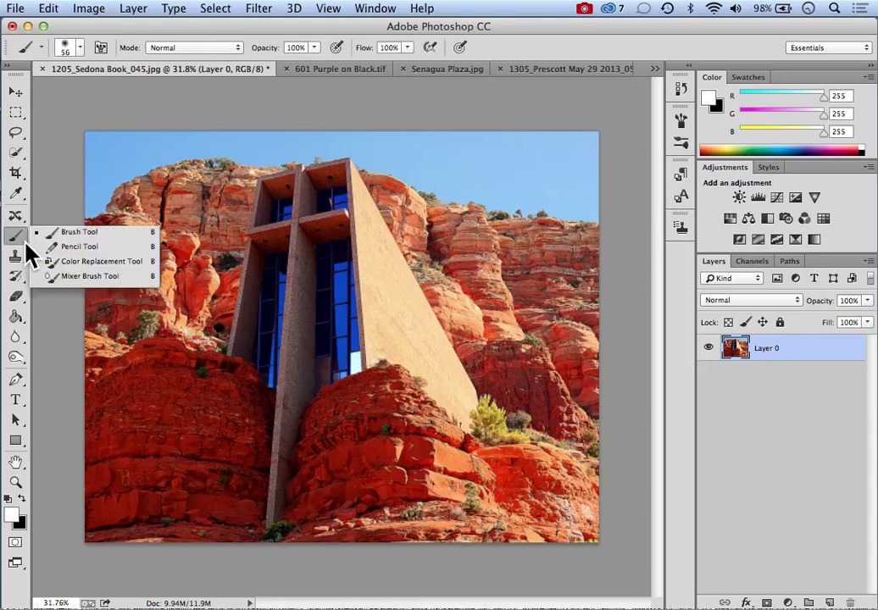
left_click(111, 233)
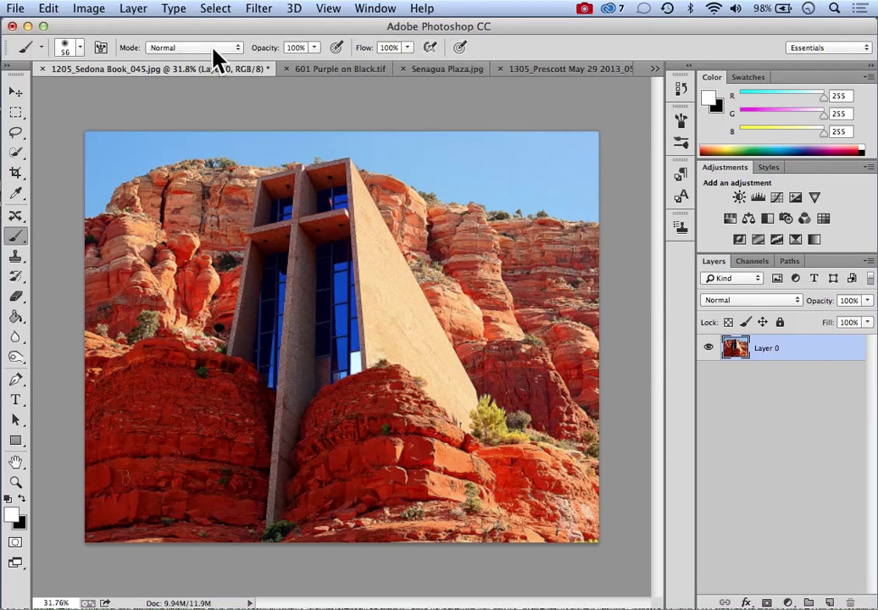
- Set the round brush size to 60 px
left_click(80, 49)
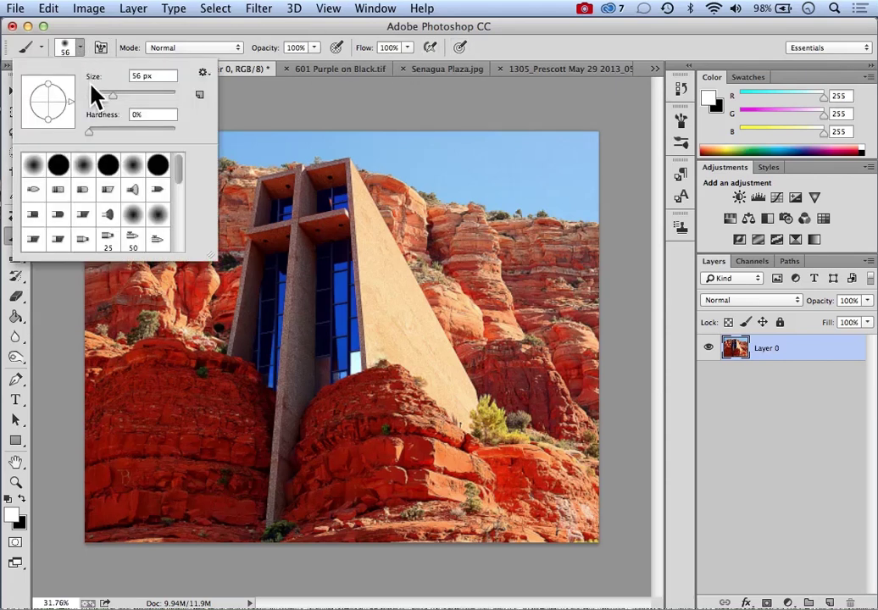
mouse_move(114, 96)
left_mouse_down()
mouse_move(101, 95)
mouse_move(133, 99)
left_mouse_up()
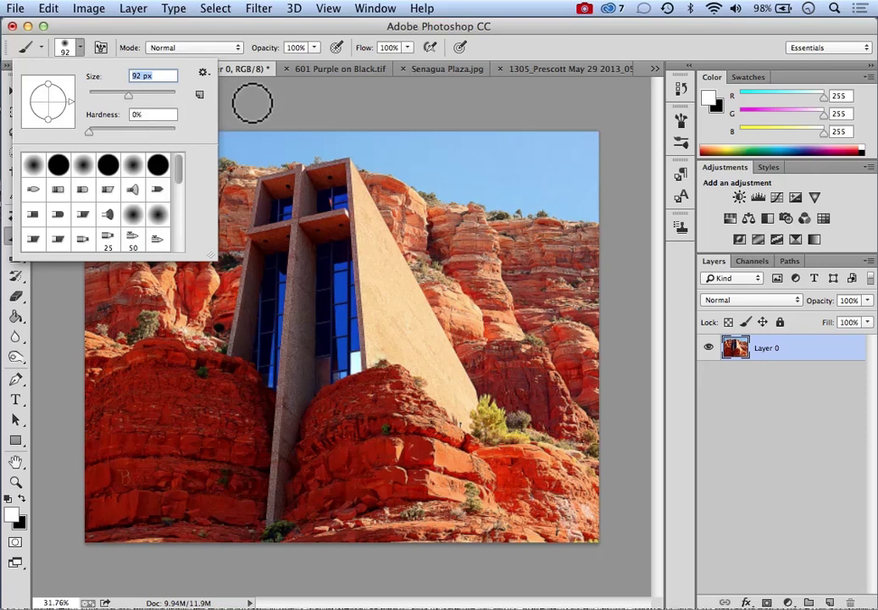
left_click_drag(130, 95, 152, 97)
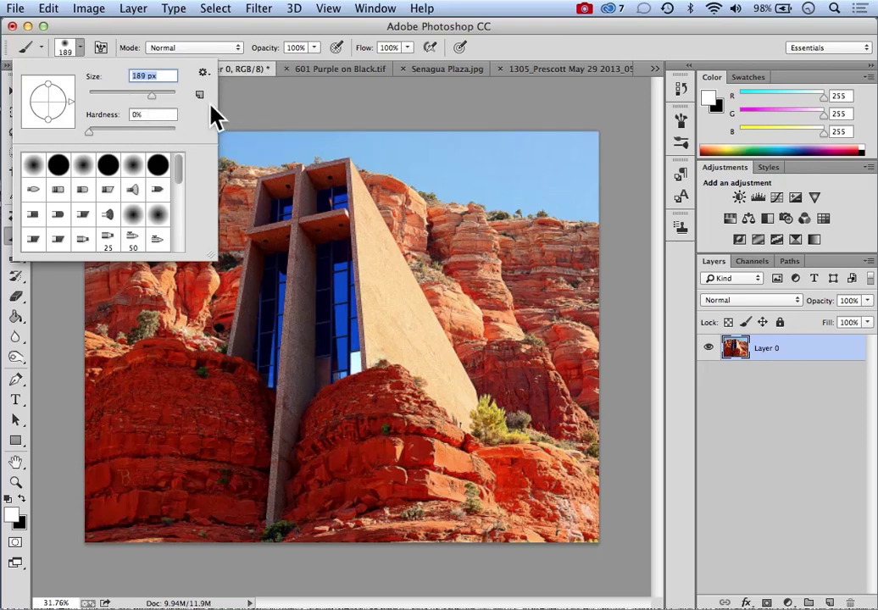
left_click_drag(157, 101, 112, 122)
- Lower the brush hardness to 0% for a fully soft edge
left_click(90, 133)
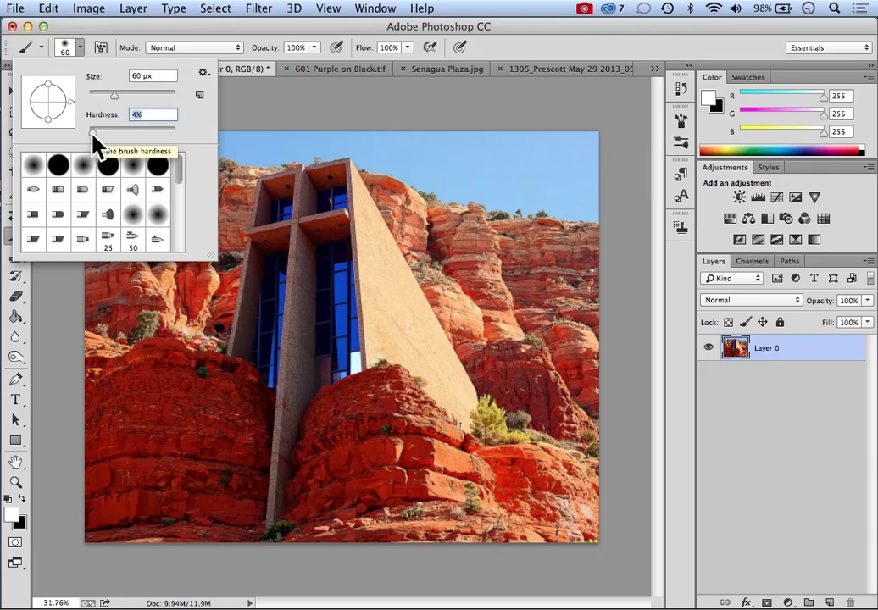
left_click_drag(91, 134, 181, 147)
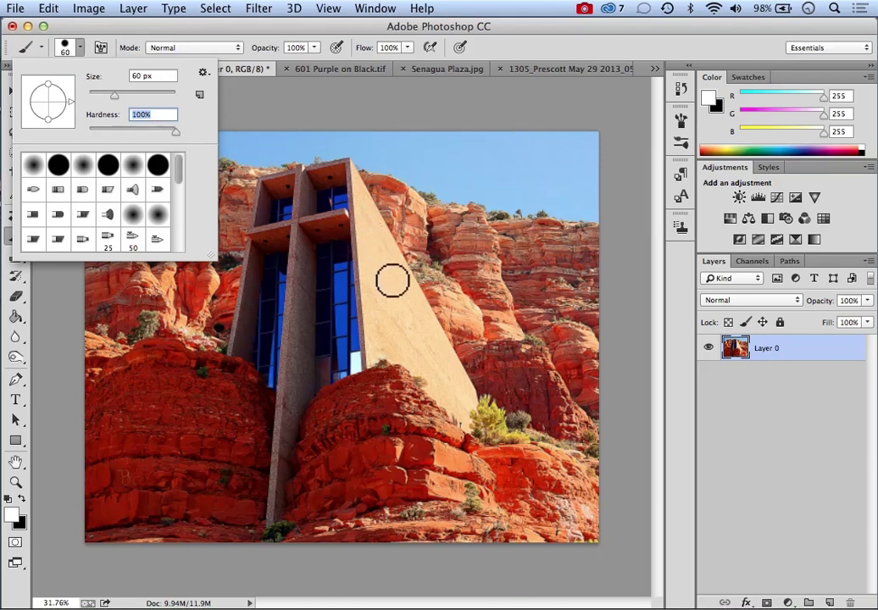
left_click_drag(175, 133, 87, 136)
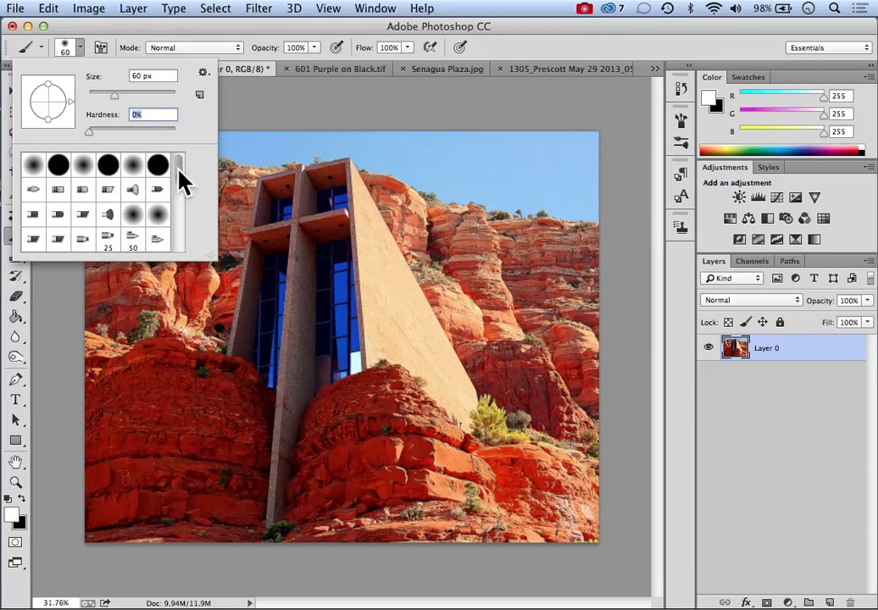
left_click_drag(181, 180, 178, 229)
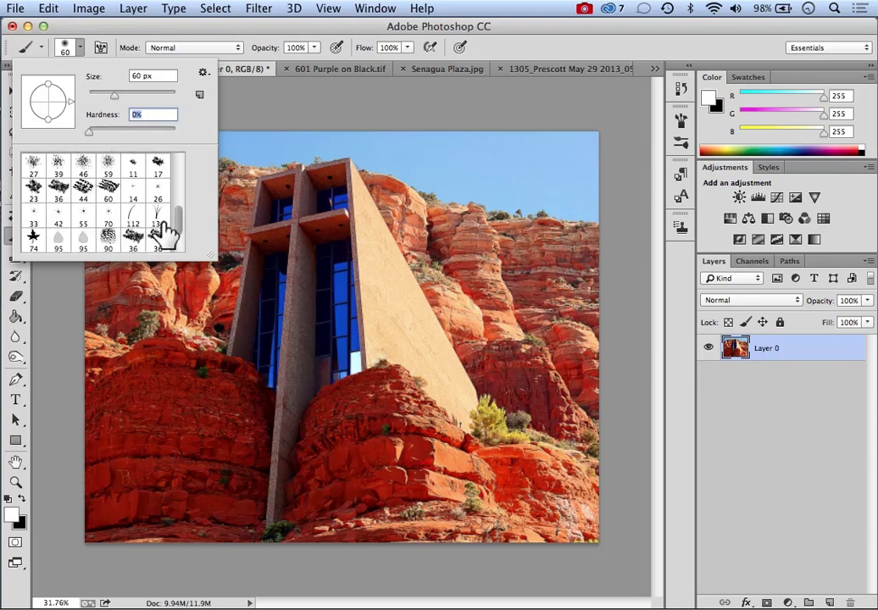
- Paint white leaves across the blue sky with the 74 px scattered star brush
left_click(33, 240)
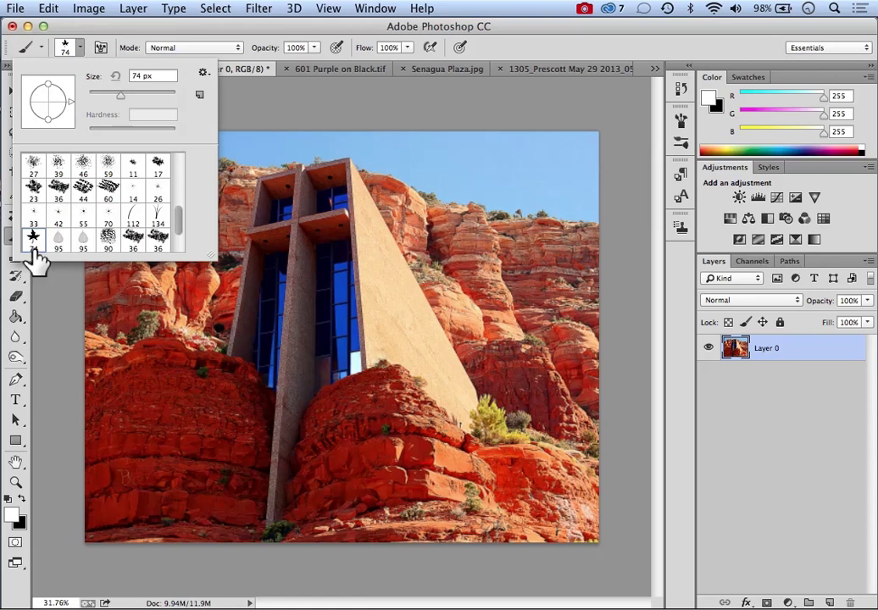
left_click(374, 150)
left_click_drag(375, 150, 531, 184)
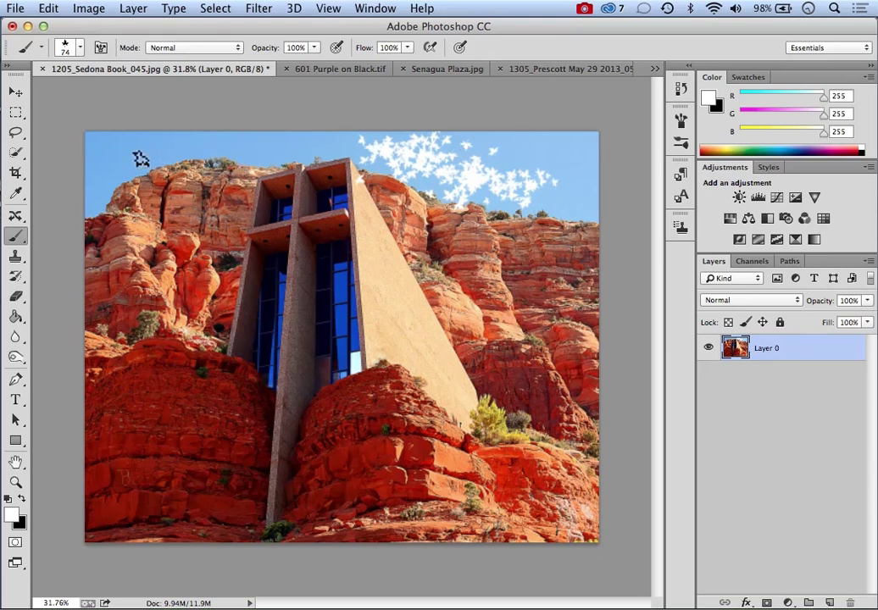
- Enlarge the star brush to 182 px and scatter leaves over the lower-left and centre-right rocks
left_click(81, 48)
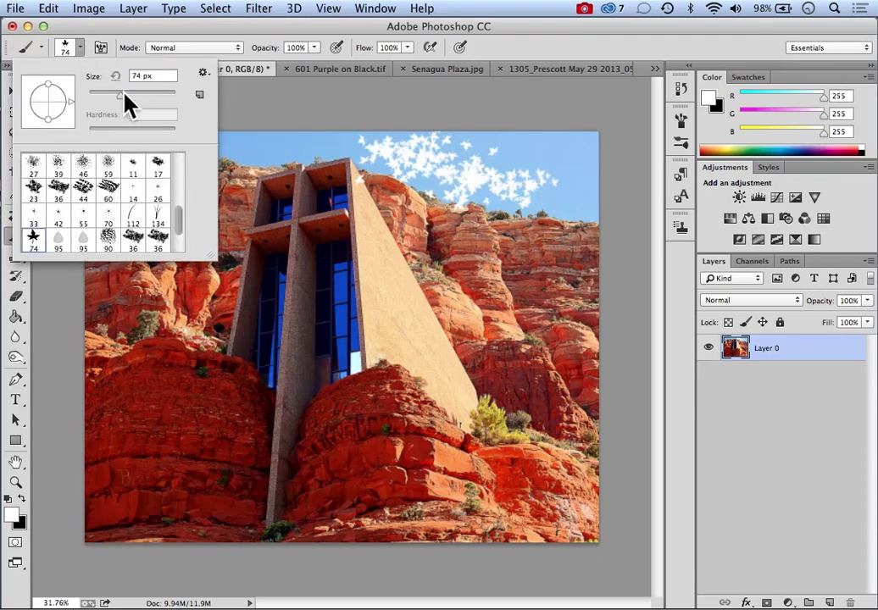
left_click_drag(150, 96, 151, 96)
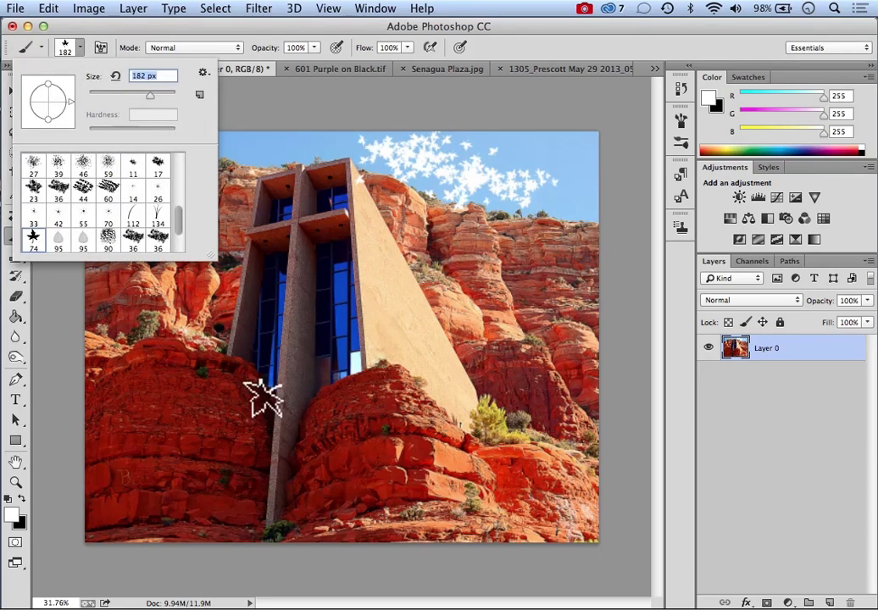
left_click(137, 468)
mouse_move(147, 455)
left_mouse_down()
mouse_move(206, 417)
mouse_move(335, 449)
left_mouse_up()
mouse_move(404, 473)
left_mouse_down()
mouse_move(391, 447)
mouse_move(513, 382)
left_mouse_up()
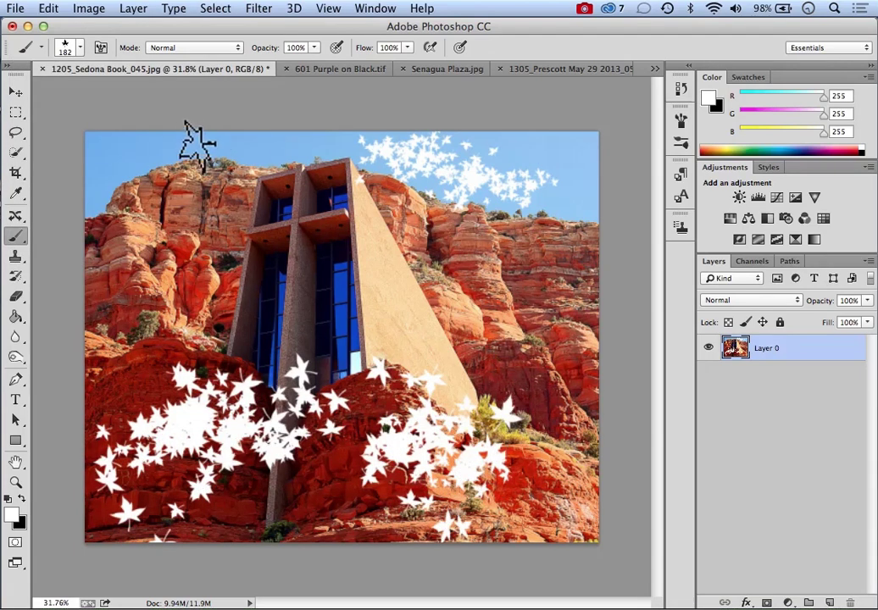
- Paint two rows of 134 px grass blades across the chapel's sunlit wall
left_click(80, 49)
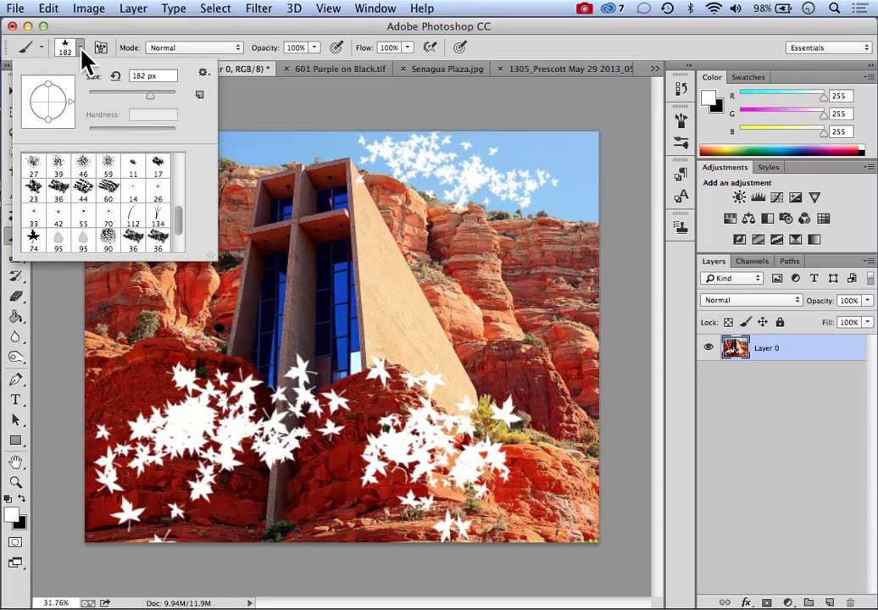
mouse_move(177, 217)
left_mouse_down()
mouse_move(177, 229)
mouse_move(181, 201)
mouse_move(179, 223)
left_mouse_up()
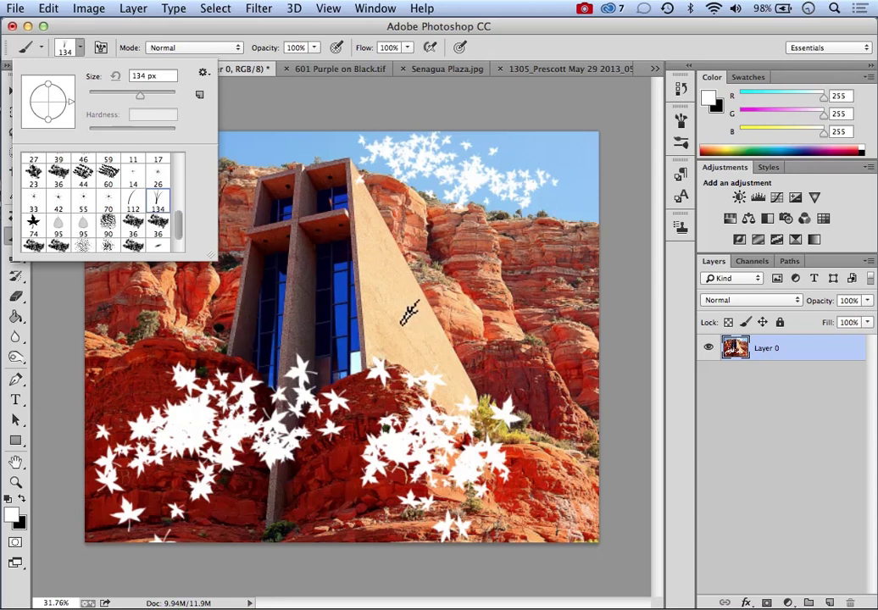
left_click_drag(412, 305, 505, 308)
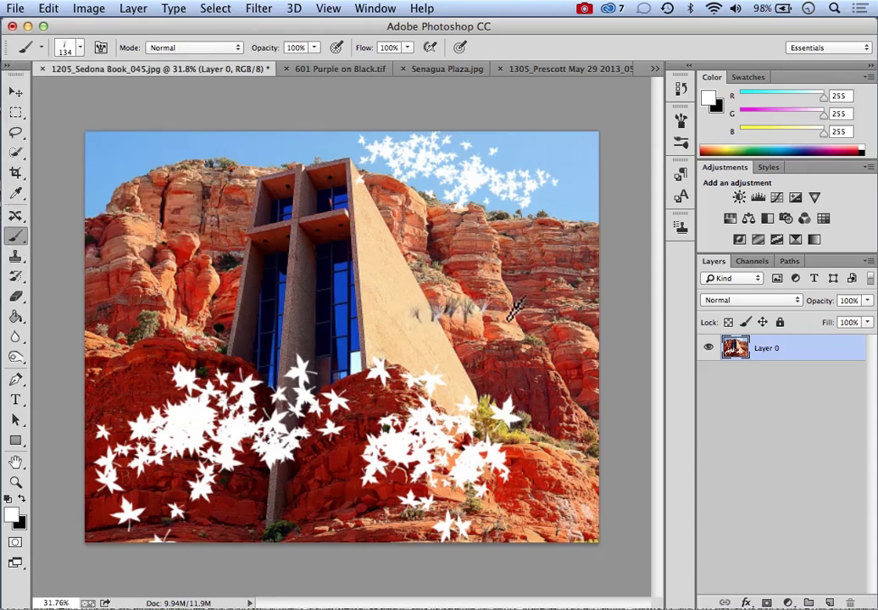
left_click_drag(398, 329, 464, 339)
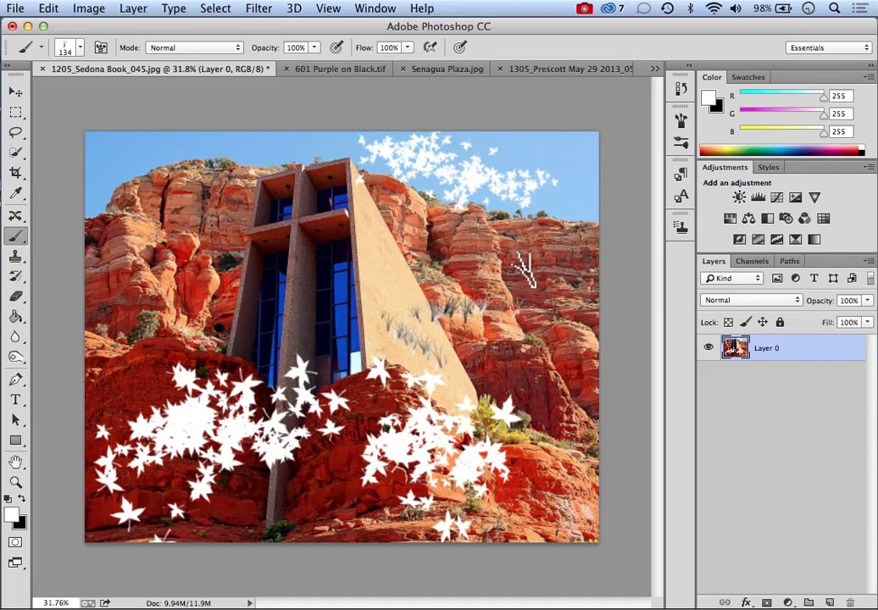
- Reselect the 74 px star leaf brush
left_click(66, 47)
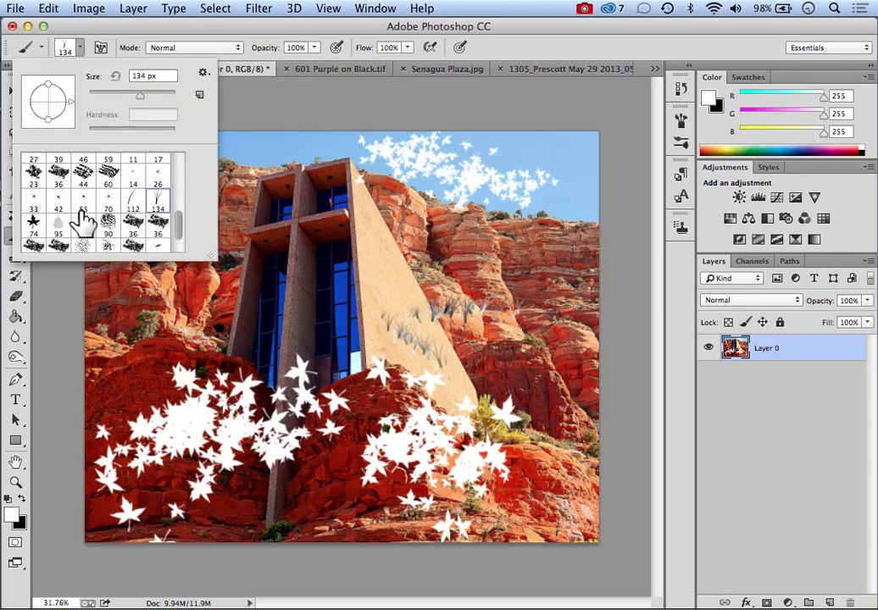
left_click(32, 223)
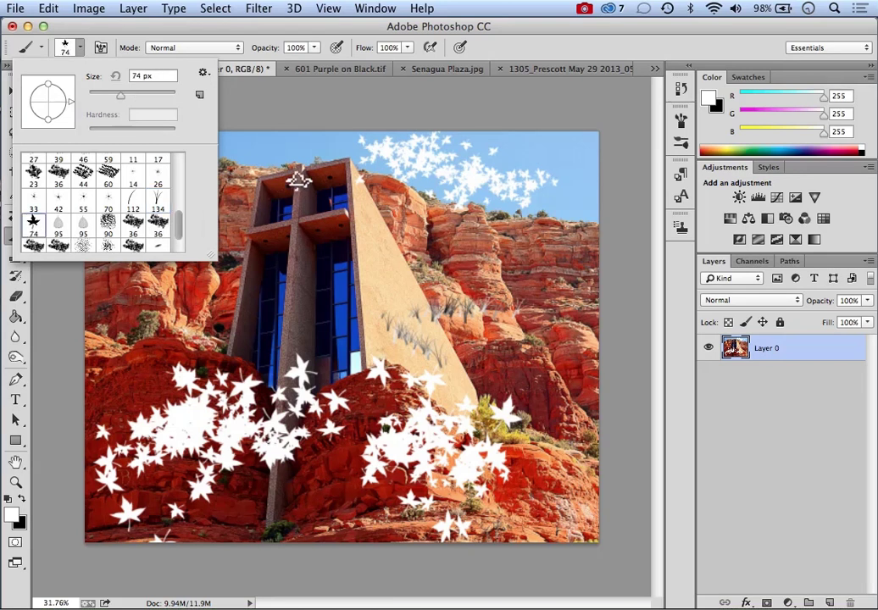
left_click(308, 112)
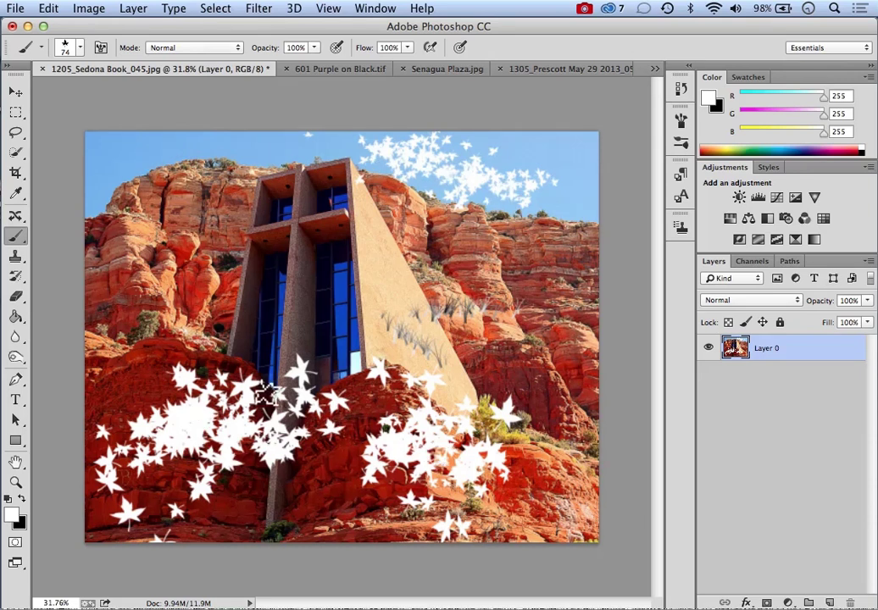
- Set the foreground colour to deep red bf1616 and paint leaves at the upper left
left_click(12, 517)
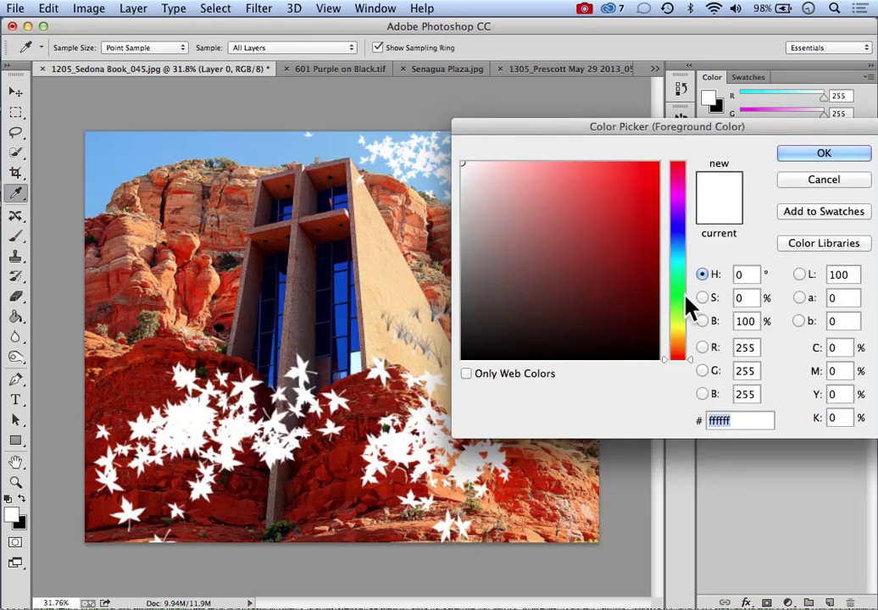
left_click(637, 211)
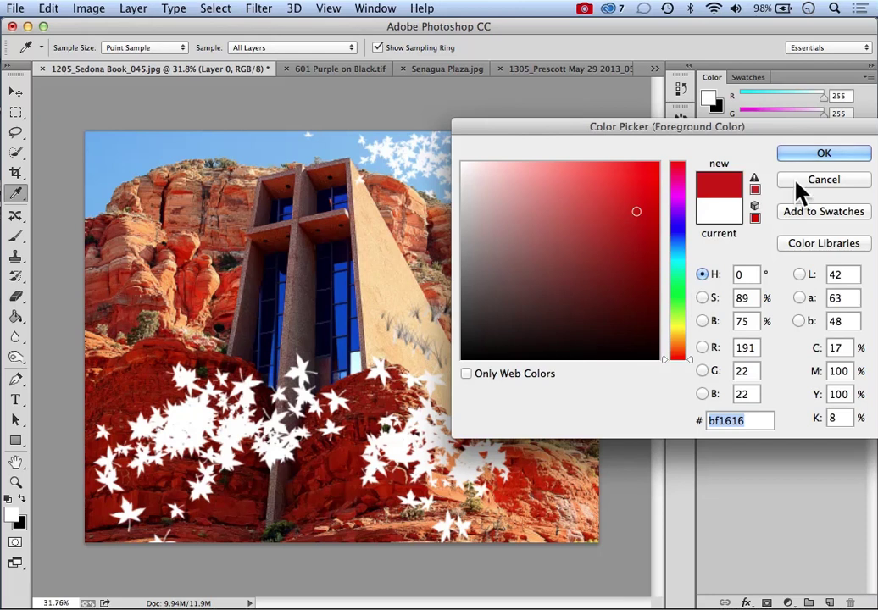
left_click(805, 155)
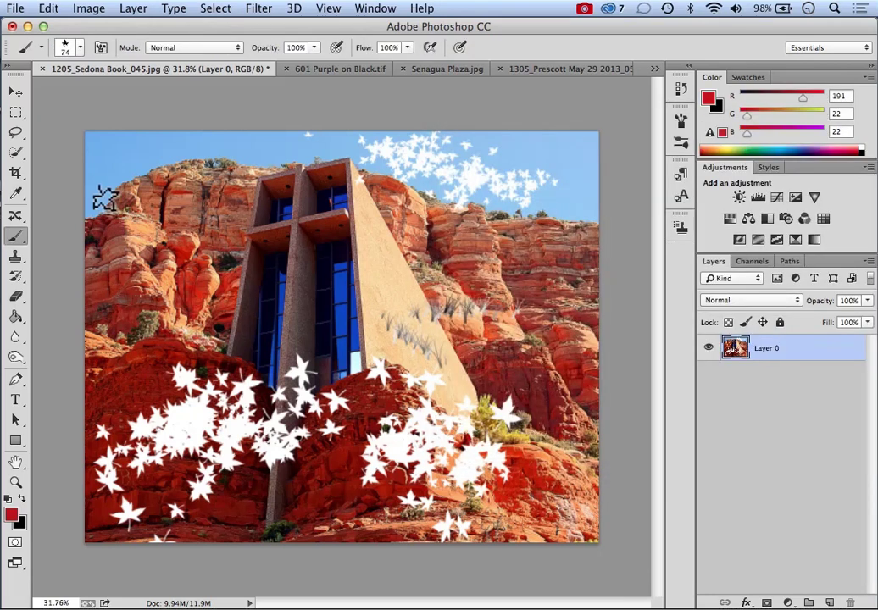
mouse_move(104, 152)
left_mouse_down()
mouse_move(145, 165)
mouse_move(183, 214)
left_mouse_up()
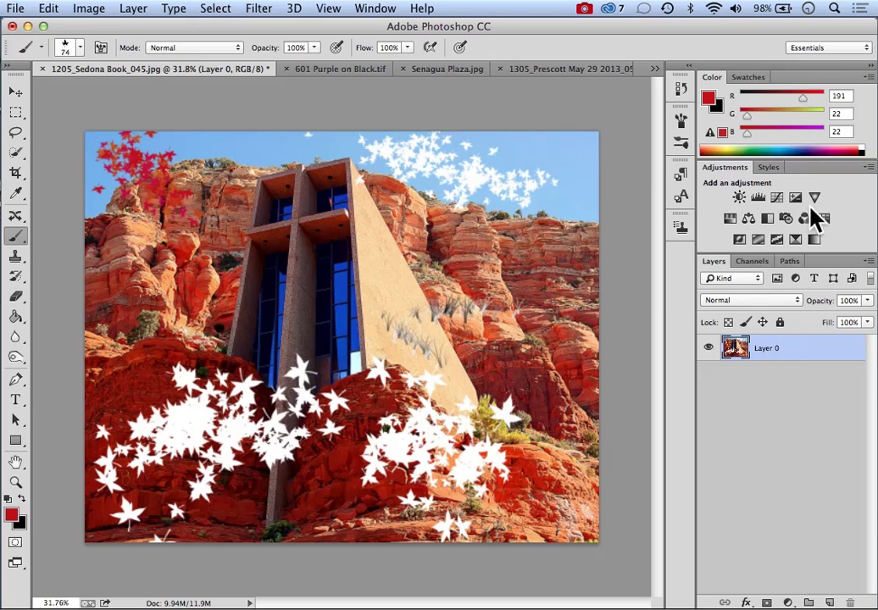
- Set the foreground colour to yellow f4e217 and paint leaves on the chapel wall
left_click(11, 514)
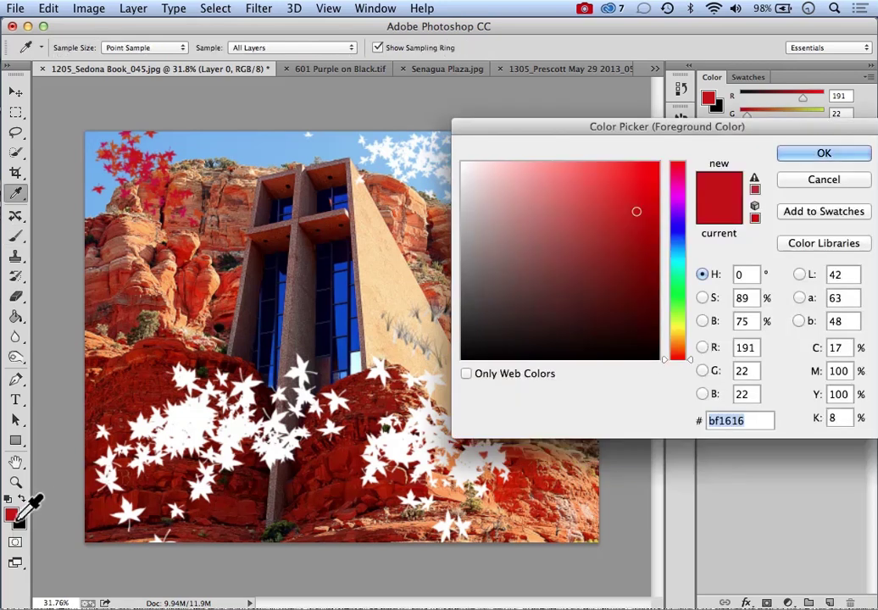
left_click(679, 297)
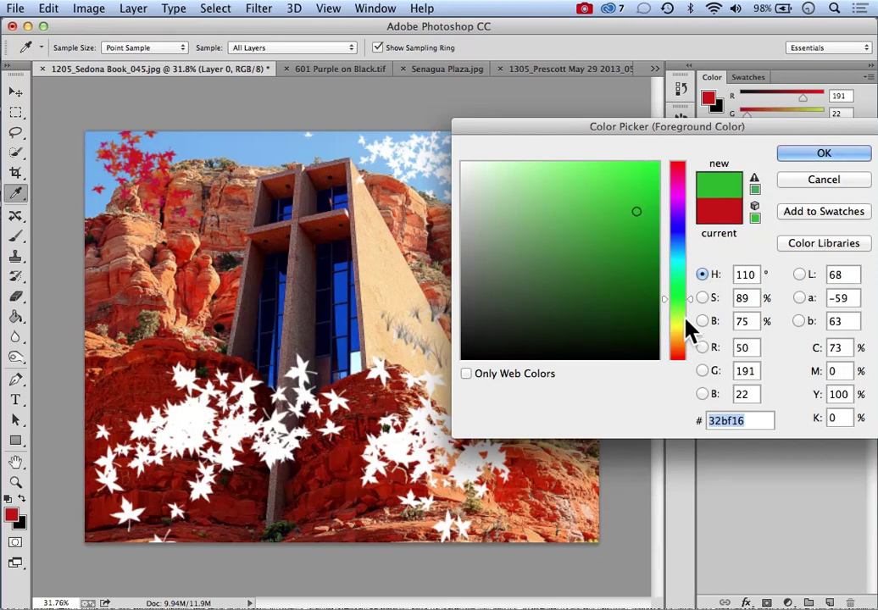
mouse_move(681, 329)
left_mouse_down()
mouse_move(679, 351)
mouse_move(679, 329)
left_mouse_up()
left_click(639, 171)
left_click(803, 151)
key("b")
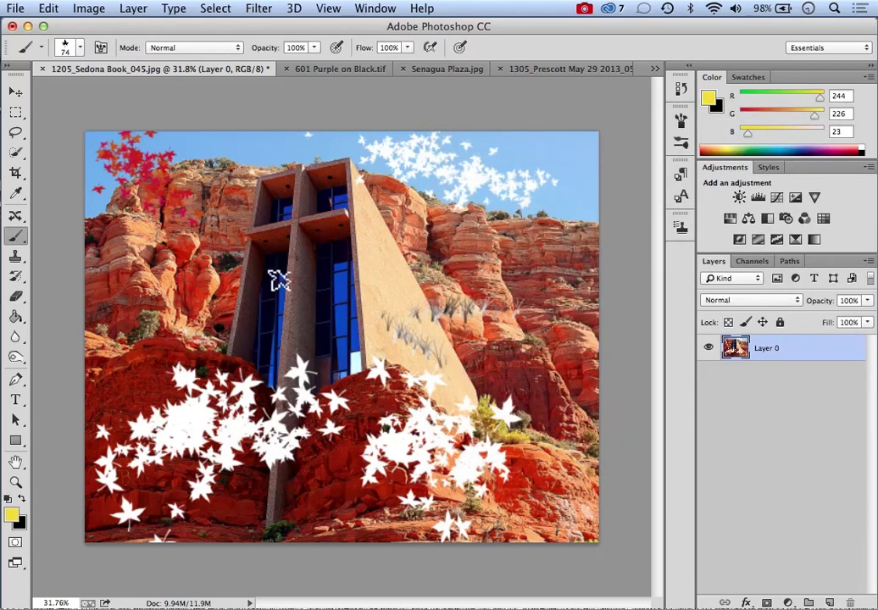
left_click_drag(366, 229, 383, 292)
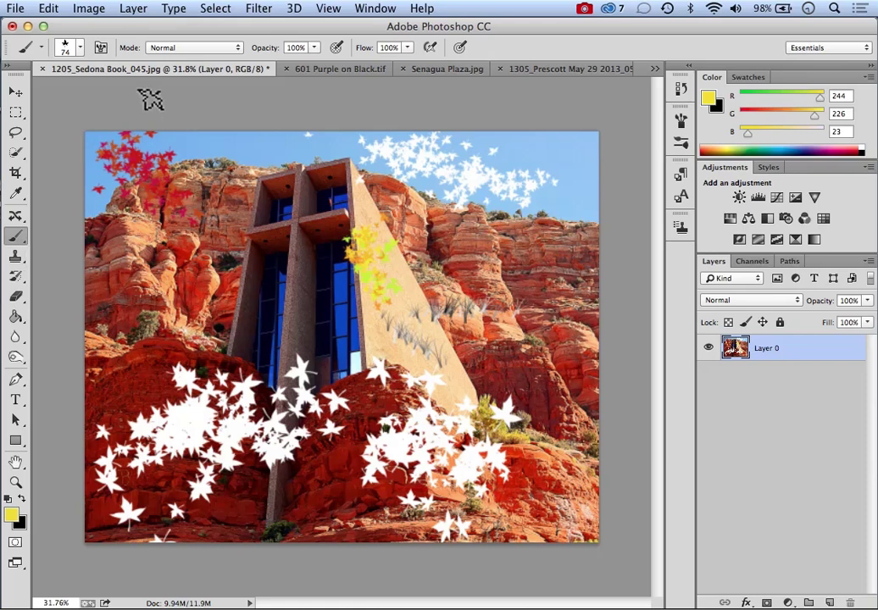
- Choose a 30 px hard round tip in the Brush Settings panel
left_click(103, 49)
left_click(101, 49)
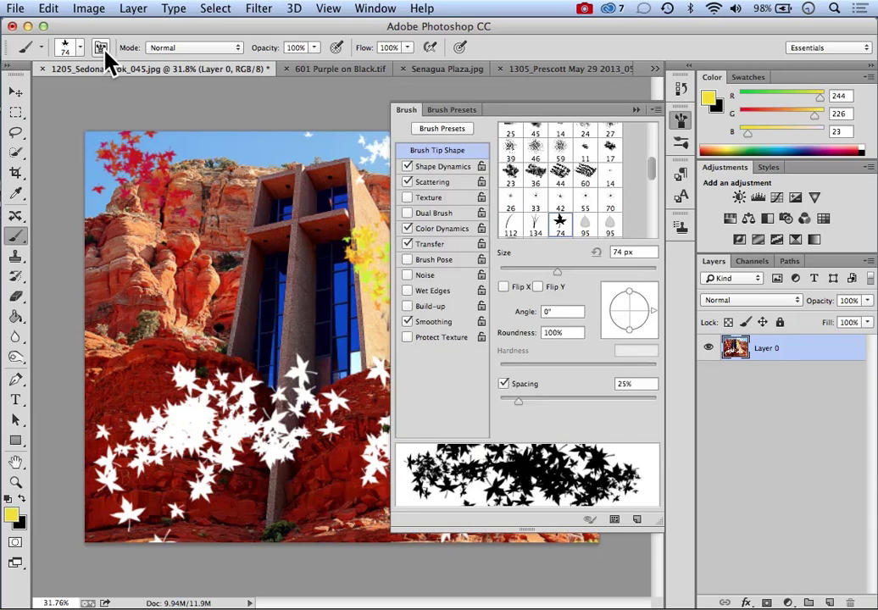
left_click_drag(463, 100, 353, 76)
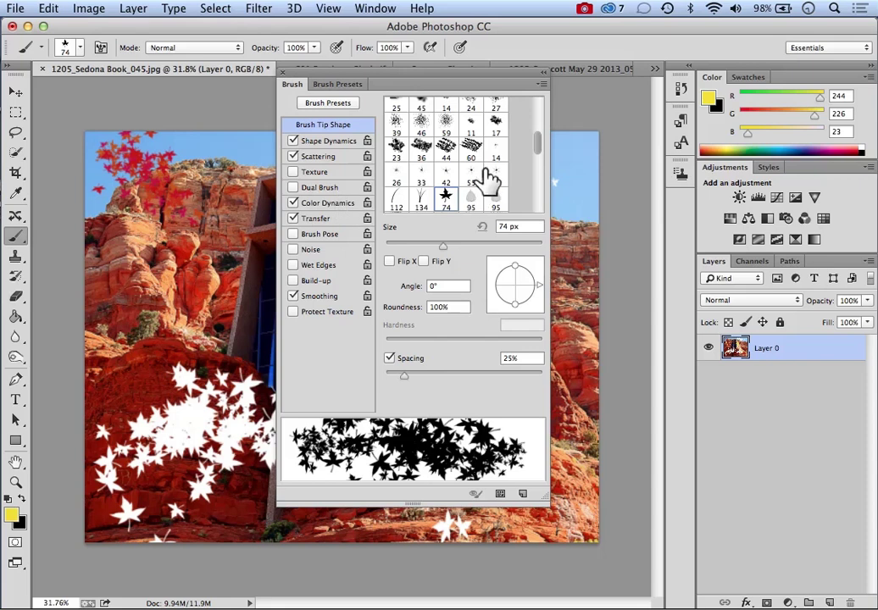
mouse_move(534, 163)
left_mouse_down()
mouse_move(536, 177)
mouse_move(540, 121)
left_mouse_up()
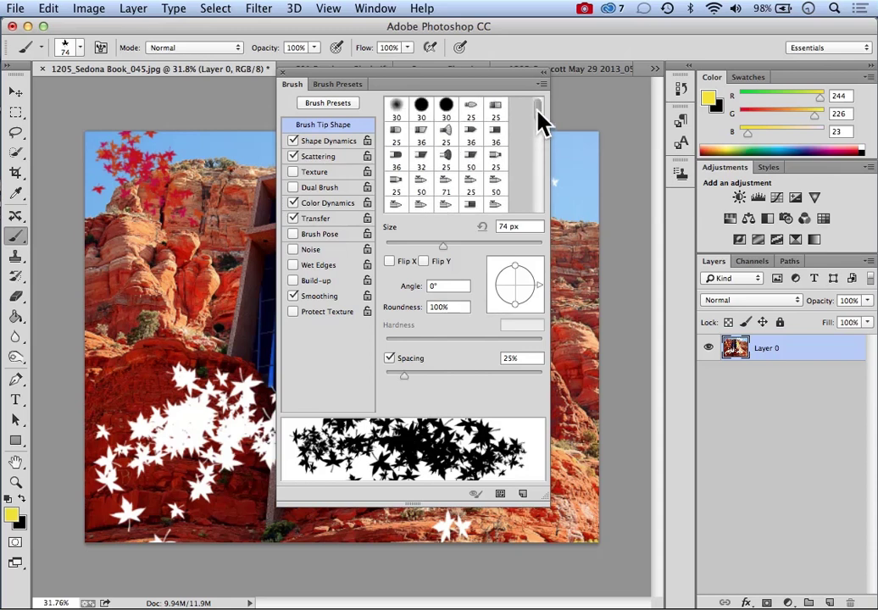
left_click(447, 112)
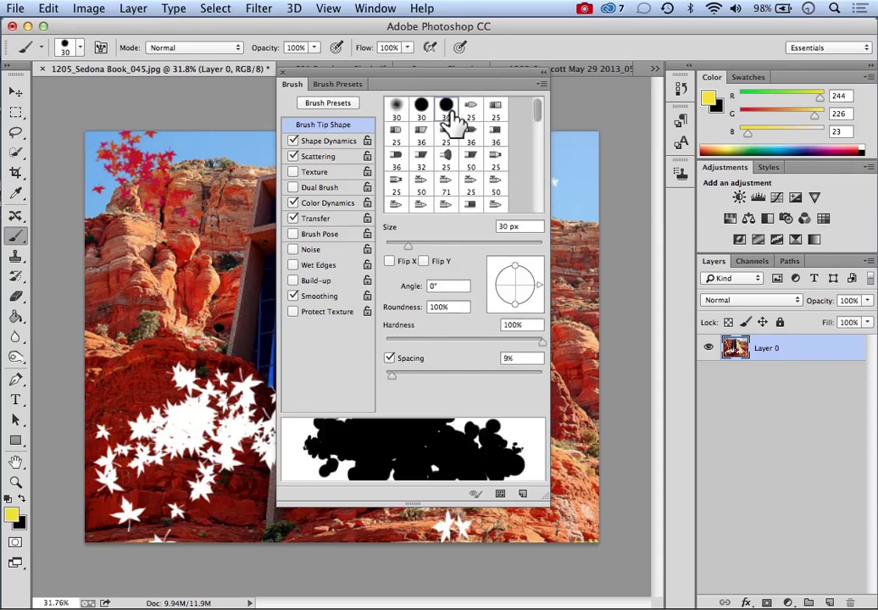
left_click(396, 108)
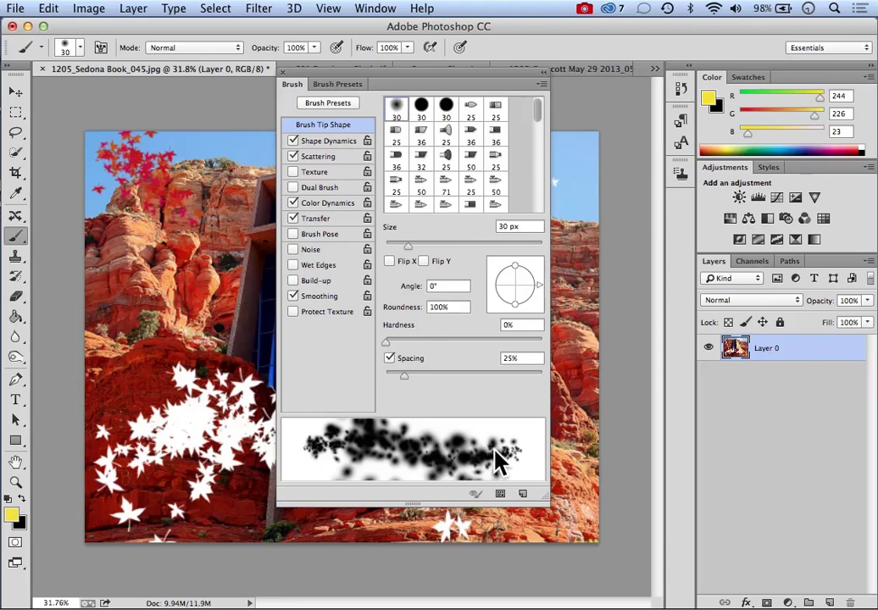
left_click(421, 108)
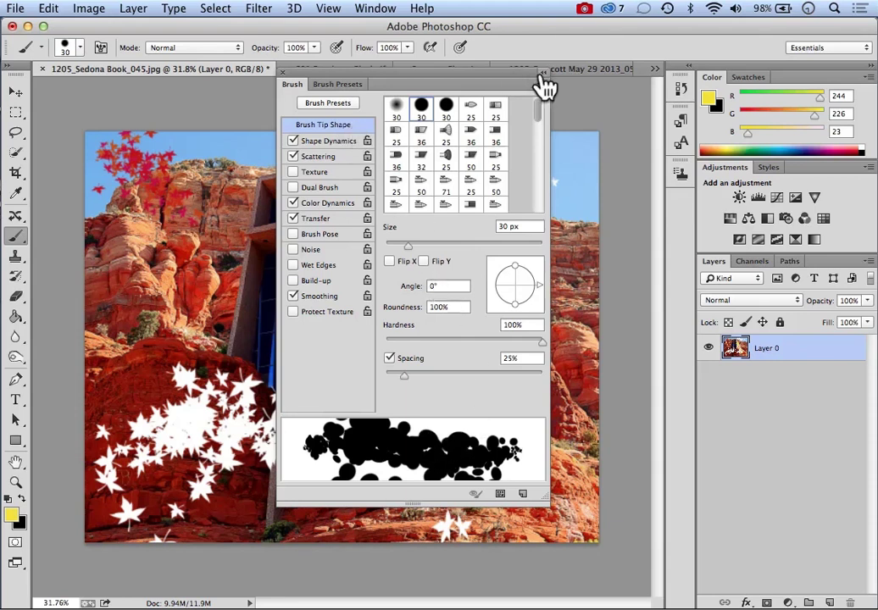
left_click(285, 75)
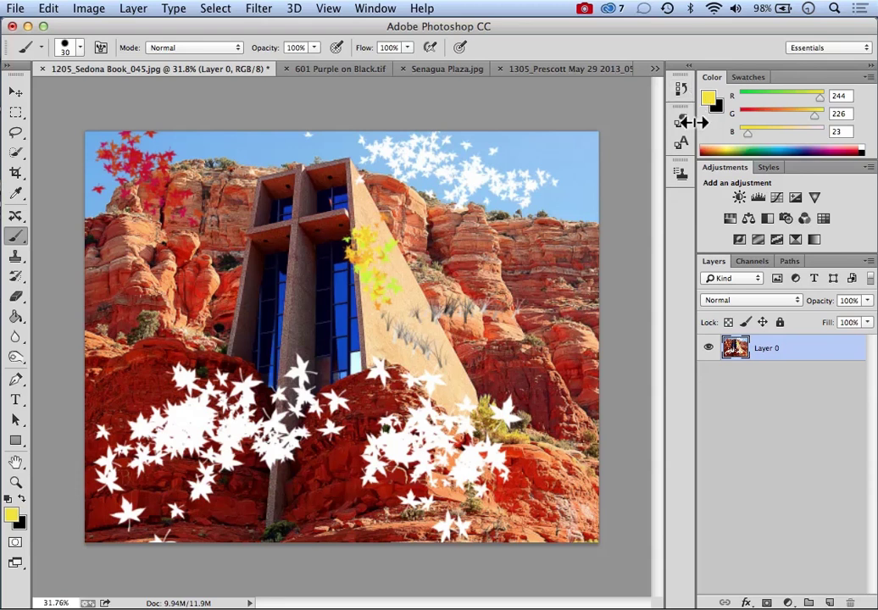
- Revert to the History panel's opening snapshot, removing all leaf and grass strokes
left_click(688, 88)
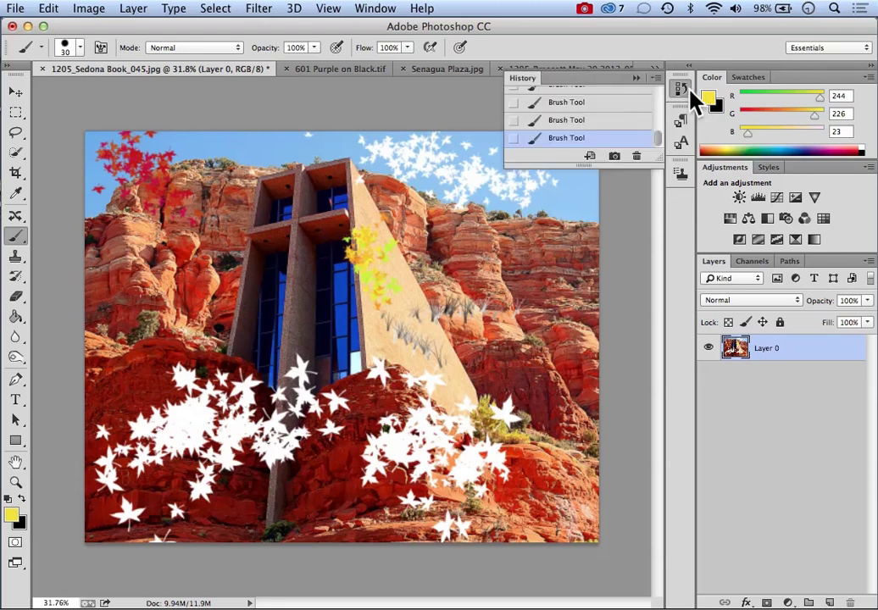
left_click_drag(658, 145, 663, 94)
left_click(598, 100)
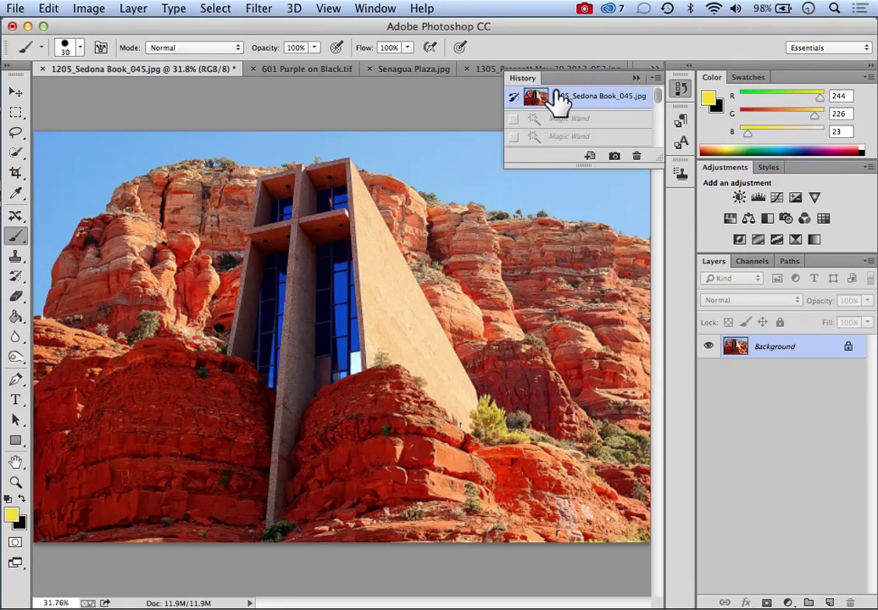
left_click(636, 78)
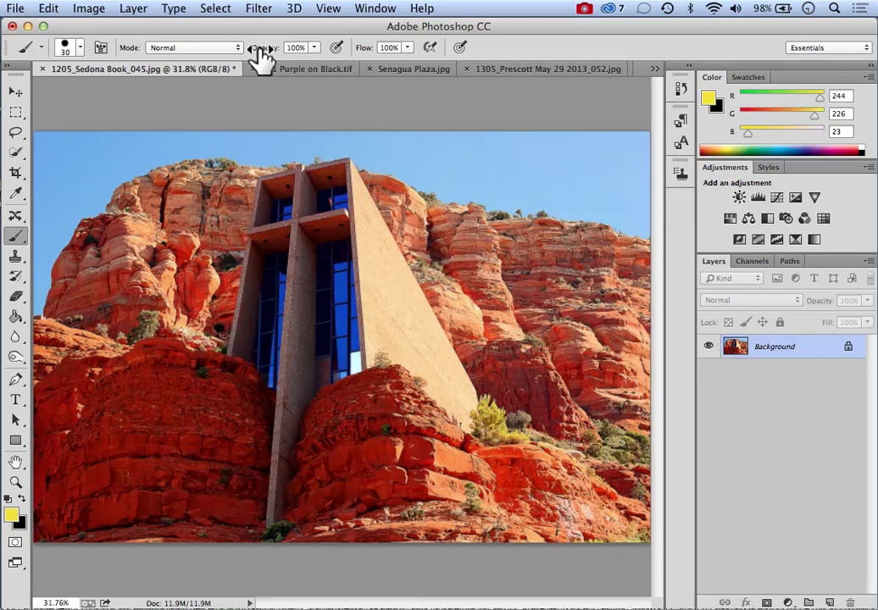
- Create Layer 1 and paint yellow dots arcing across the chapel cross
left_click(136, 11)
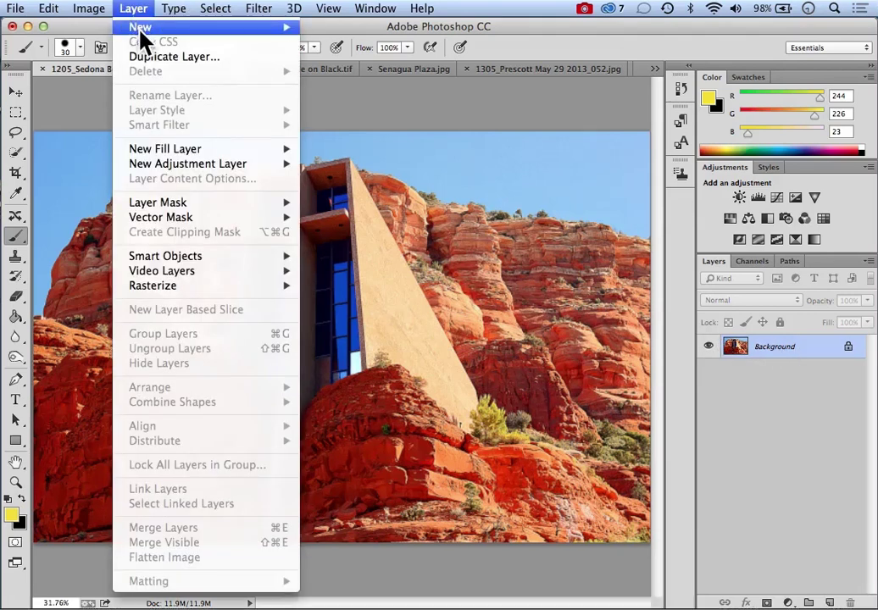
mouse_move(138, 28)
left_click(327, 32)
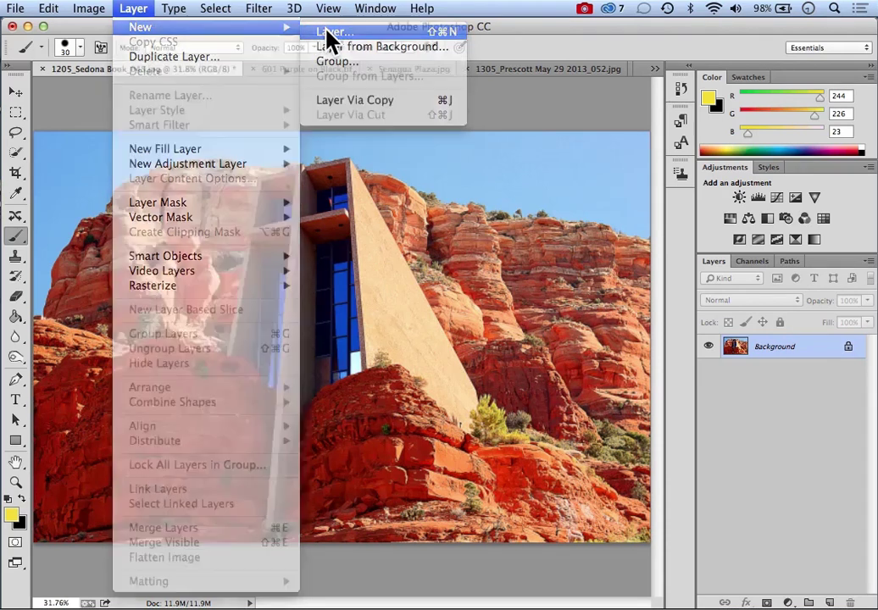
left_click(520, 269)
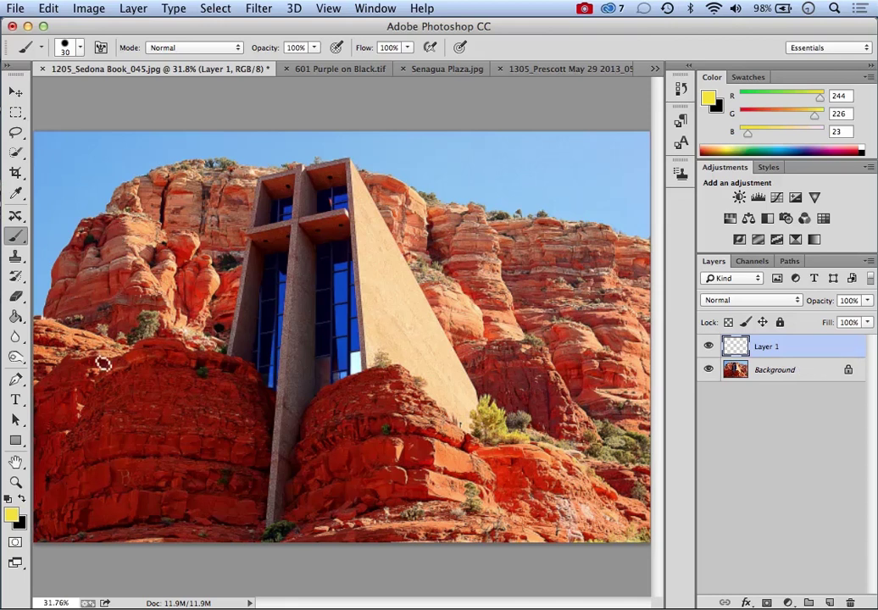
mouse_move(81, 288)
left_mouse_down()
mouse_move(140, 261)
mouse_move(343, 263)
mouse_move(413, 320)
mouse_move(411, 343)
mouse_move(154, 356)
left_mouse_up()
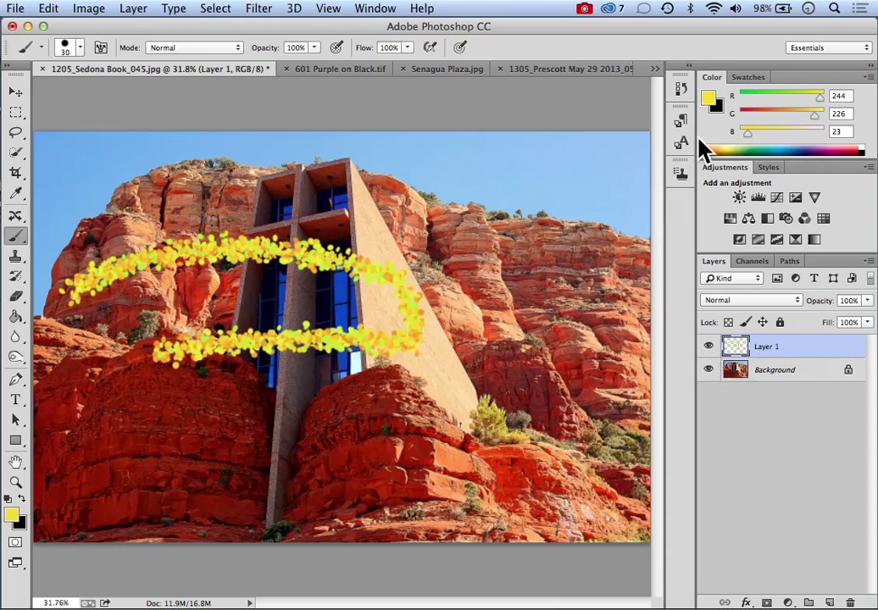
- Toggle Layer 1's visibility twice to compare the yellow strokes with the original photo
left_click(708, 348)
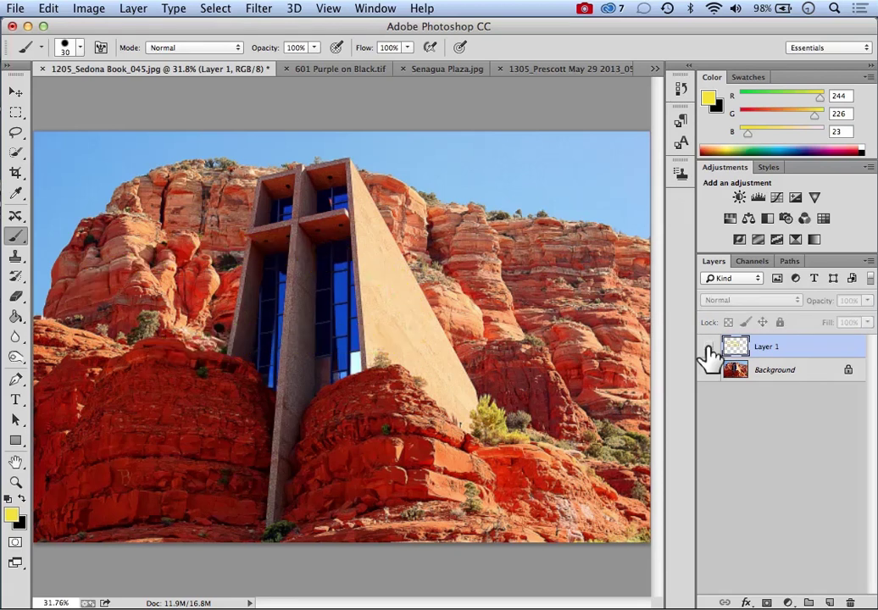
left_click(708, 348)
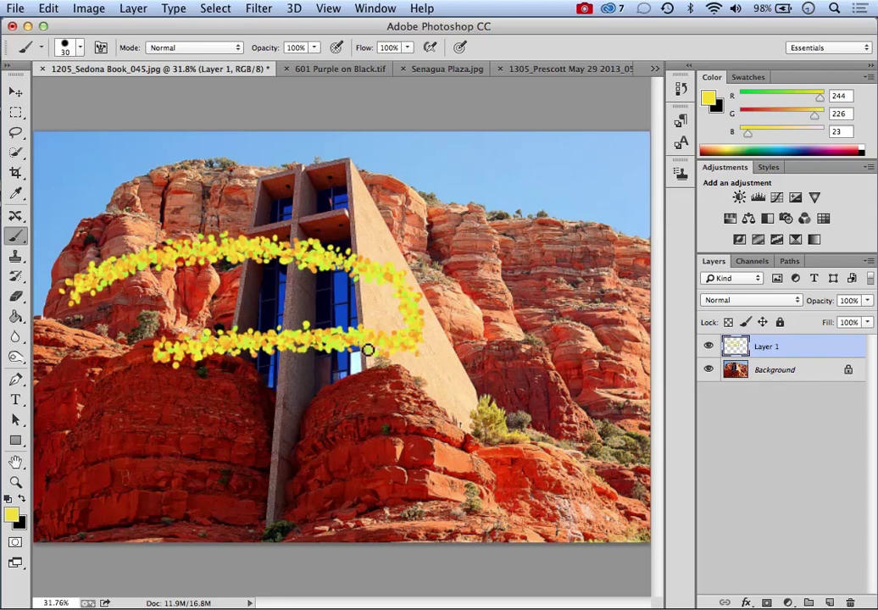
left_click(709, 349)
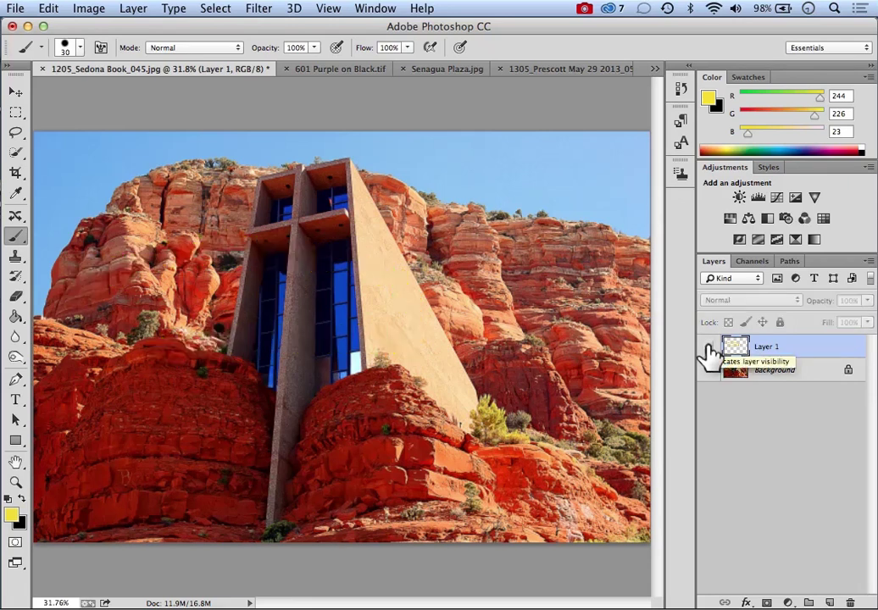
left_click(708, 348)
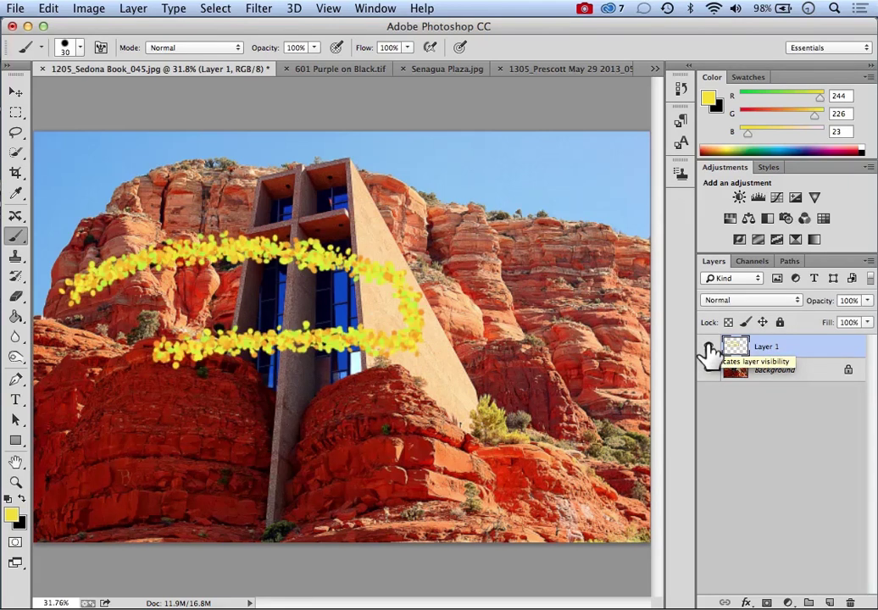
left_click(16, 91)
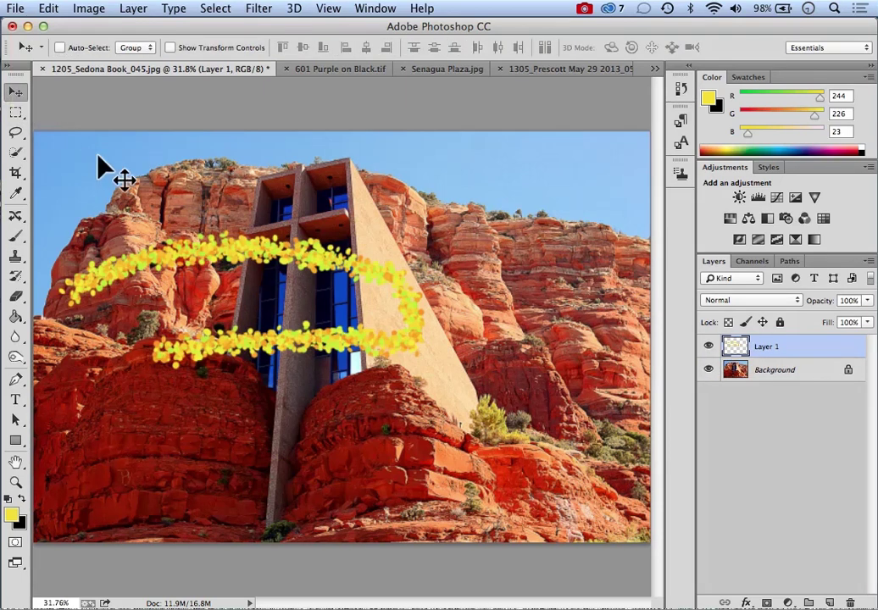
- Move Layer 1's yellow strokes down and right over the red rocks, then hide Layer 1
mouse_move(255, 251)
left_mouse_down()
mouse_move(337, 221)
mouse_move(397, 256)
mouse_move(406, 274)
left_mouse_up()
mouse_move(534, 378)
left_mouse_down()
mouse_move(490, 386)
mouse_move(470, 450)
mouse_move(474, 476)
mouse_move(490, 476)
left_mouse_up()
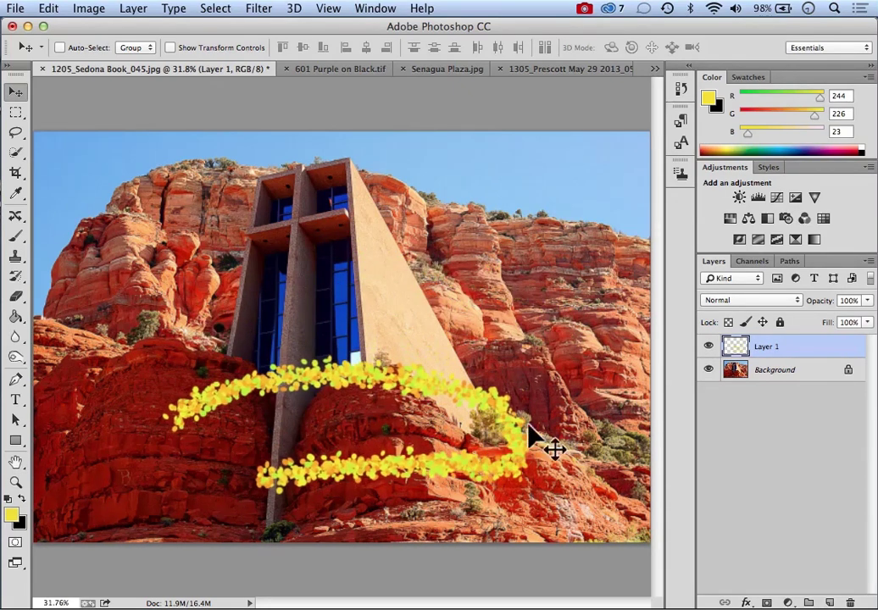
left_click(708, 346)
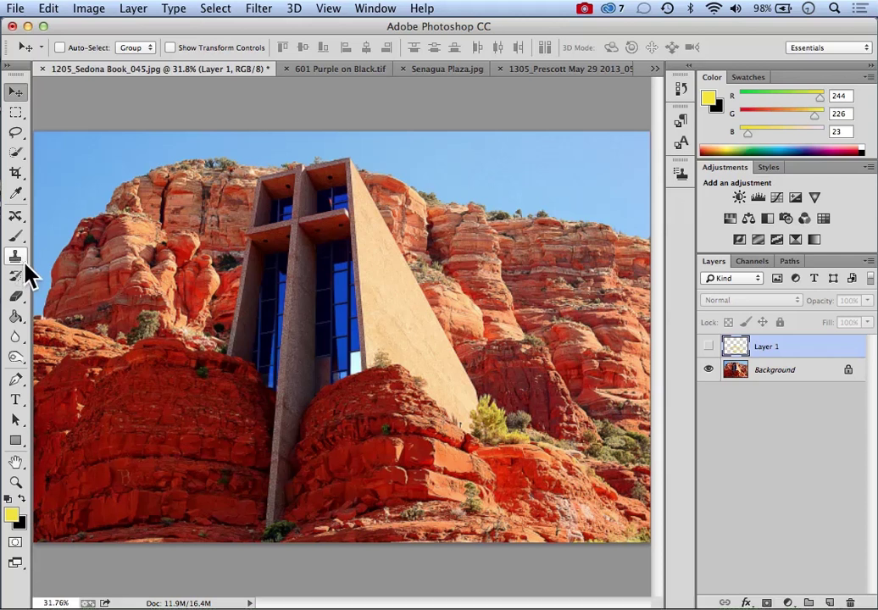
- Choose the Clone Stamp tool and bring up the 604 Triple HH on Black.tif image
left_click(26, 265)
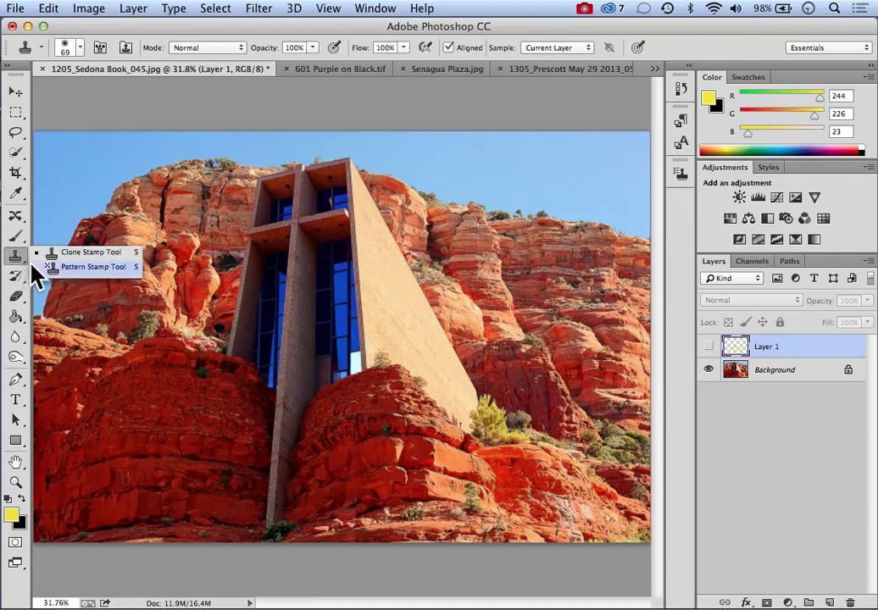
left_click(86, 254)
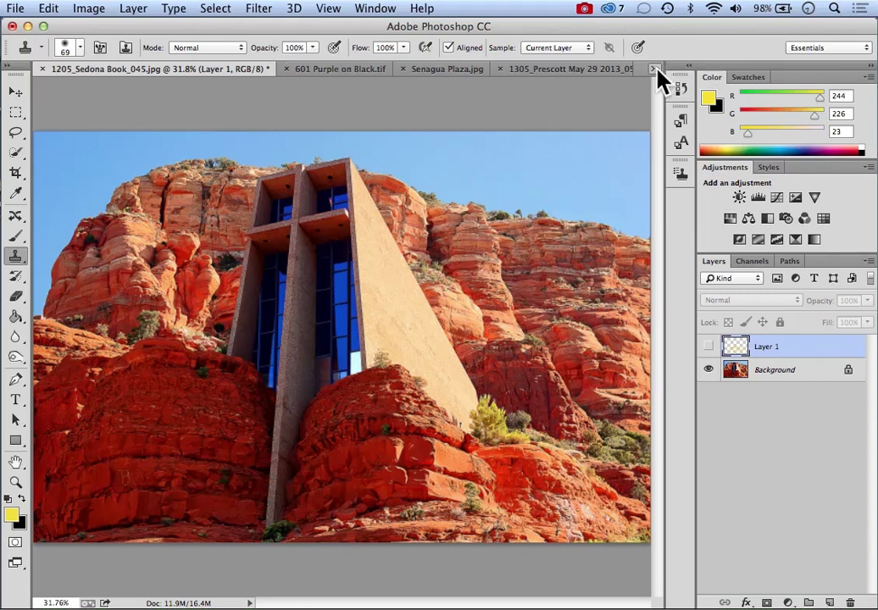
left_click(654, 69)
left_click(585, 182)
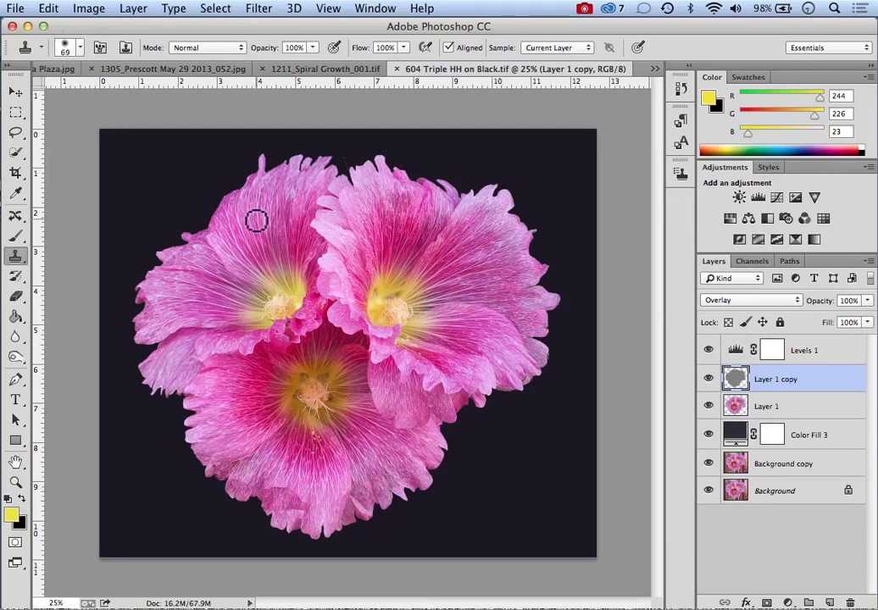
- Open Image > Canvas Size for the hollyhock image and enter a 26-inch width
left_click(87, 11)
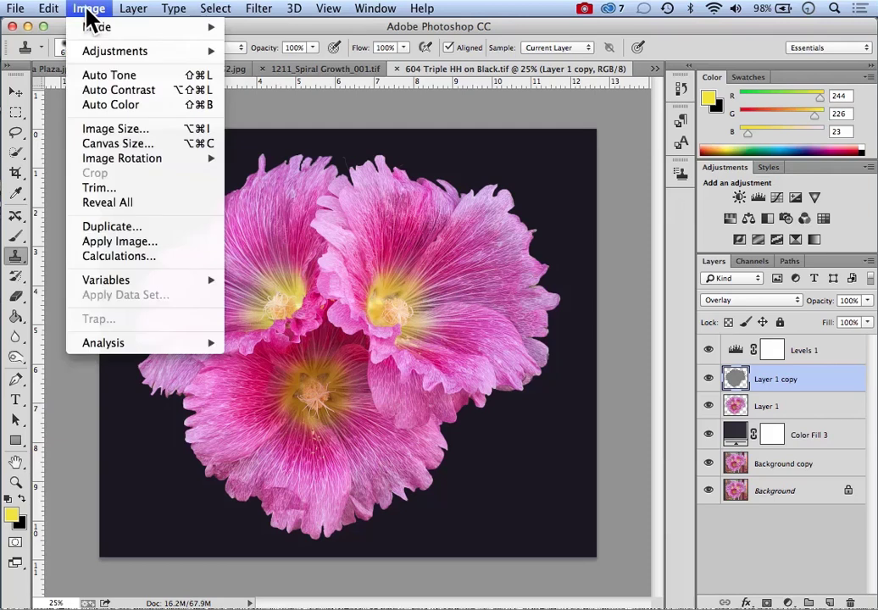
left_click(112, 144)
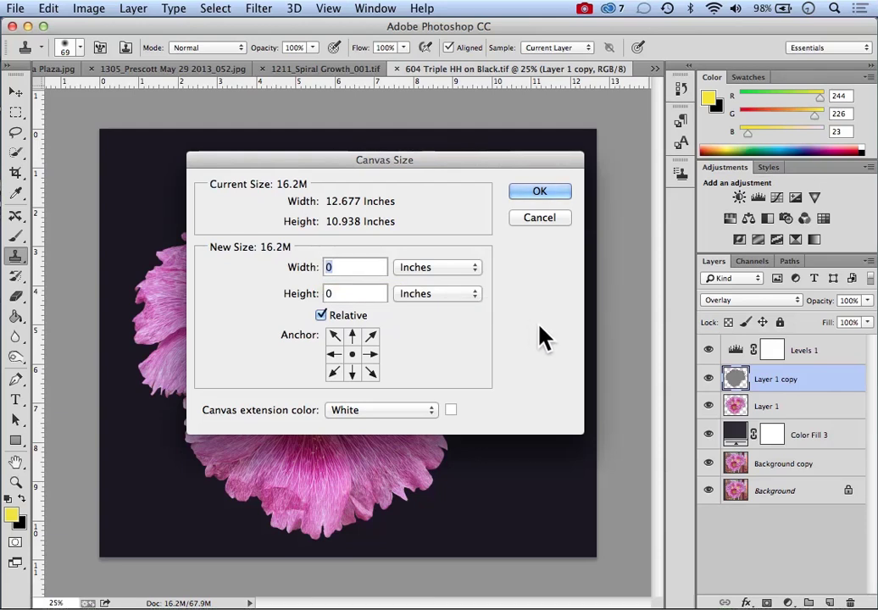
type("26")
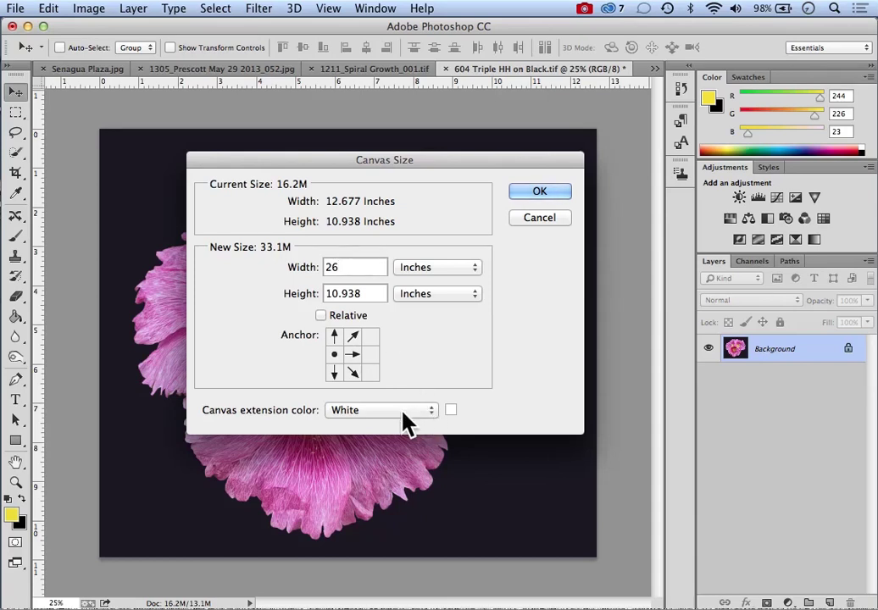
- Apply the 26-inch white canvas, fit the image on screen, and pick the Clone Stamp tool
left_click(540, 192)
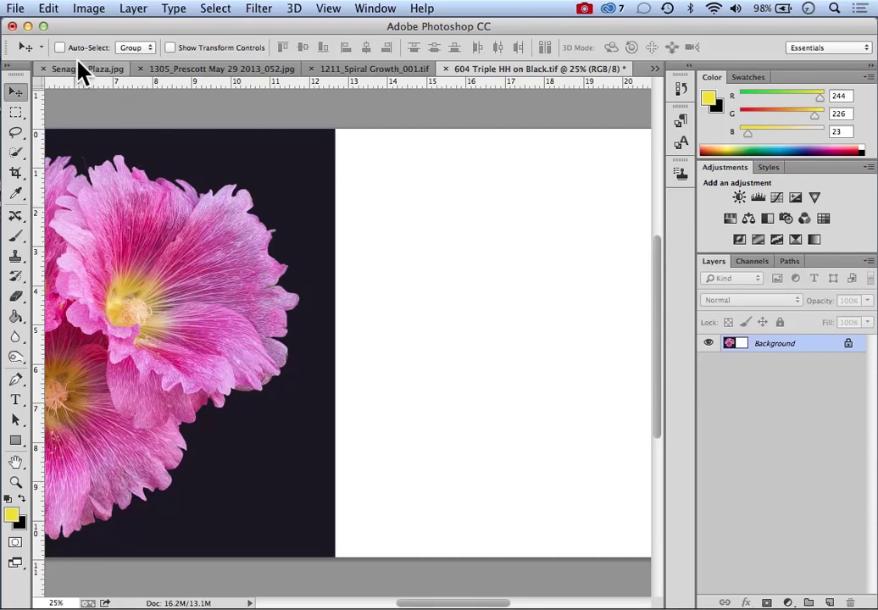
left_click(15, 482)
left_click(405, 48)
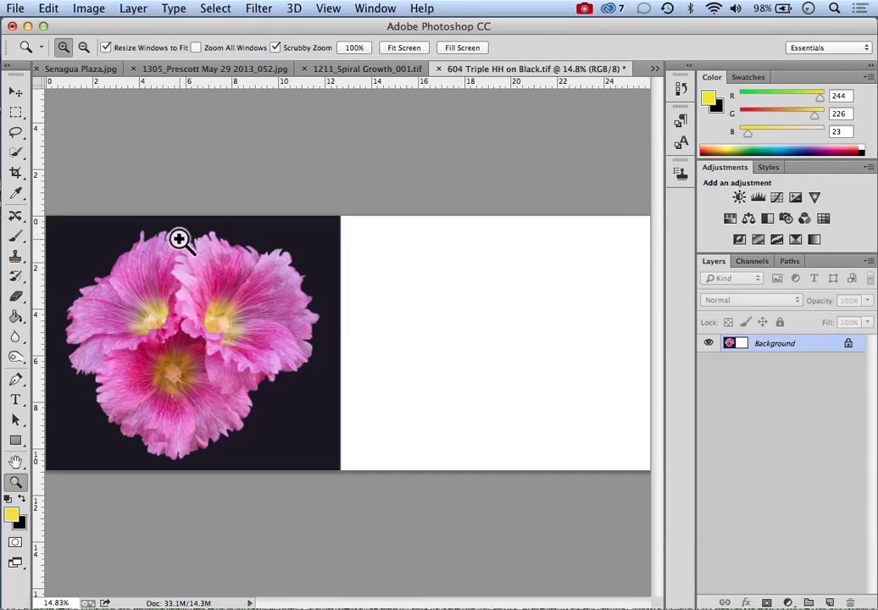
left_click(17, 263)
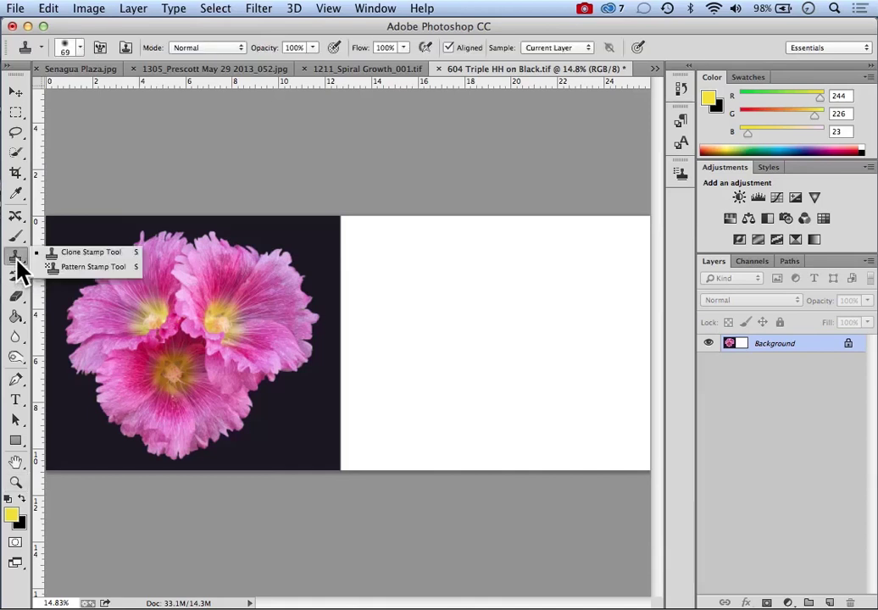
left_click(83, 256)
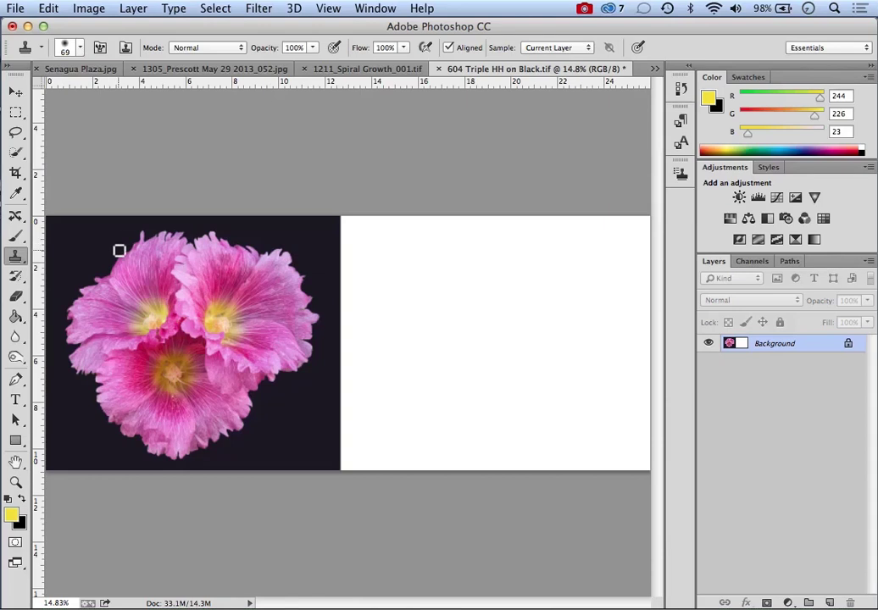
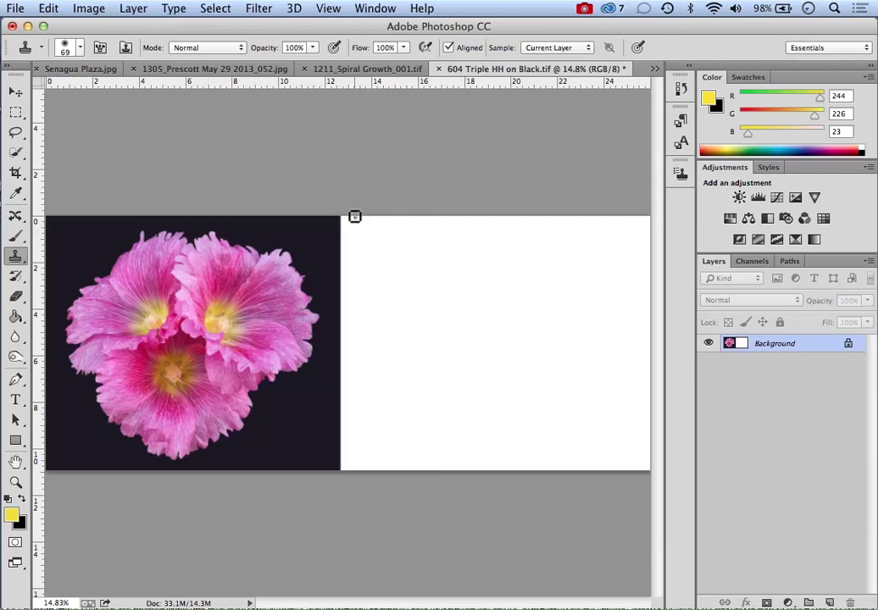
- Clone a dark background strip along the white area's top edge, then a petal strip below
left_click_drag(388, 220, 390, 220)
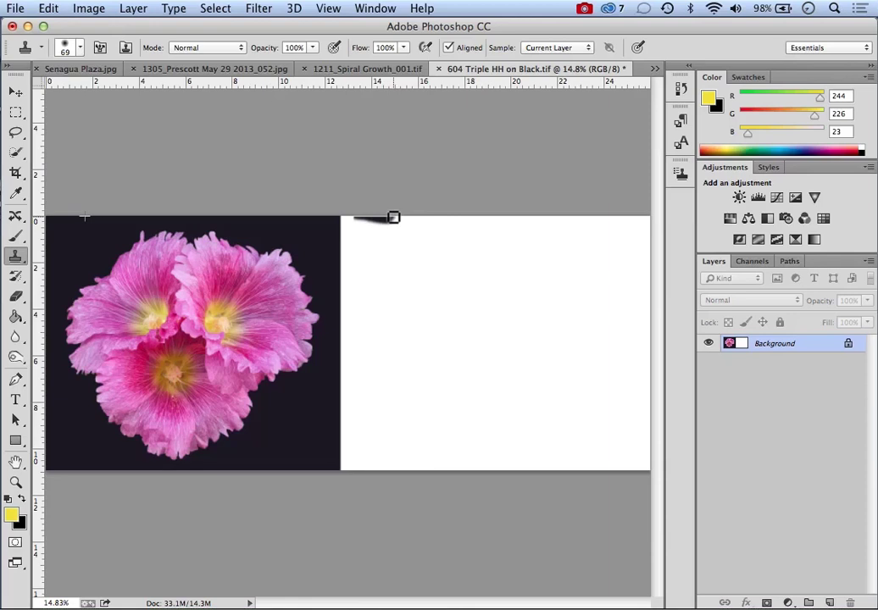
mouse_move(598, 219)
left_mouse_down()
mouse_move(641, 218)
mouse_move(349, 218)
mouse_move(358, 218)
left_mouse_up()
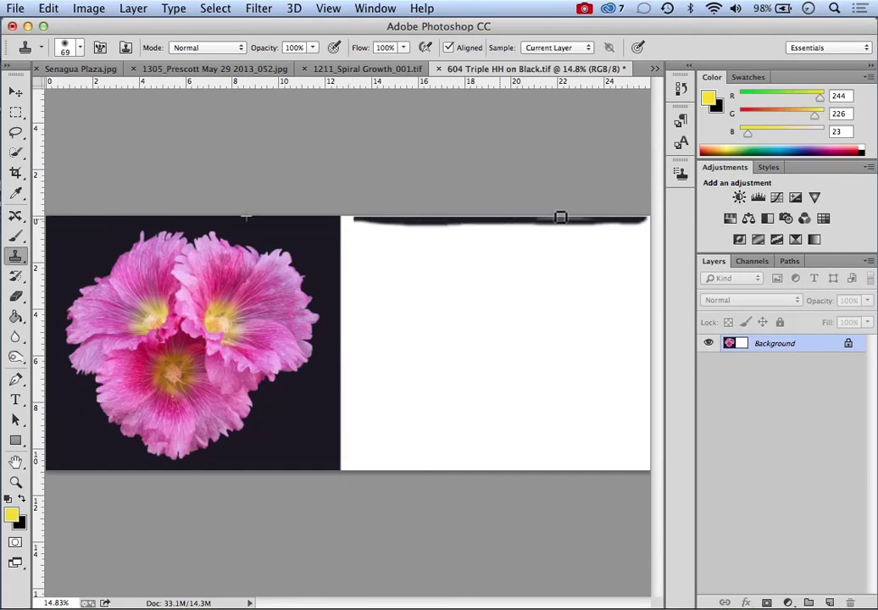
left_click_drag(575, 219, 501, 223)
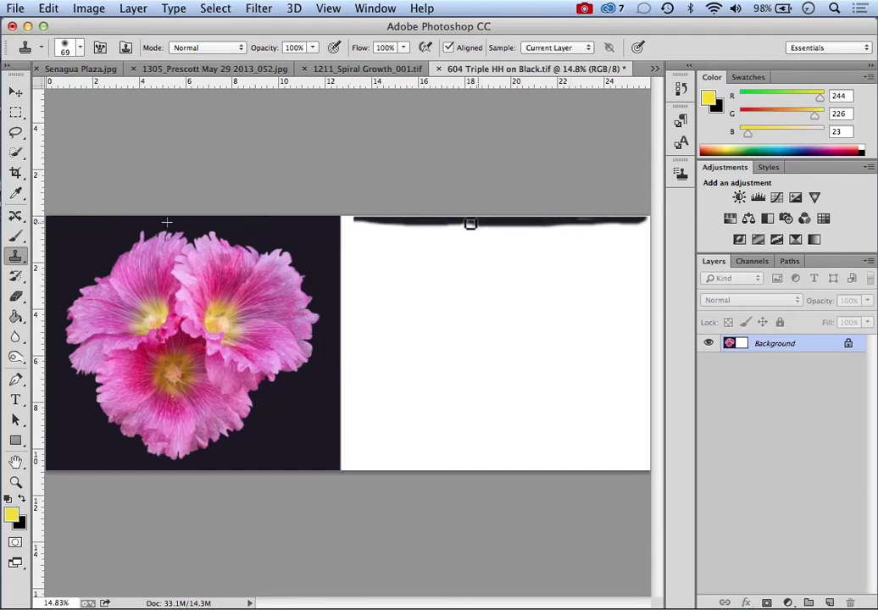
mouse_move(389, 225)
left_mouse_down()
mouse_move(357, 222)
mouse_move(638, 224)
left_mouse_up()
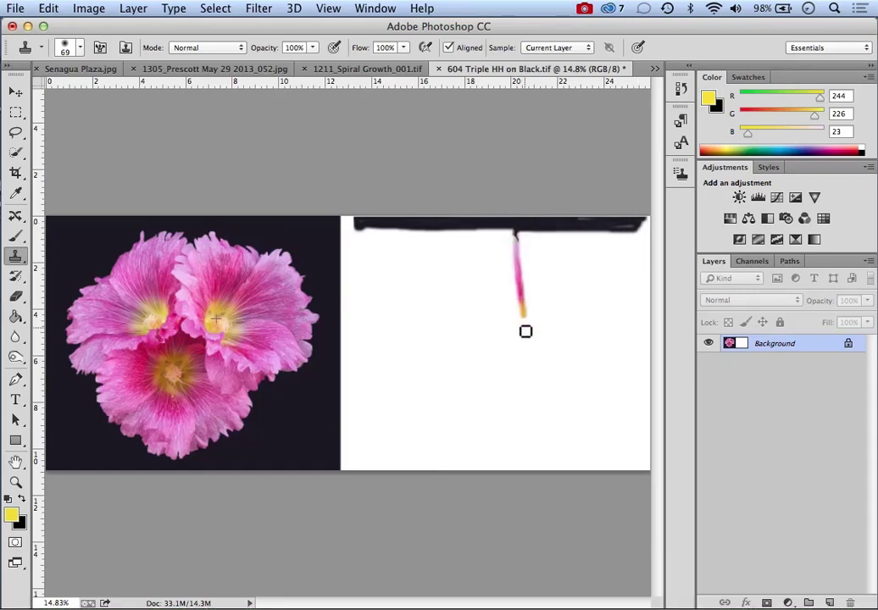
mouse_move(526, 330)
left_mouse_down()
mouse_move(515, 321)
mouse_move(536, 325)
mouse_move(514, 306)
mouse_move(513, 338)
mouse_move(537, 329)
mouse_move(523, 314)
mouse_move(543, 319)
mouse_move(514, 313)
mouse_move(527, 340)
mouse_move(521, 313)
mouse_move(528, 333)
mouse_move(512, 329)
left_mouse_up()
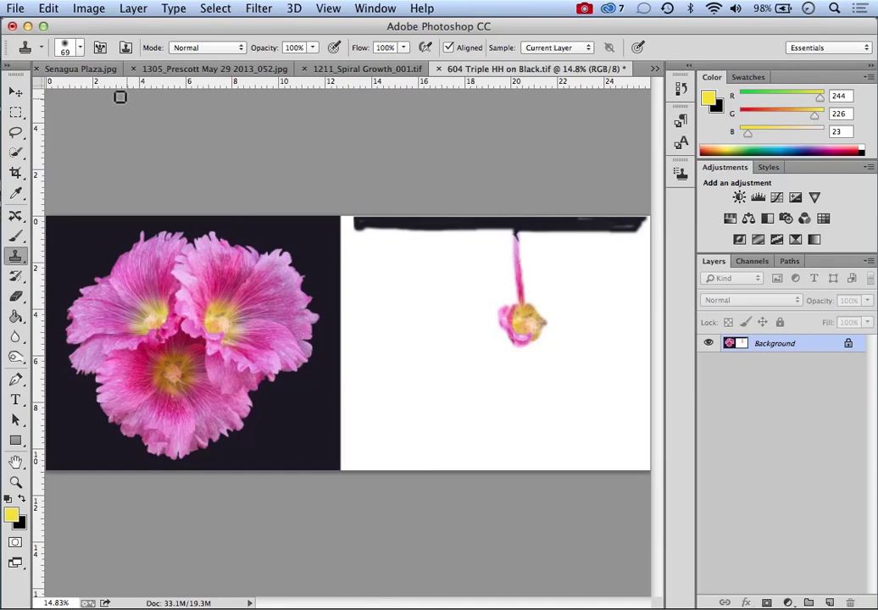
- Enlarge the Clone Stamp brush to about 271 px
left_click(79, 48)
left_click_drag(119, 93, 157, 106)
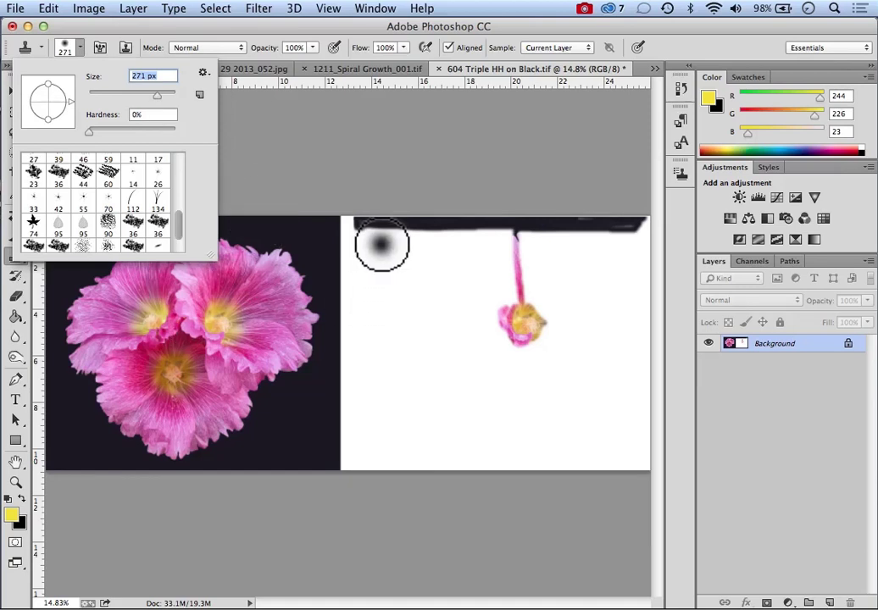
left_click(351, 231)
- Paint the three pink hollyhocks on black across the whole right half
mouse_move(351, 232)
left_mouse_down()
mouse_move(476, 247)
mouse_move(551, 274)
mouse_move(520, 291)
mouse_move(369, 262)
mouse_move(411, 283)
mouse_move(418, 400)
mouse_move(513, 292)
mouse_move(572, 245)
mouse_move(564, 390)
mouse_move(550, 335)
mouse_move(519, 449)
mouse_move(528, 265)
mouse_move(523, 370)
mouse_move(372, 370)
mouse_move(497, 333)
mouse_move(459, 339)
mouse_move(462, 274)
mouse_move(428, 313)
mouse_move(508, 233)
mouse_move(561, 263)
mouse_move(472, 239)
mouse_move(413, 252)
mouse_move(530, 229)
mouse_move(686, 229)
mouse_move(611, 473)
mouse_move(637, 221)
mouse_move(616, 444)
mouse_move(588, 208)
mouse_move(594, 362)
mouse_move(614, 265)
mouse_move(589, 446)
mouse_move(379, 443)
mouse_move(572, 437)
mouse_move(576, 409)
mouse_move(464, 449)
mouse_move(471, 325)
mouse_move(497, 368)
mouse_move(421, 338)
mouse_move(513, 362)
mouse_move(449, 309)
mouse_move(494, 293)
mouse_move(412, 415)
mouse_move(392, 268)
mouse_move(394, 395)
mouse_move(395, 348)
mouse_move(619, 435)
mouse_move(527, 443)
mouse_move(436, 409)
mouse_move(621, 437)
mouse_move(477, 450)
mouse_move(600, 462)
mouse_move(396, 468)
mouse_move(372, 310)
mouse_move(373, 222)
mouse_move(364, 255)
mouse_move(357, 583)
left_mouse_up()
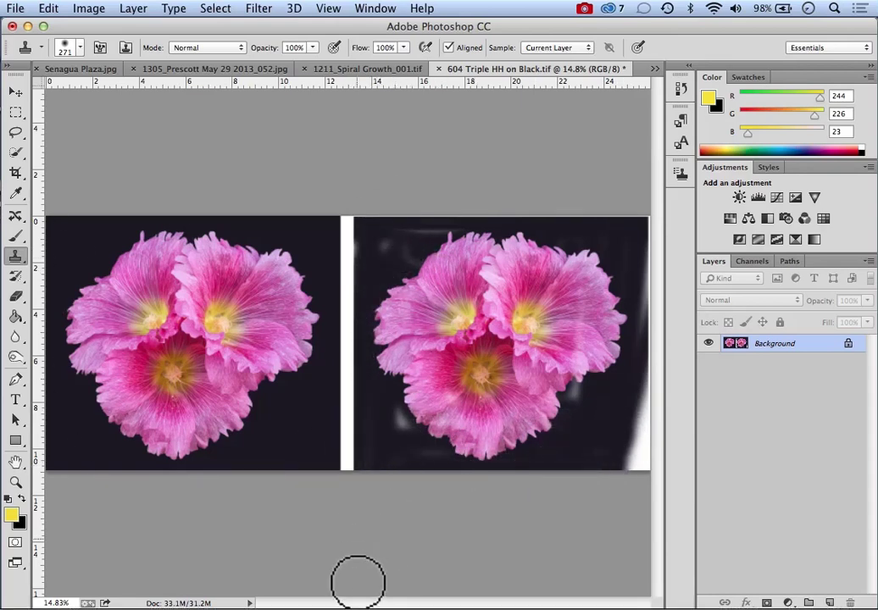
mouse_move(418, 264)
left_mouse_down()
mouse_move(500, 246)
mouse_move(370, 252)
mouse_move(401, 229)
mouse_move(419, 232)
mouse_move(422, 292)
mouse_move(441, 235)
mouse_move(407, 340)
mouse_move(395, 461)
mouse_move(609, 395)
mouse_move(593, 423)
mouse_move(583, 393)
mouse_move(582, 422)
mouse_move(639, 426)
mouse_move(639, 476)
mouse_move(633, 184)
mouse_move(639, 488)
mouse_move(619, 434)
mouse_move(613, 442)
mouse_move(405, 459)
mouse_move(416, 372)
mouse_move(416, 435)
mouse_move(550, 402)
mouse_move(520, 339)
mouse_move(466, 348)
mouse_move(528, 354)
mouse_move(483, 376)
mouse_move(480, 369)
mouse_move(477, 402)
mouse_move(409, 395)
mouse_move(412, 303)
mouse_move(484, 261)
mouse_move(592, 286)
mouse_move(563, 282)
mouse_move(517, 343)
mouse_move(401, 230)
left_mouse_up()
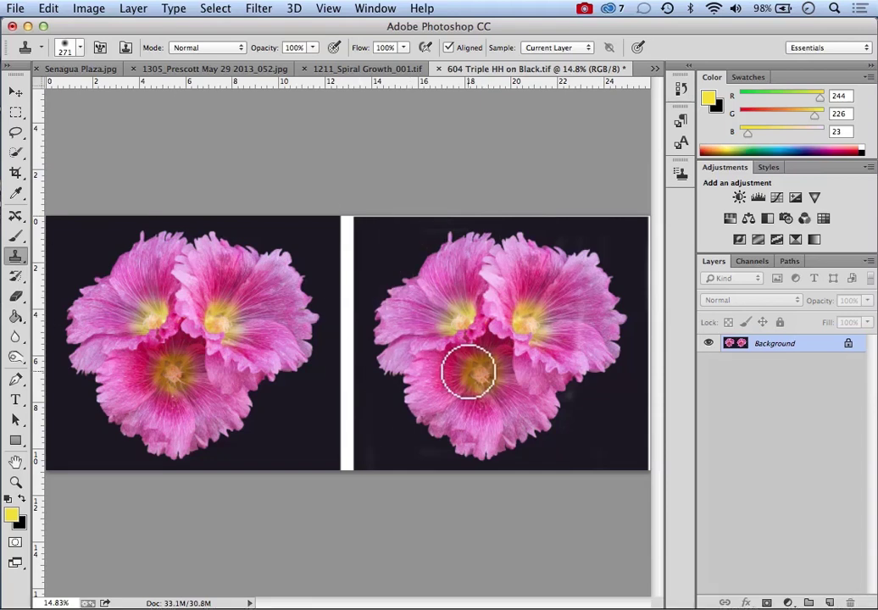
mouse_move(598, 283)
left_mouse_down()
mouse_move(618, 449)
mouse_move(619, 264)
left_mouse_up()
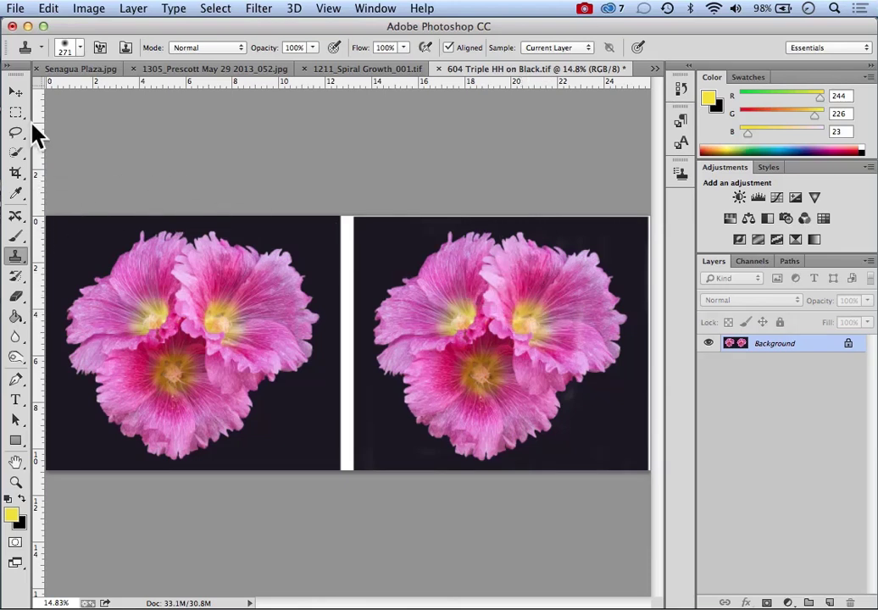
- Select the Move tool and switch to the 2 Archway.tif document from the tab overflow list
left_click(15, 91)
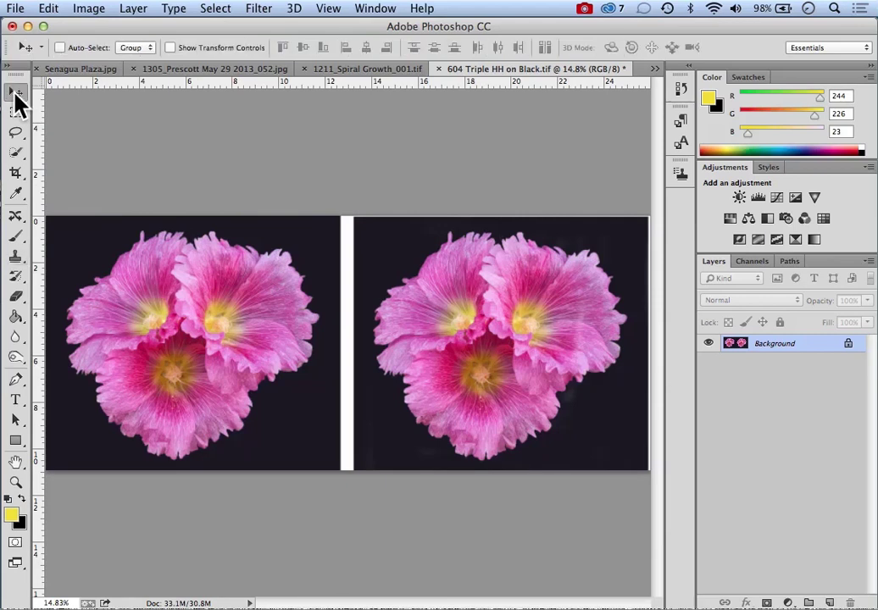
left_click(655, 68)
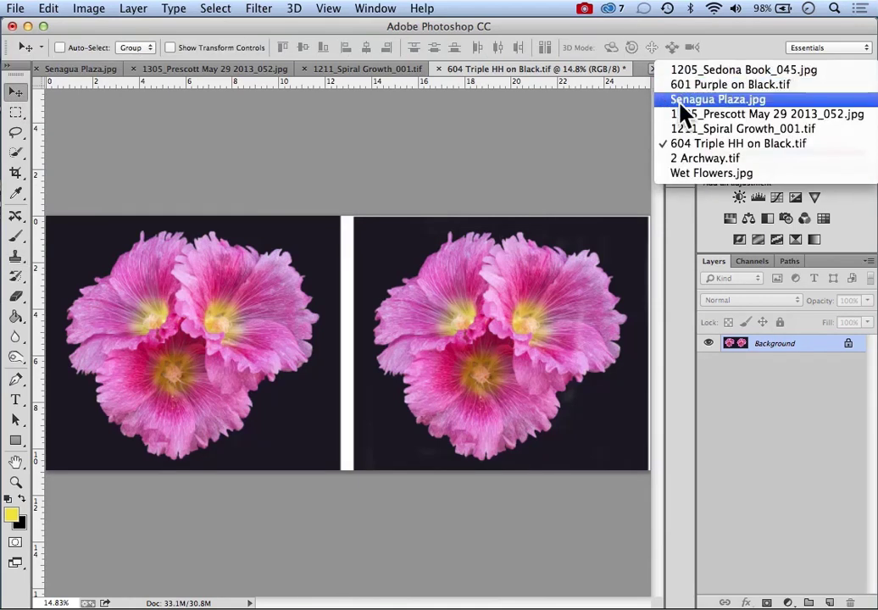
left_click(716, 161)
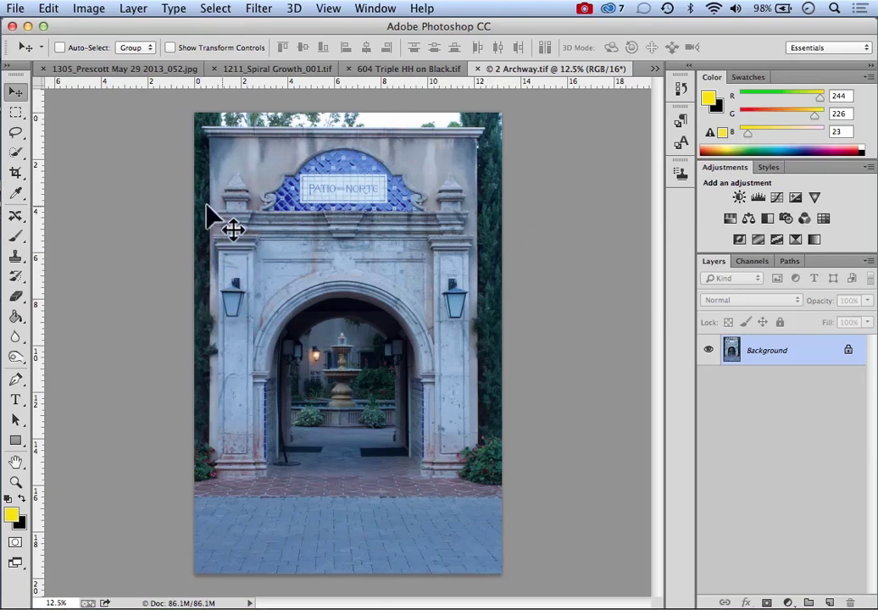
- Select the Clone Stamp tool with a 30 px brush at 0% hardness
left_click(17, 258)
left_click(77, 254)
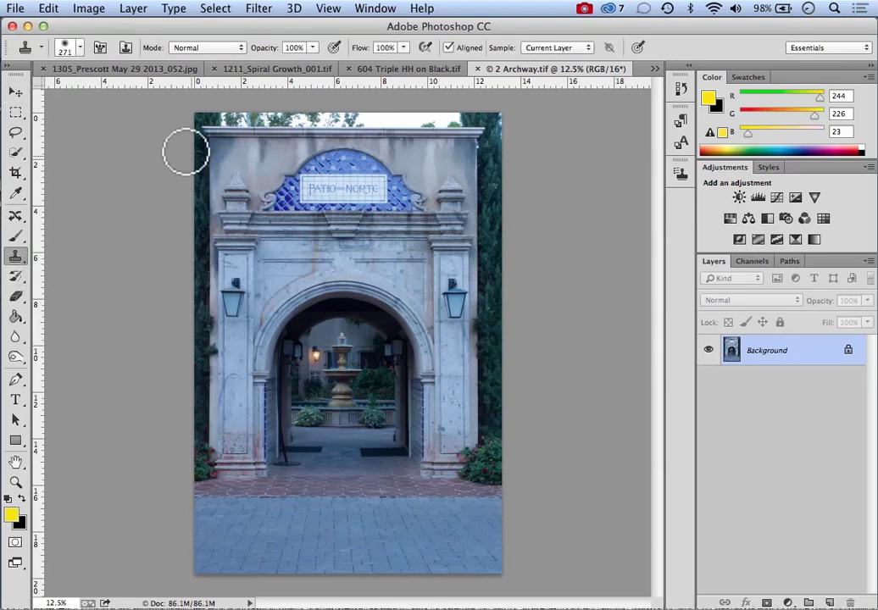
left_click(79, 48)
left_click(94, 95)
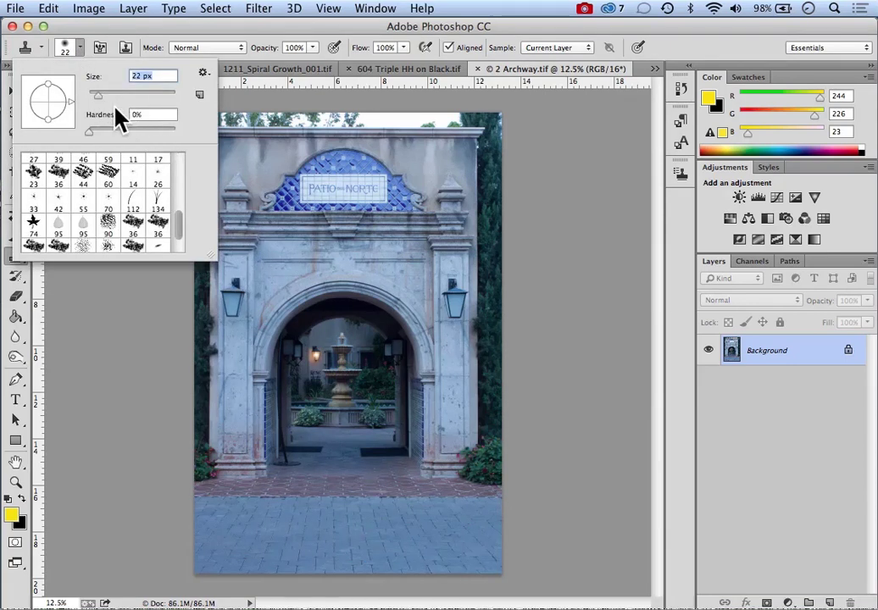
left_click_drag(100, 95, 92, 100)
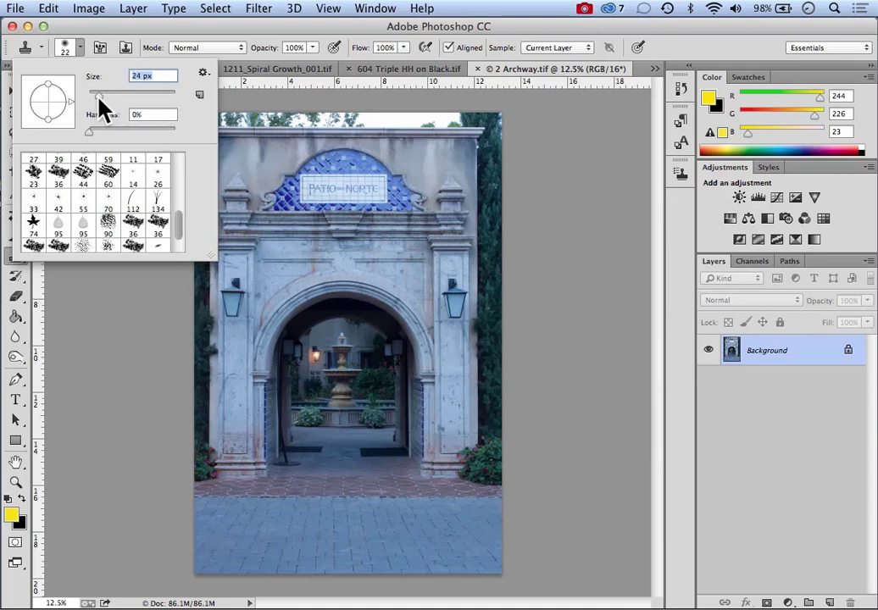
left_click_drag(99, 97, 101, 97)
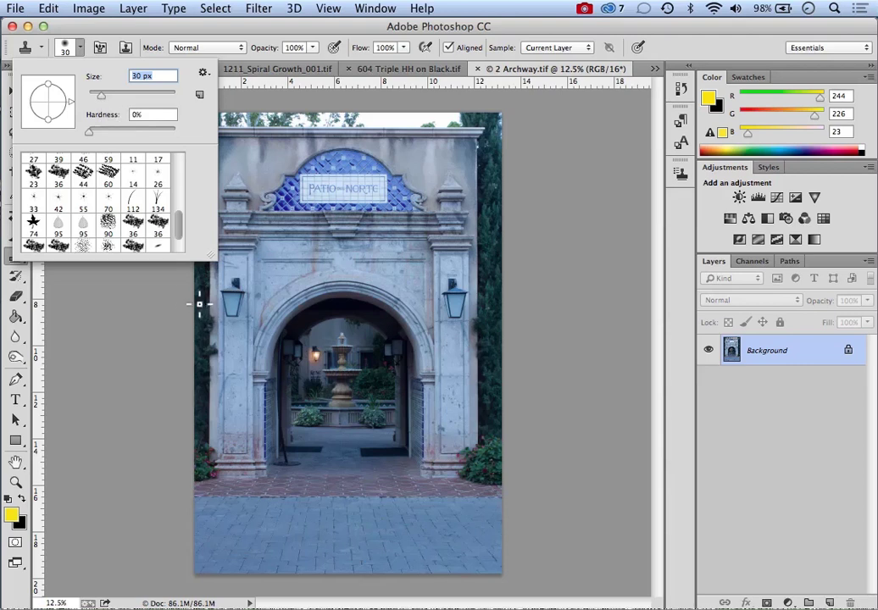
key("Return")
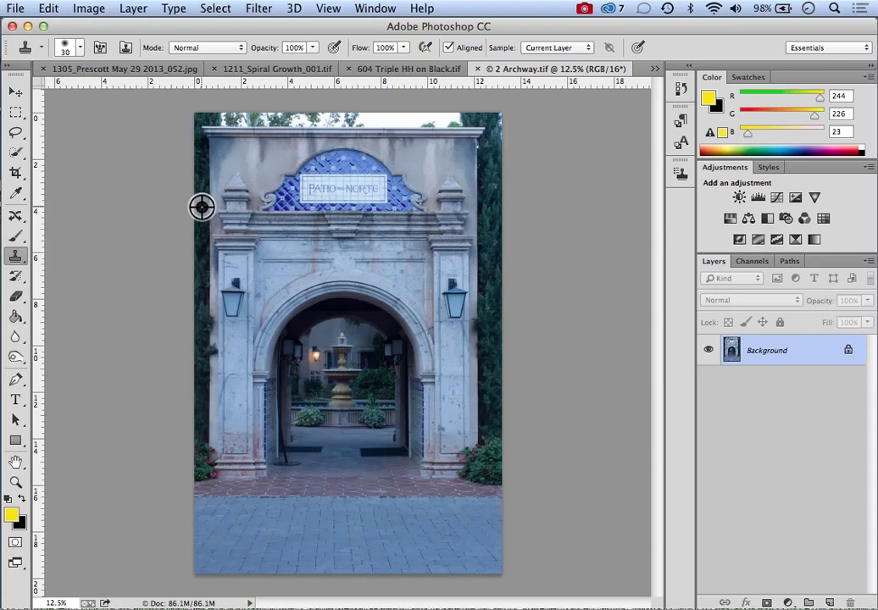
- Sample the left trees and clone a dab near the photo's top-left corner
left_click(202, 207, "alt")
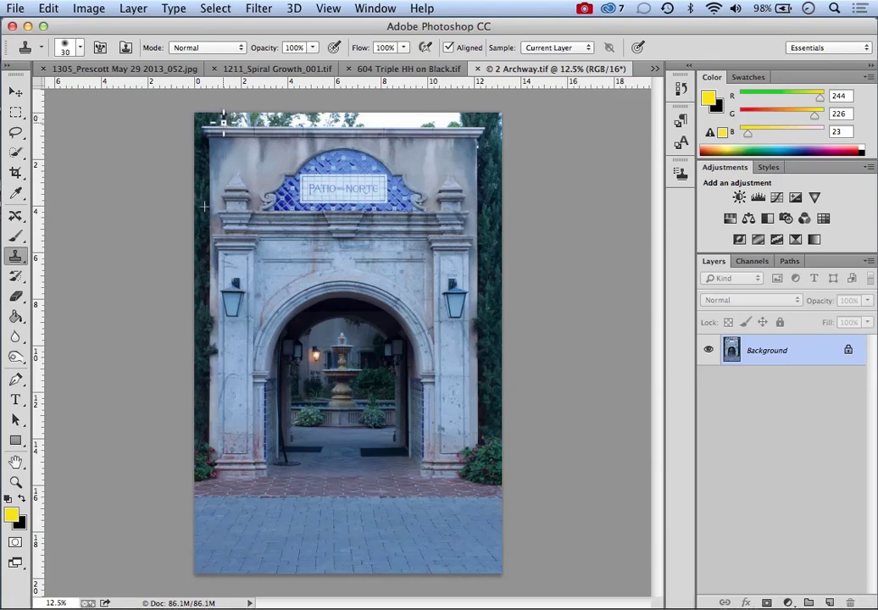
left_click(224, 117)
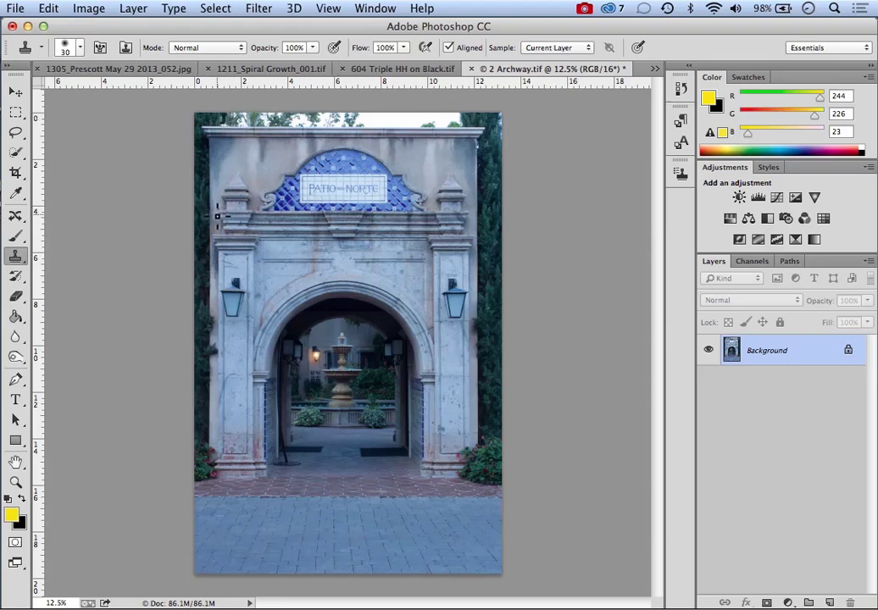
left_click(196, 280, "alt")
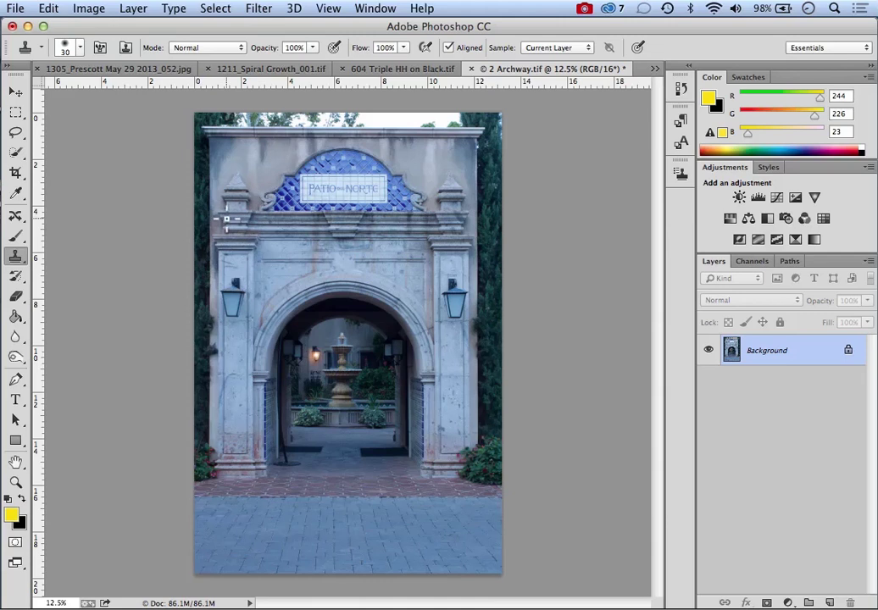
- Sample the right-side trees and paint foliage down the archway photo's top-right edge
left_click(497, 176, "alt")
left_click_drag(501, 111, 500, 128)
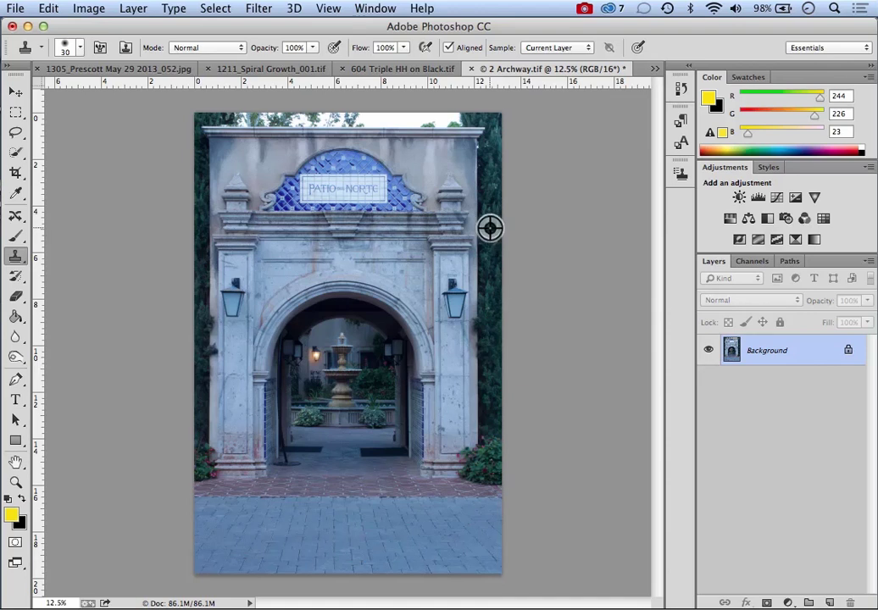
mouse_move(457, 122)
left_mouse_down()
mouse_move(456, 110)
mouse_move(455, 117)
left_mouse_up()
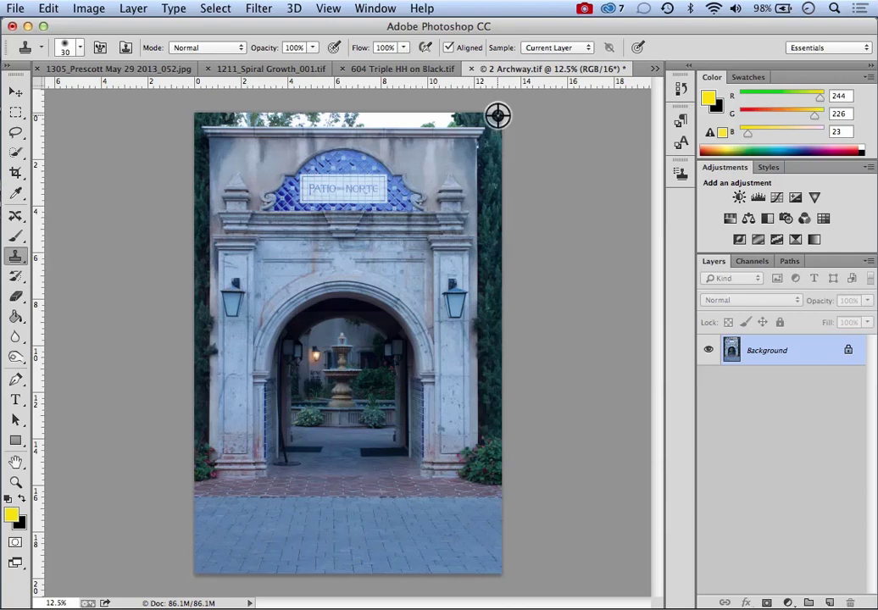
left_click(498, 116, "alt")
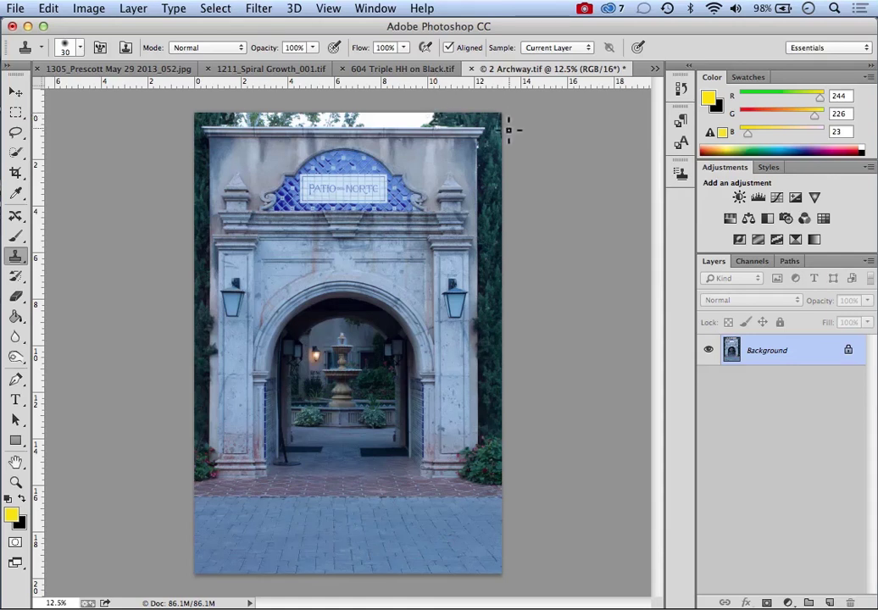
- Zoom to 33.3% on the archway's top-right corner, cornice and neighbouring trees
left_click(15, 483)
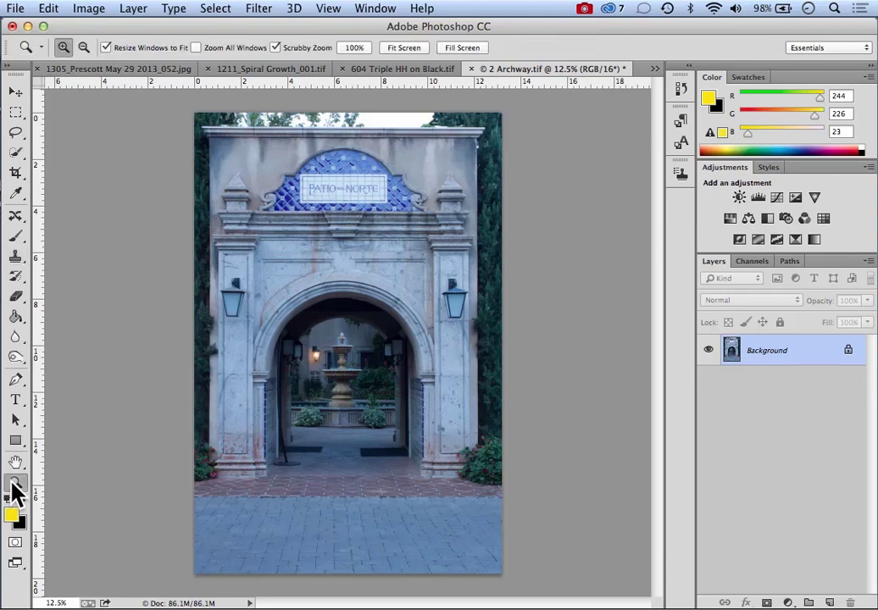
left_click(444, 132)
left_click(445, 130)
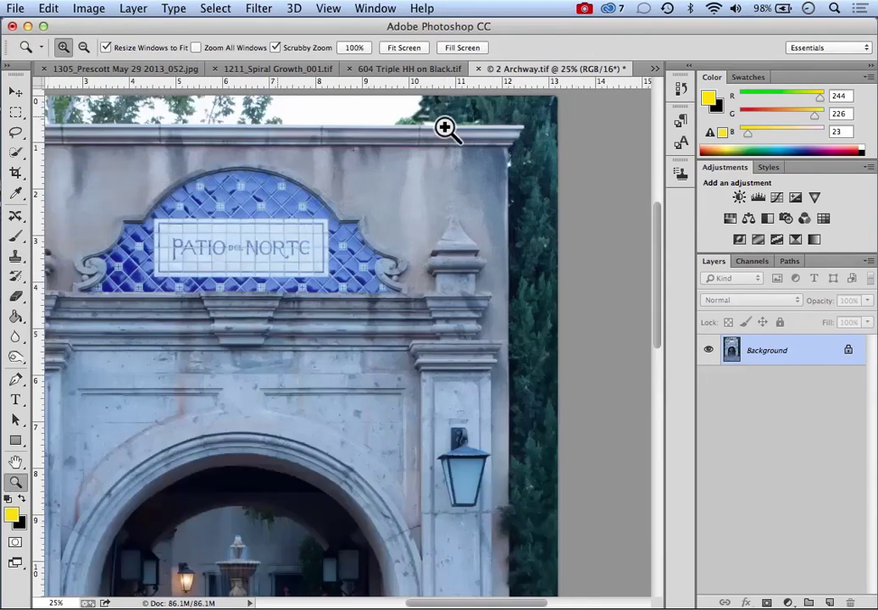
left_click(439, 124)
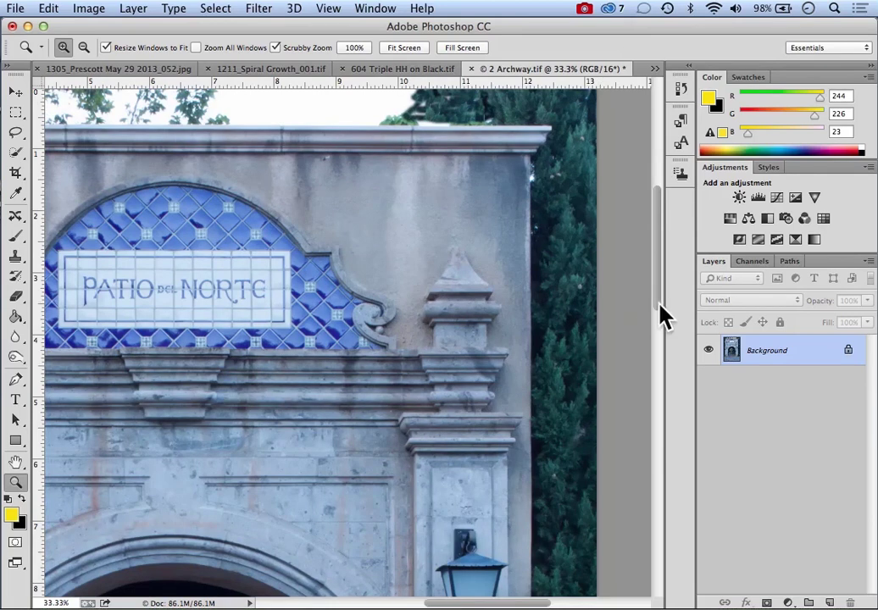
left_click_drag(659, 285, 660, 270)
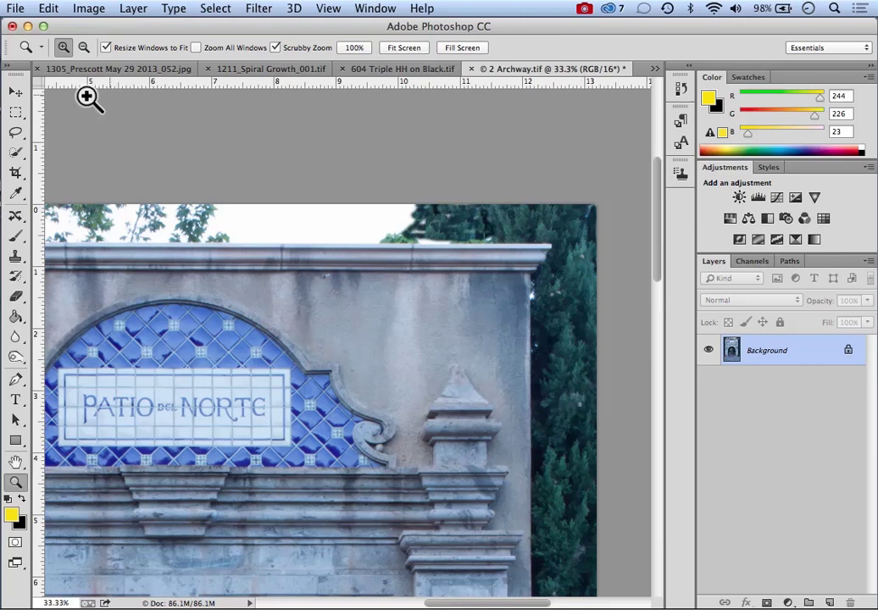
left_click(15, 257)
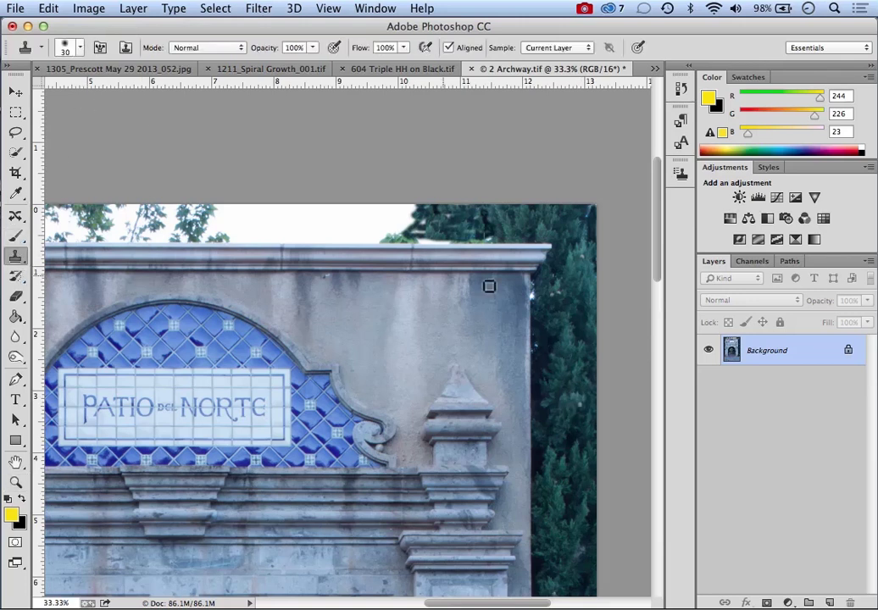
- Sample the trees and clone foliage along the top of the cornice
left_click(583, 381, "alt")
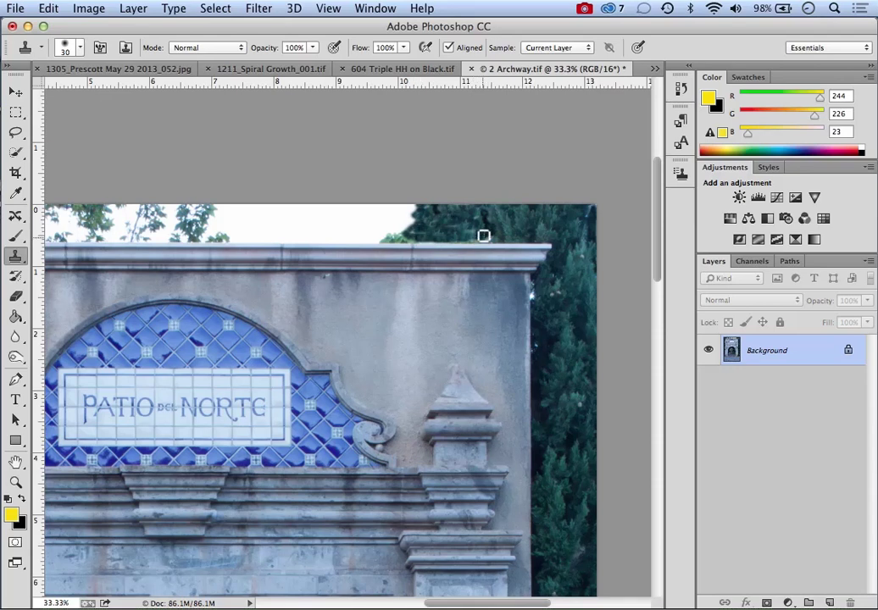
left_click(578, 328, "alt")
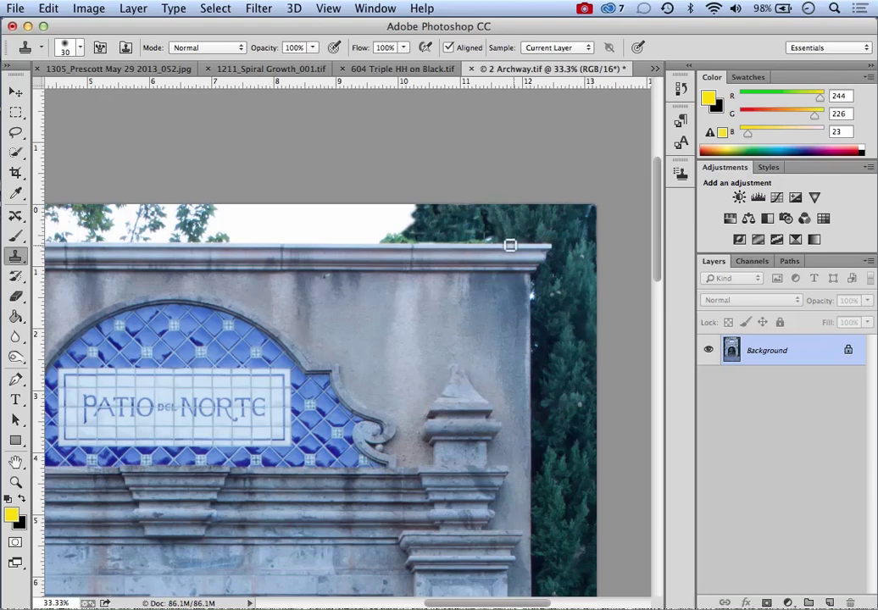
left_click(473, 240)
left_click_drag(473, 240, 427, 238)
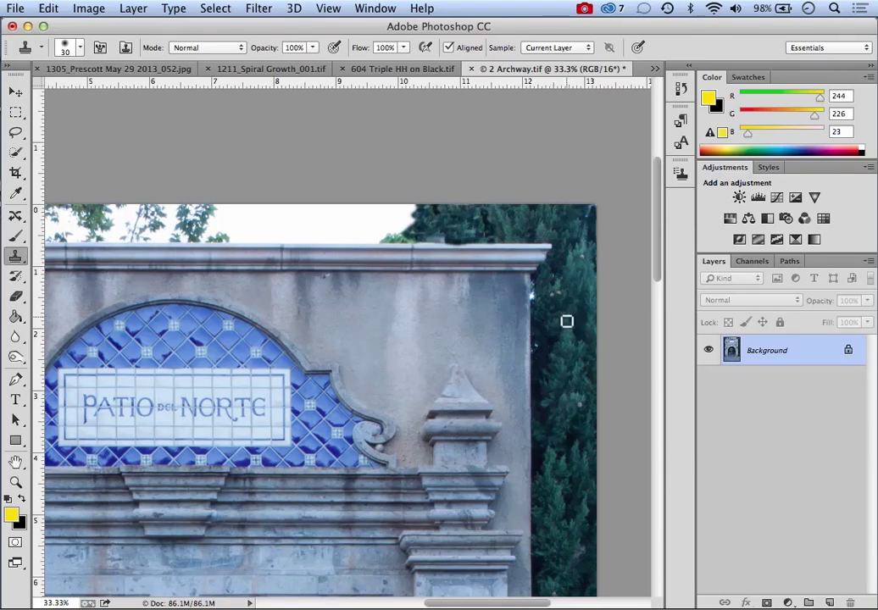
- Resample the trees repeatedly and paint foliage over the white sky left of the tree line
left_click(577, 346, "alt")
mouse_move(450, 234)
left_mouse_down()
mouse_move(424, 235)
mouse_move(446, 242)
left_mouse_up()
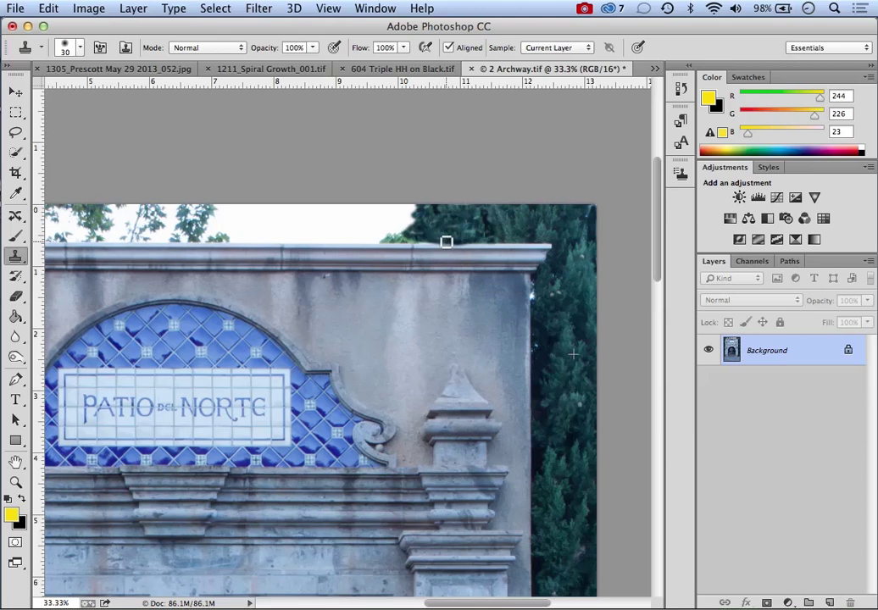
left_click(565, 410, "alt")
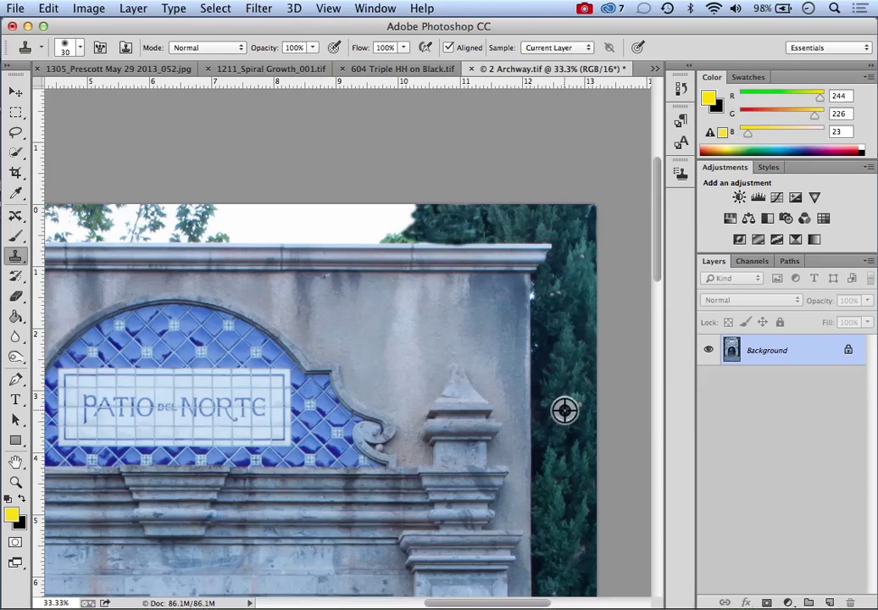
left_click_drag(391, 208, 411, 219)
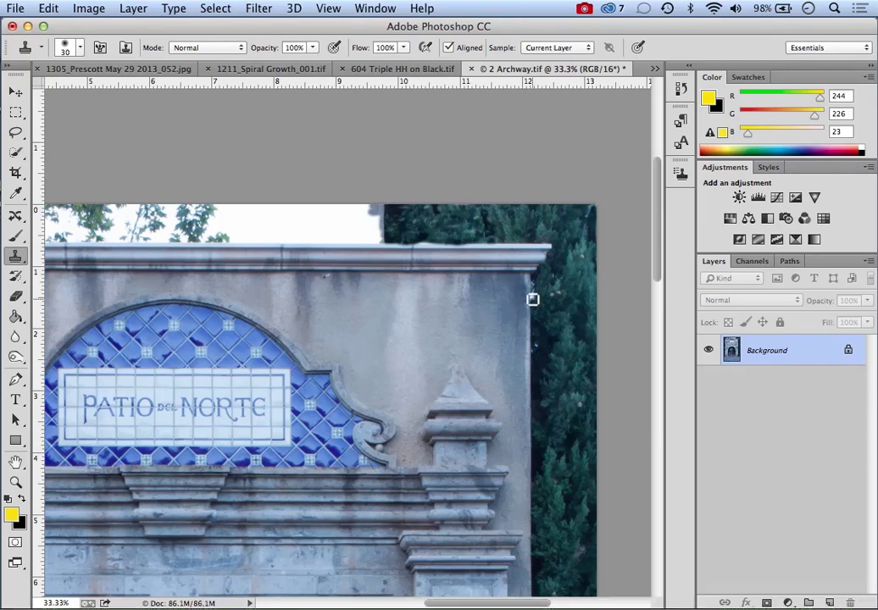
left_click(534, 292)
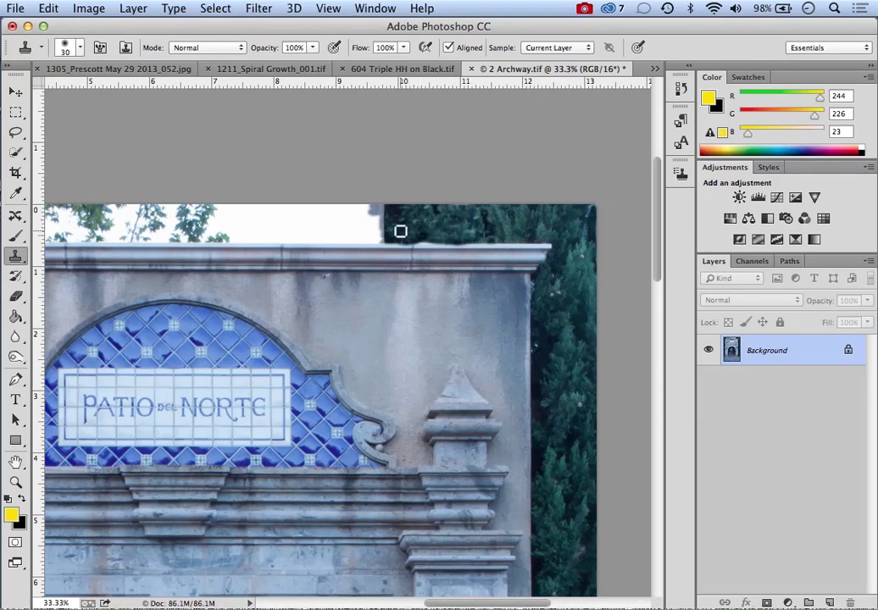
mouse_move(382, 216)
left_mouse_down()
mouse_move(369, 203)
mouse_move(382, 233)
left_mouse_up()
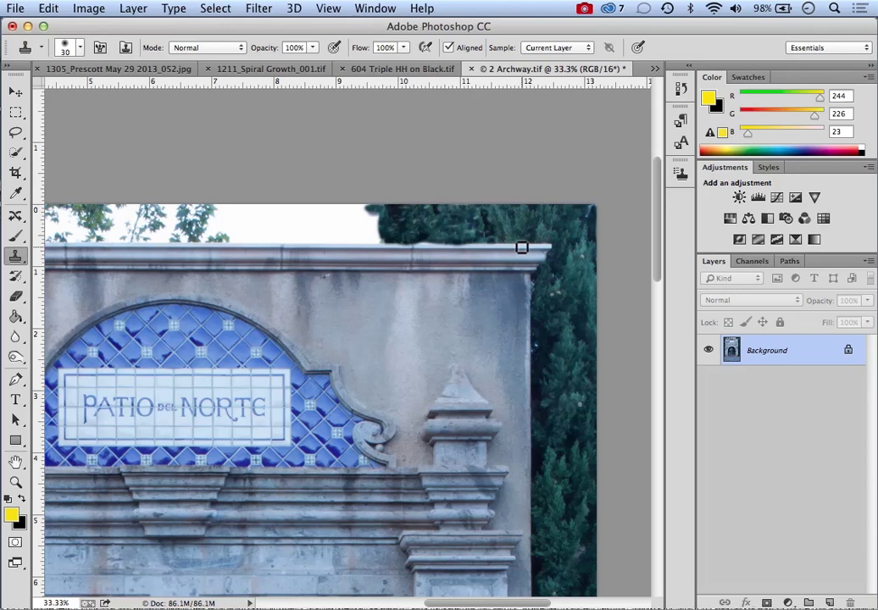
- Zoom to 66.7% on the wall's top cornice where it meets the trees
left_click(16, 483)
left_click(419, 246)
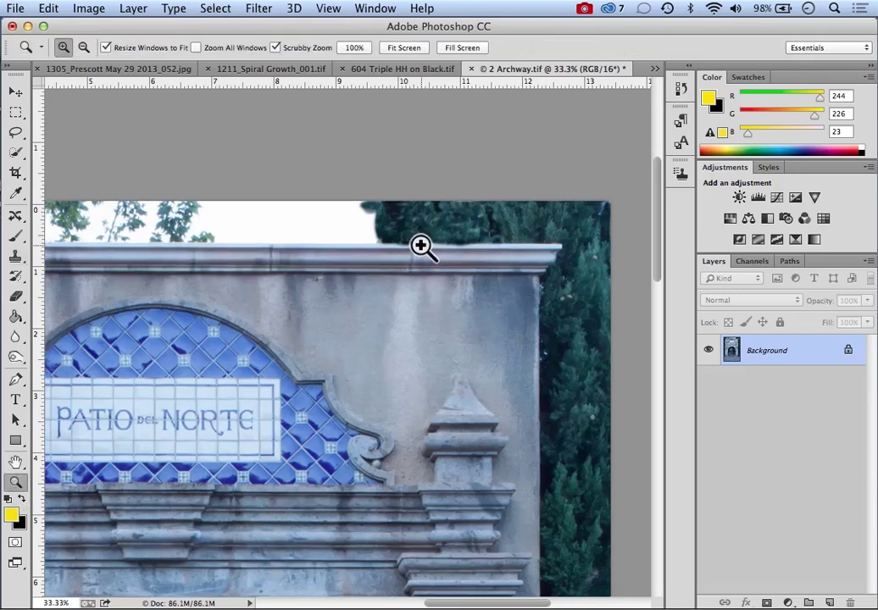
left_click(422, 247)
left_click(434, 248)
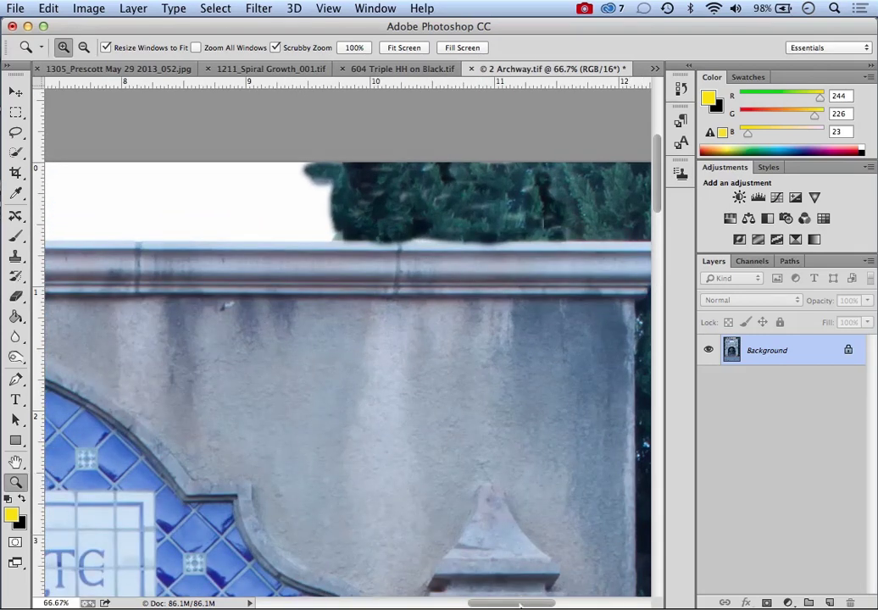
scroll(559, 212, "right", 5)
scroll(559, 212, "left", 4)
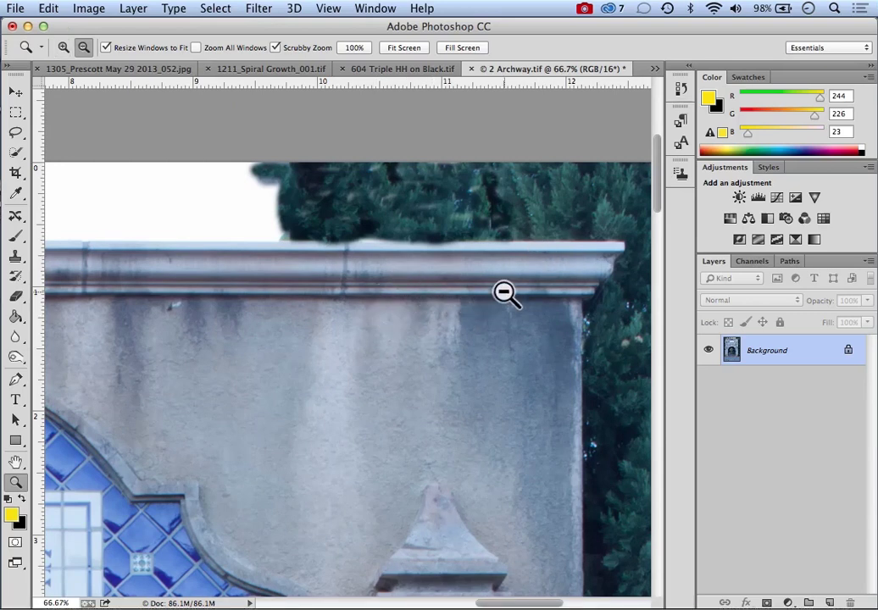
left_click(17, 257)
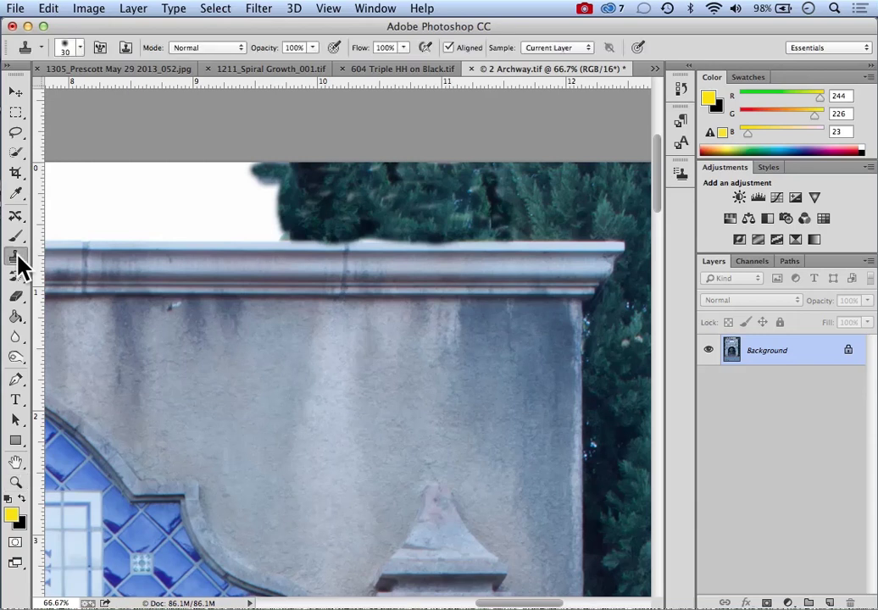
- Sample near the cornice's right end and clone leftward to tidy the cornice top edge
left_click(599, 243, "alt")
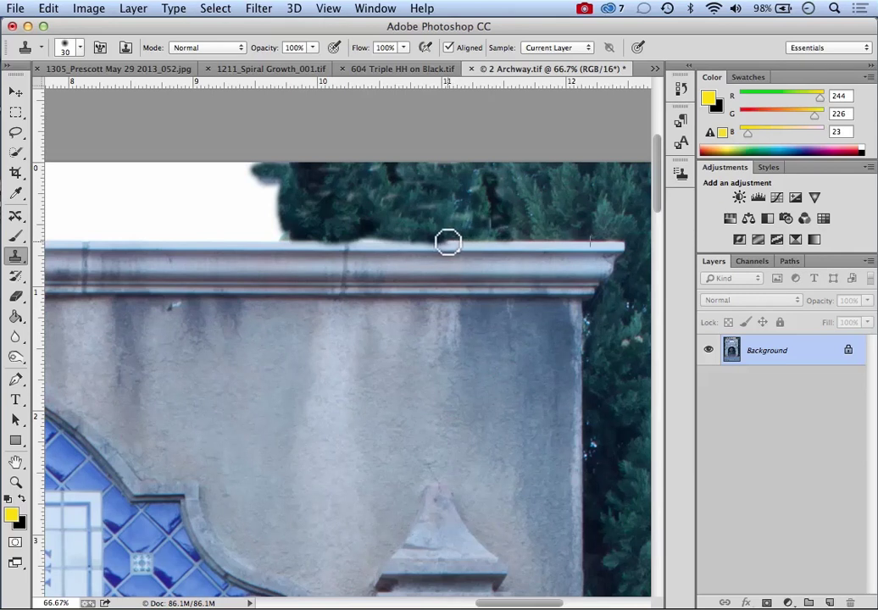
mouse_move(443, 243)
left_mouse_down()
mouse_move(405, 245)
mouse_move(553, 256)
mouse_move(402, 240)
left_mouse_up()
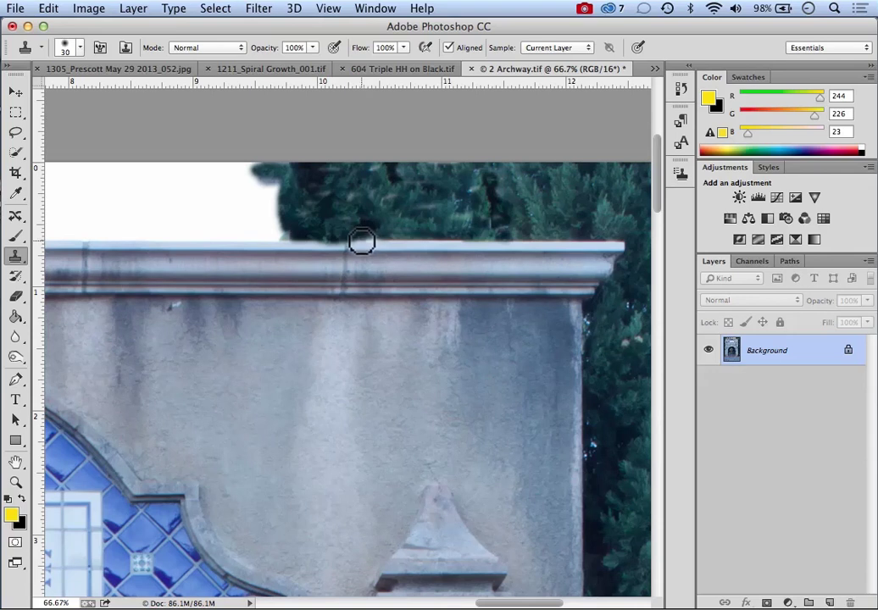
mouse_move(362, 242)
left_mouse_down()
mouse_move(337, 240)
mouse_move(384, 231)
mouse_move(347, 229)
left_mouse_up()
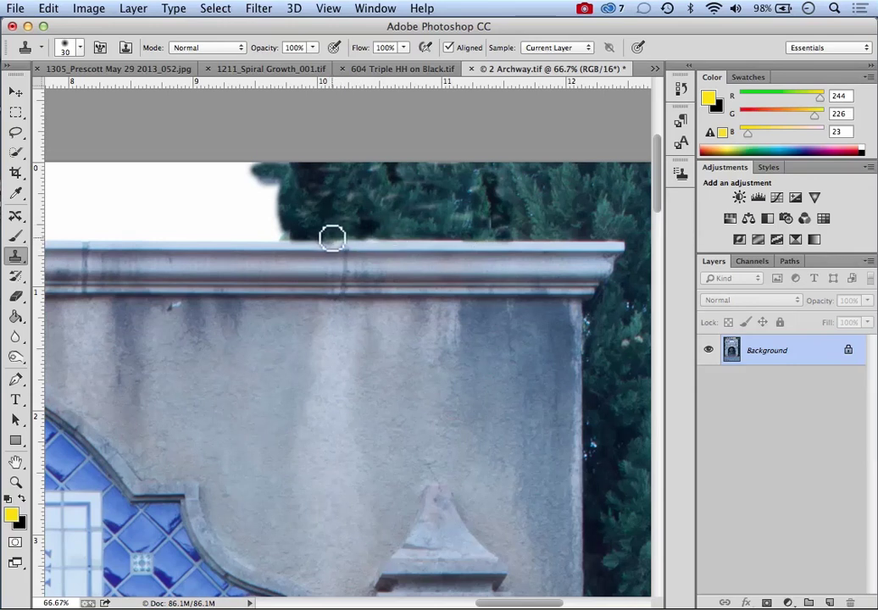
mouse_move(335, 240)
left_mouse_down()
mouse_move(290, 238)
mouse_move(333, 244)
left_mouse_up()
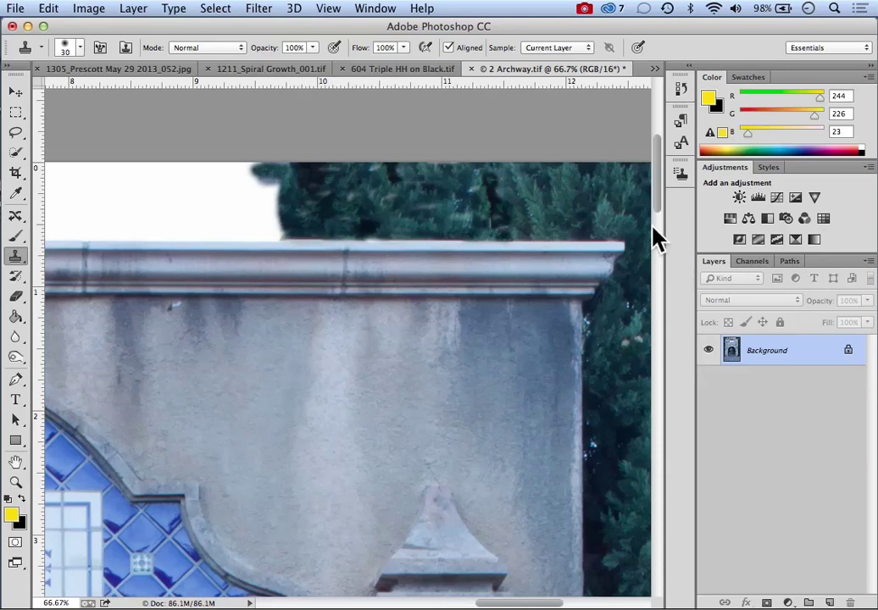
left_click(16, 483)
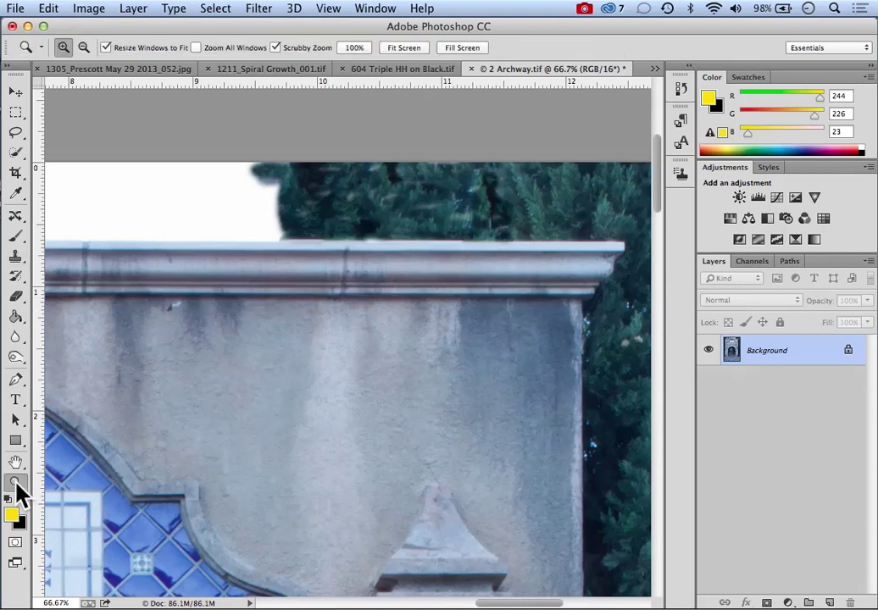
- Fit the whole archway photo on screen and set the Eraser to a 40 px, 100% hardness brush
left_click(404, 48)
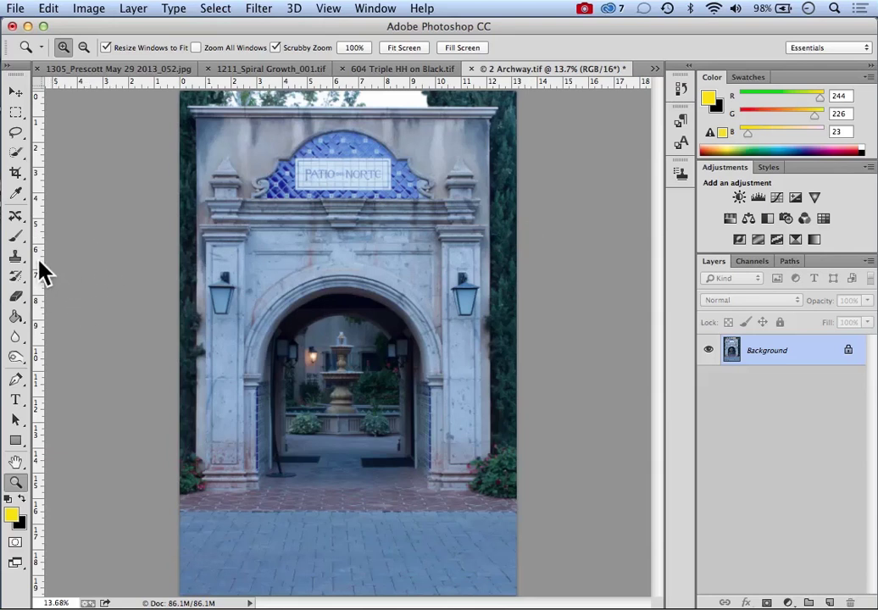
left_click(25, 307)
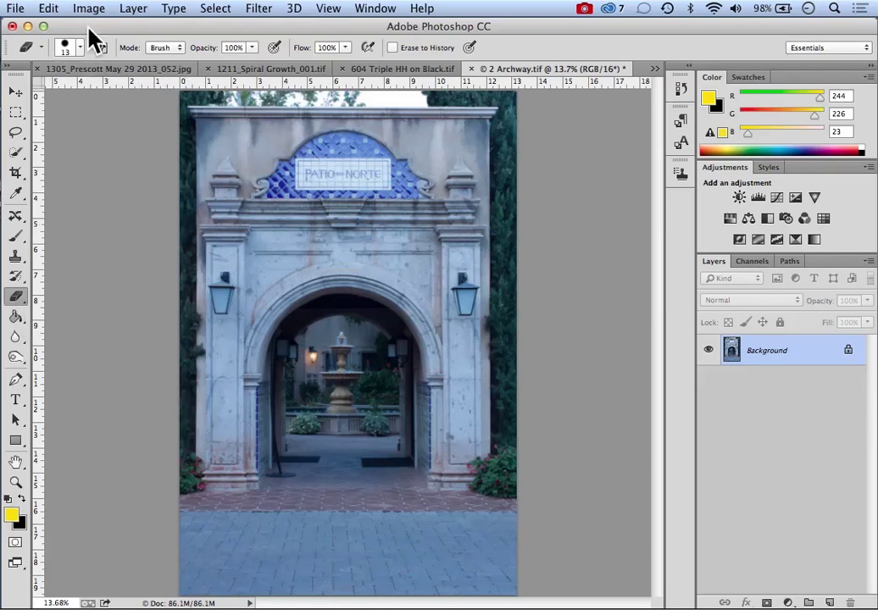
left_click(78, 47)
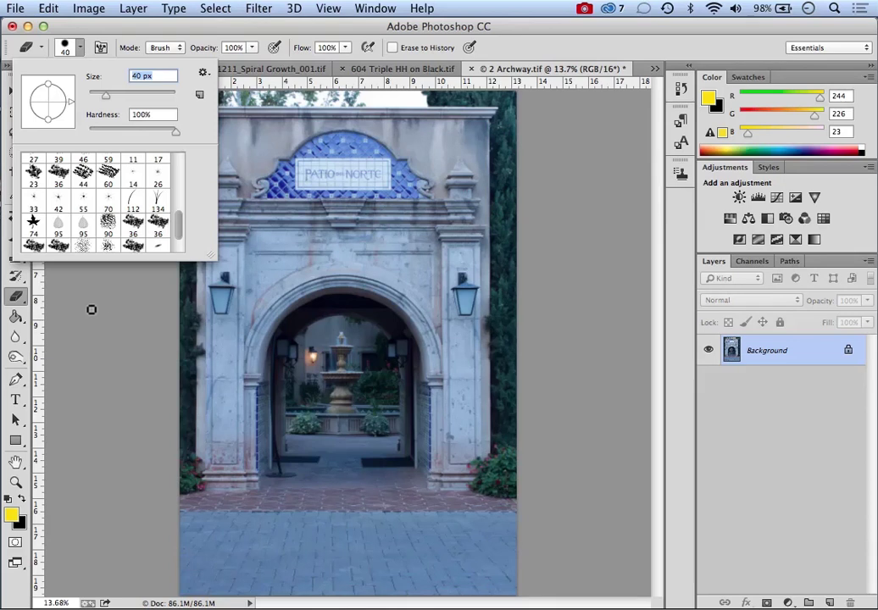
key("Return")
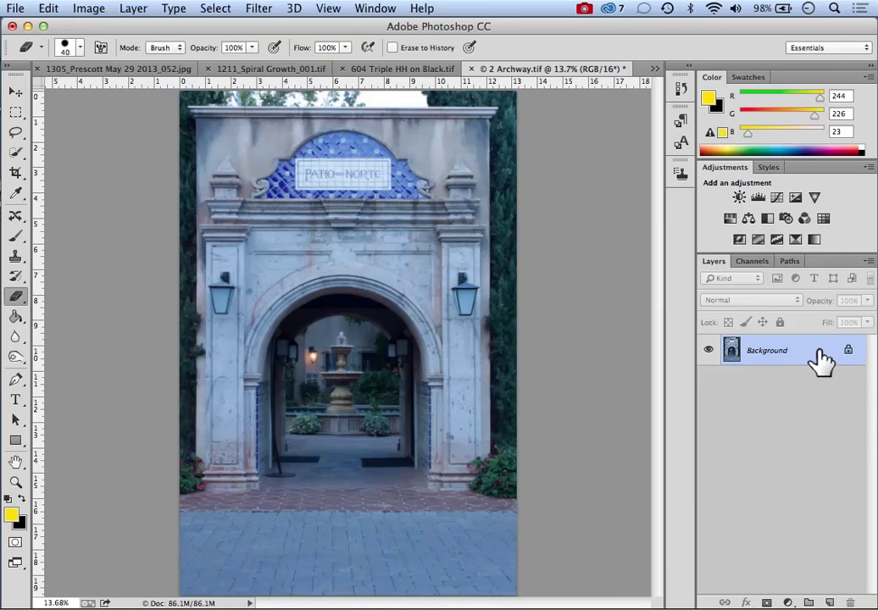
- Duplicate the Background layer, hide the copy, and keep the original Background selected
left_click_drag(819, 363, 830, 602)
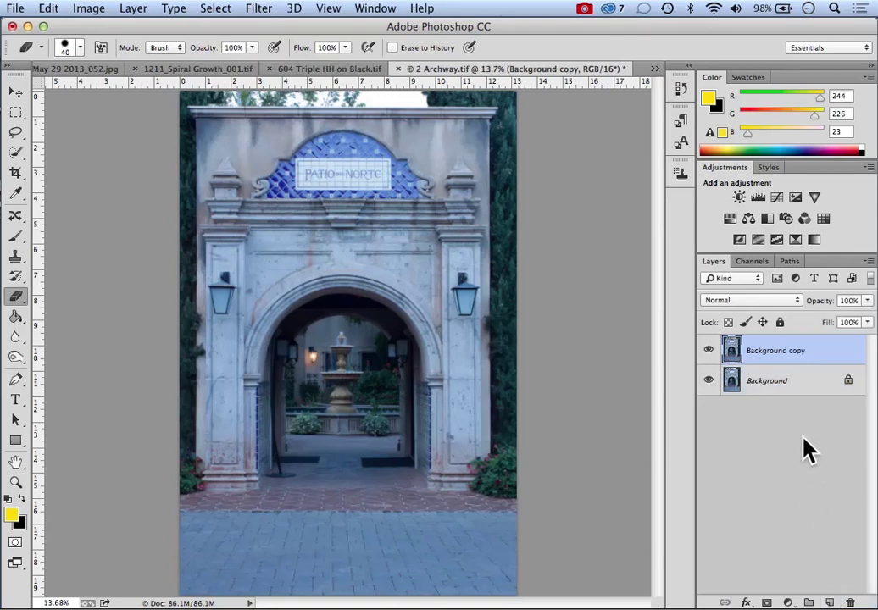
left_click(771, 392)
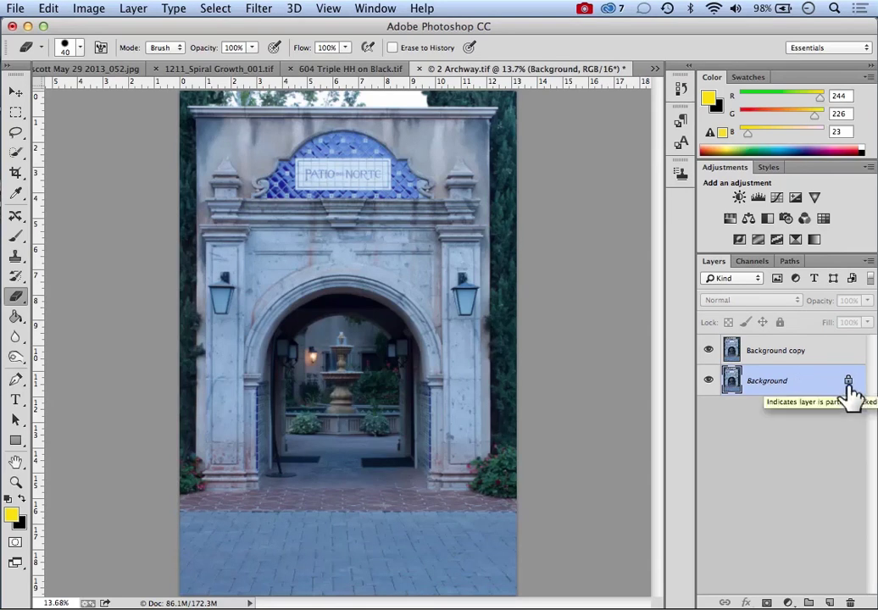
left_click(707, 350)
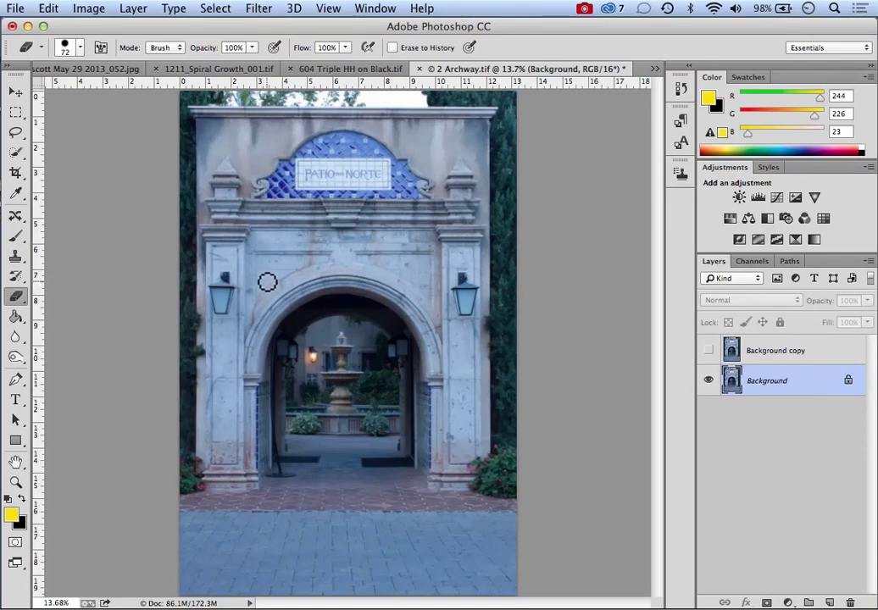
- Erase a black patch above the arch's left and a yellow patch at its right
mouse_move(258, 289)
left_mouse_down()
mouse_move(320, 260)
mouse_move(256, 256)
mouse_move(253, 287)
mouse_move(265, 269)
mouse_move(292, 263)
mouse_move(260, 263)
mouse_move(258, 275)
mouse_move(303, 260)
mouse_move(262, 264)
mouse_move(255, 293)
mouse_move(312, 261)
left_mouse_up()
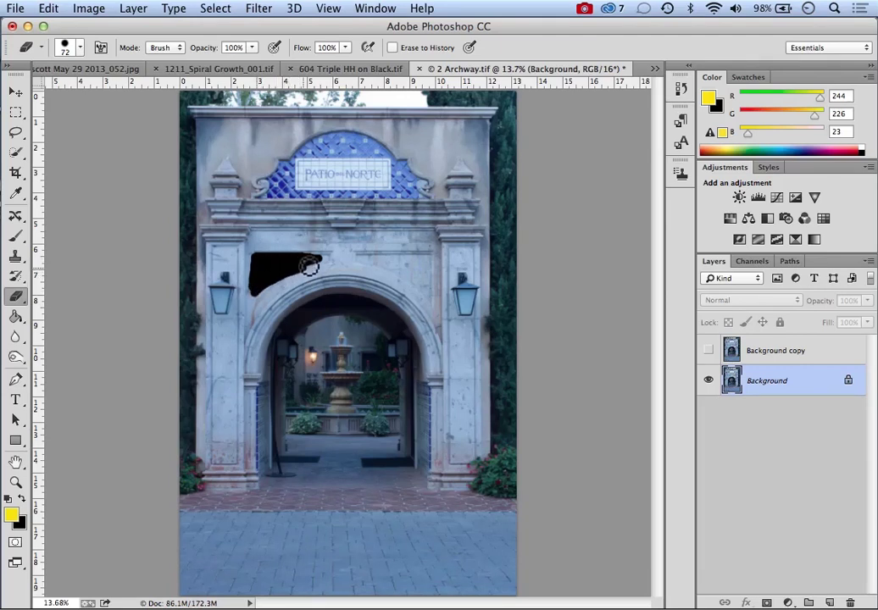
left_click(23, 500)
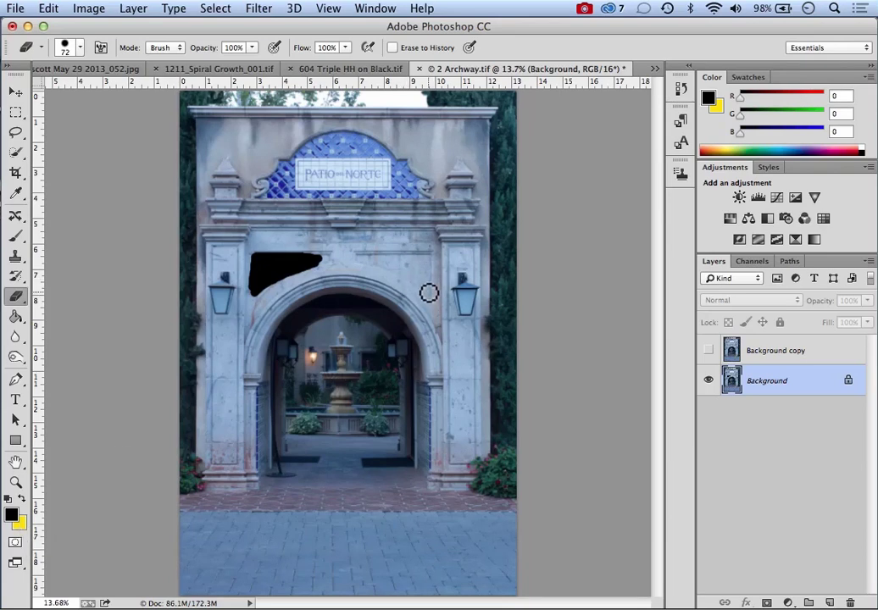
mouse_move(428, 283)
left_mouse_down()
mouse_move(427, 261)
mouse_move(362, 261)
mouse_move(426, 291)
mouse_move(426, 281)
mouse_move(397, 268)
mouse_move(420, 282)
mouse_move(412, 272)
mouse_move(424, 295)
mouse_move(426, 261)
mouse_move(388, 261)
mouse_move(432, 305)
left_mouse_up()
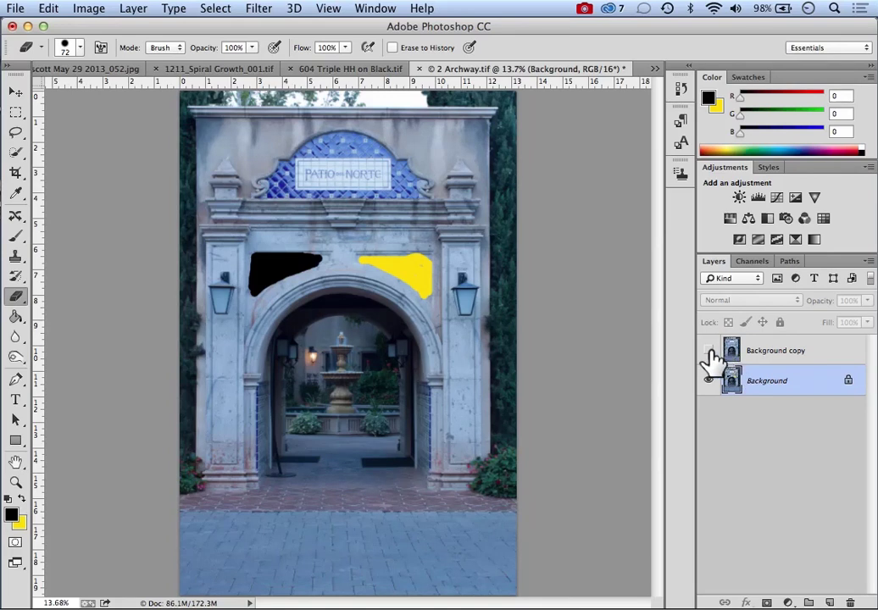
left_click(709, 351)
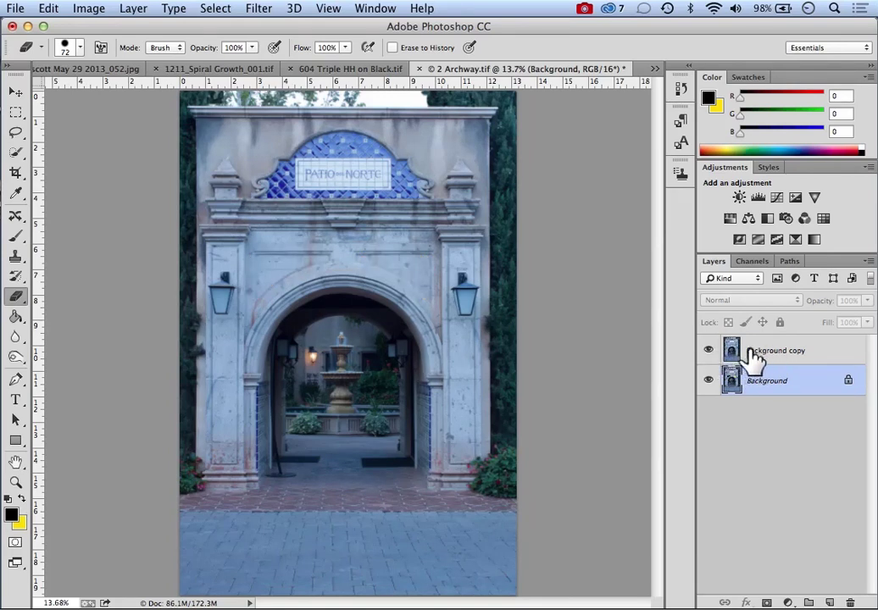
left_click(709, 351)
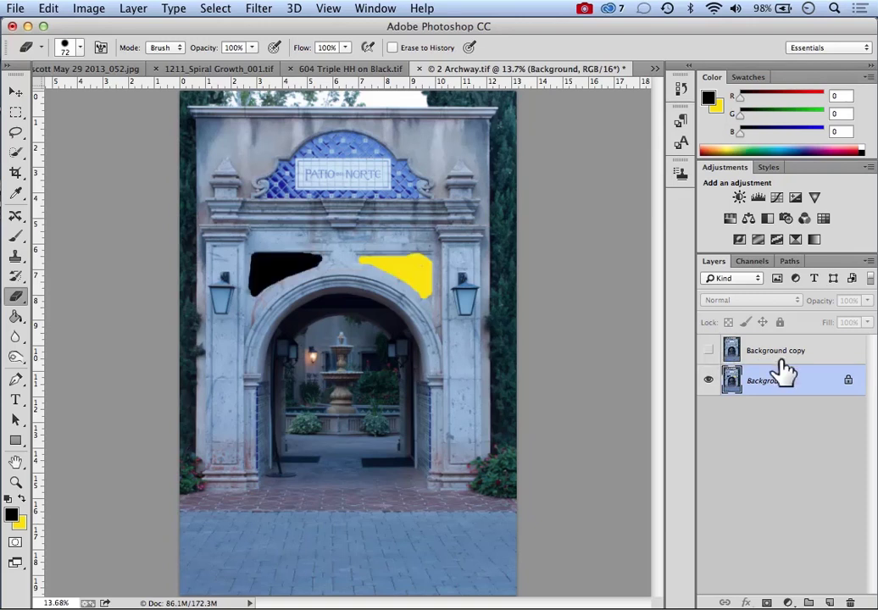
left_click(709, 350)
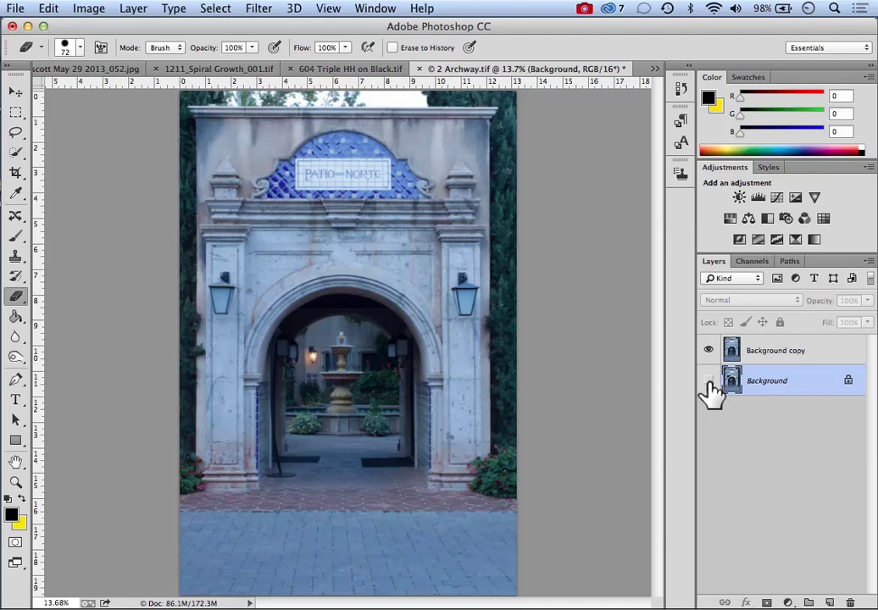
left_click(709, 350)
left_click(708, 350)
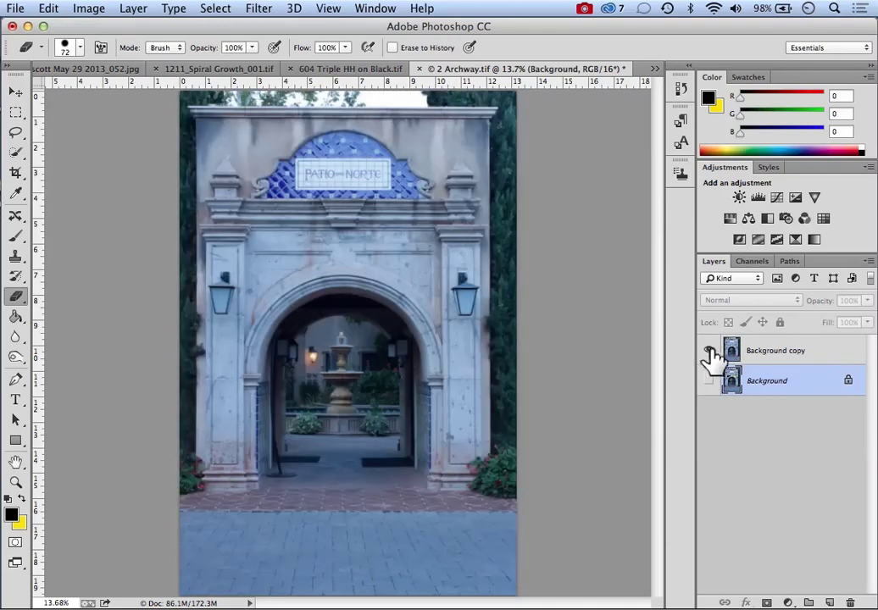
left_click(812, 362)
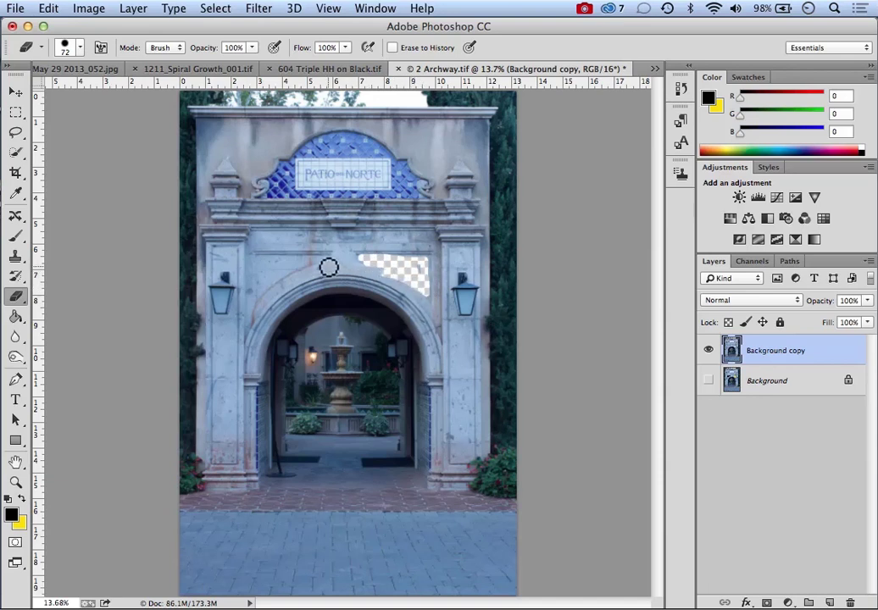
left_click_drag(304, 261, 255, 264)
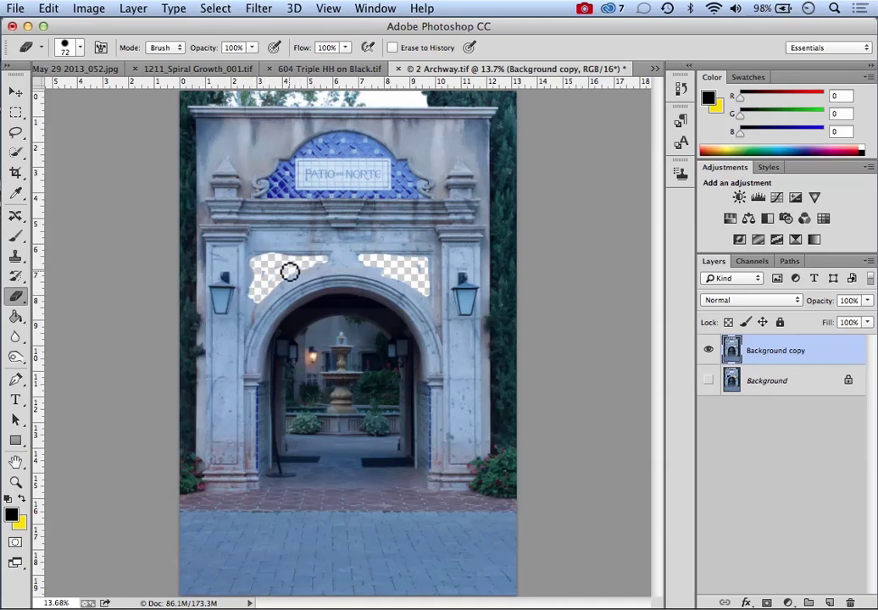
left_click(708, 381)
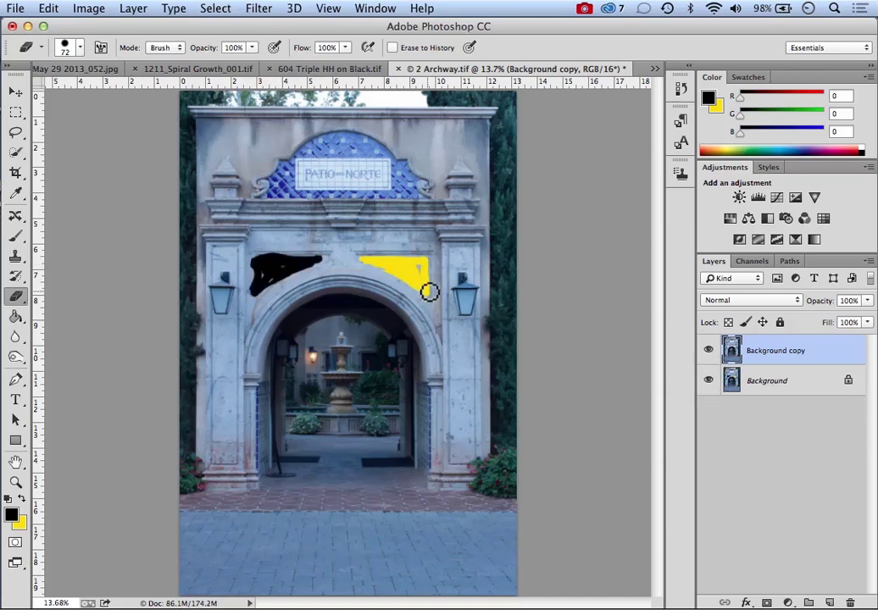
left_click(709, 382)
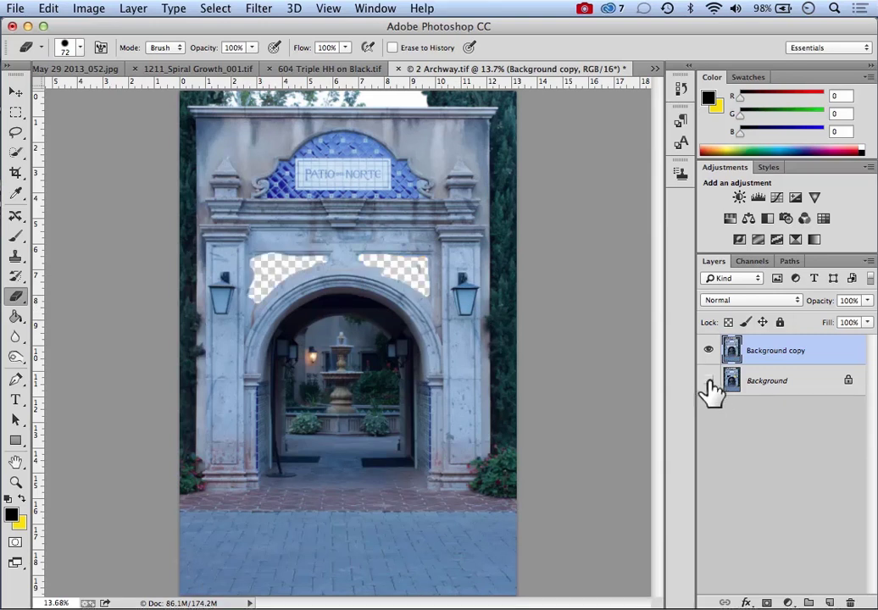
left_click(708, 381)
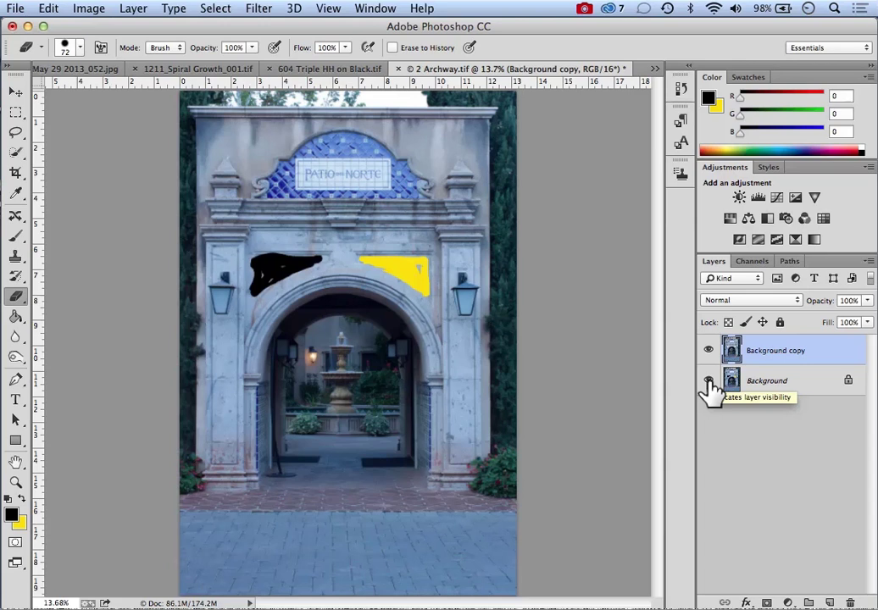
left_click(709, 381)
left_click(709, 381)
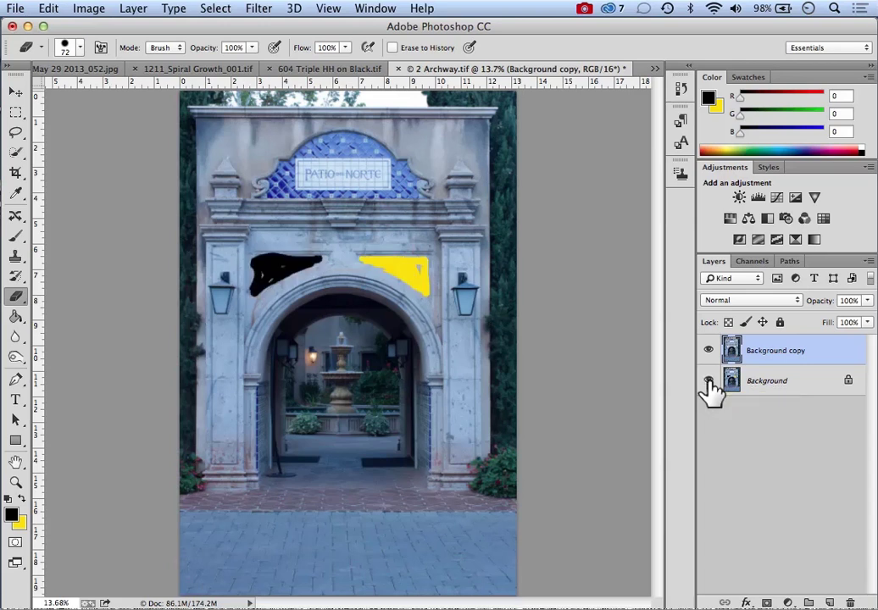
left_click(15, 95)
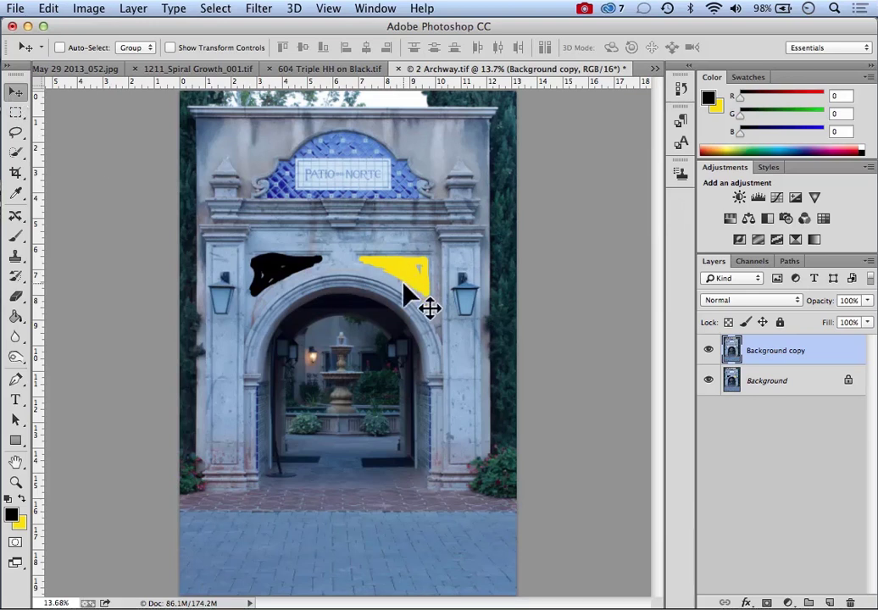
left_click_drag(388, 285, 342, 212)
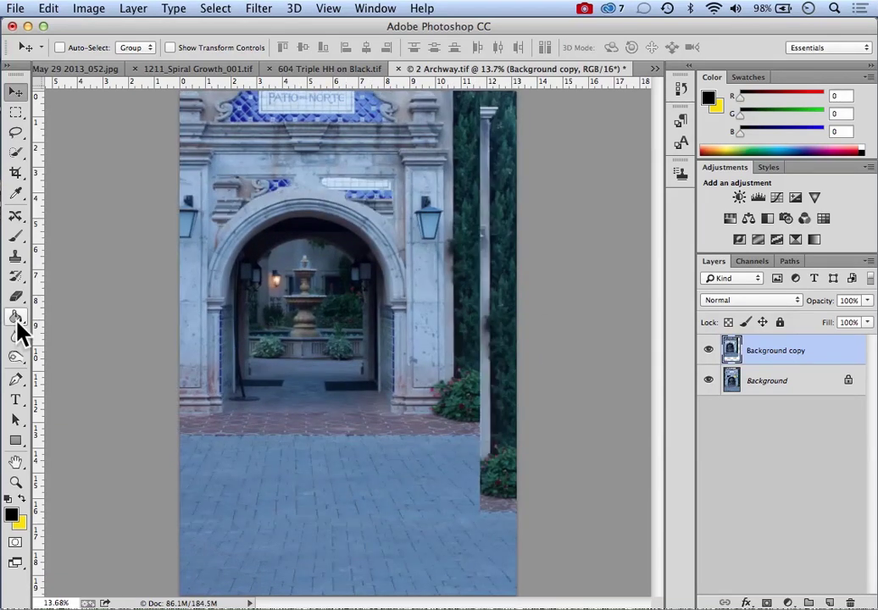
left_click(17, 323)
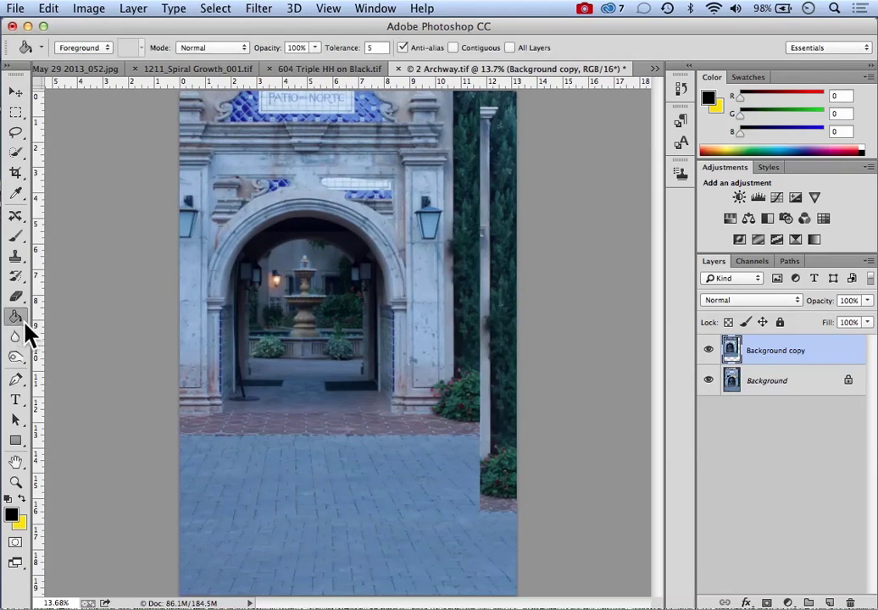
left_click(20, 324)
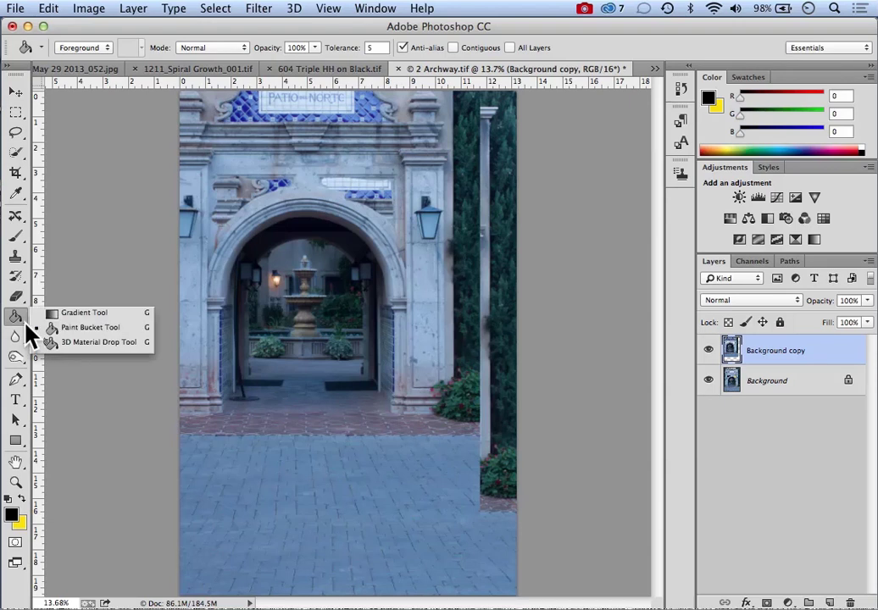
left_click(102, 331)
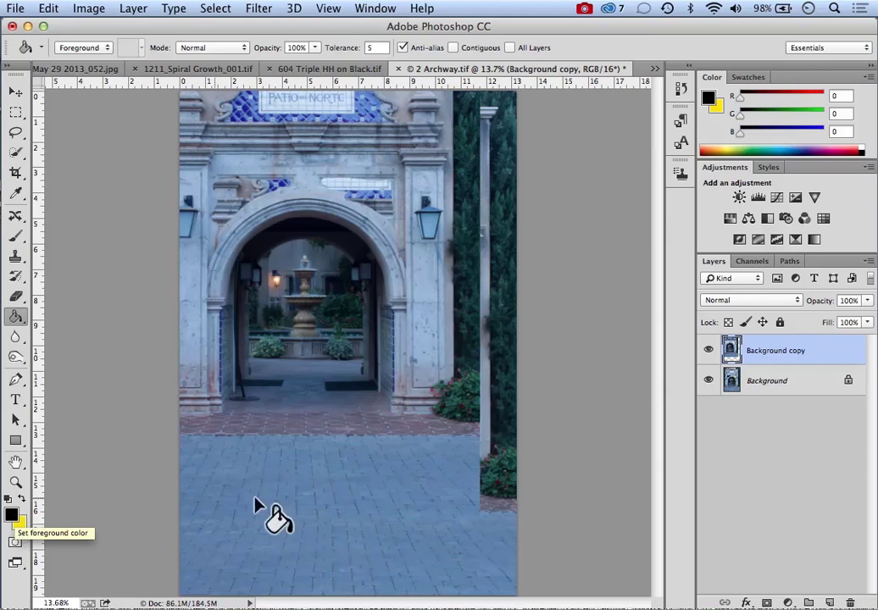
left_click(16, 90)
left_click_drag(313, 172, 345, 244)
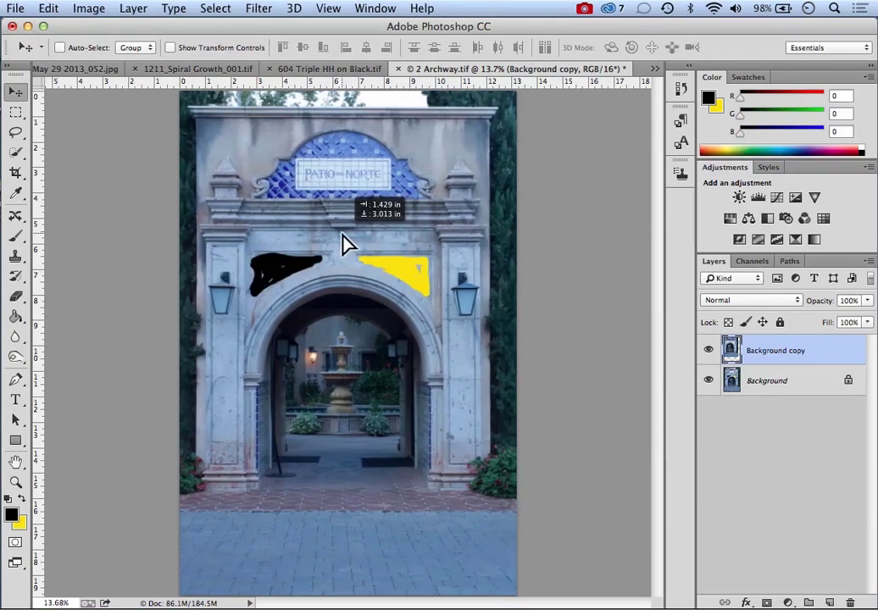
left_click(709, 381)
- Paint Bucket the paving stones black, then refill them at tolerance 10
mouse_move(402, 249)
left_mouse_down()
mouse_move(378, 245)
mouse_move(405, 250)
left_mouse_up()
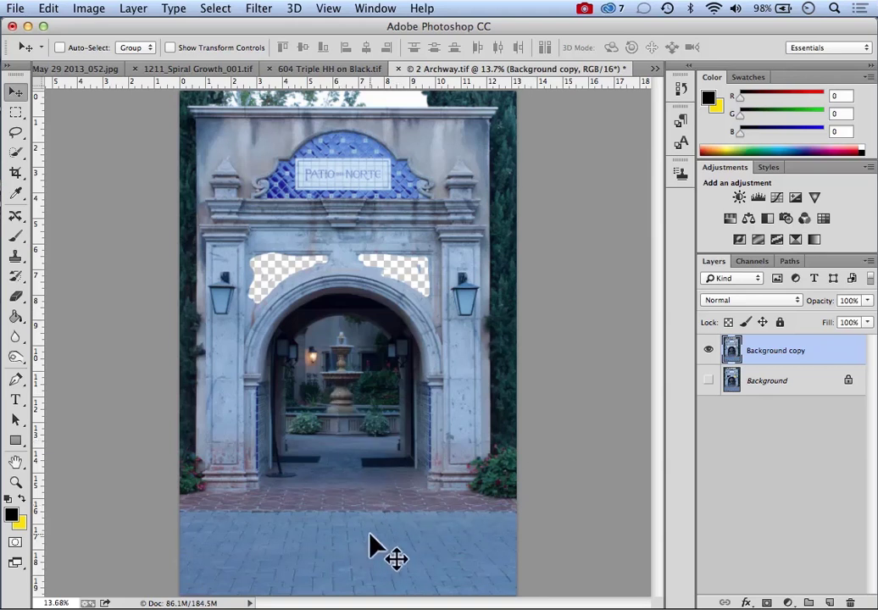
key("g")
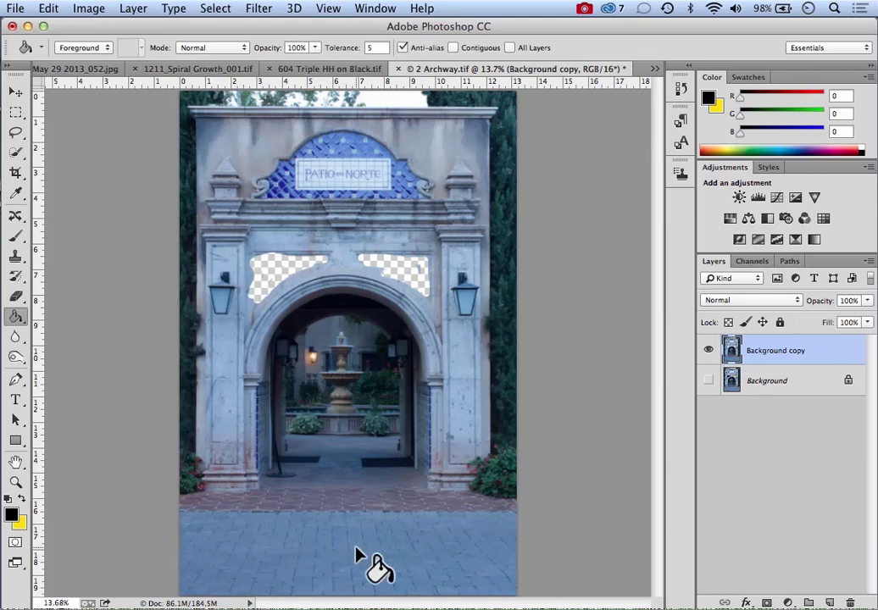
left_click(313, 534)
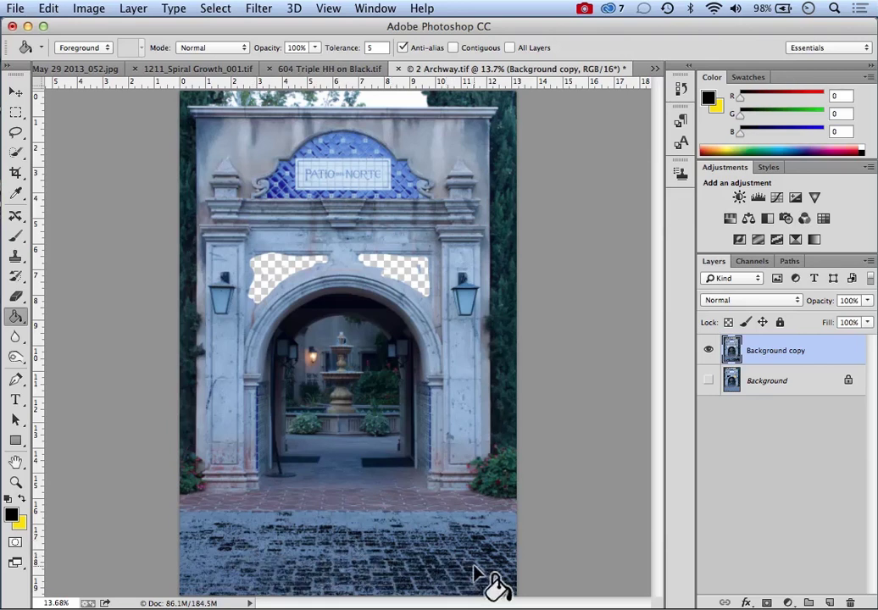
left_click(512, 555)
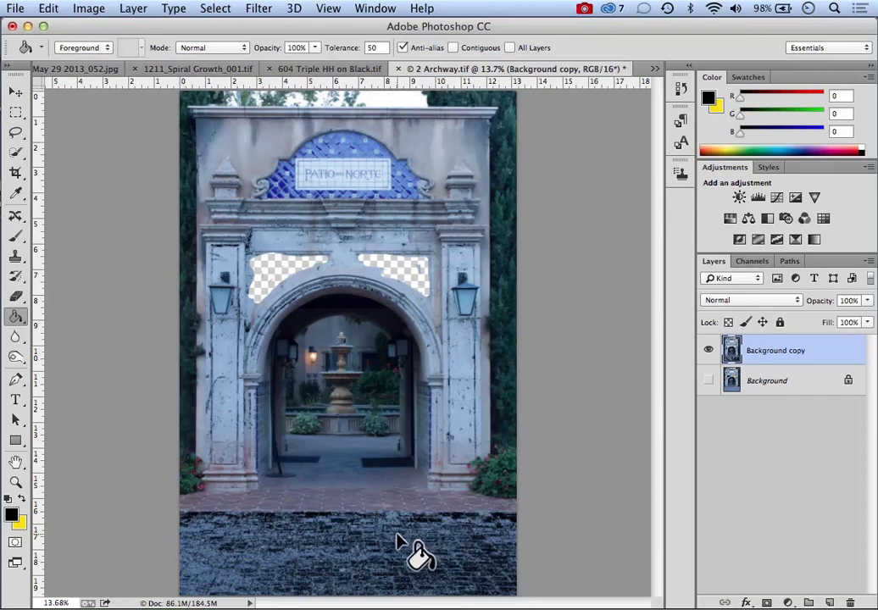
double_click(373, 48)
type("10")
left_click(229, 569)
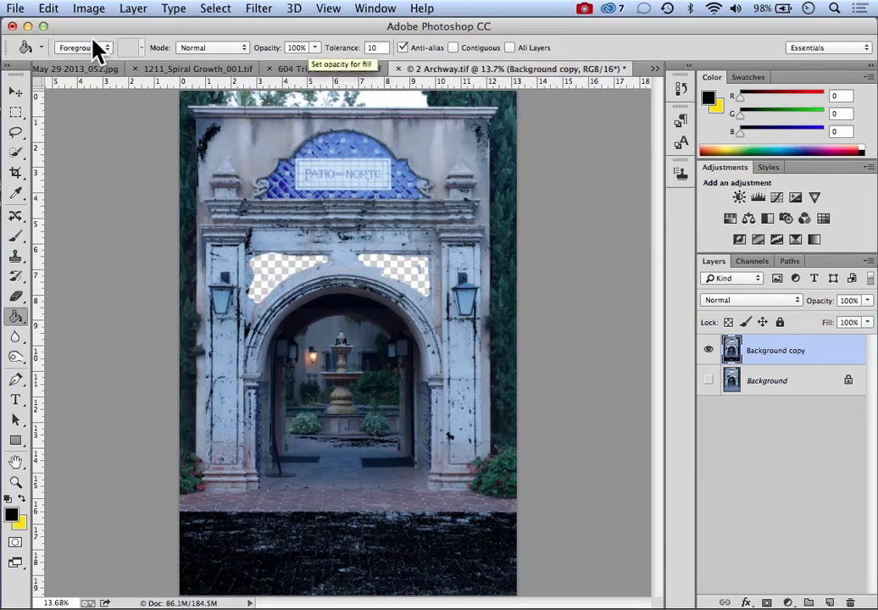
- Step backward three times through Edit to undo the black fills
left_click(48, 8)
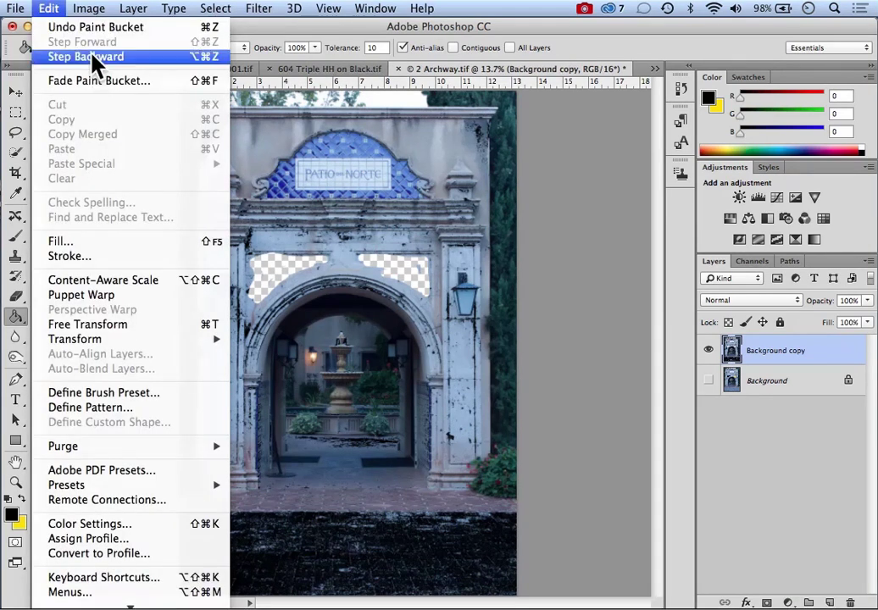
left_click(91, 56)
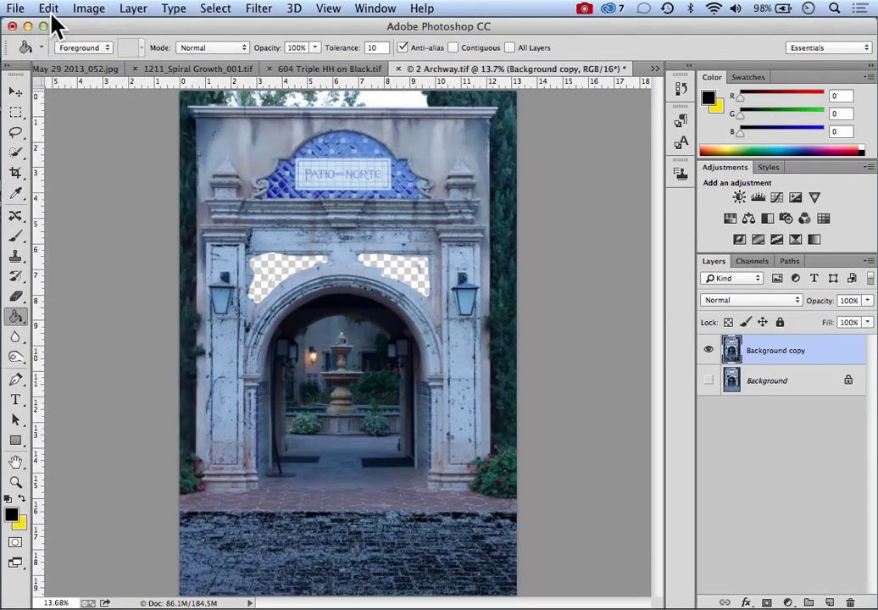
left_click(50, 10)
left_click(89, 56)
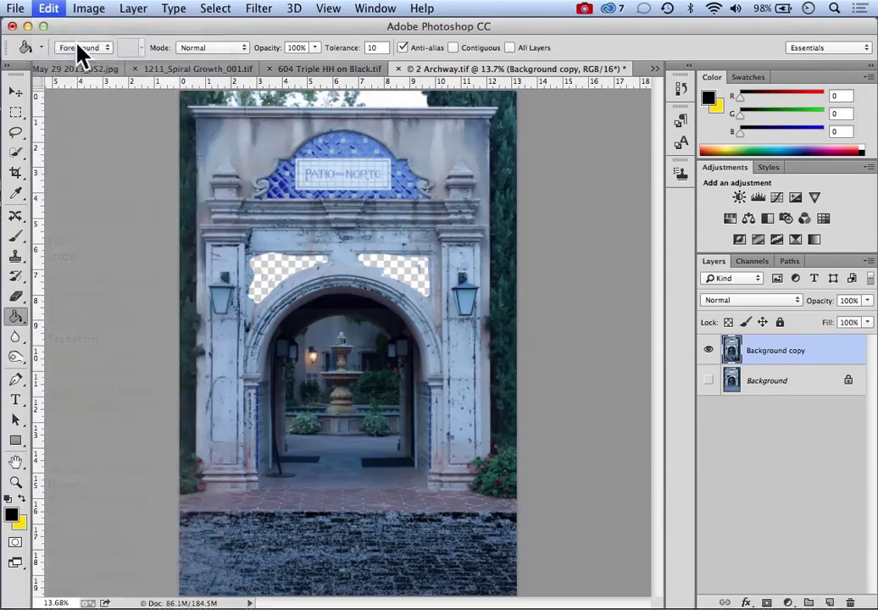
left_click(48, 8)
left_click(84, 56)
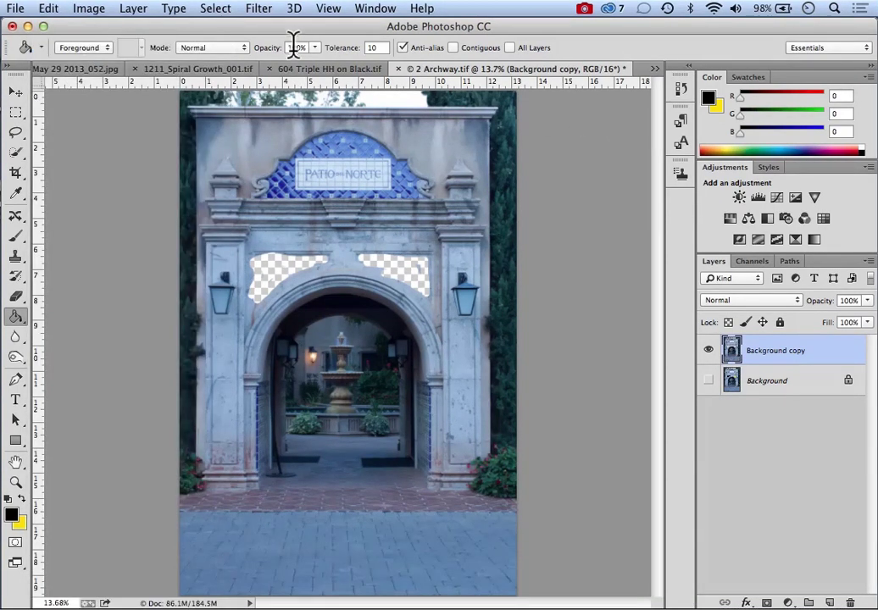
- Set fill tolerance to 5 and test black fills on the paving with Contiguous on and off
double_click(375, 48)
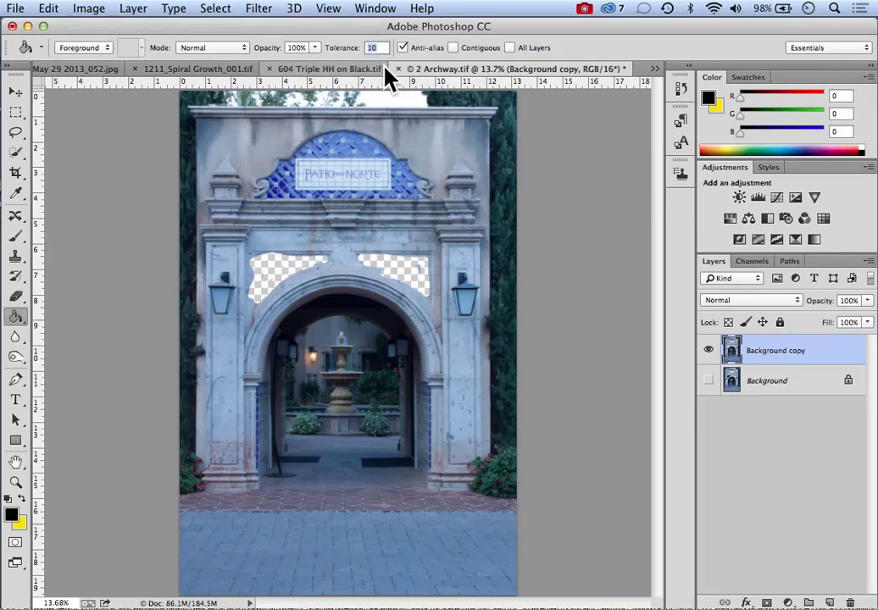
type("5")
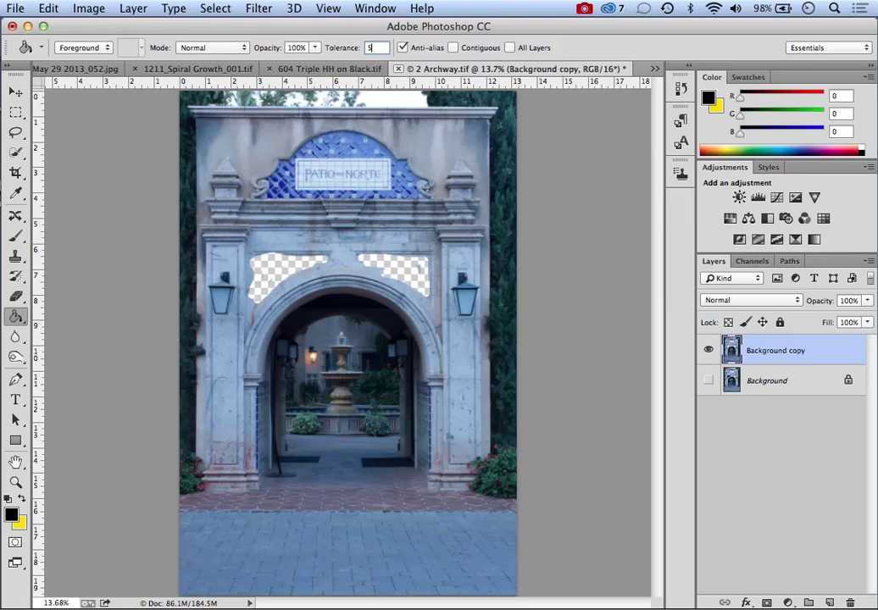
left_click(454, 48)
left_click(375, 553)
left_click(456, 49)
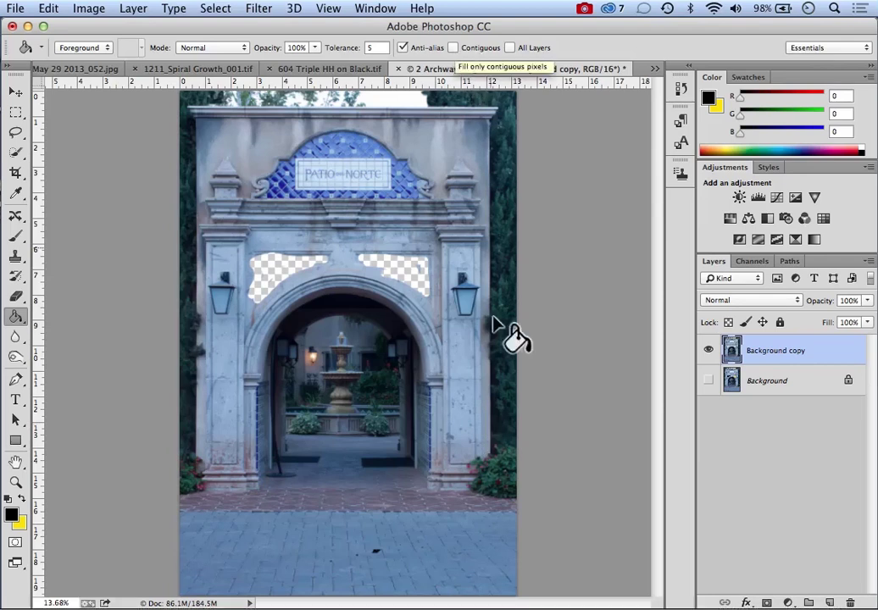
left_click(421, 558)
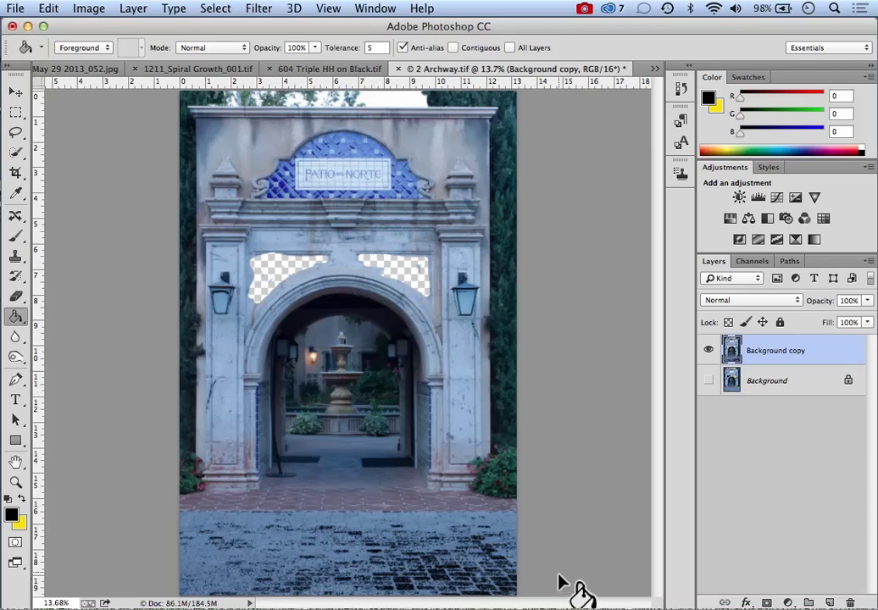
left_click(314, 530)
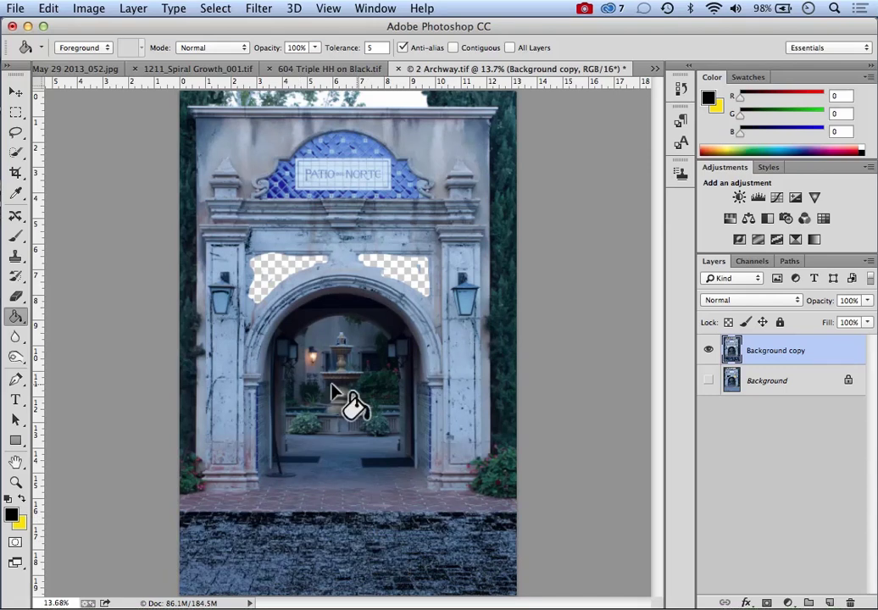
- Step backward twice more to undo the test fills
left_click(49, 9)
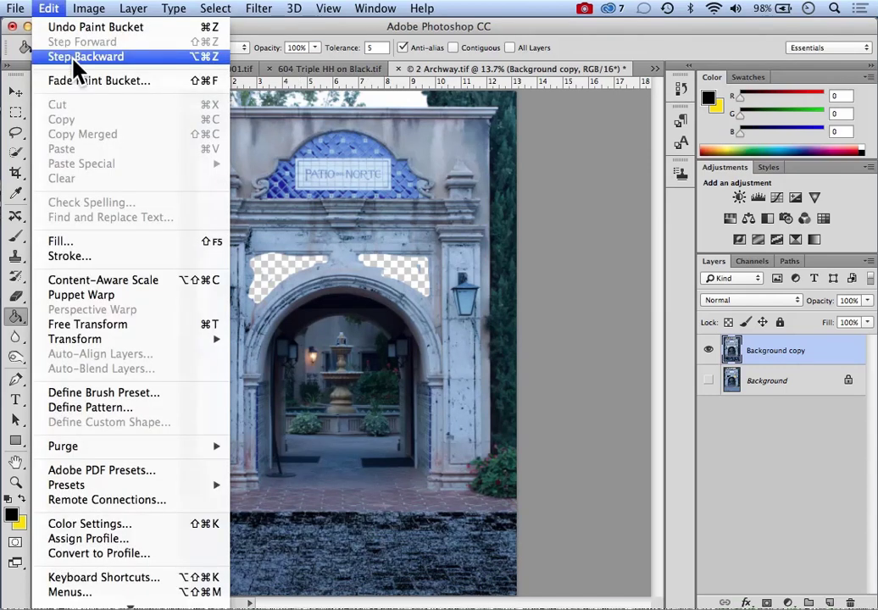
left_click(73, 57)
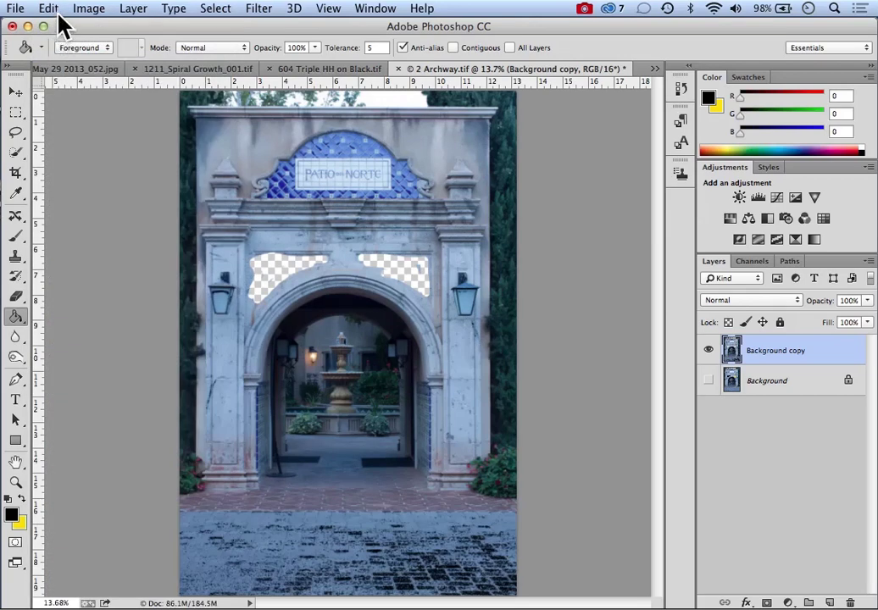
left_click(55, 12)
left_click(53, 56)
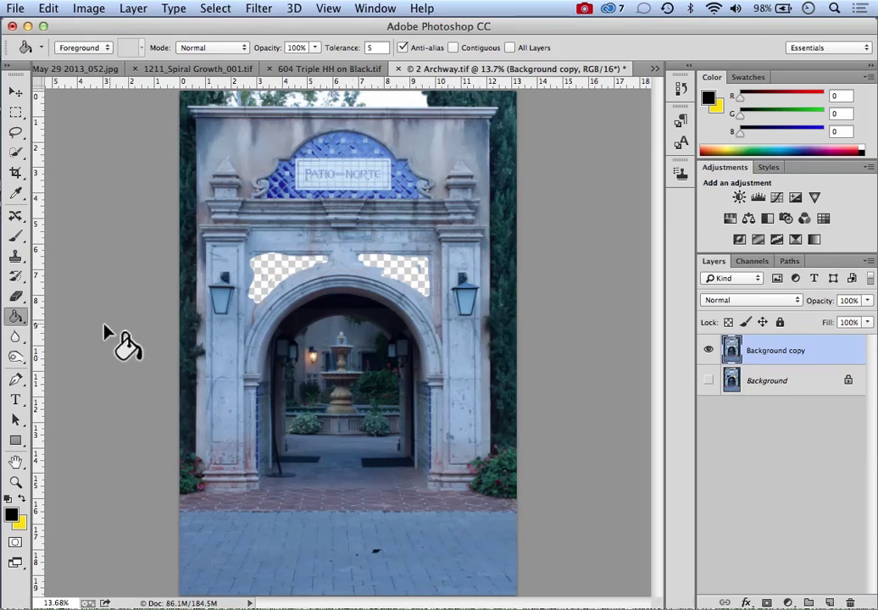
- Select the bottom paving strip, fill it black at tolerance 50, then deselect
left_click(17, 113)
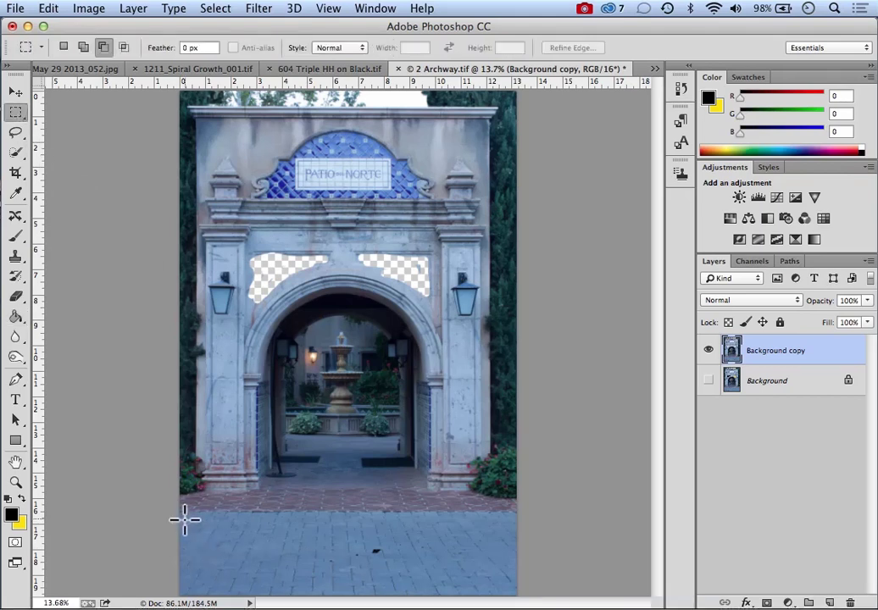
left_click_drag(179, 512, 518, 597)
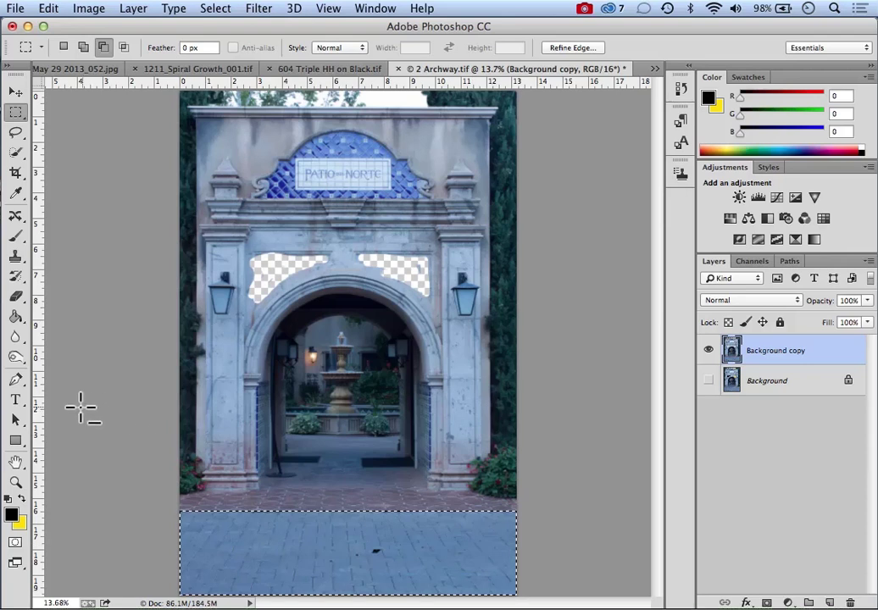
left_click(14, 321)
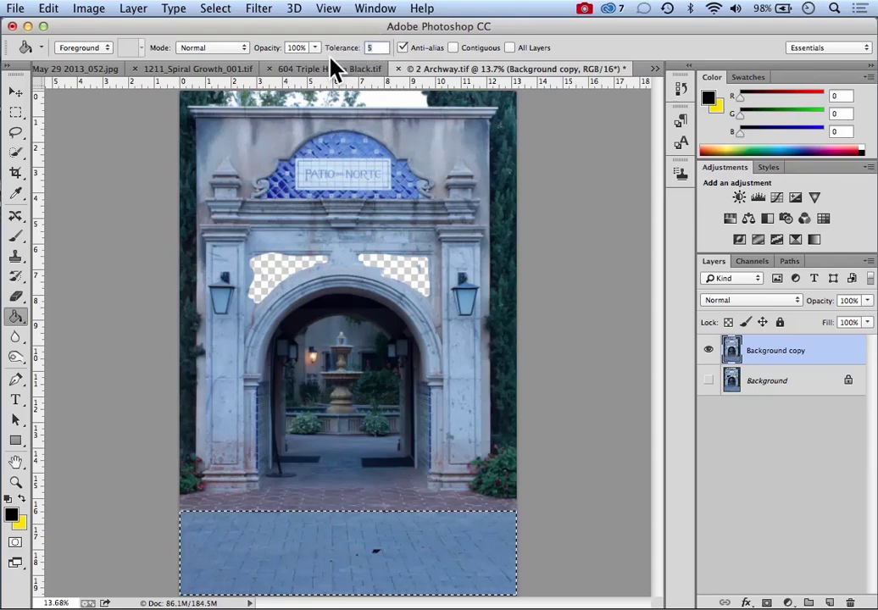
type("50")
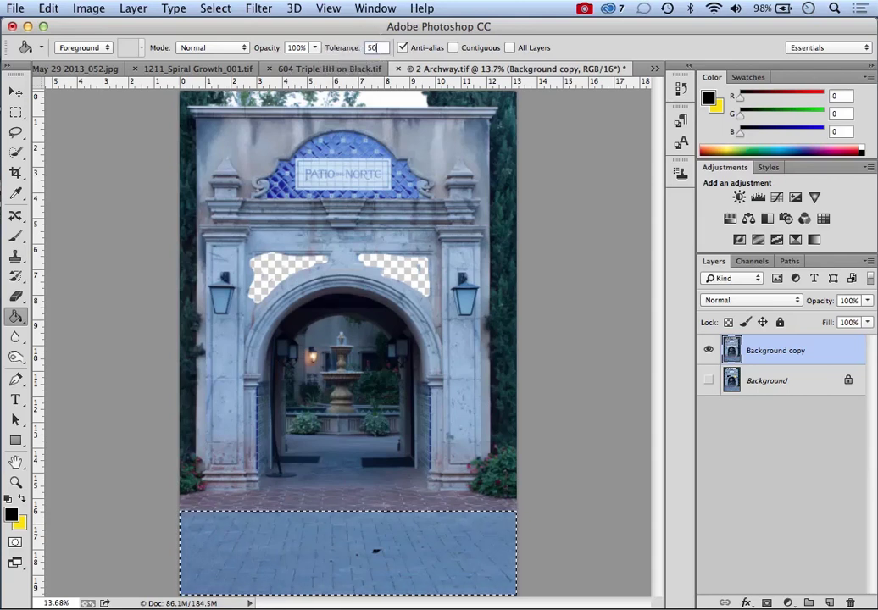
left_click(371, 552)
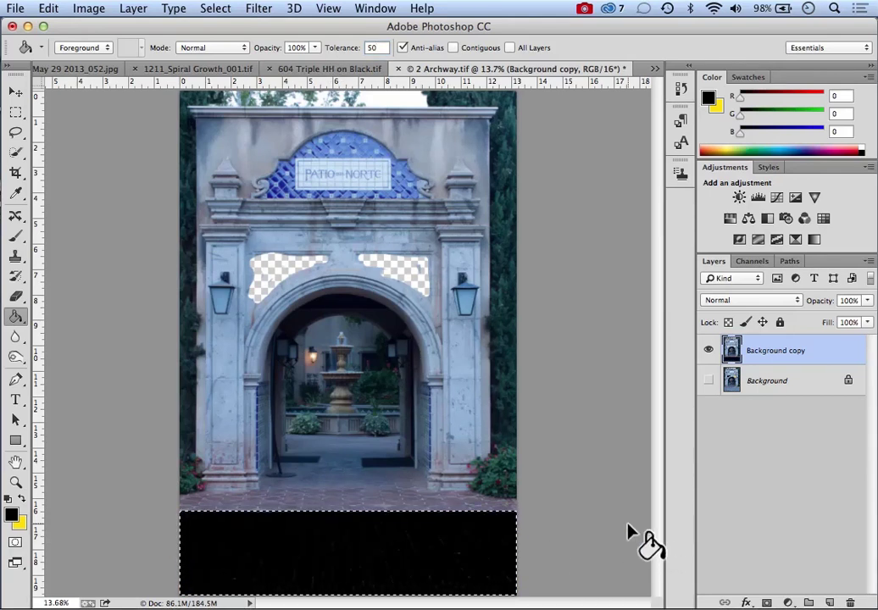
left_click(210, 10)
left_click(227, 39)
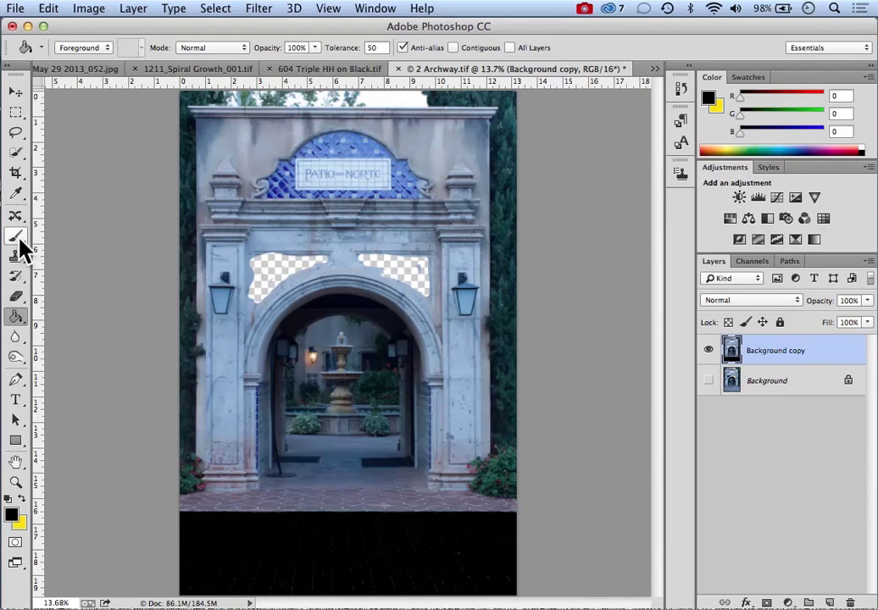
- Make yellow the foreground and try a contiguous fill on the tile arch, then undo it
key("x")
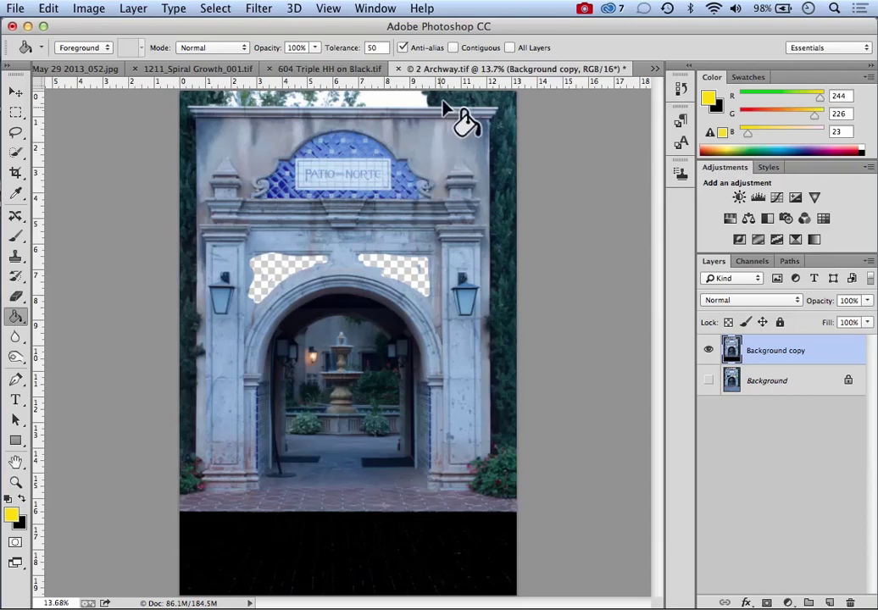
left_click(453, 47)
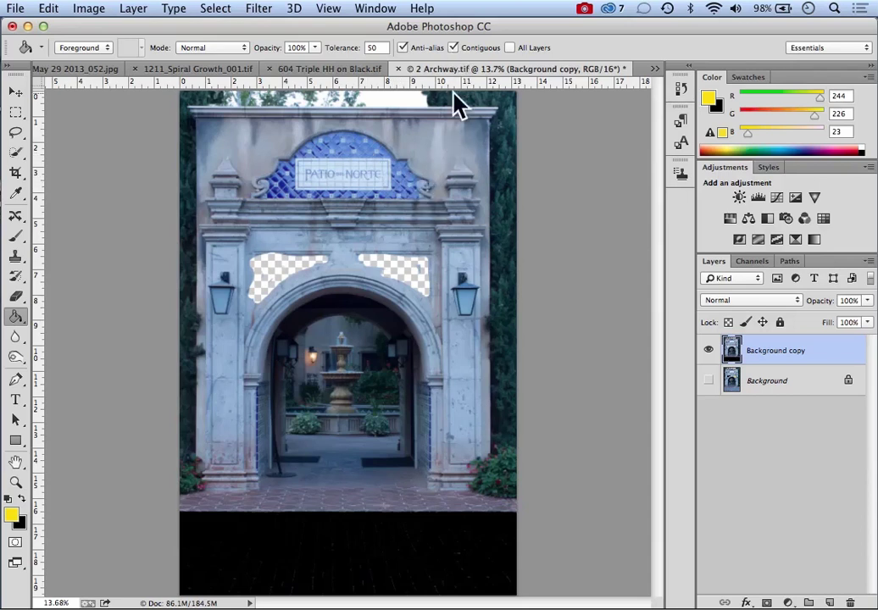
left_click(403, 188)
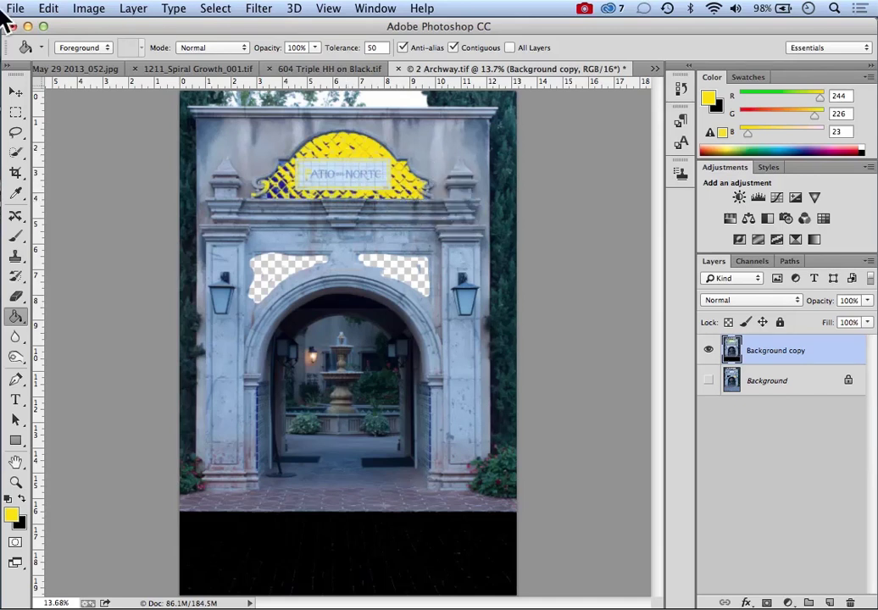
left_click(46, 11)
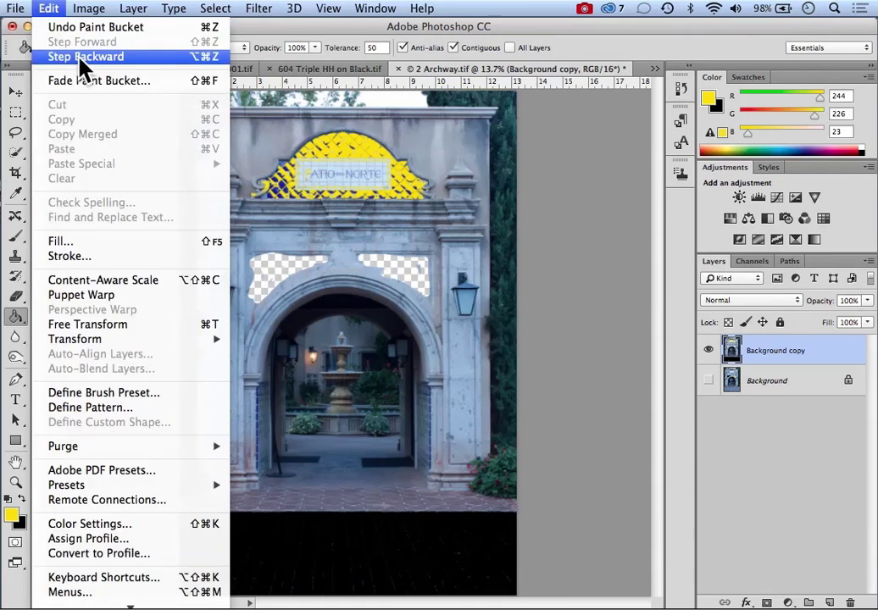
left_click(66, 56)
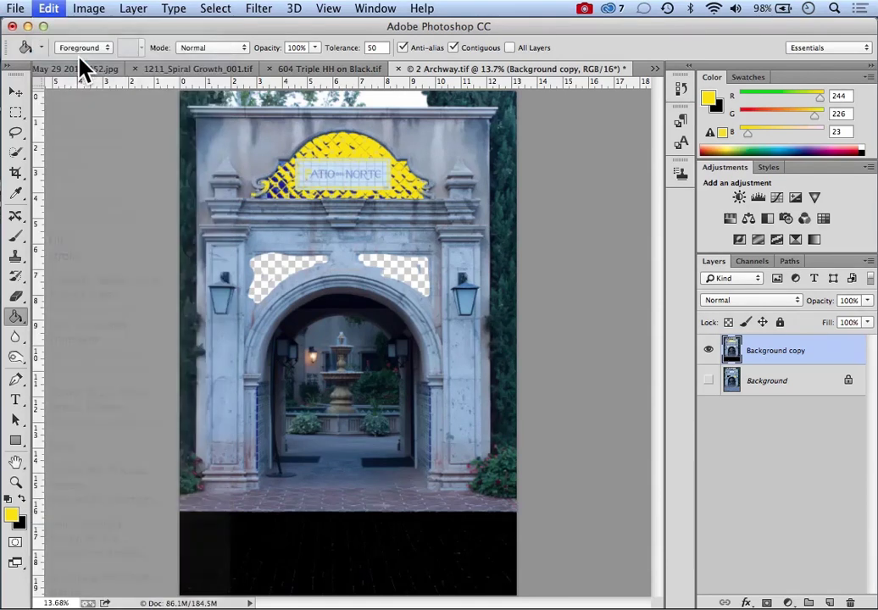
- Paint yellow over the Patio Norte sign with a 62 px brush
left_click(18, 238)
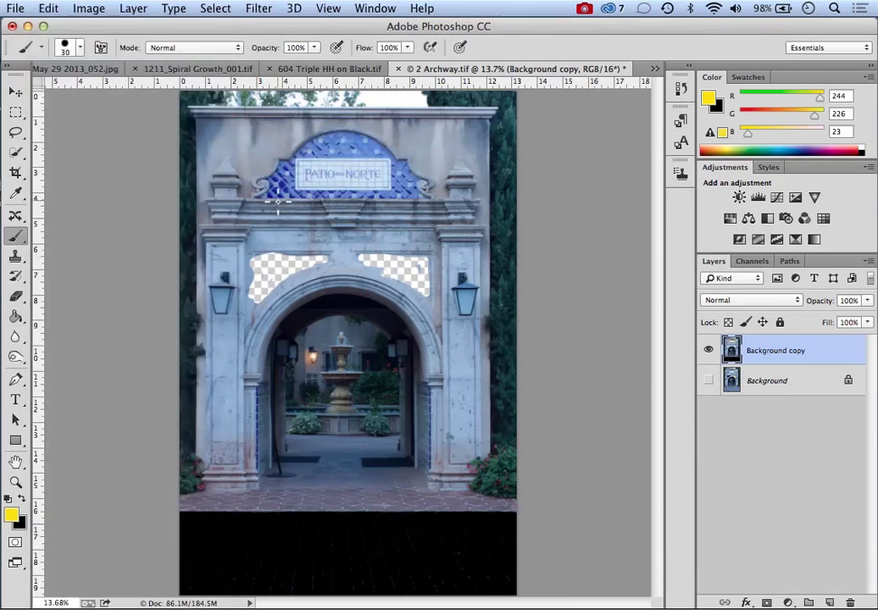
left_click(78, 52)
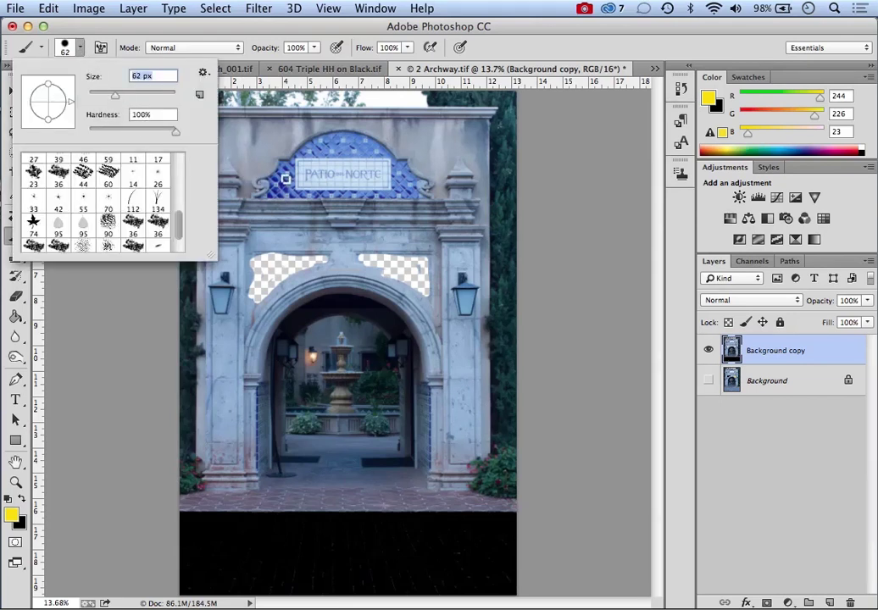
left_click_drag(286, 182, 331, 175)
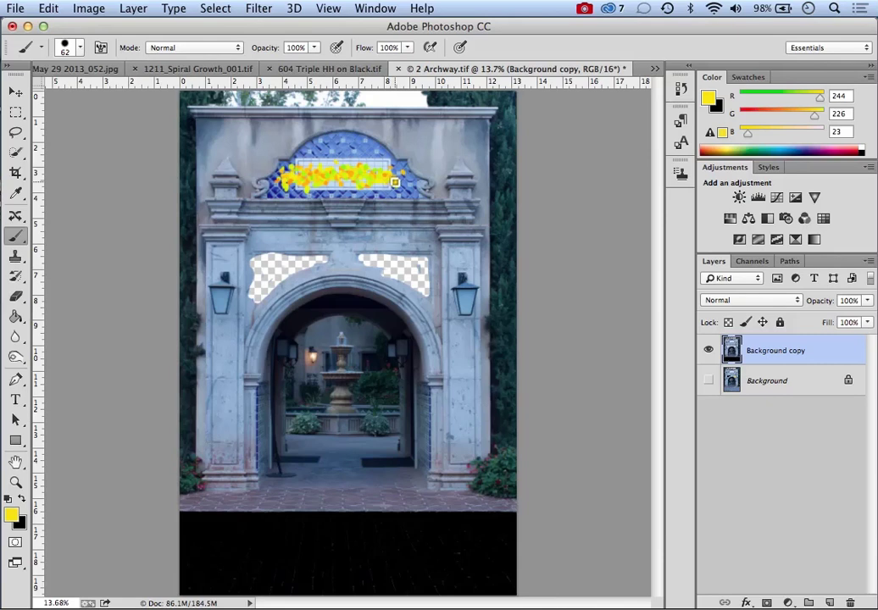
left_click_drag(395, 182, 373, 170)
left_click(15, 316)
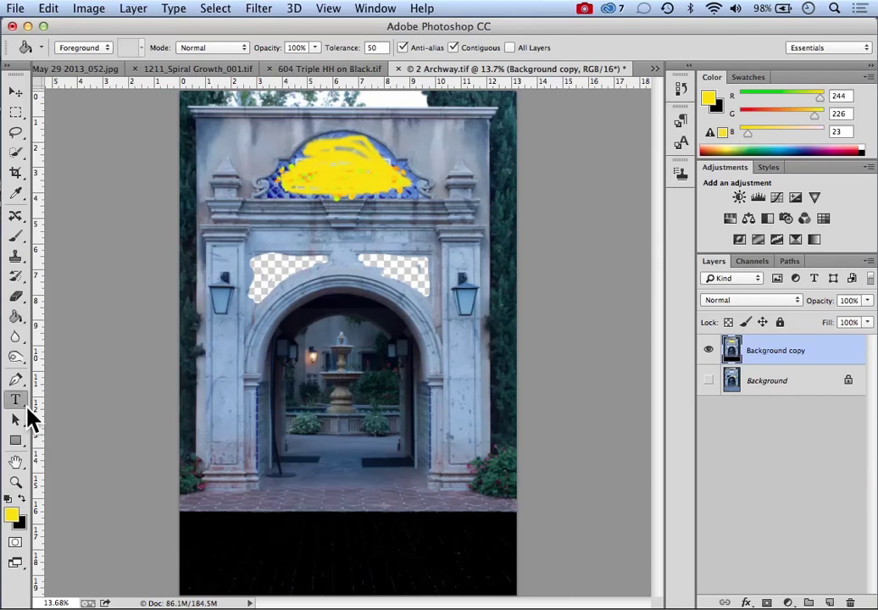
- Add a 60 pt horizontal text box reading 'Text Tool' across the black bottom band
left_click(25, 406)
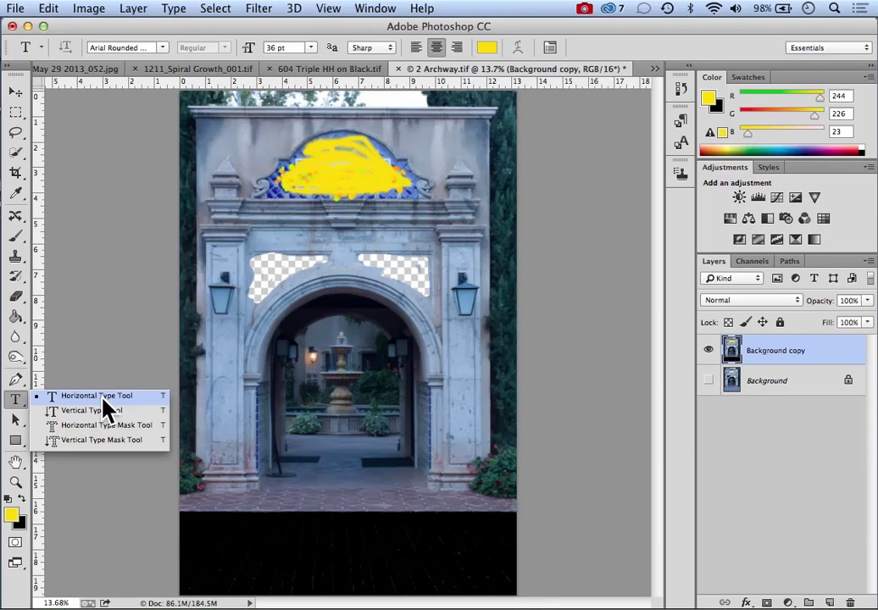
left_click(106, 398)
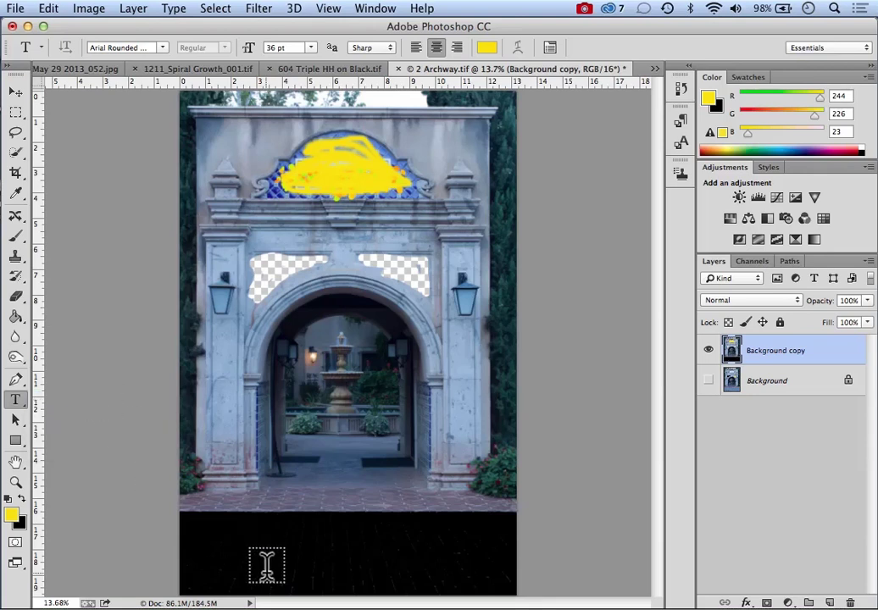
left_click_drag(210, 538, 493, 585)
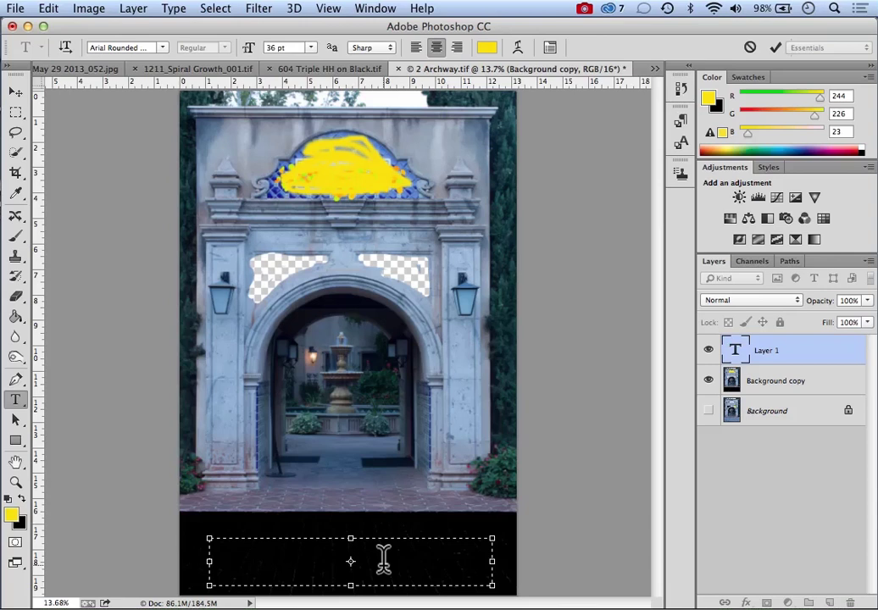
left_click(312, 48)
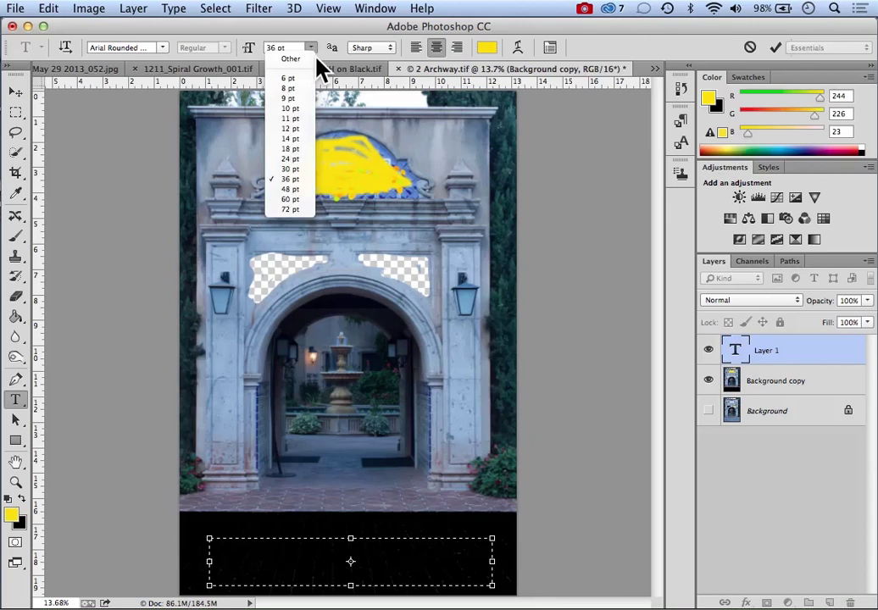
left_click(291, 204)
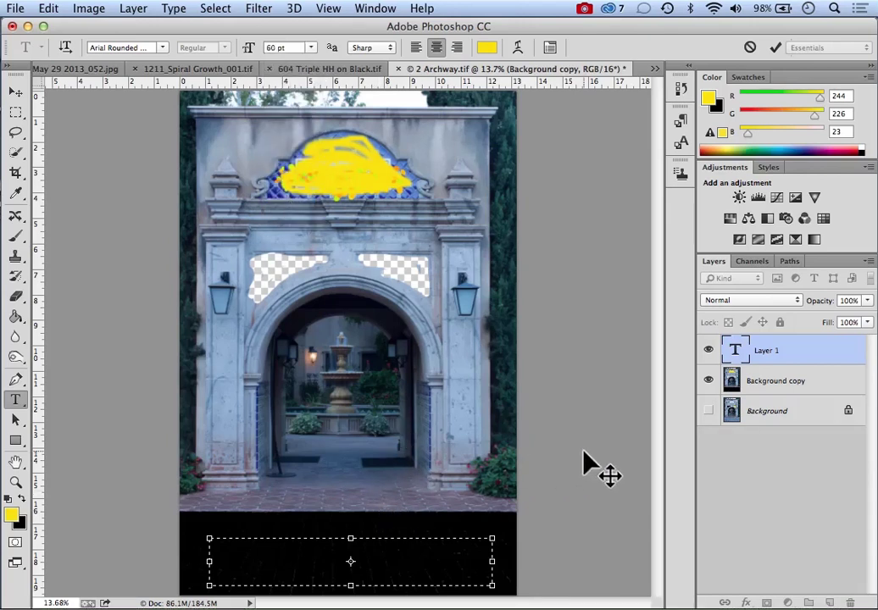
type("Tex")
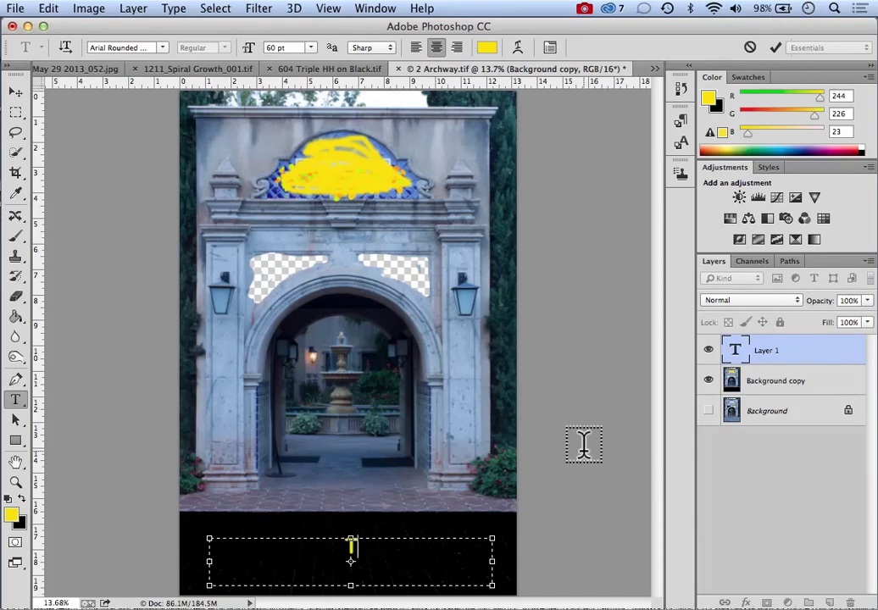
type("t Tool")
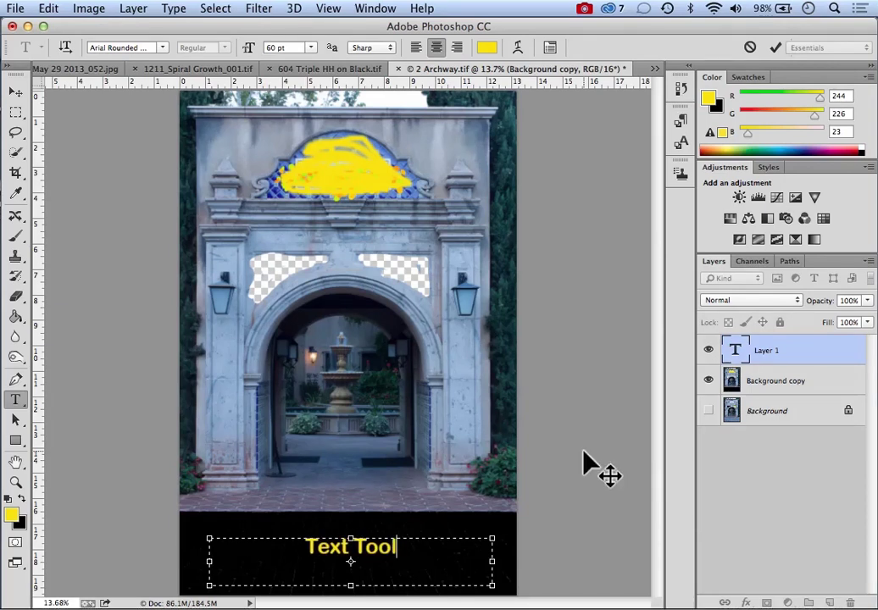
key("super+Return")
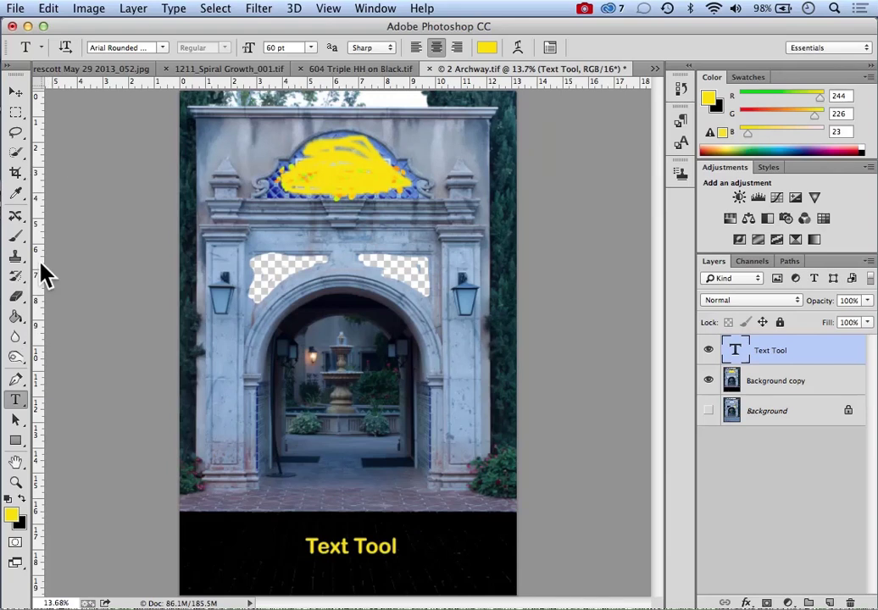
left_click(16, 319)
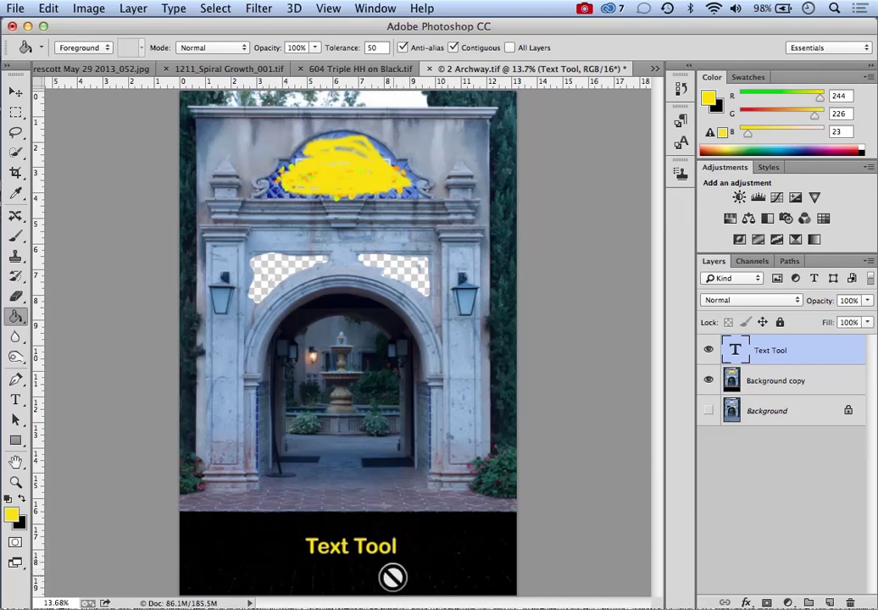
- On the Background copy layer, set the foreground colour to red and fill the black band
left_click(776, 390)
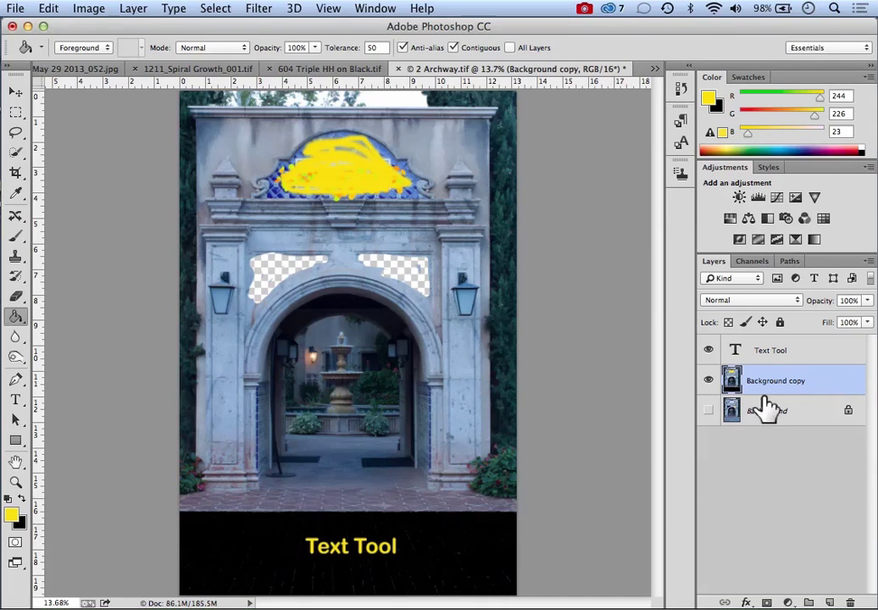
left_click(803, 360)
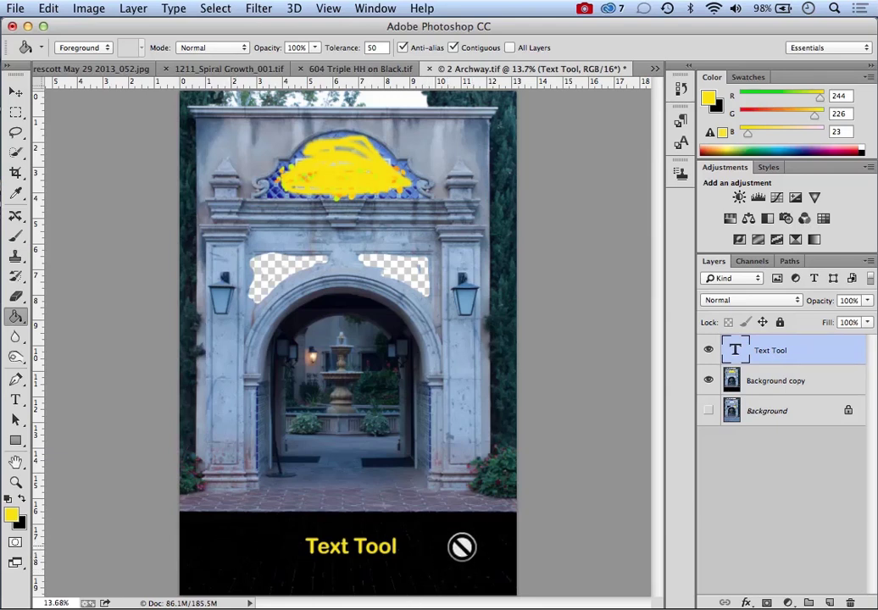
left_click(785, 387)
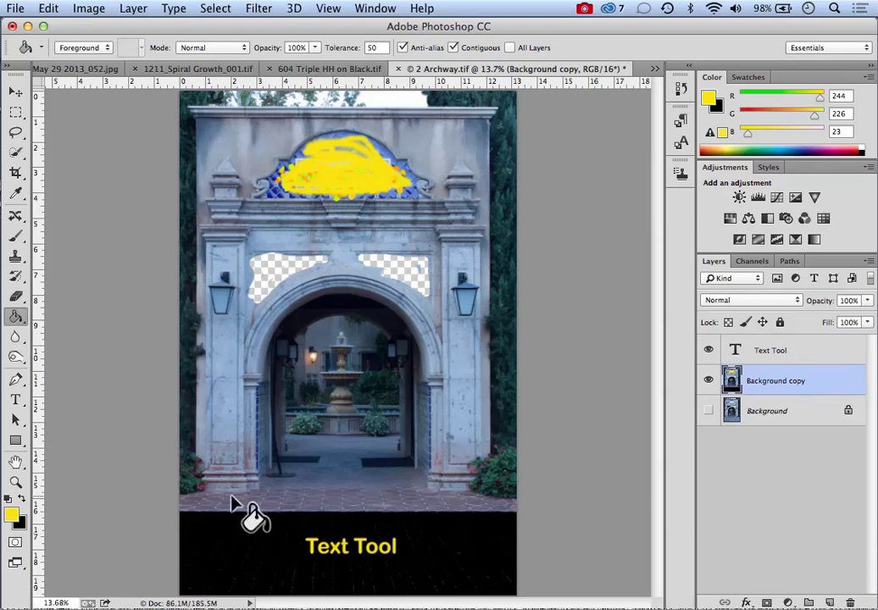
left_click(12, 514)
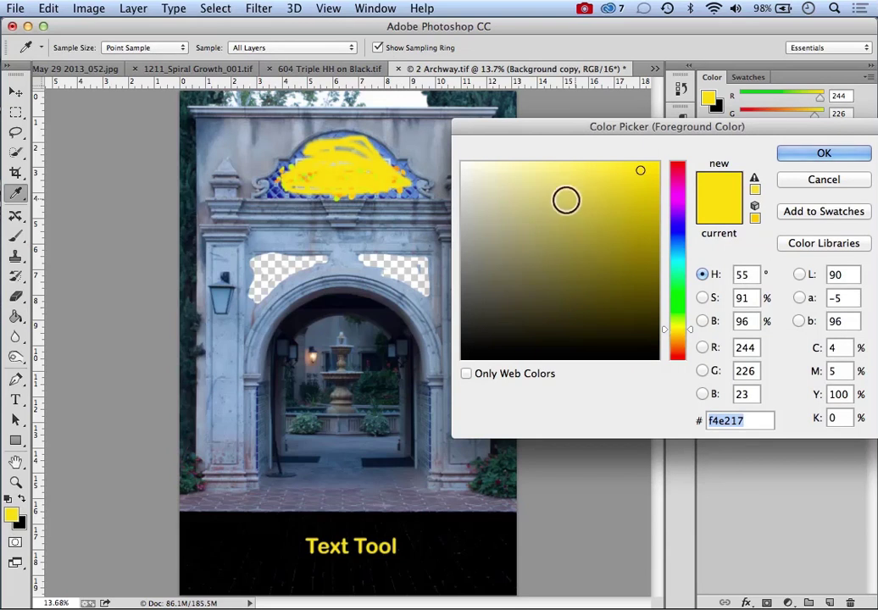
left_click(678, 168)
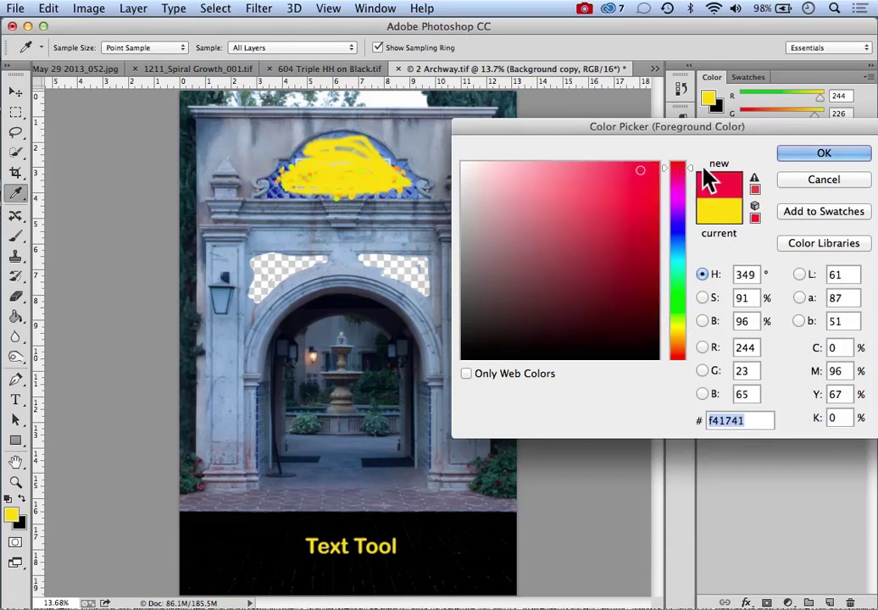
left_click(656, 180)
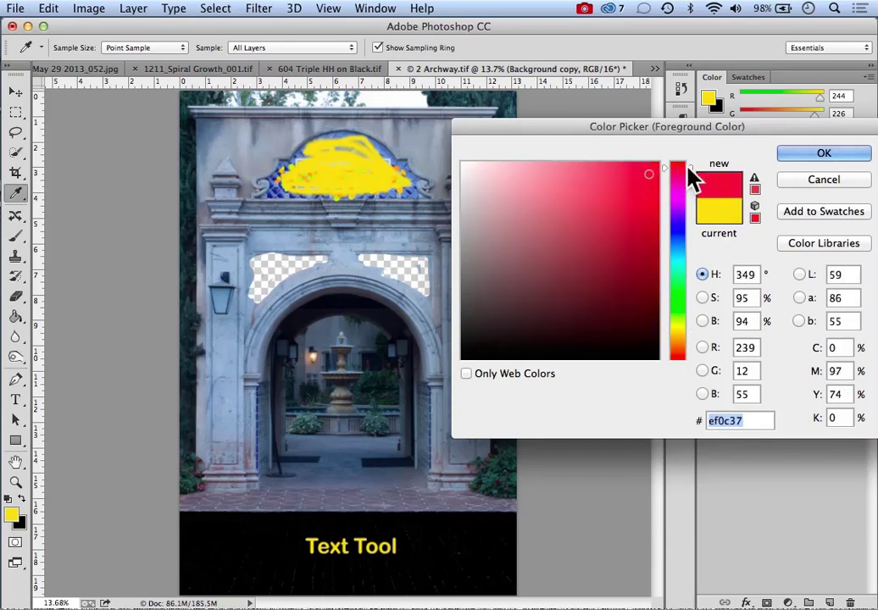
left_click(790, 159)
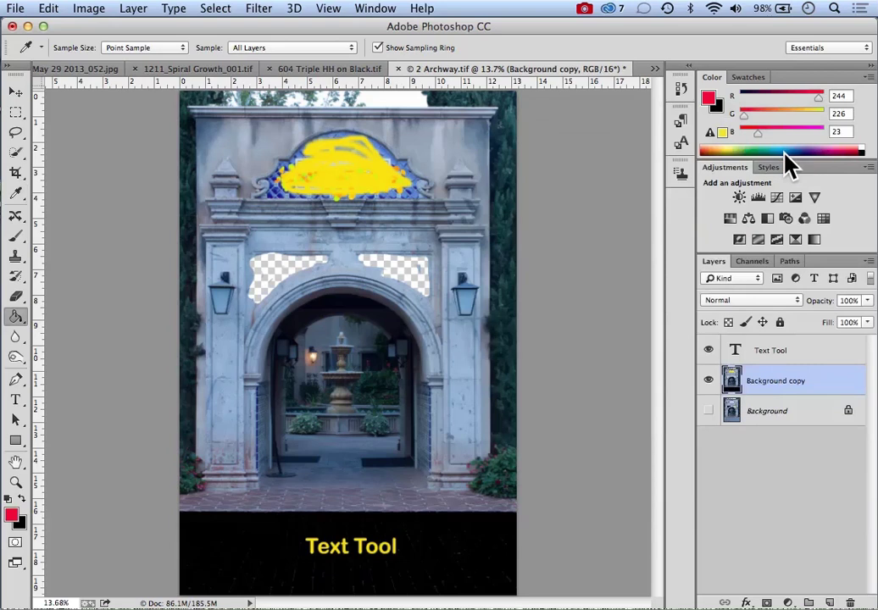
left_click(464, 571)
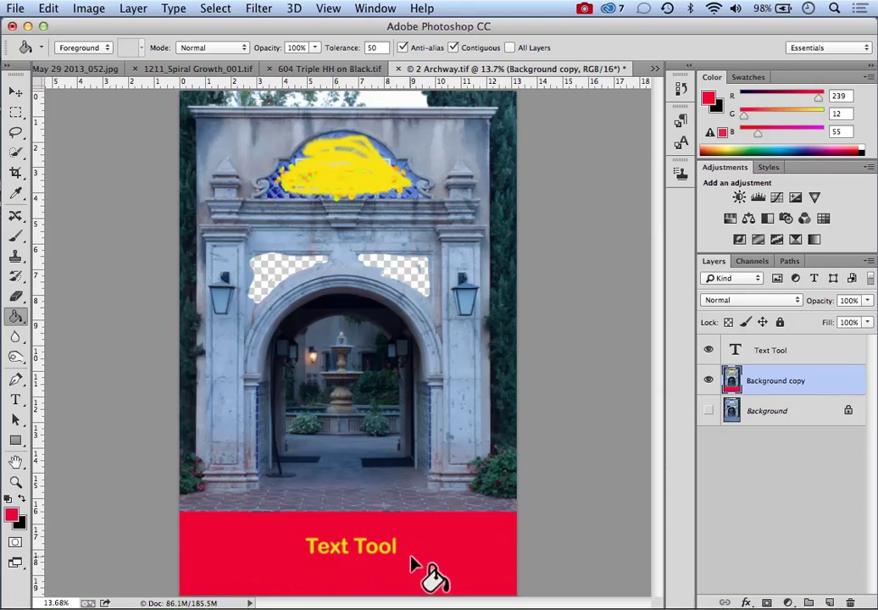
key("v")
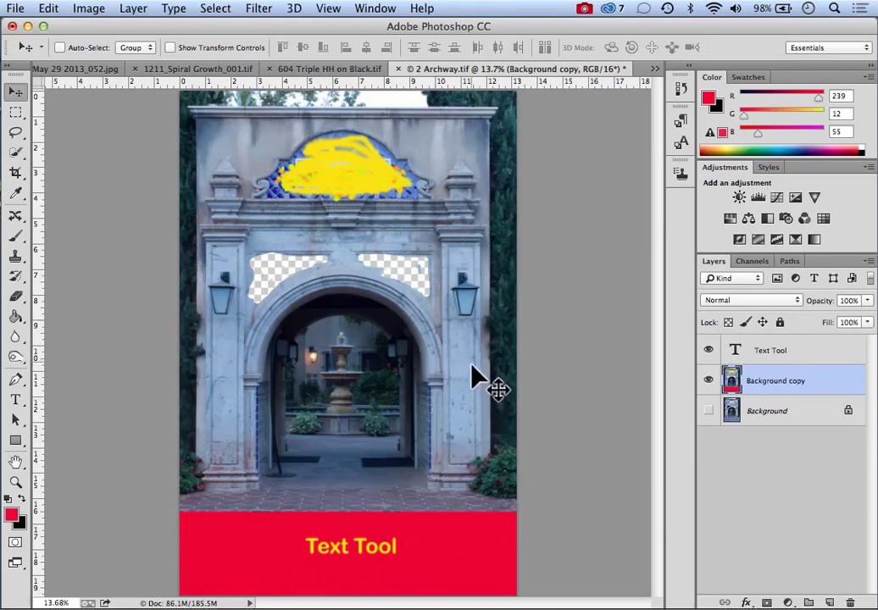
- Select the Burn Tool, open 1305_Prescott May 29 2013_052.jpg, and set Range to Shadows
left_click(24, 367)
left_click(26, 370)
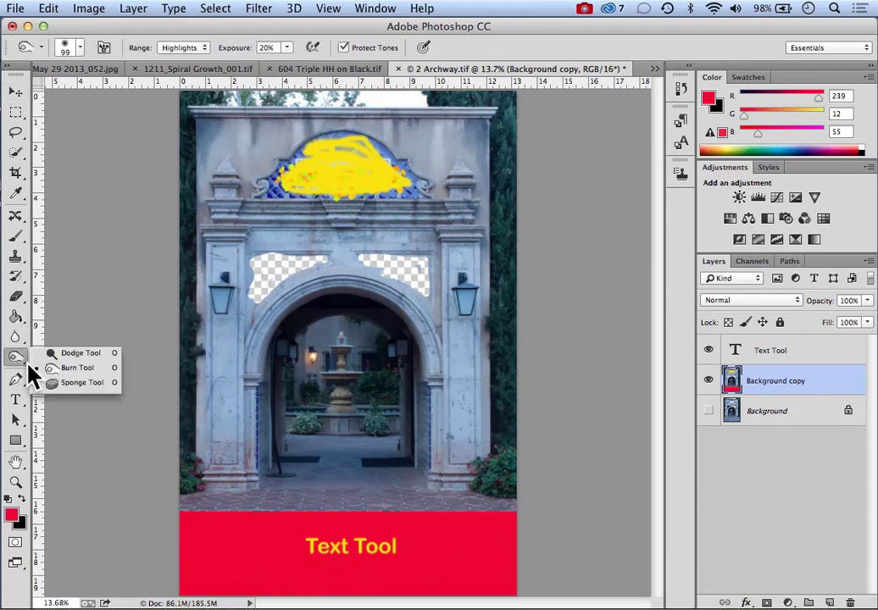
left_click(104, 370)
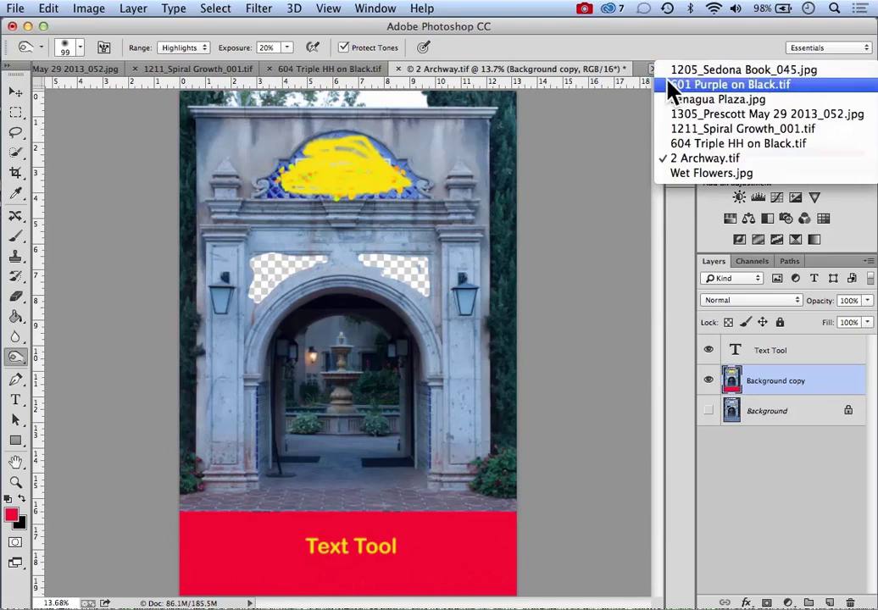
left_click(716, 116)
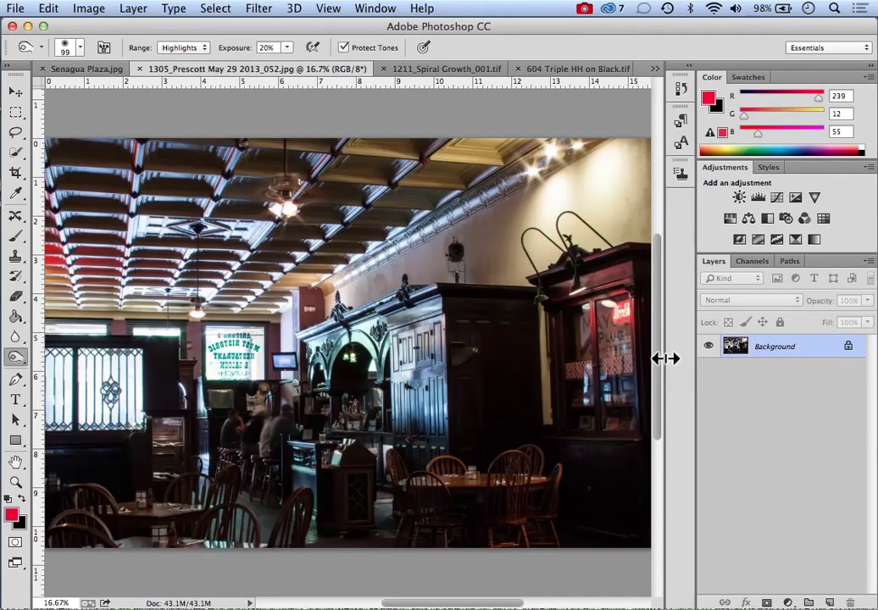
key("alt+shift+s")
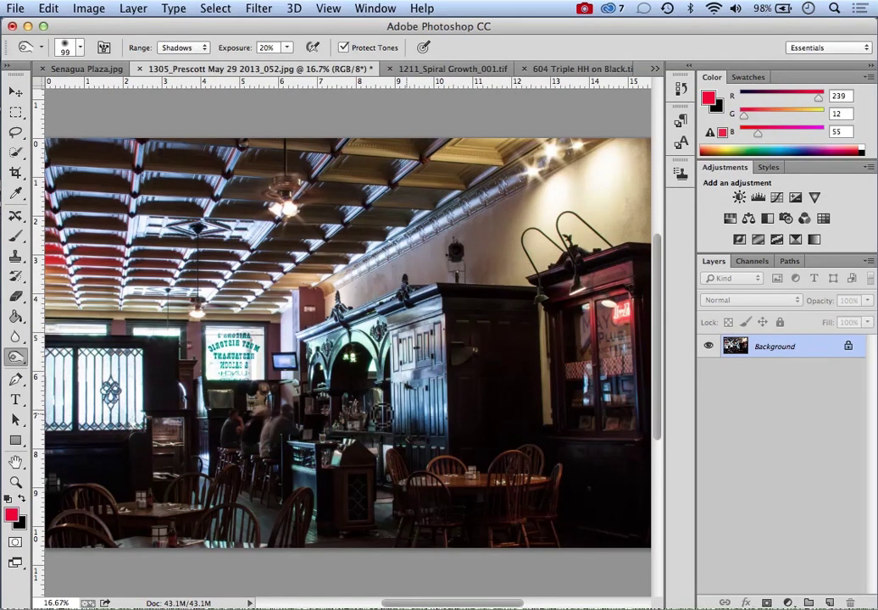
right_click(28, 370)
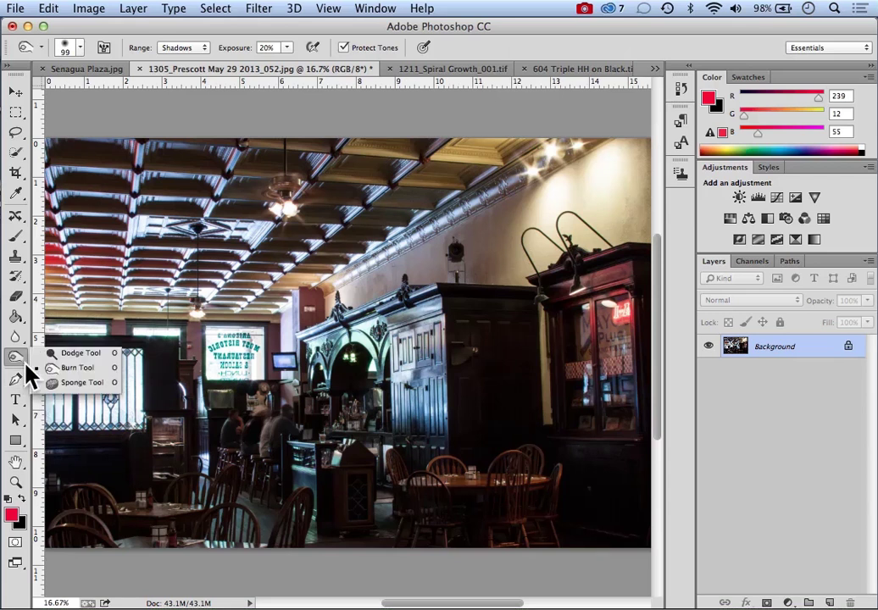
left_click(95, 369)
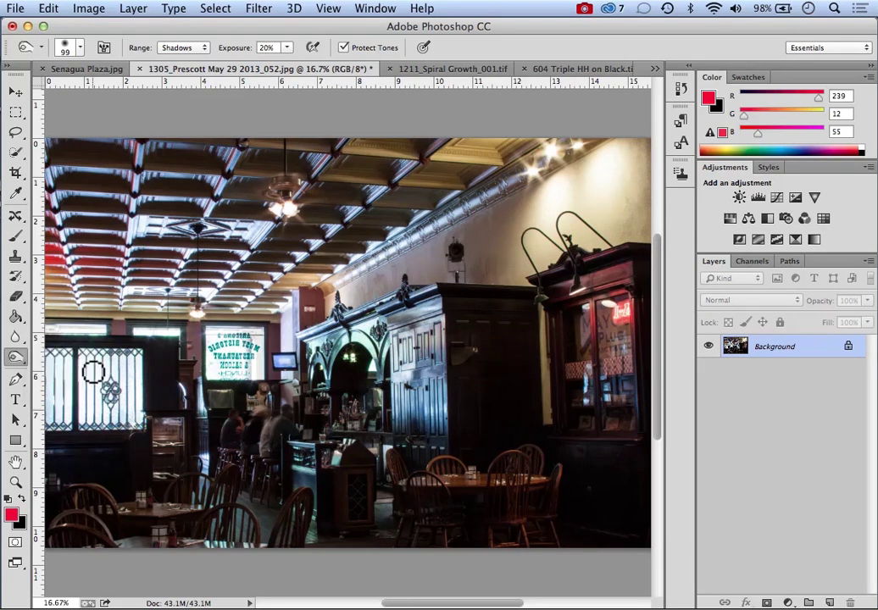
- Choose the Dodge Tool at 18% exposure and brush over the dark central cabinet
left_click(23, 363)
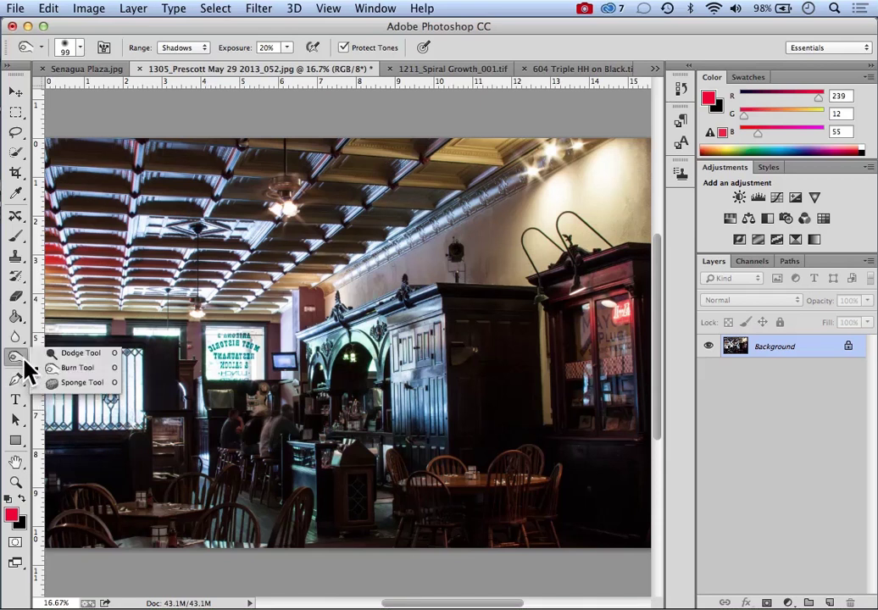
left_click(78, 353)
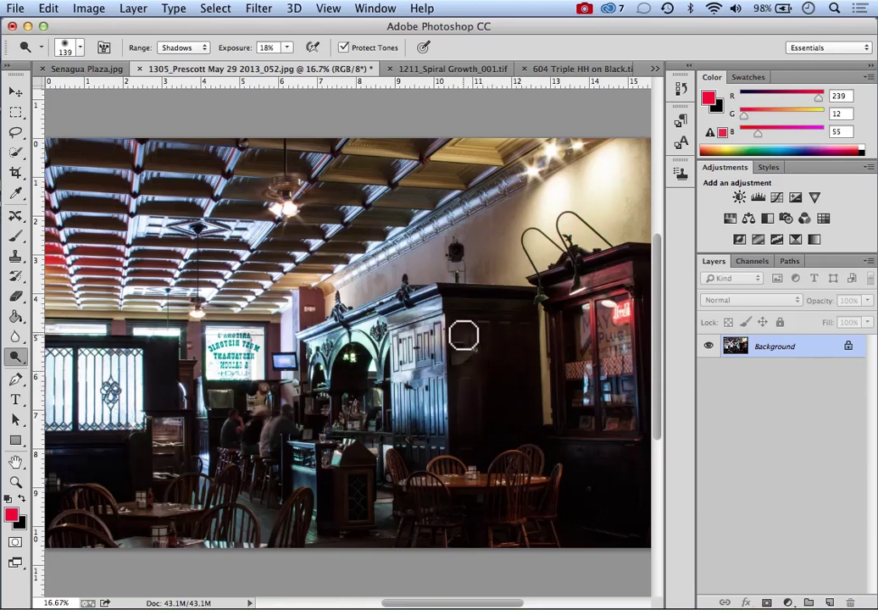
left_click_drag(461, 324, 512, 327)
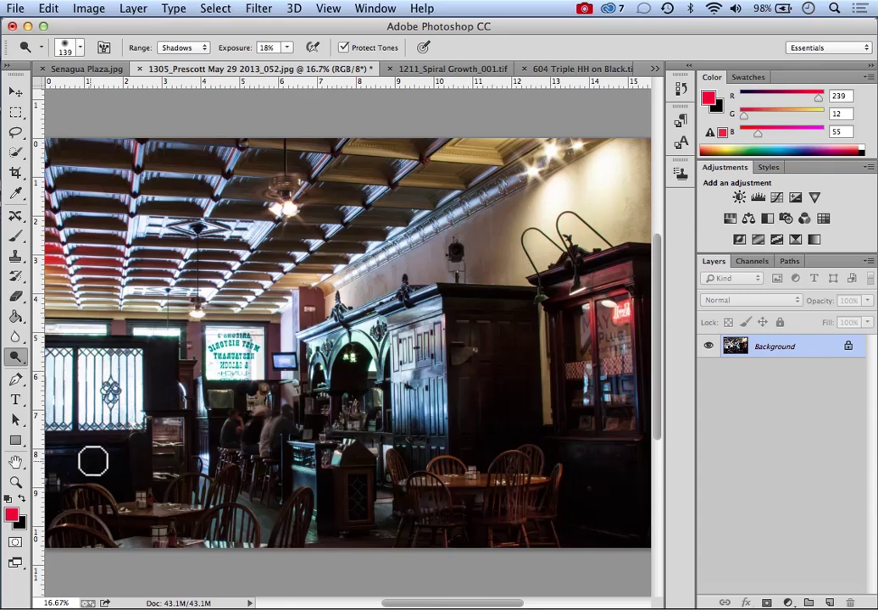
- Zoom in and dodge the chair backs, the pillar top by the window and the lower bar cabinet panel
left_click(16, 483)
left_click(94, 472)
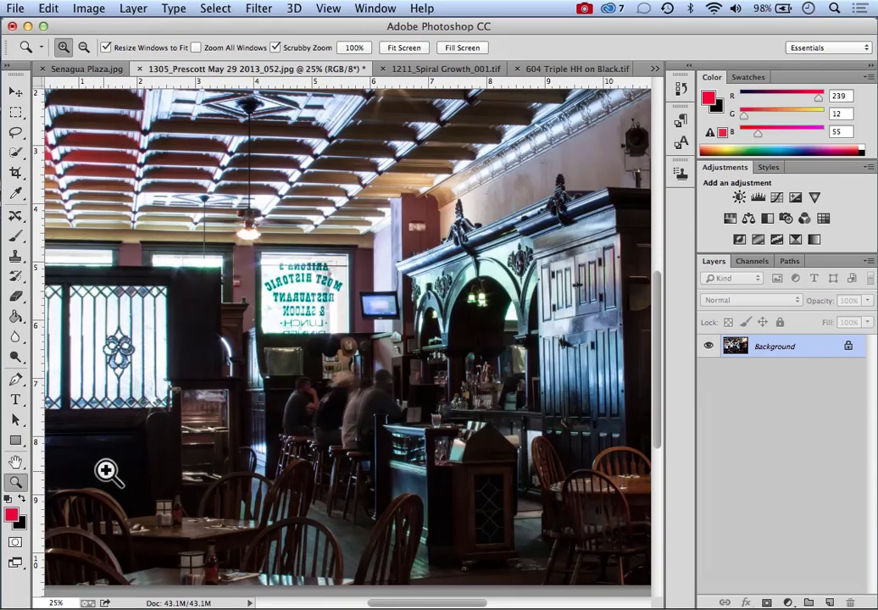
left_click(117, 470)
scroll(384, 605, "left", 3)
scroll(384, 605, "left", 5)
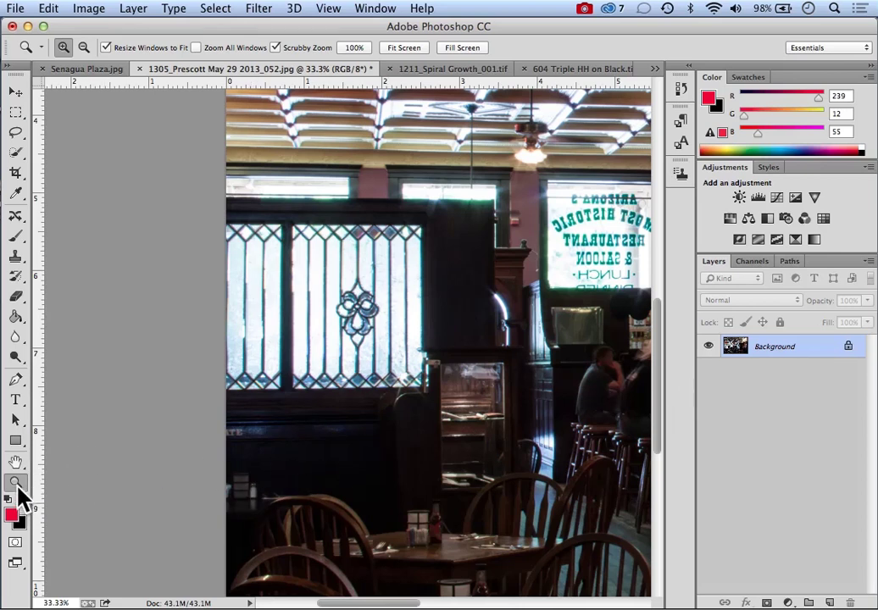
left_click(16, 357)
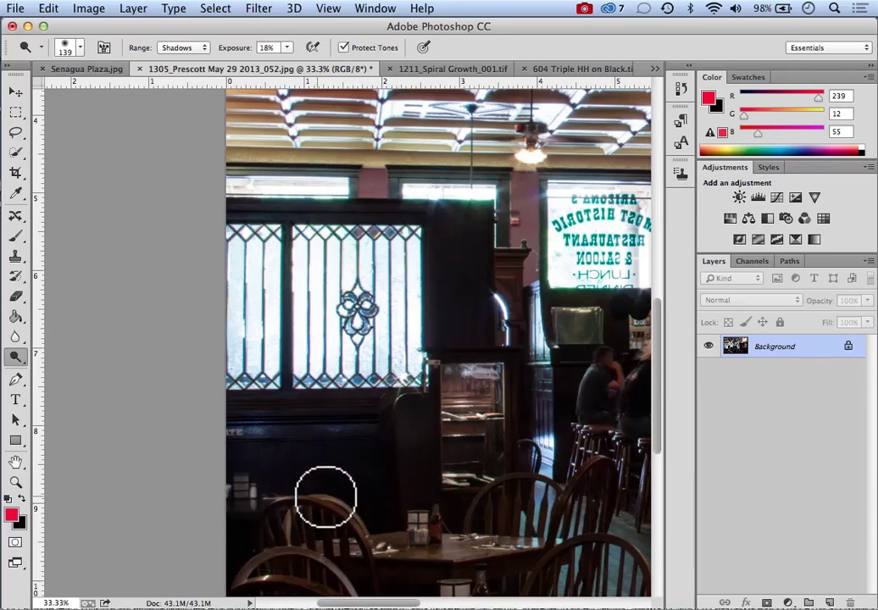
left_click_drag(299, 514, 358, 593)
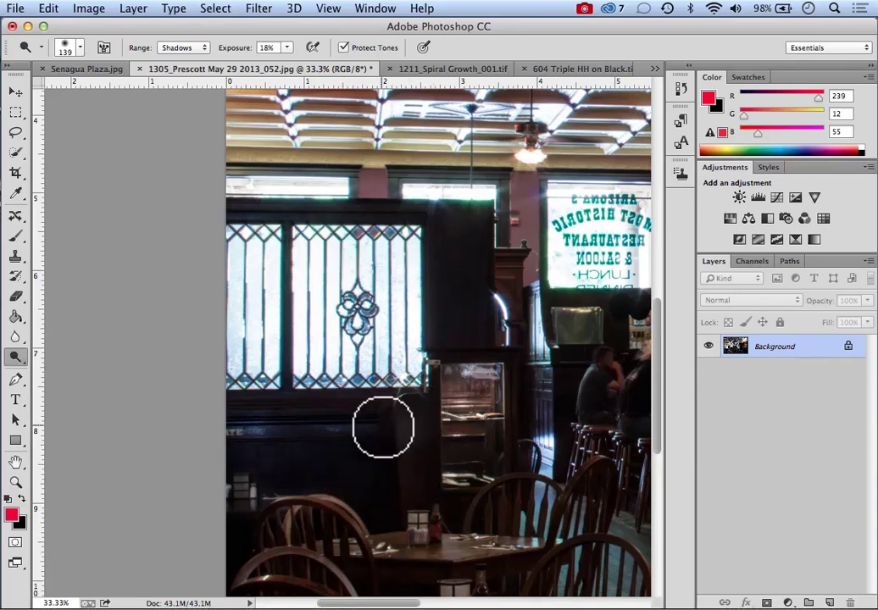
mouse_move(402, 513)
left_mouse_down()
mouse_move(439, 412)
mouse_move(402, 446)
mouse_move(400, 519)
mouse_move(417, 418)
mouse_move(398, 530)
mouse_move(372, 536)
mouse_move(398, 480)
mouse_move(396, 418)
mouse_move(398, 512)
mouse_move(370, 529)
mouse_move(425, 421)
mouse_move(475, 479)
mouse_move(310, 431)
mouse_move(304, 438)
mouse_move(404, 430)
mouse_move(318, 435)
mouse_move(383, 444)
mouse_move(301, 464)
mouse_move(371, 467)
mouse_move(317, 477)
mouse_move(399, 479)
mouse_move(286, 450)
mouse_move(361, 460)
mouse_move(428, 486)
mouse_move(391, 505)
mouse_move(346, 461)
mouse_move(322, 453)
mouse_move(368, 467)
mouse_move(325, 446)
mouse_move(281, 451)
mouse_move(245, 513)
mouse_move(262, 489)
mouse_move(291, 475)
mouse_move(369, 488)
mouse_move(259, 455)
mouse_move(244, 442)
mouse_move(267, 435)
mouse_move(376, 447)
mouse_move(264, 416)
mouse_move(452, 419)
mouse_move(526, 497)
mouse_move(562, 508)
mouse_move(380, 495)
mouse_move(447, 482)
mouse_move(415, 407)
mouse_move(434, 479)
mouse_move(363, 301)
mouse_move(358, 359)
mouse_move(449, 397)
mouse_move(613, 511)
mouse_move(597, 545)
mouse_move(598, 534)
mouse_move(590, 576)
left_mouse_up()
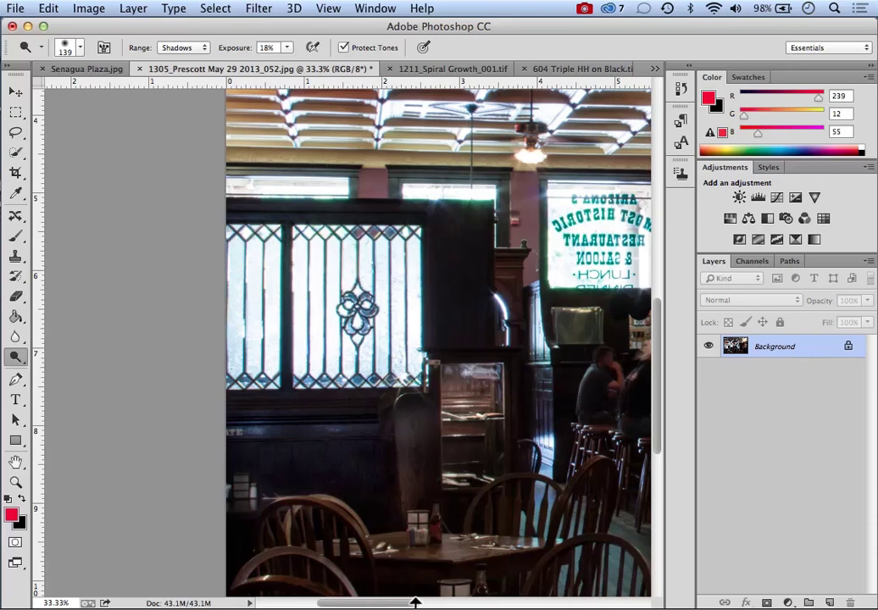
left_click_drag(412, 604, 480, 604)
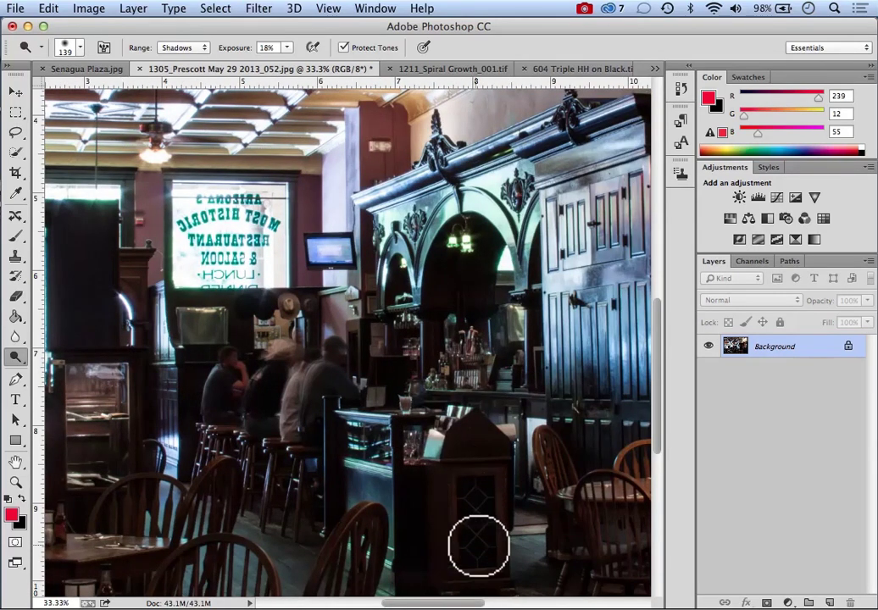
mouse_move(474, 489)
left_mouse_down()
mouse_move(477, 567)
mouse_move(484, 499)
mouse_move(480, 569)
mouse_move(476, 497)
mouse_move(471, 551)
mouse_move(481, 574)
mouse_move(567, 592)
mouse_move(517, 558)
mouse_move(483, 494)
mouse_move(483, 559)
mouse_move(491, 537)
mouse_move(472, 498)
mouse_move(477, 559)
mouse_move(500, 553)
mouse_move(558, 568)
mouse_move(515, 553)
mouse_move(536, 502)
mouse_move(476, 462)
mouse_move(450, 461)
mouse_move(458, 441)
mouse_move(477, 433)
mouse_move(498, 451)
mouse_move(469, 452)
mouse_move(477, 438)
mouse_move(493, 441)
mouse_move(458, 445)
mouse_move(486, 437)
left_mouse_up()
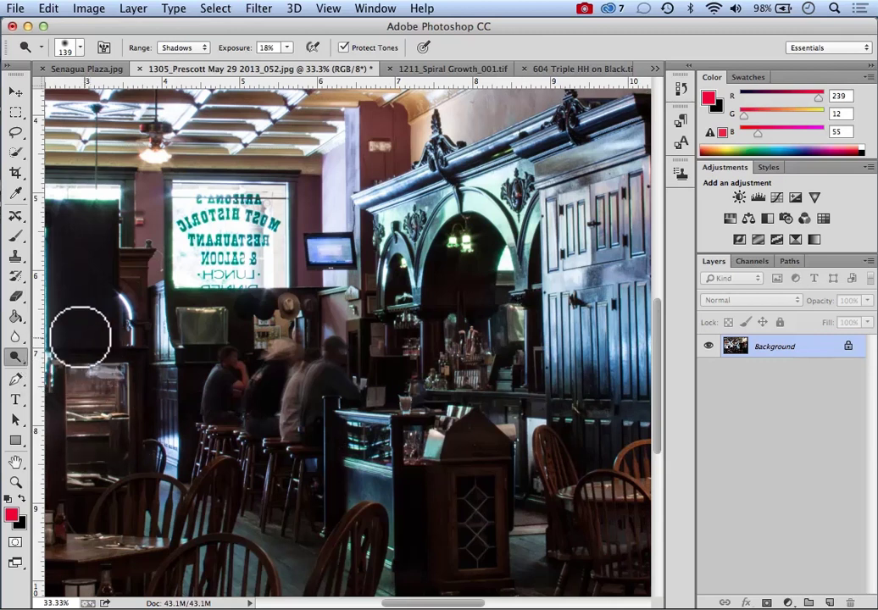
- Select the Burn Tool and set its Range to Highlights
left_click(17, 358)
left_click(65, 371)
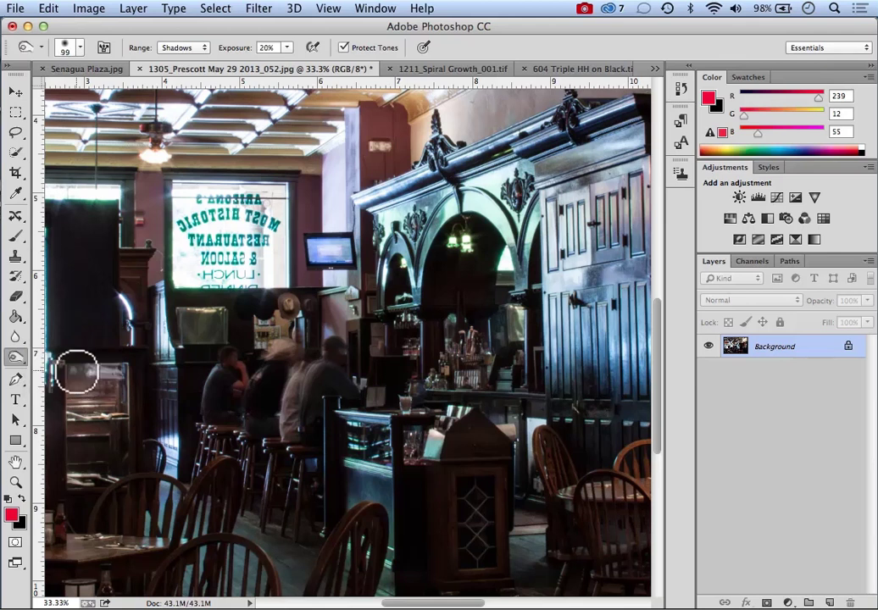
left_click(203, 49)
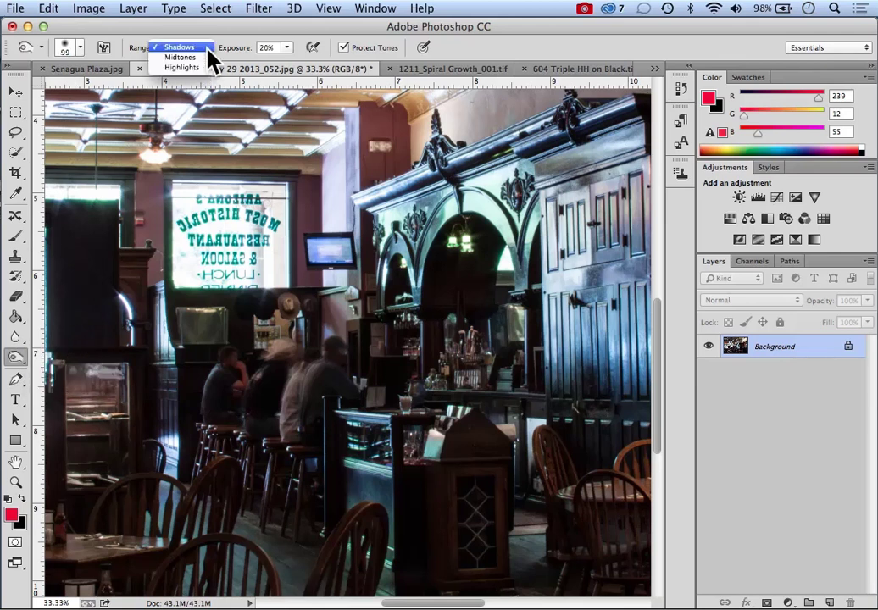
left_click(196, 71)
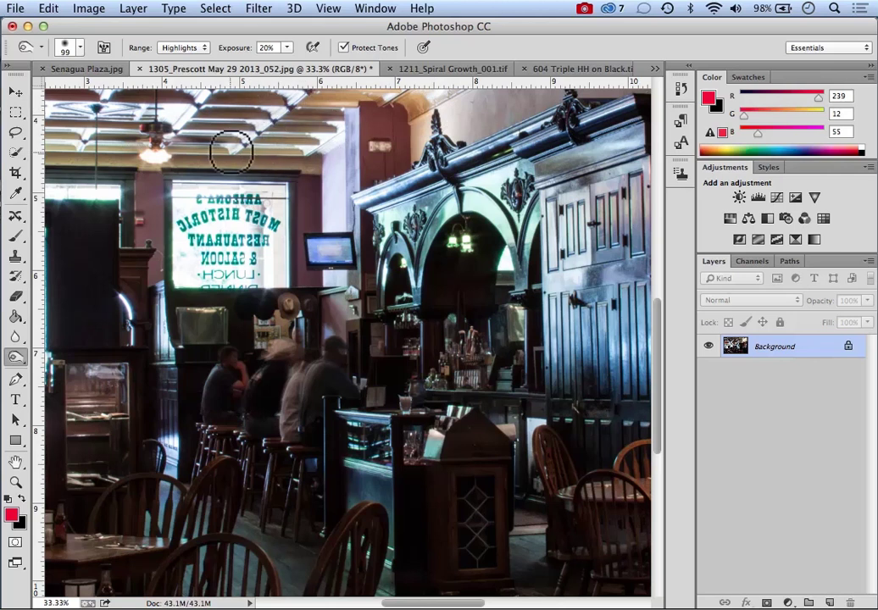
- Burn over the ceiling panels, top-left strip, window sign edge and cabinet panels
left_click_drag(156, 114, 201, 112)
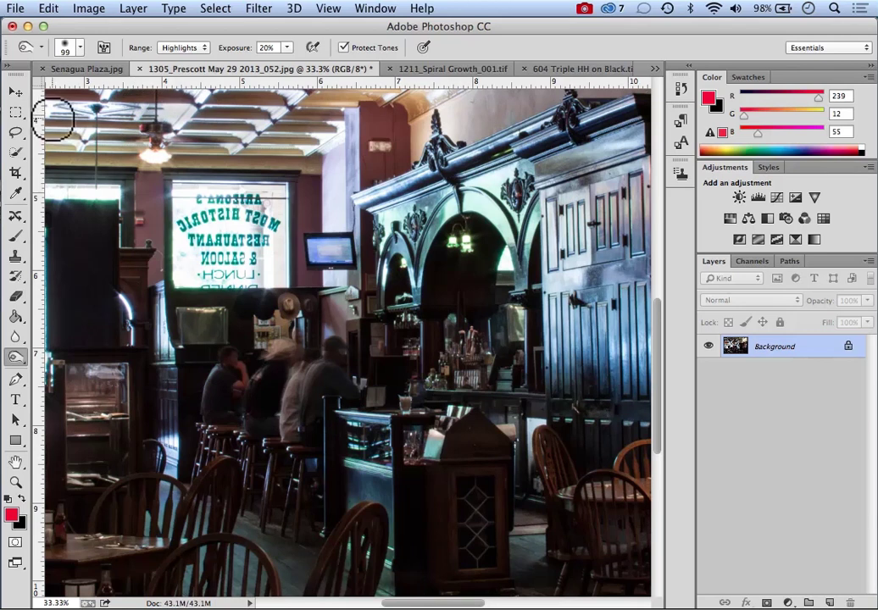
mouse_move(53, 214)
left_mouse_down()
mouse_move(55, 196)
mouse_move(105, 195)
left_mouse_up()
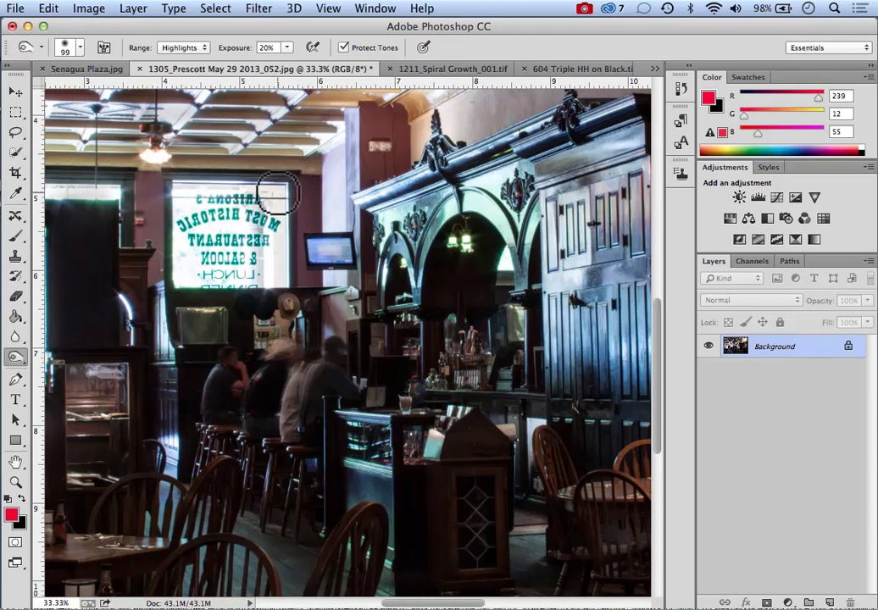
mouse_move(272, 192)
left_mouse_down()
mouse_move(273, 275)
mouse_move(189, 274)
mouse_move(186, 197)
mouse_move(266, 202)
mouse_move(204, 255)
mouse_move(197, 274)
mouse_move(220, 261)
mouse_move(234, 234)
mouse_move(245, 289)
mouse_move(324, 310)
mouse_move(324, 321)
mouse_move(131, 311)
mouse_move(159, 322)
mouse_move(241, 325)
mouse_move(325, 311)
mouse_move(467, 313)
mouse_move(441, 241)
mouse_move(399, 228)
mouse_move(396, 247)
mouse_move(415, 231)
mouse_move(392, 227)
mouse_move(454, 199)
mouse_move(521, 184)
mouse_move(532, 265)
mouse_move(515, 236)
mouse_move(465, 200)
mouse_move(512, 227)
mouse_move(519, 247)
mouse_move(498, 218)
mouse_move(428, 223)
mouse_move(417, 234)
mouse_move(422, 187)
mouse_move(386, 112)
mouse_move(534, 104)
mouse_move(410, 138)
mouse_move(582, 106)
mouse_move(532, 111)
mouse_move(402, 159)
mouse_move(415, 114)
mouse_move(514, 137)
mouse_move(416, 138)
mouse_move(379, 156)
mouse_move(384, 133)
mouse_move(426, 137)
left_mouse_up()
mouse_move(585, 243)
left_mouse_down()
mouse_move(558, 345)
mouse_move(582, 201)
mouse_move(580, 394)
mouse_move(613, 315)
mouse_move(561, 228)
mouse_move(566, 219)
mouse_move(579, 387)
mouse_move(539, 479)
mouse_move(537, 426)
mouse_move(537, 477)
mouse_move(546, 468)
mouse_move(520, 494)
left_mouse_up()
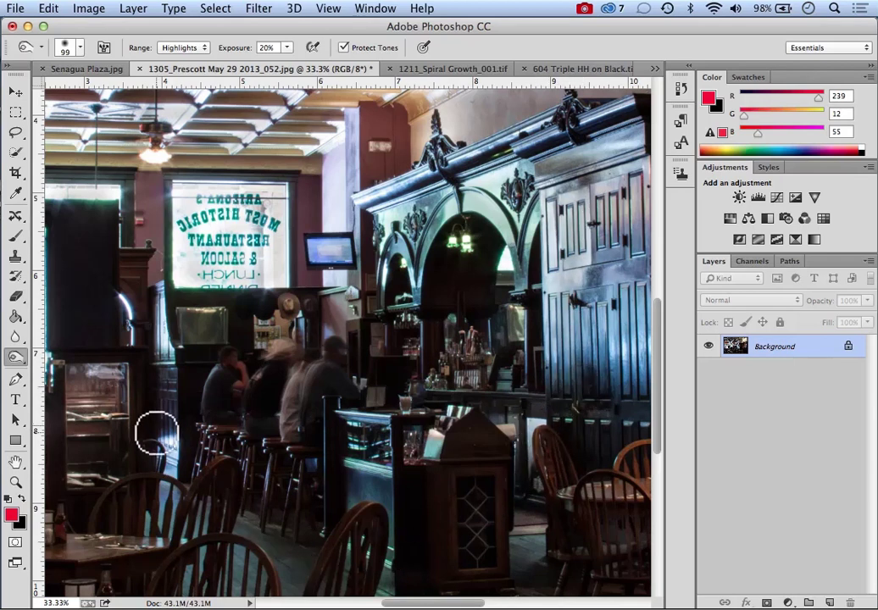
mouse_move(147, 323)
left_mouse_down()
mouse_move(153, 360)
mouse_move(117, 322)
mouse_move(116, 300)
mouse_move(138, 333)
mouse_move(114, 294)
left_mouse_up()
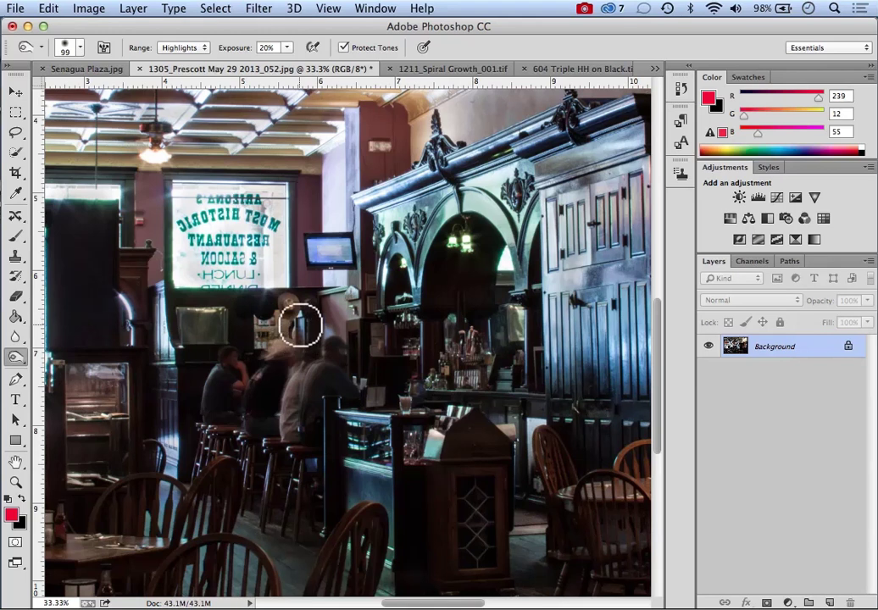
- Fit the restaurant photo to screen, then switch via Spiral Growth to 601 Purple on Black.tif
left_click(15, 485)
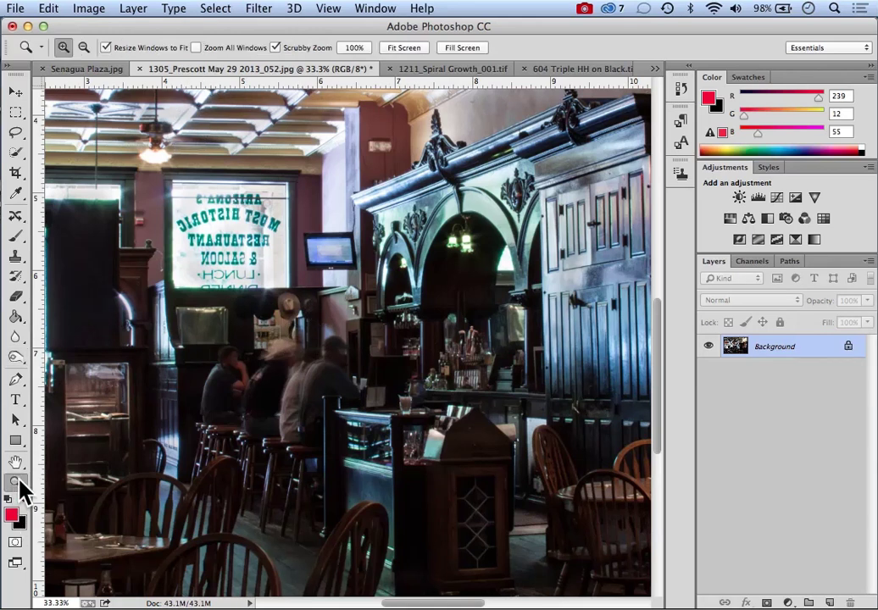
left_click(418, 49)
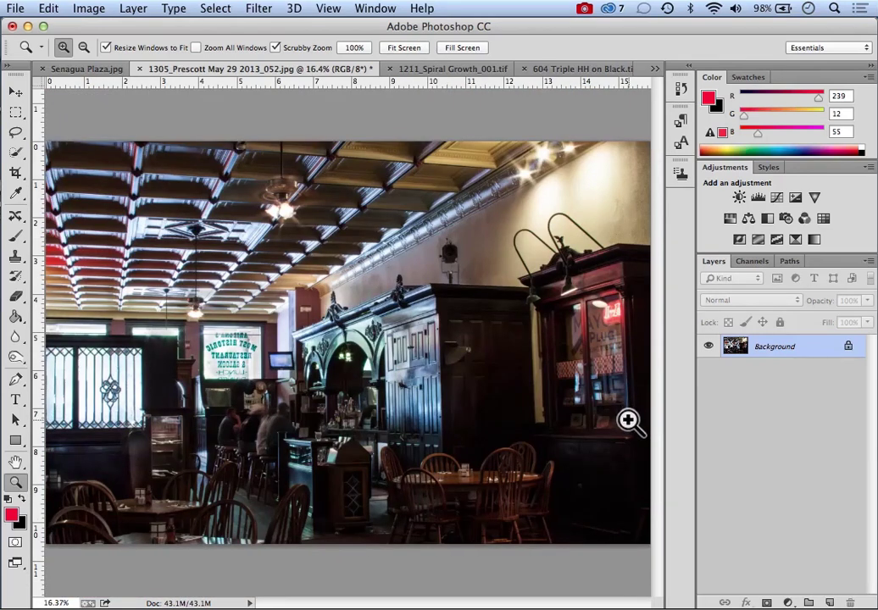
left_click(655, 69)
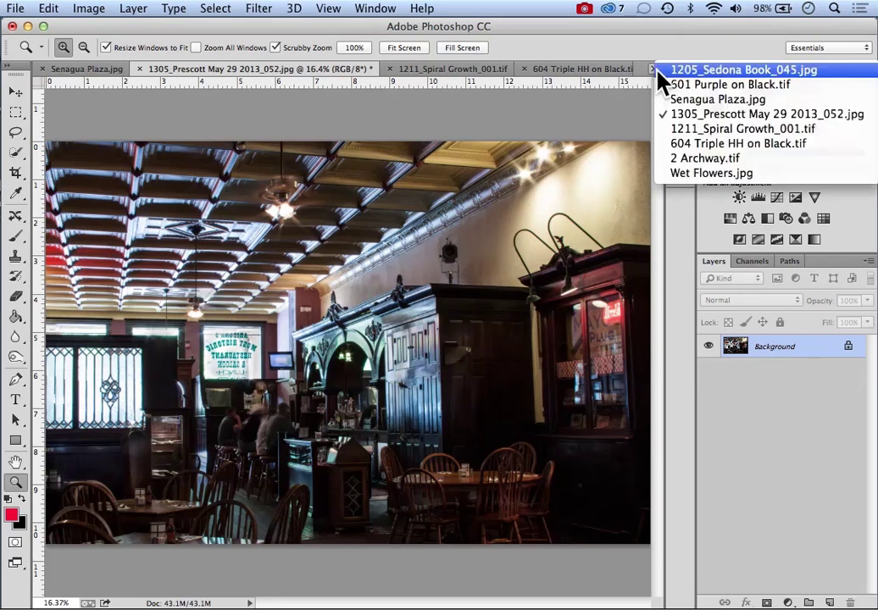
left_click(746, 131)
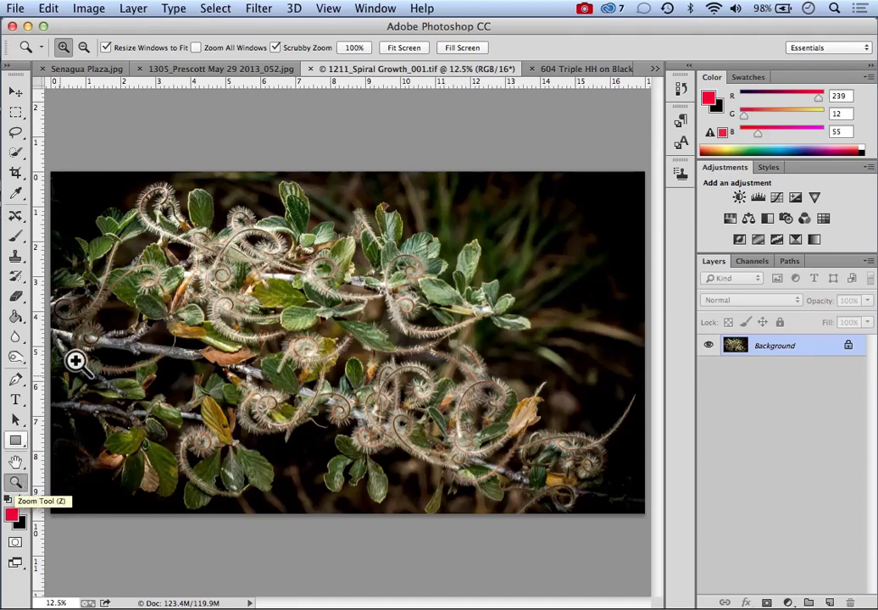
left_click(655, 69)
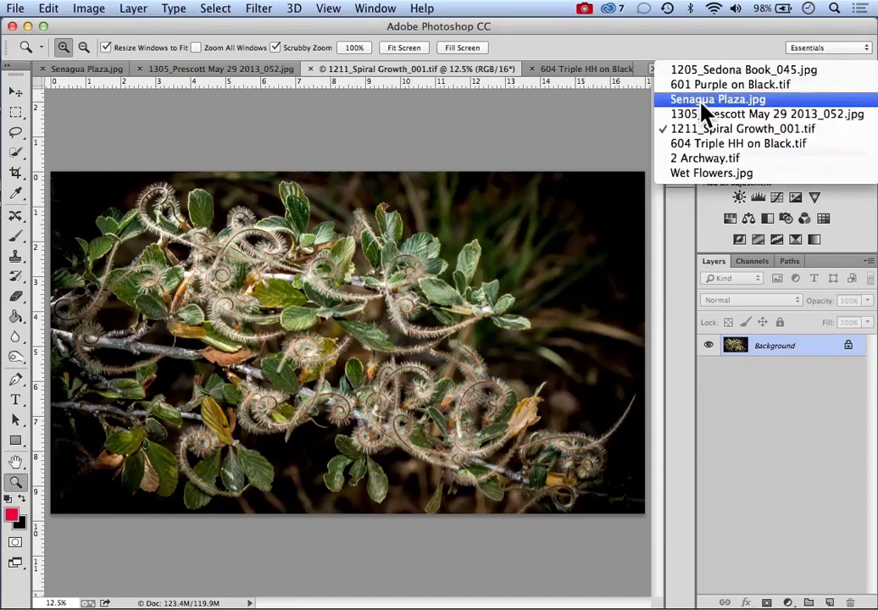
left_click(719, 85)
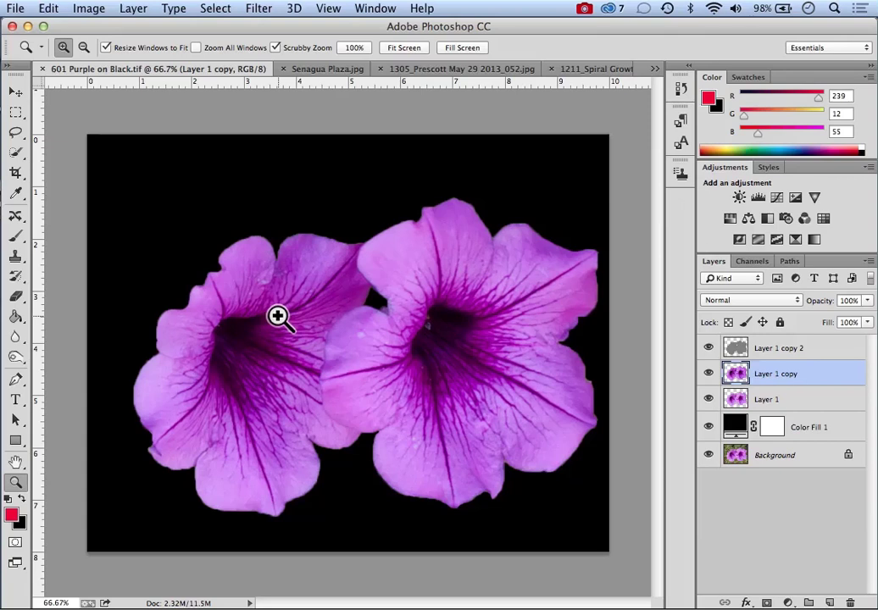
left_click(318, 337)
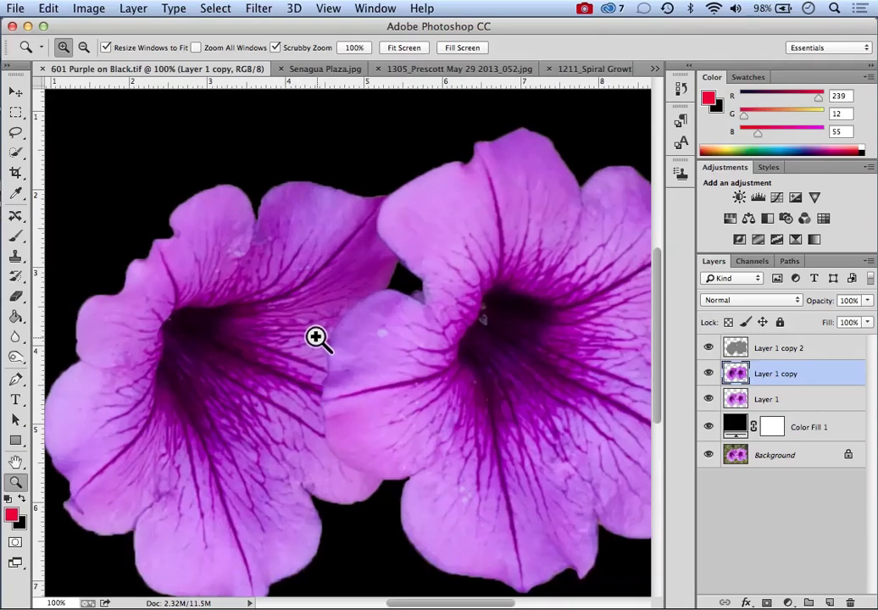
left_click(83, 48)
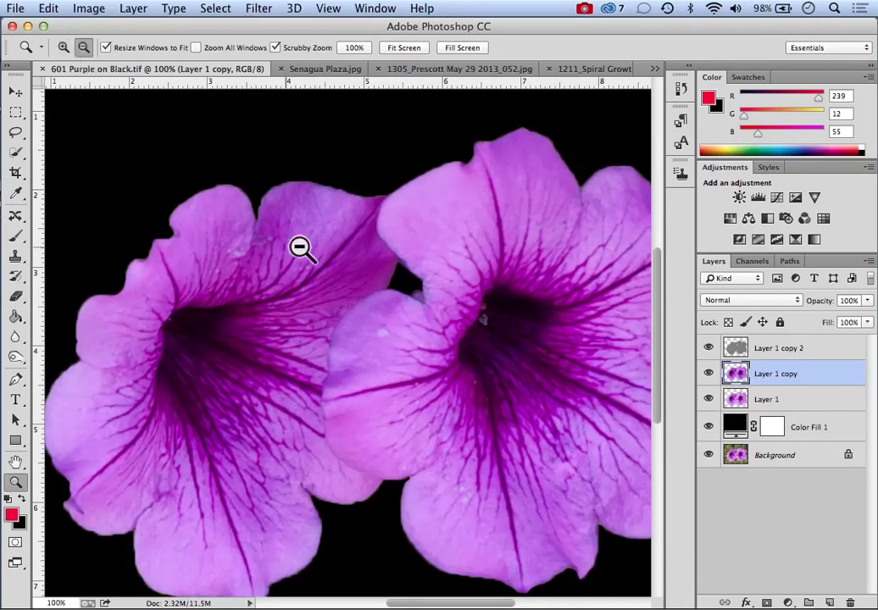
left_click(386, 328)
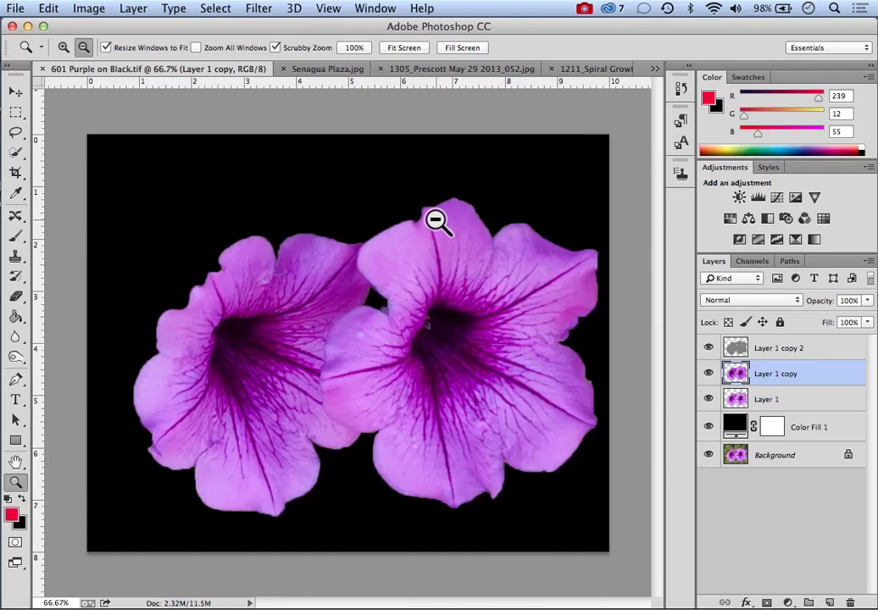
left_click(390, 290)
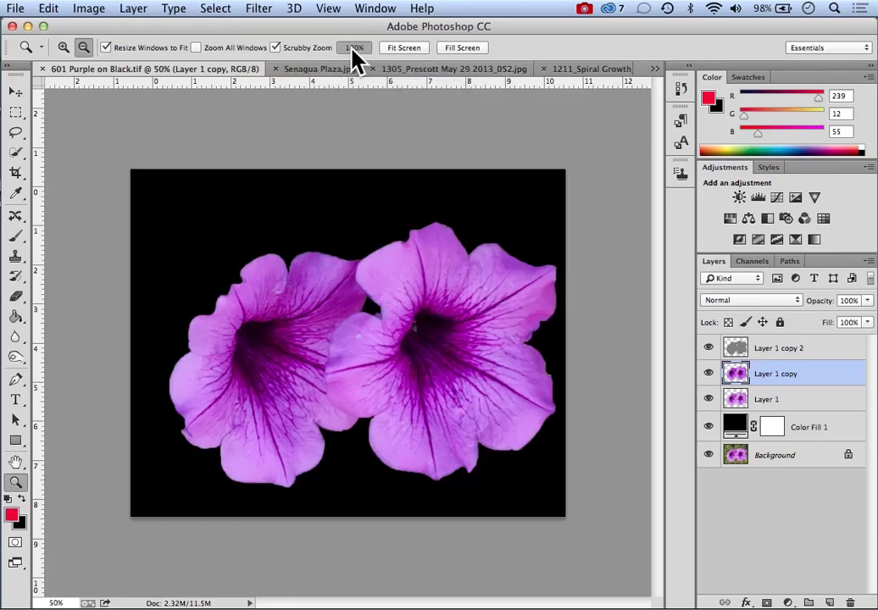
left_click(353, 48)
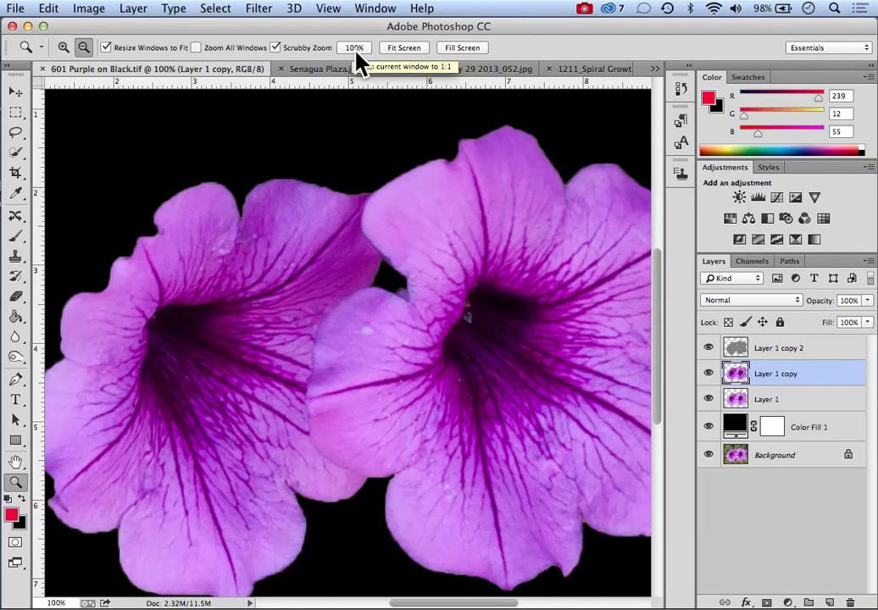
left_click(404, 48)
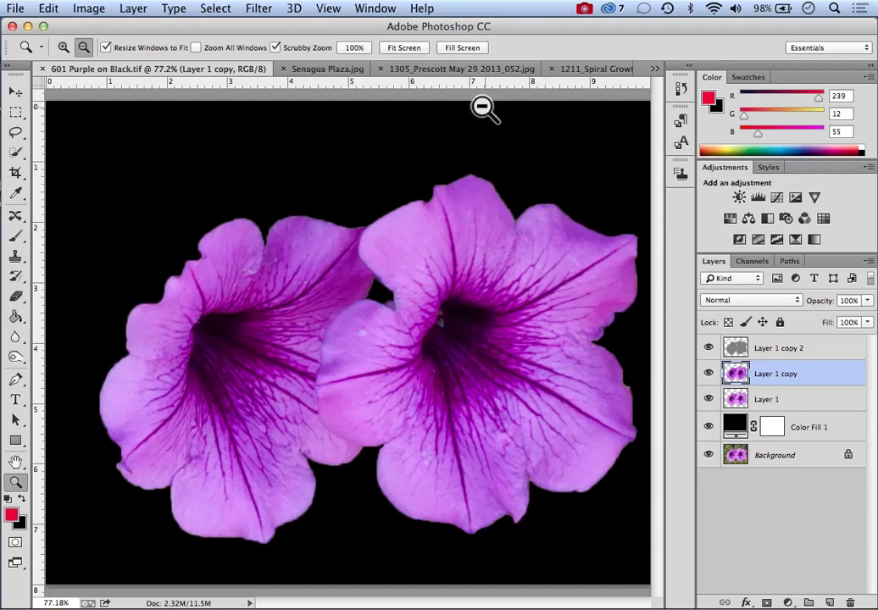
left_click(463, 49)
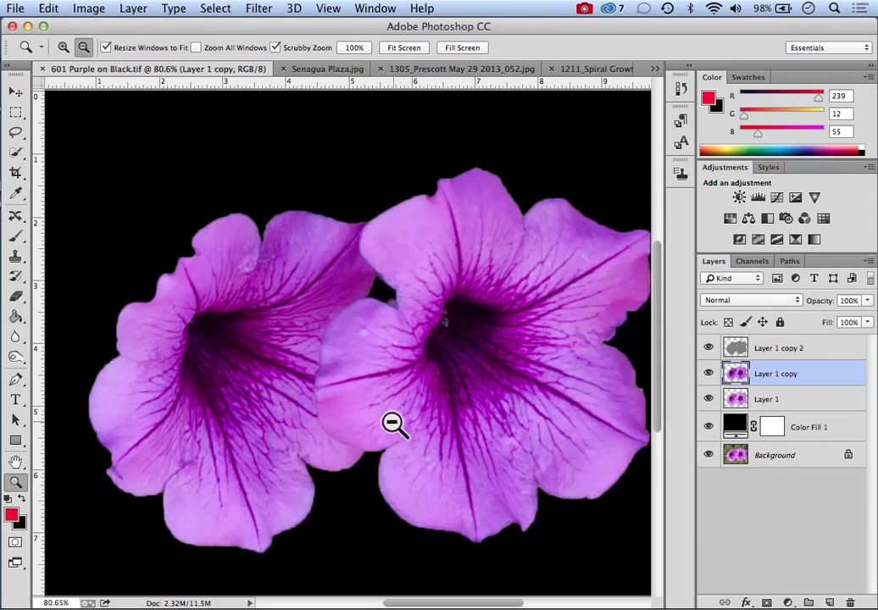
left_click(356, 49)
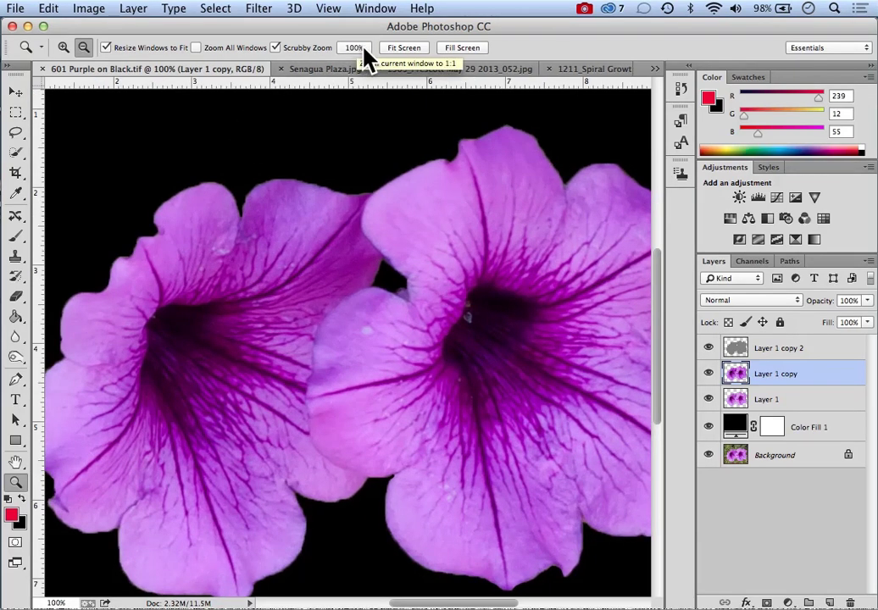
left_click(455, 49)
left_click(410, 48)
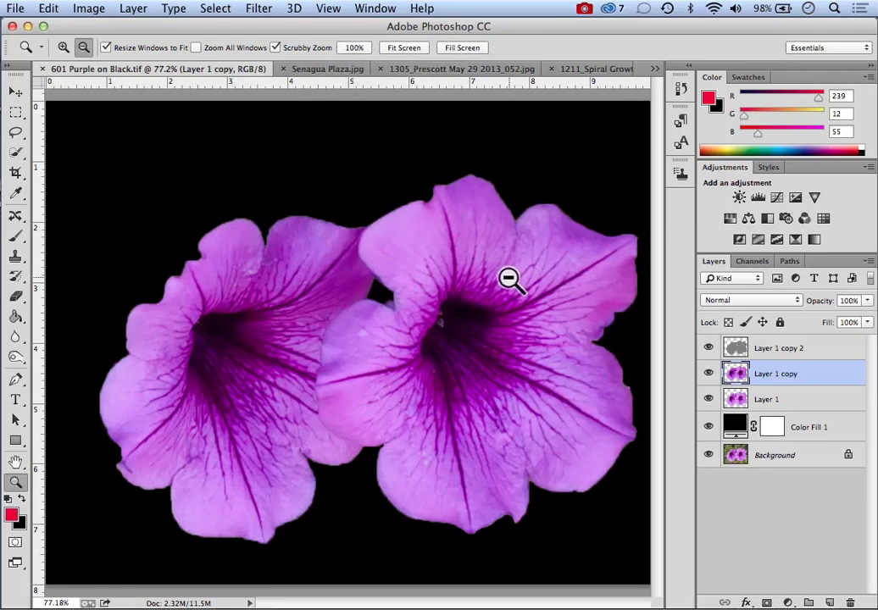
left_click(13, 517)
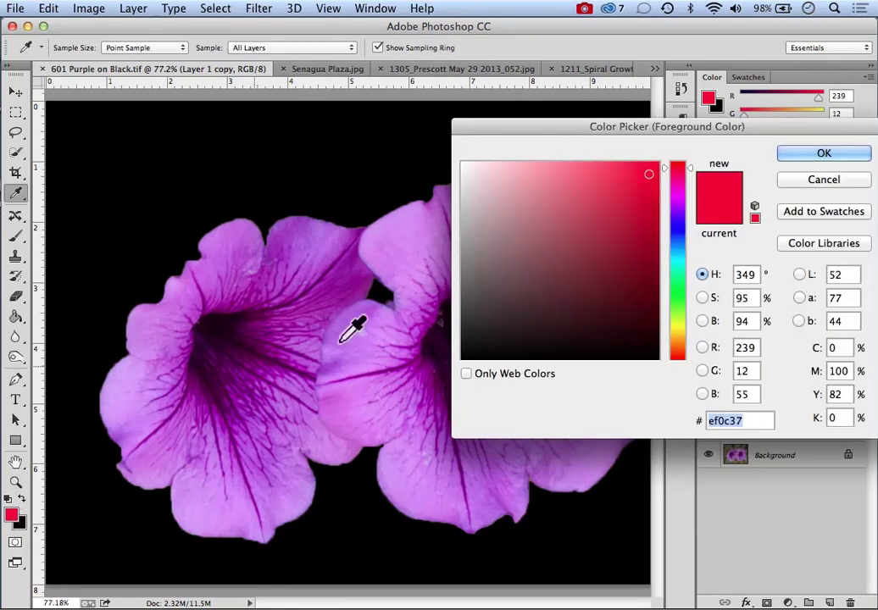
- Cancel the first colour picker, then reopen it and set the foreground to green 3bdd74
left_click(821, 182)
key("z")
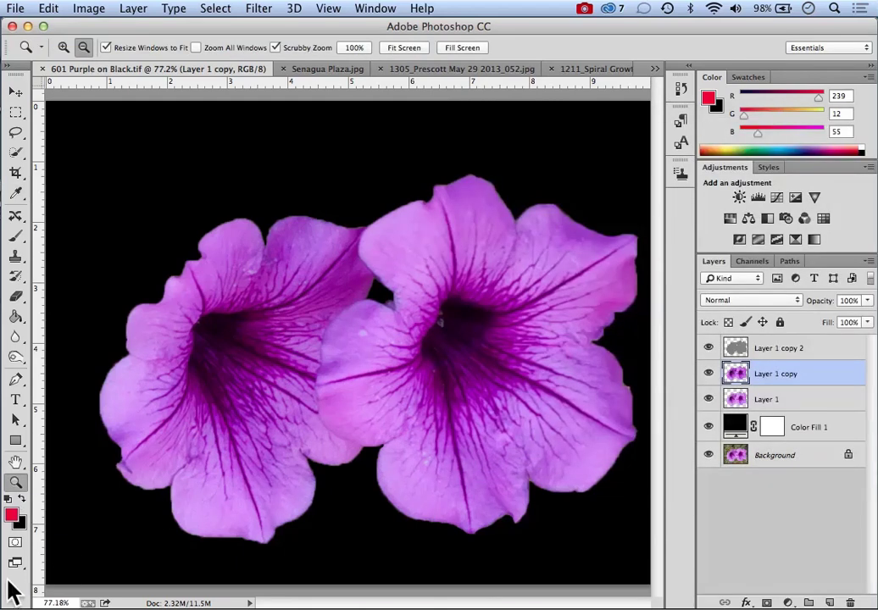
left_click(12, 515)
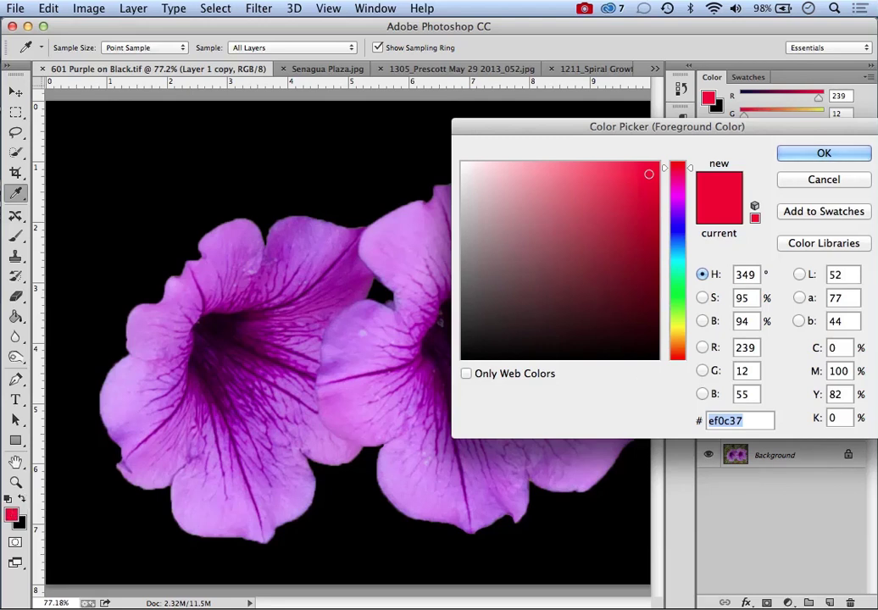
mouse_move(679, 323)
left_mouse_down()
mouse_move(680, 211)
mouse_move(678, 306)
left_mouse_up()
left_click_drag(679, 330, 679, 282)
left_click_drag(637, 207, 608, 186)
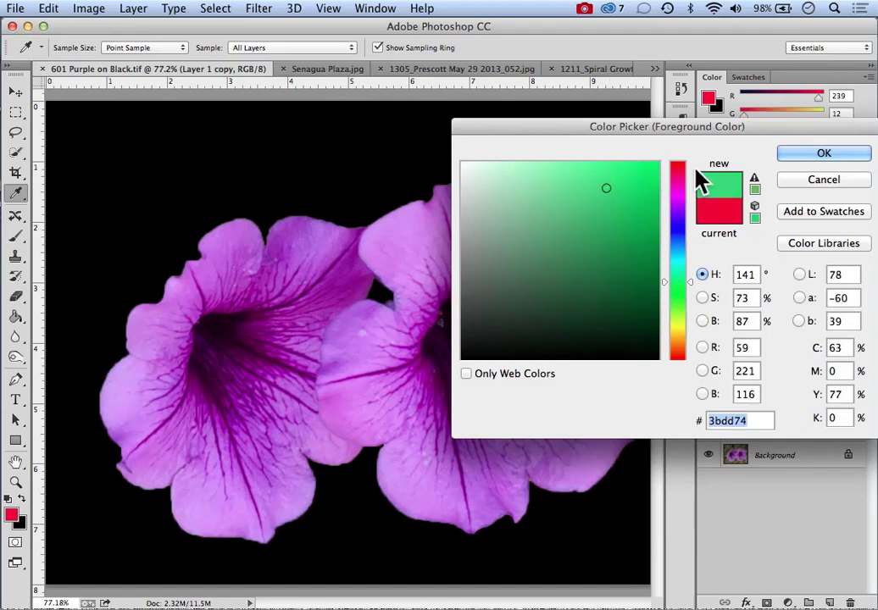
left_click(814, 156)
- Set the background colour to purple 5b1ae1 in the Color Picker
key("z")
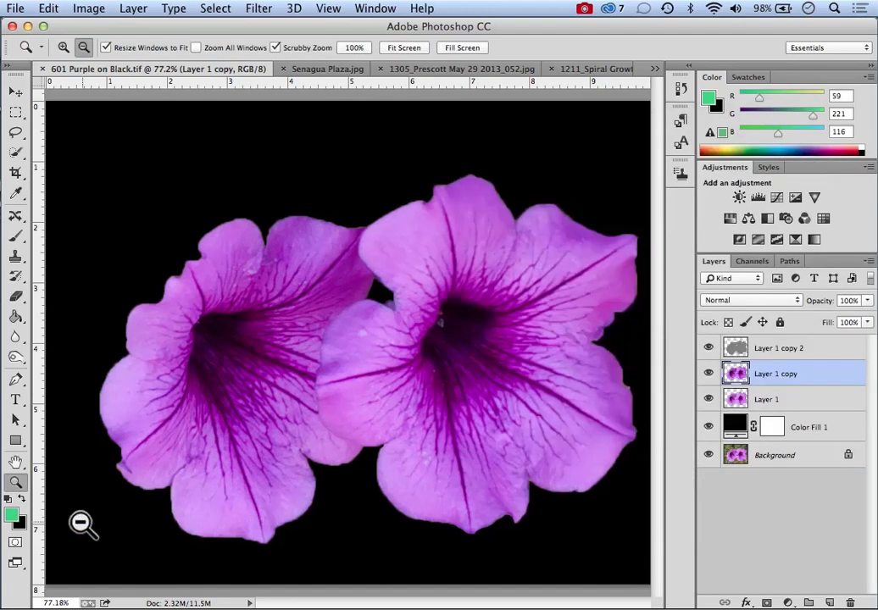
left_click(23, 526)
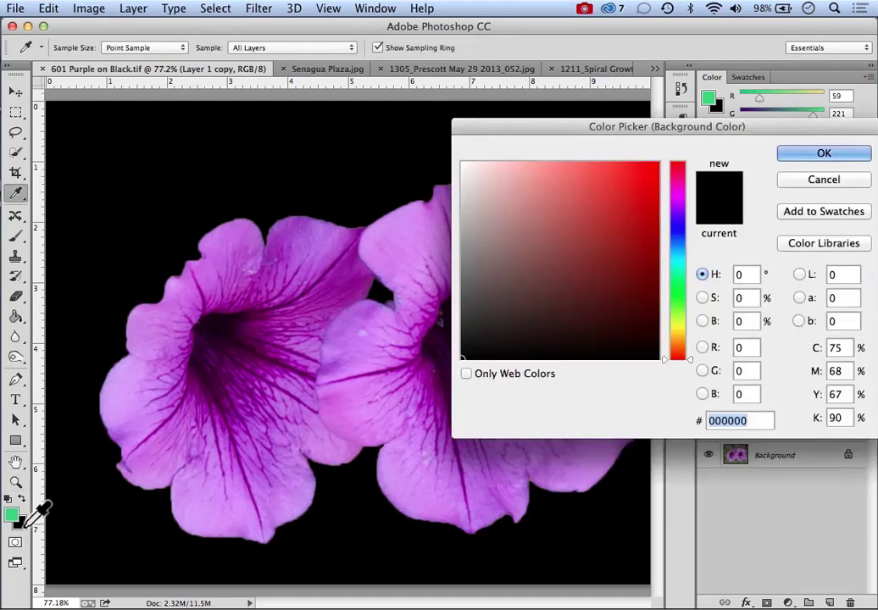
left_click(680, 275)
left_click_drag(679, 275, 681, 217)
left_click(636, 190)
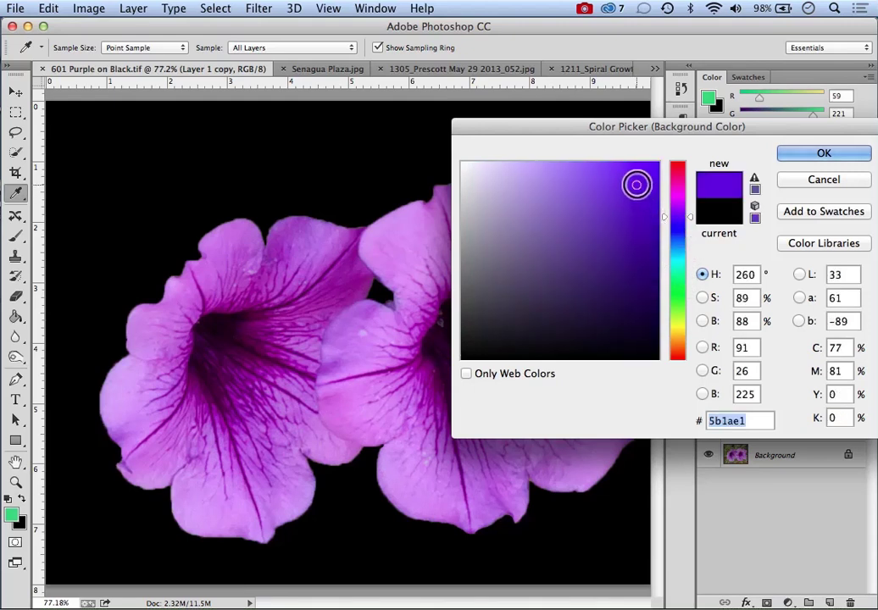
left_click(829, 155)
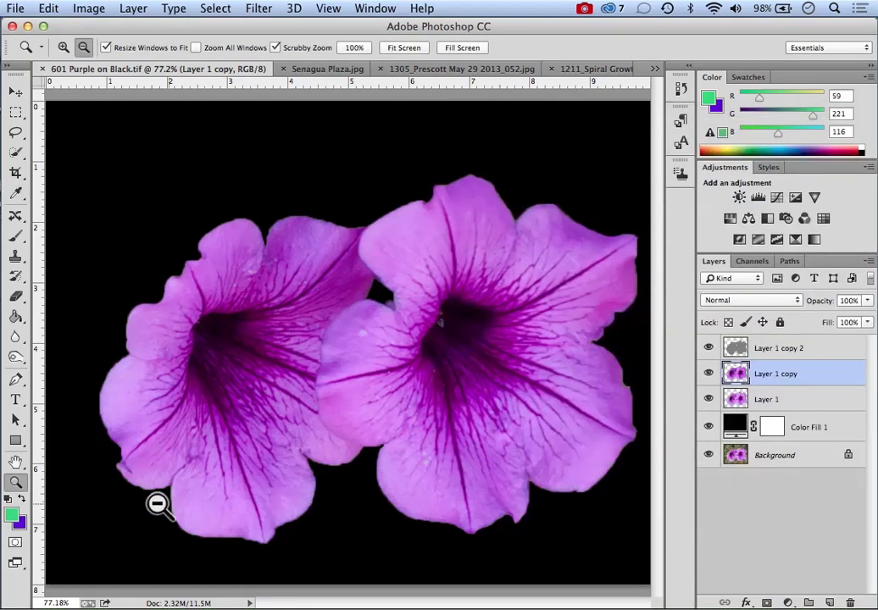
- Toggle the swap arrow until purple 5b1ae1 is foreground and green is background
left_click(24, 501)
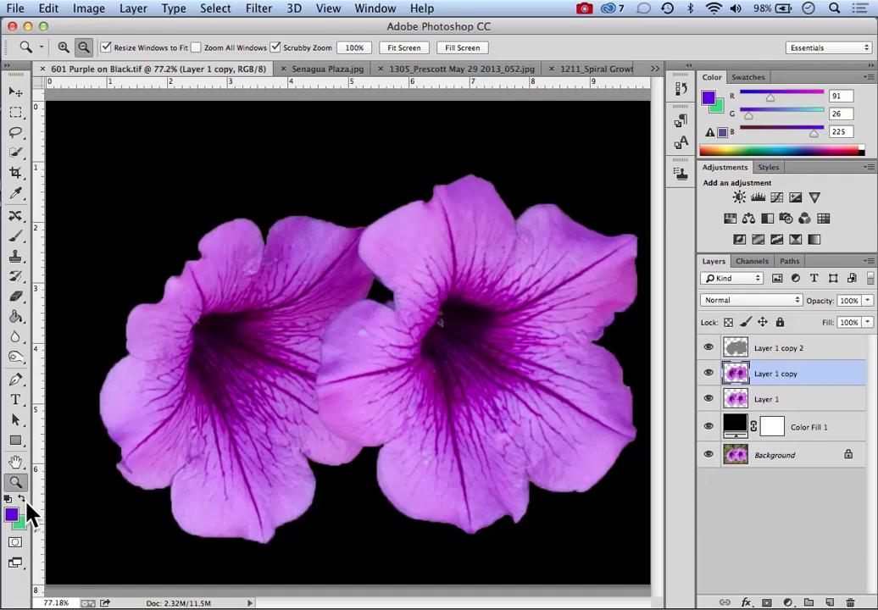
left_click(25, 502)
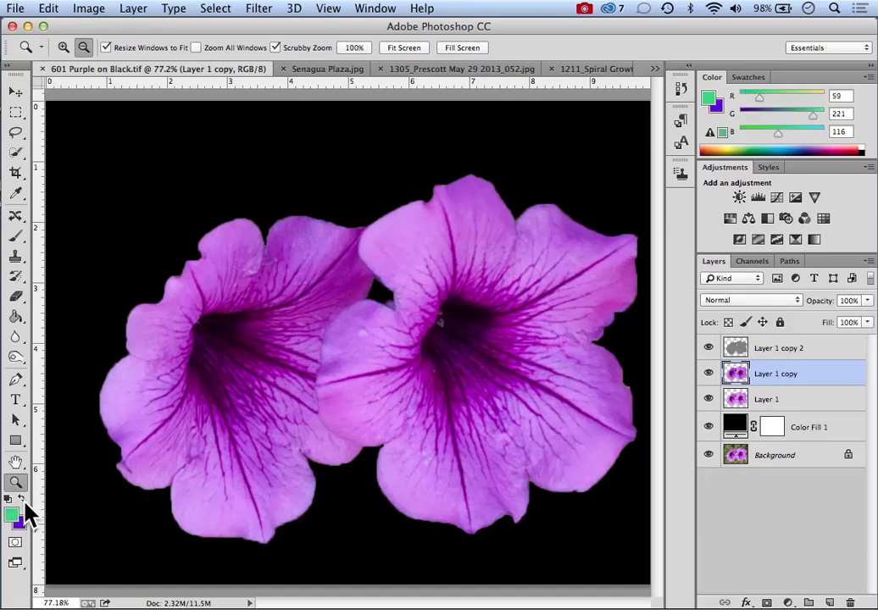
left_click(24, 502)
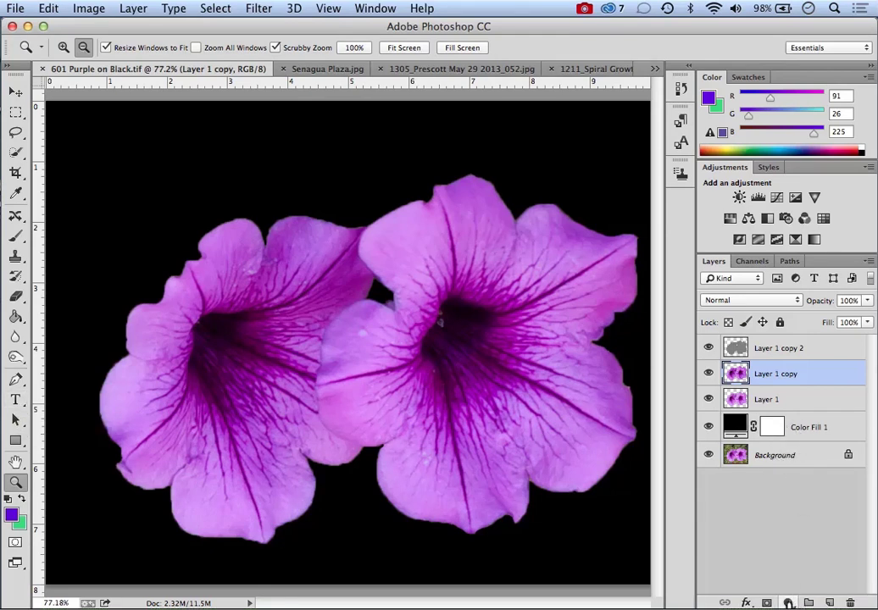
- Add a purple Solid Color fill layer, Color Fill 2, then swap green back to foreground
left_click(789, 602)
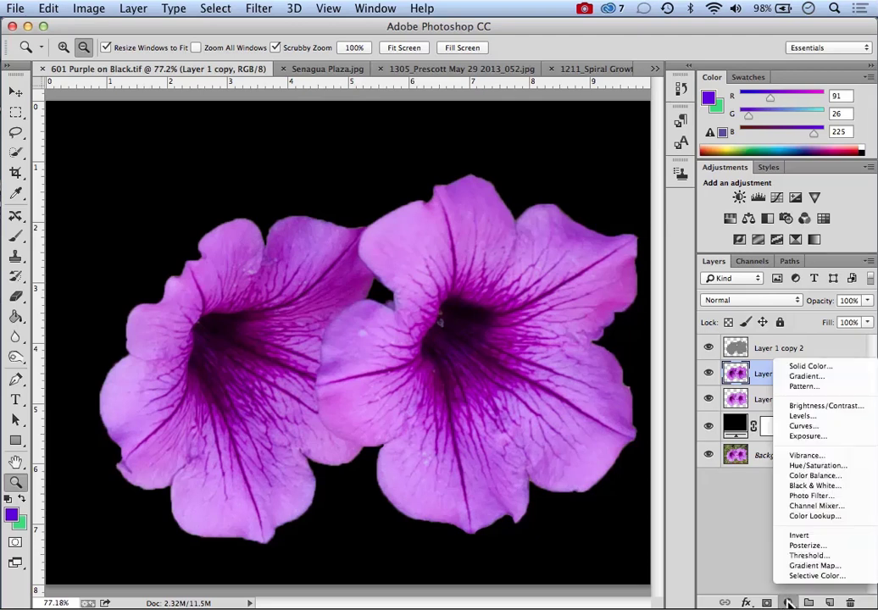
left_click(810, 370)
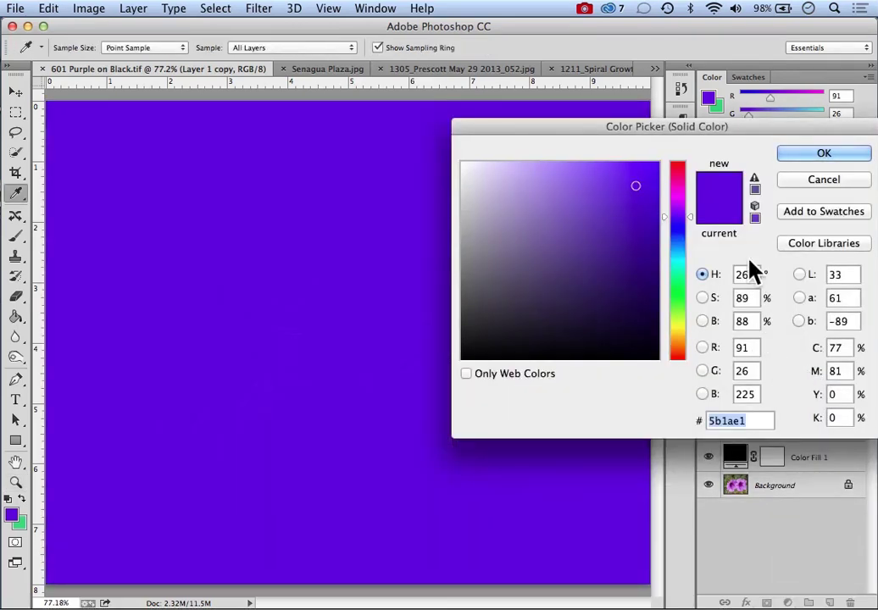
left_click(838, 161)
left_click(15, 481)
left_click(23, 500)
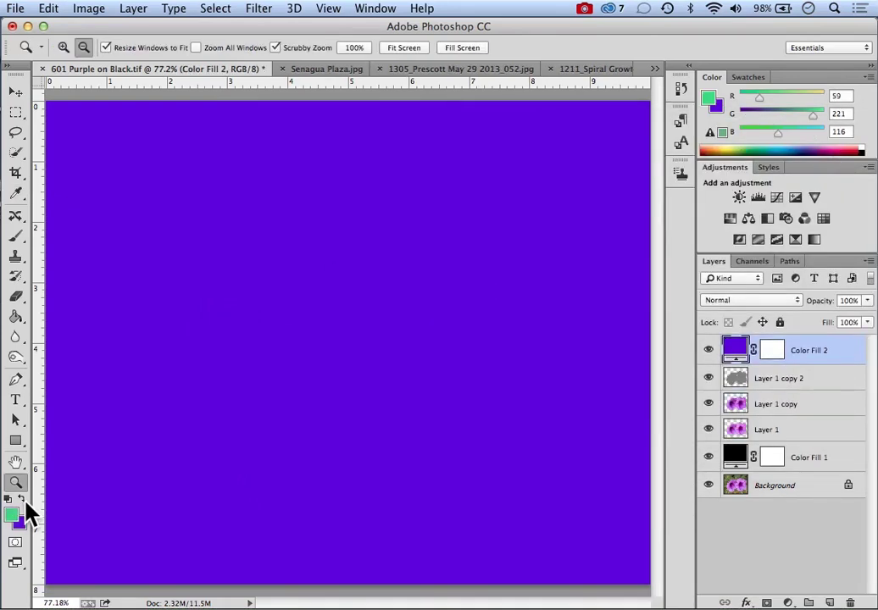
- Type 'Text' in a box across the upper purple fill, commit it, and start a blank document
left_click(17, 401)
left_click_drag(161, 248, 505, 367)
type("Text")
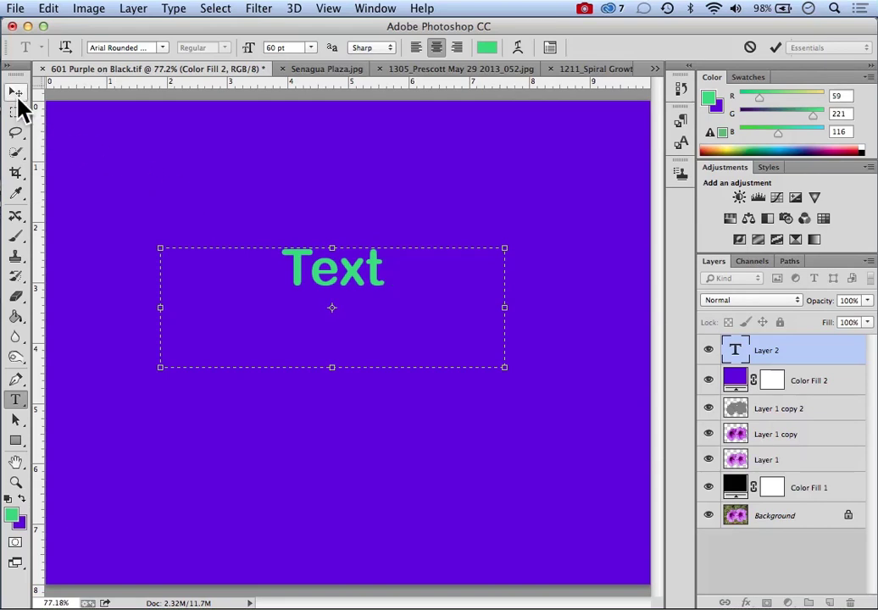
left_click(776, 48)
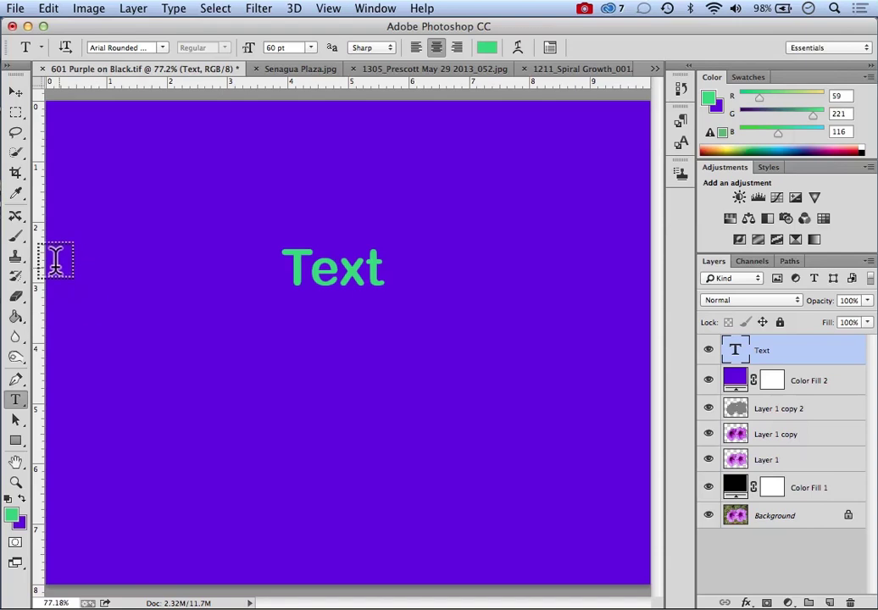
left_click(16, 236)
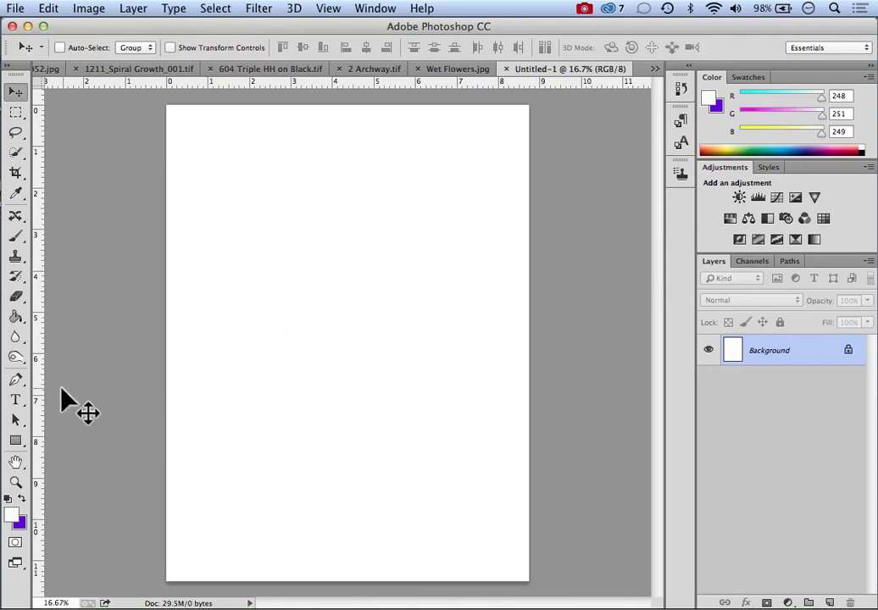
- Draw a horizontal text box near the top of Untitled-1, type, and select the text
left_click(15, 400)
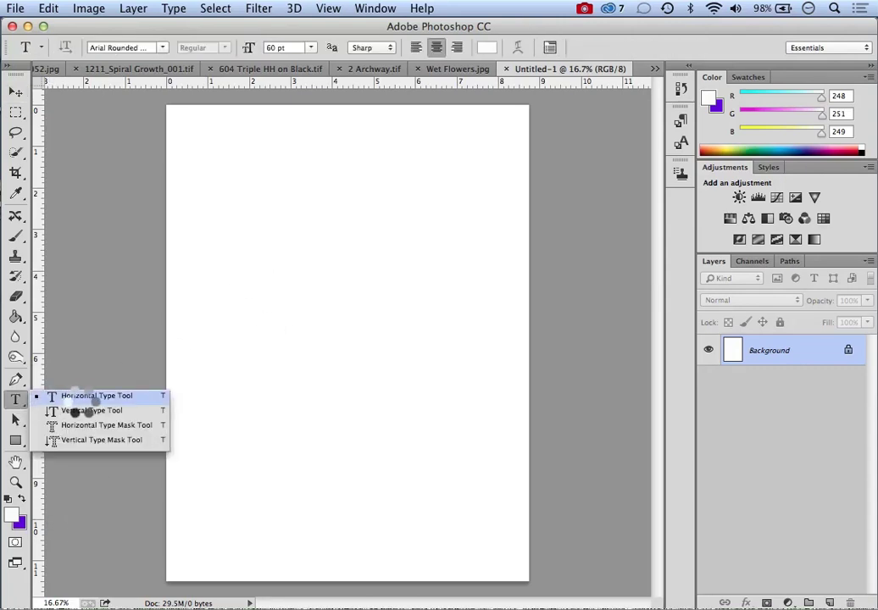
left_click(76, 396)
left_click_drag(229, 183, 483, 264)
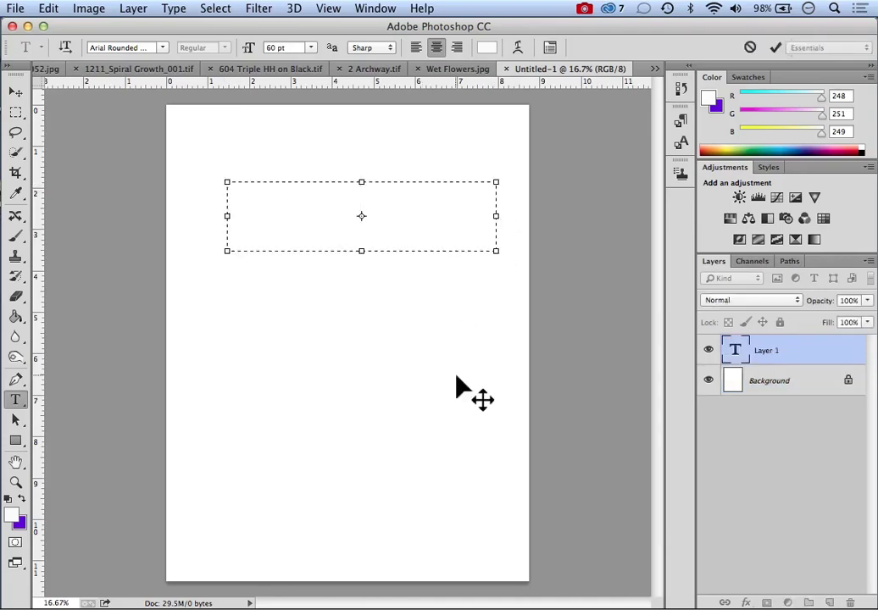
type("W")
left_click_drag(395, 195, 283, 188)
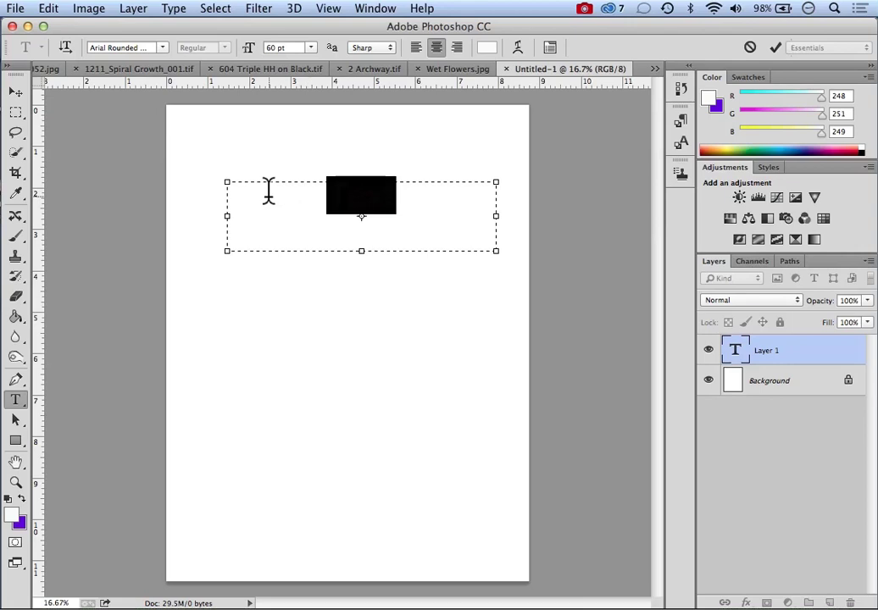
- Colour the text purple, commit it, and move the Text layer toward the upper left
left_click(487, 50)
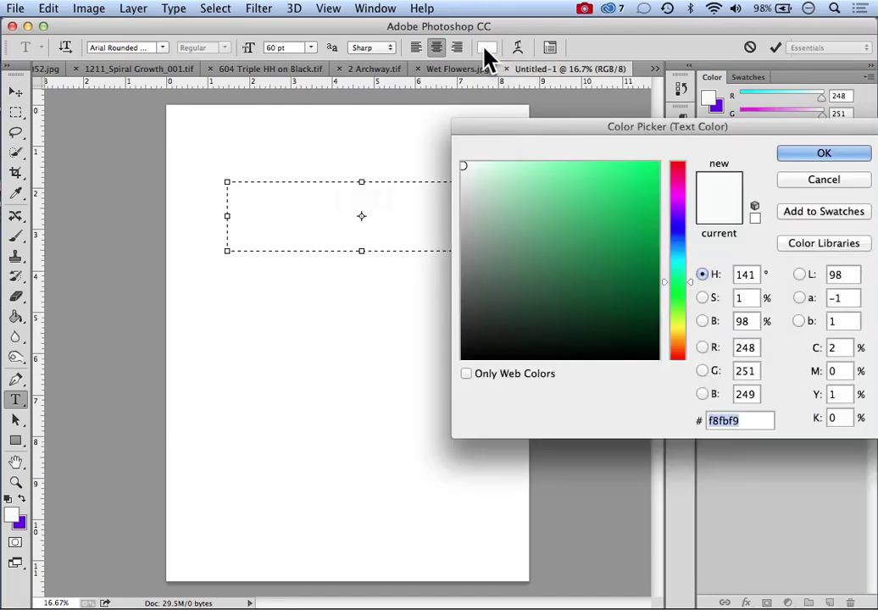
left_click(26, 521)
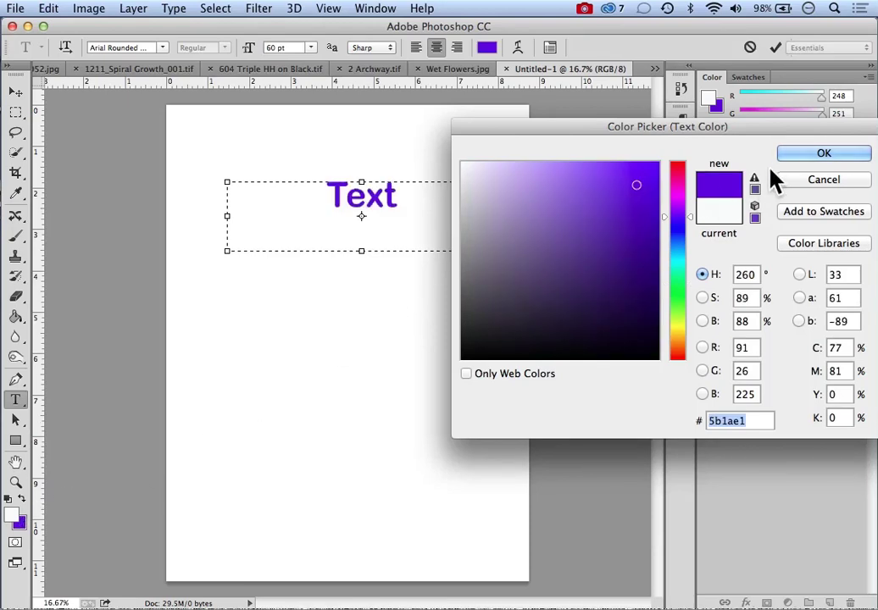
left_click(810, 153)
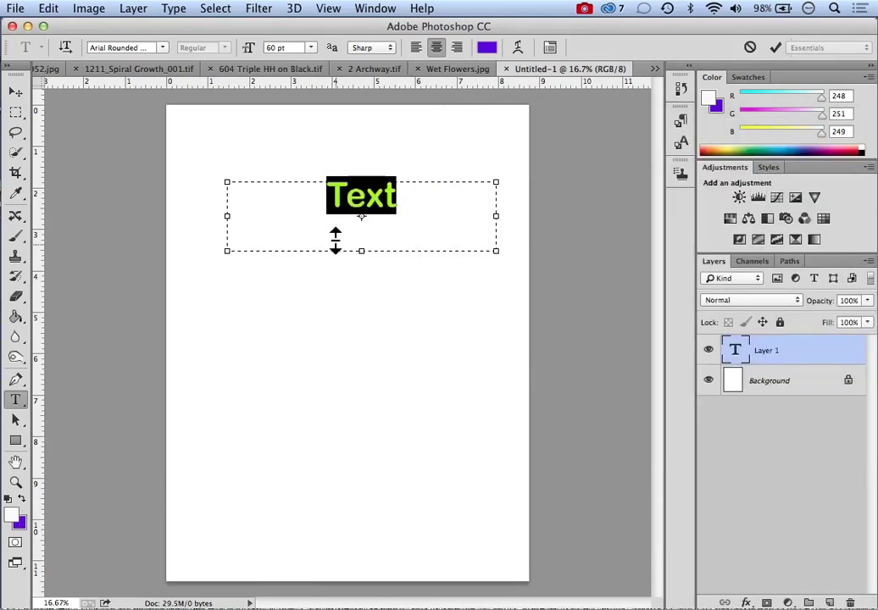
left_click(777, 47)
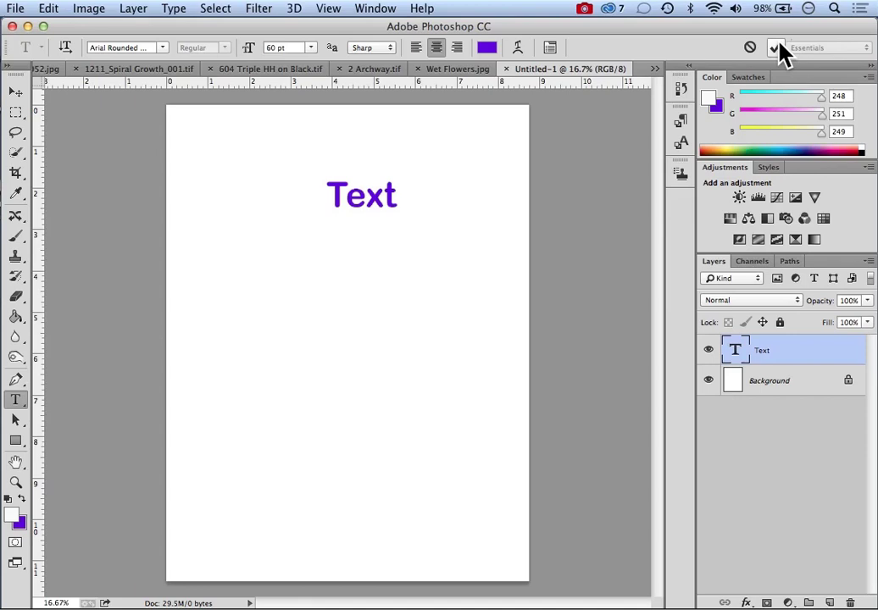
left_click(14, 93)
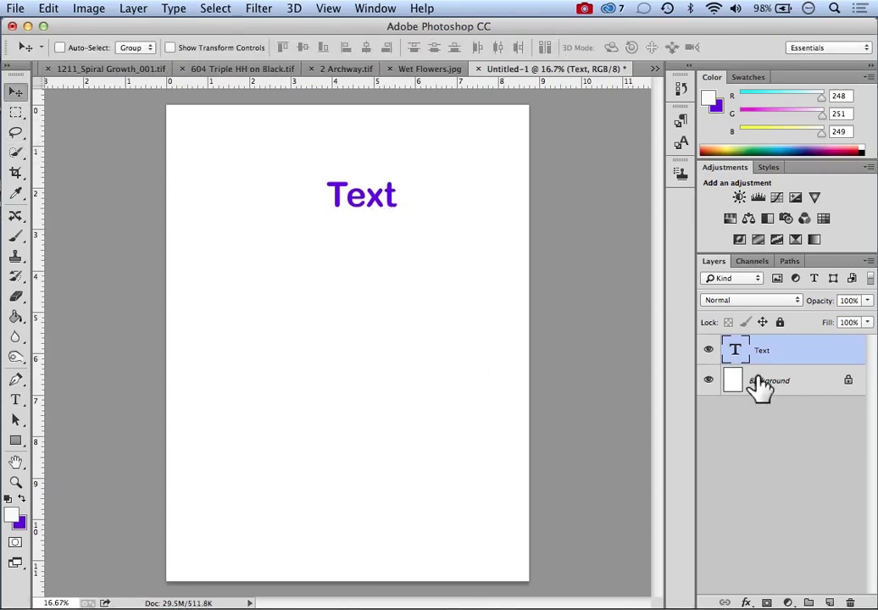
left_click_drag(333, 211, 271, 228)
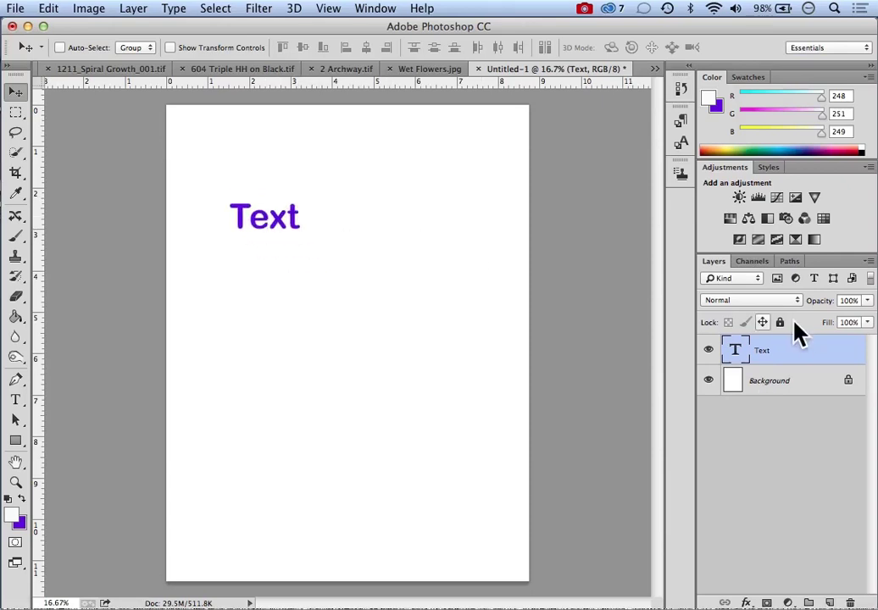
- Select the Text layer's type, set it to Capitals at 72 pt, and commit
double_click(736, 355)
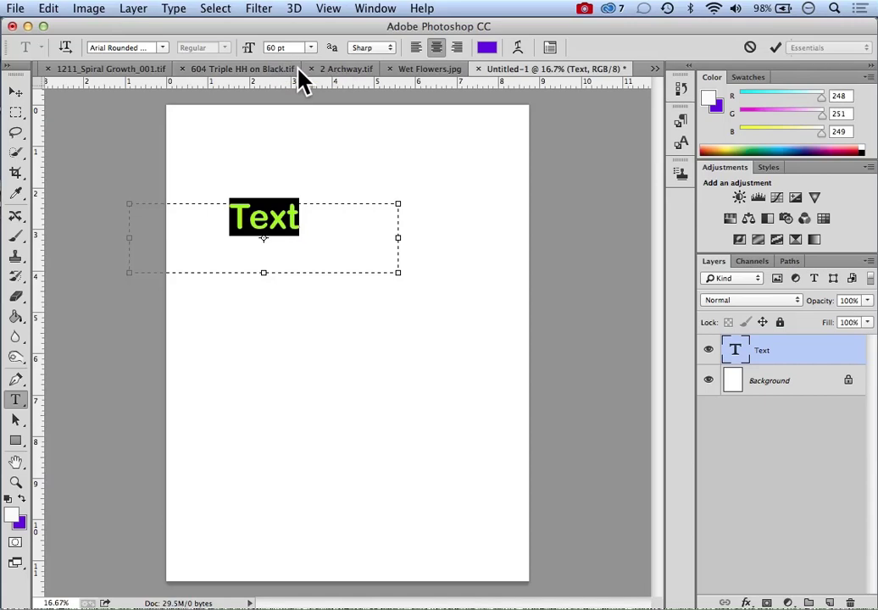
left_click(311, 48)
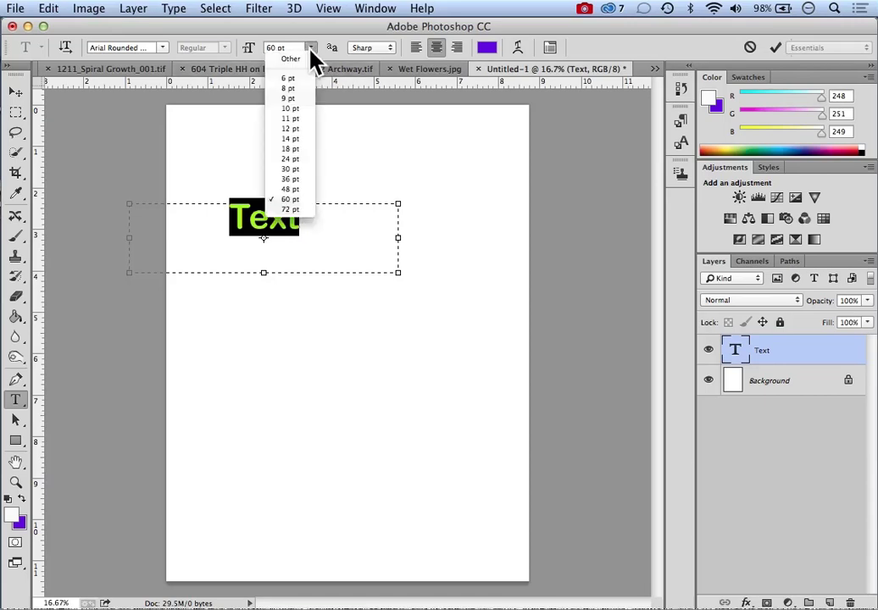
left_click(297, 209)
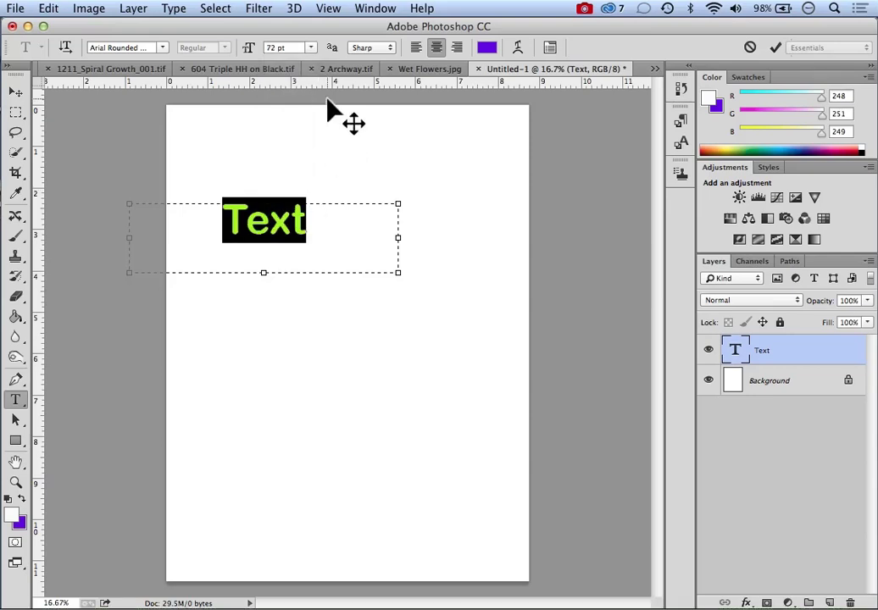
left_click(311, 47)
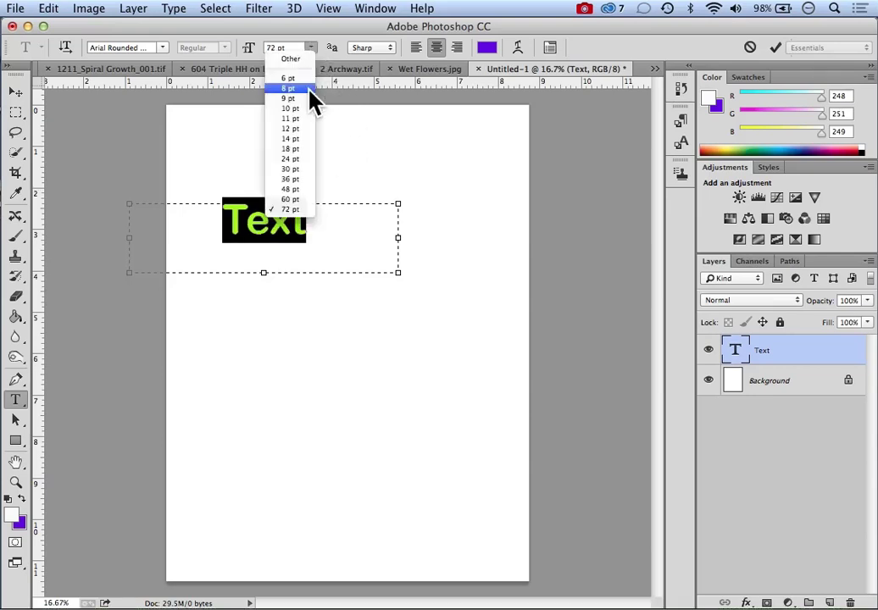
left_click(300, 170)
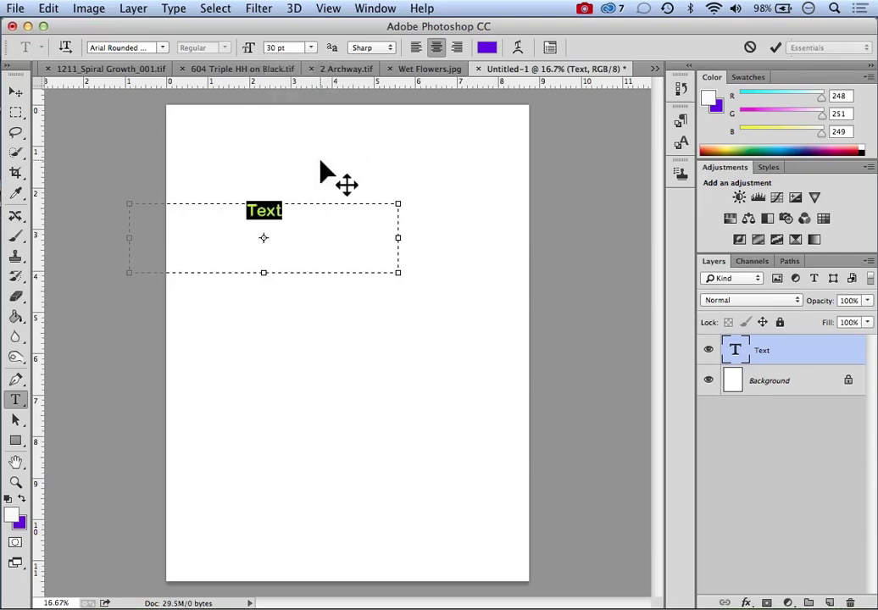
left_click(165, 49)
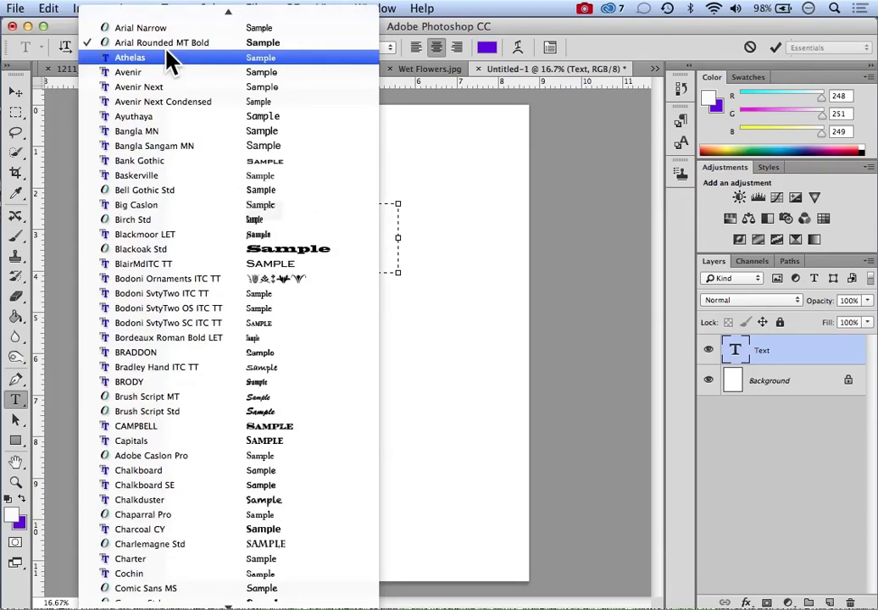
left_click(155, 190)
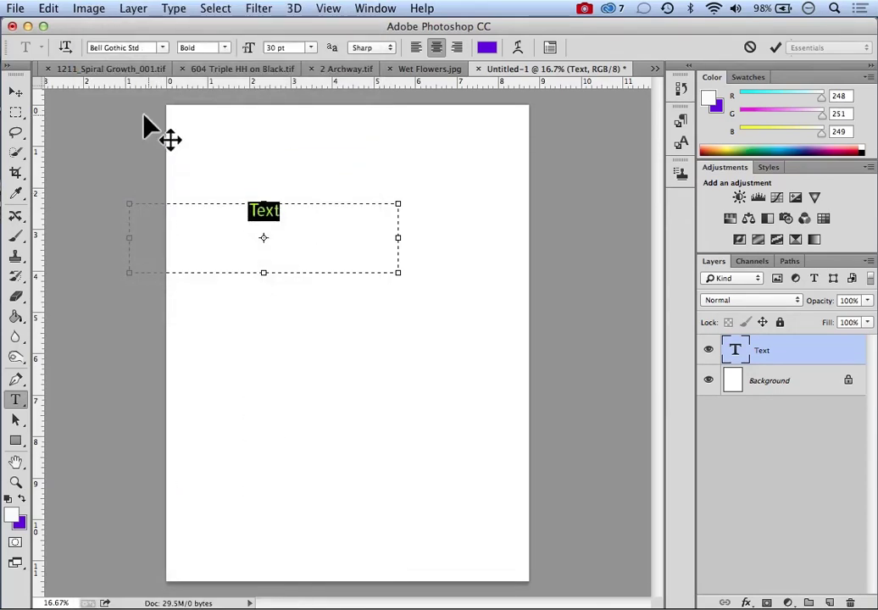
left_click(165, 50)
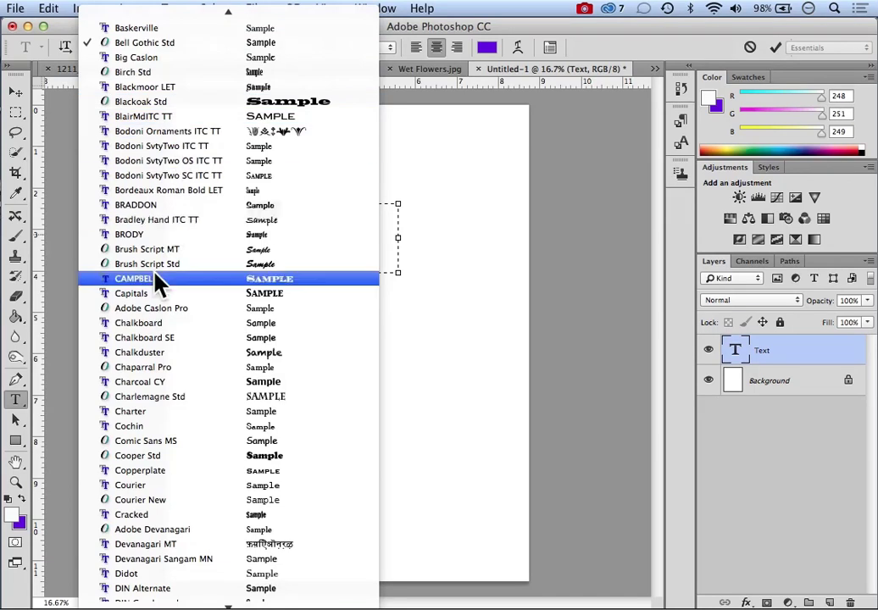
key("Escape")
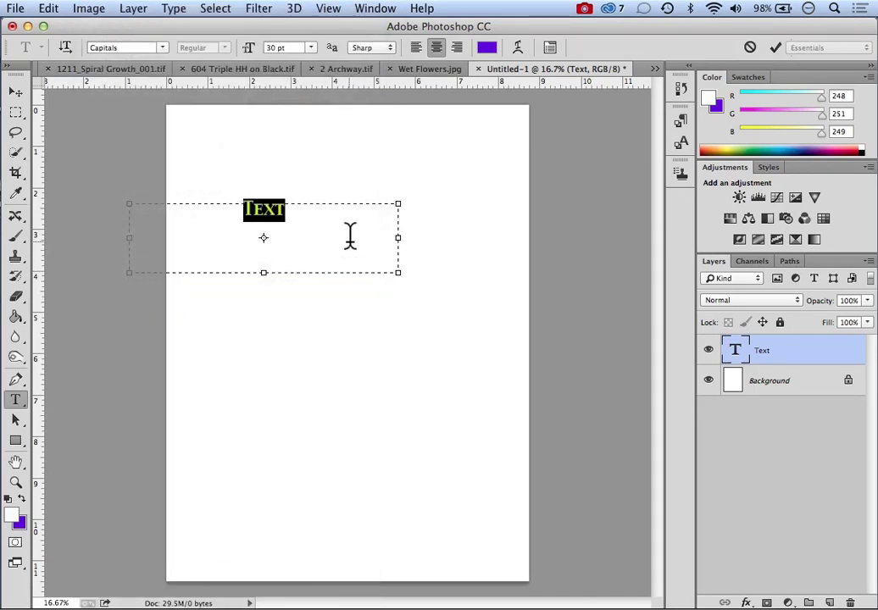
left_click(311, 47)
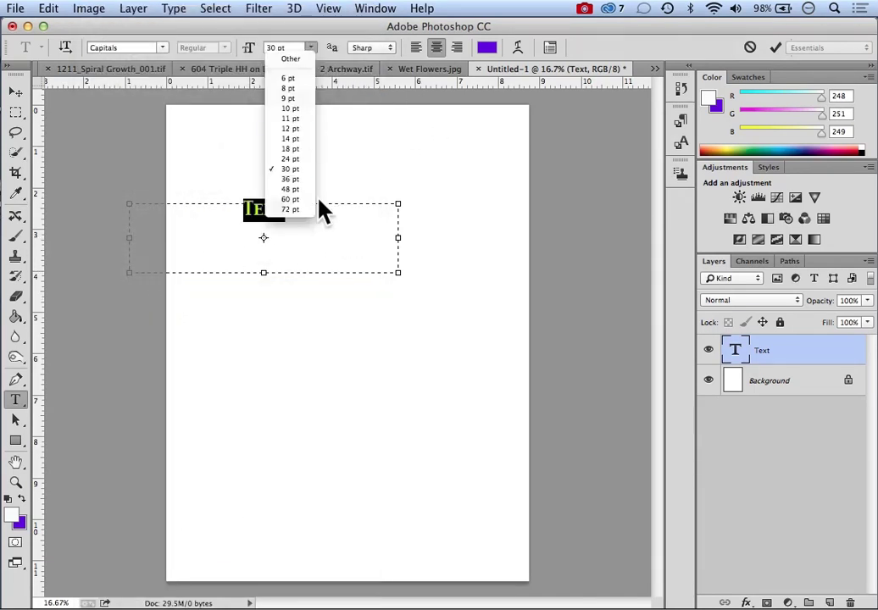
left_click(296, 209)
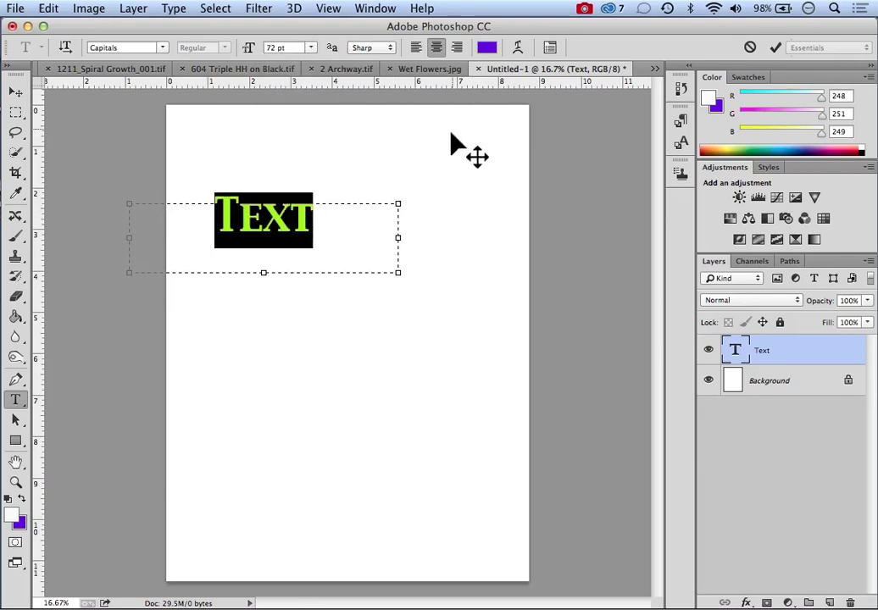
left_click(777, 48)
- Move the Text layer right toward the page centre and switch to the Typography workspace
key("v")
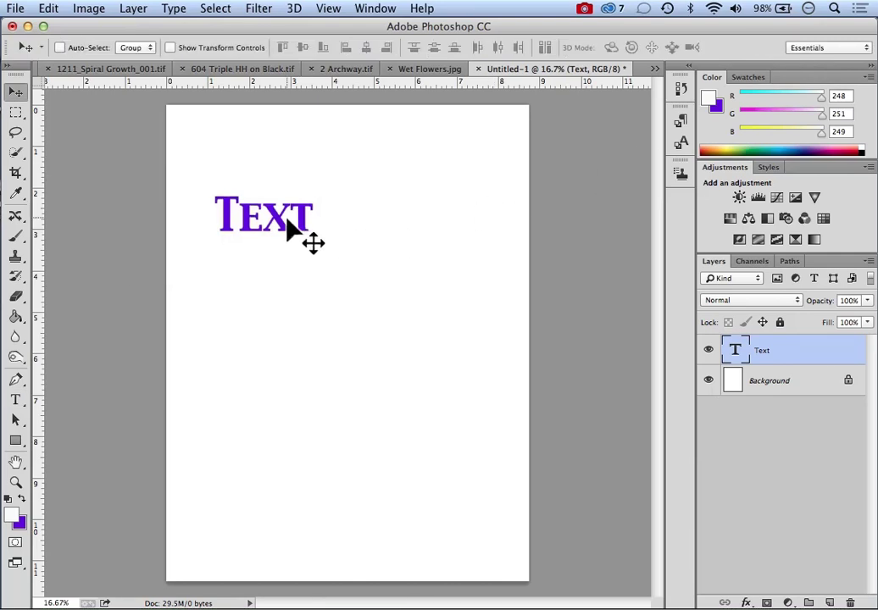
left_click_drag(287, 227, 345, 229)
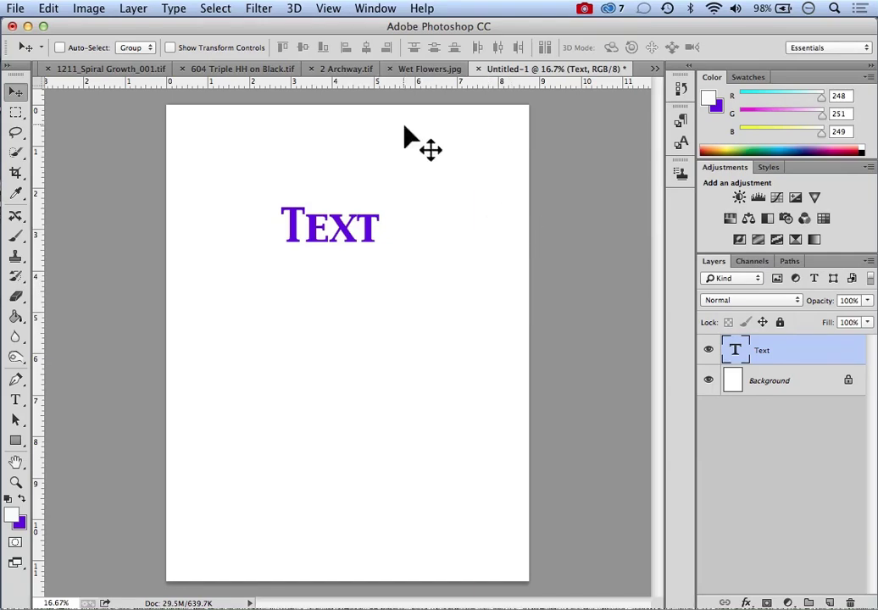
left_click(869, 51)
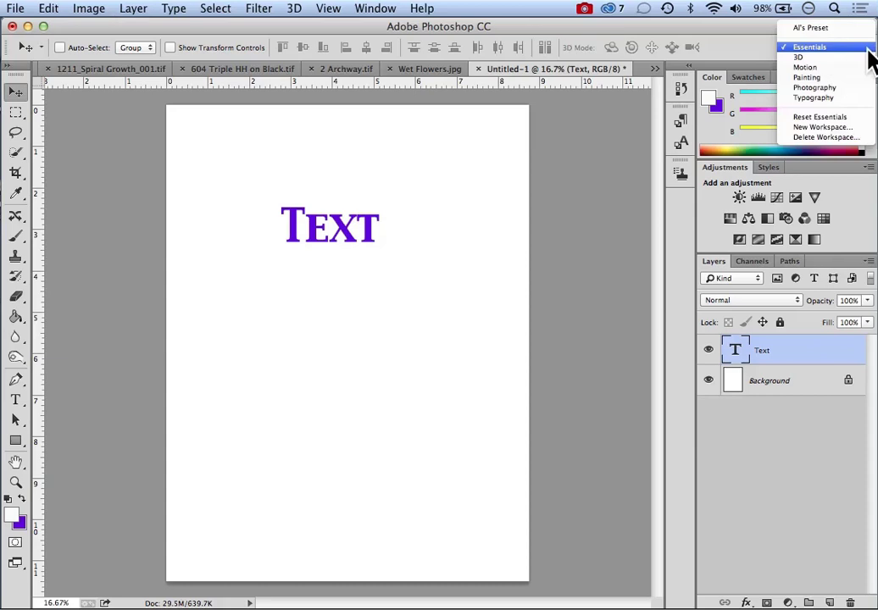
left_click(822, 115)
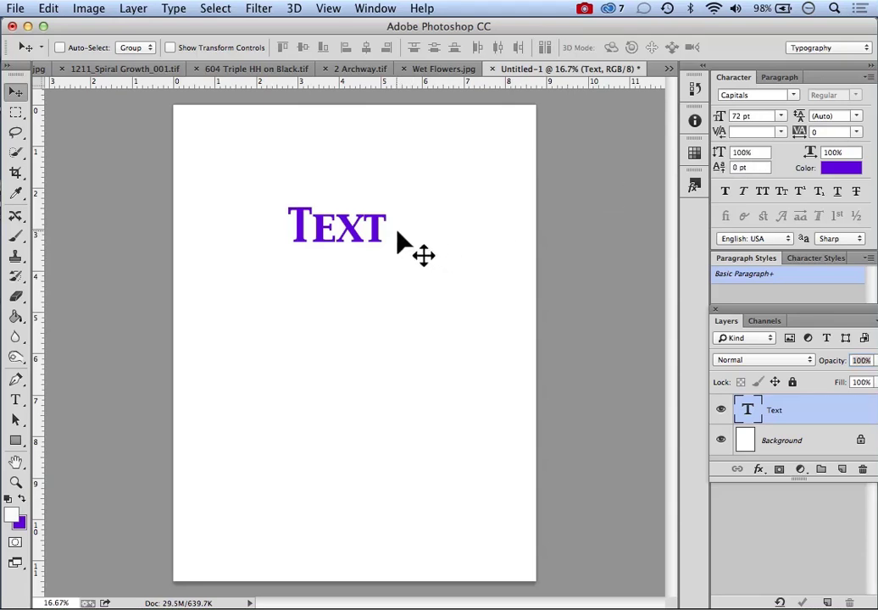
- Shrink the Text layer's text box from the bottom, right and left to about 4.1 in wide
double_click(749, 410)
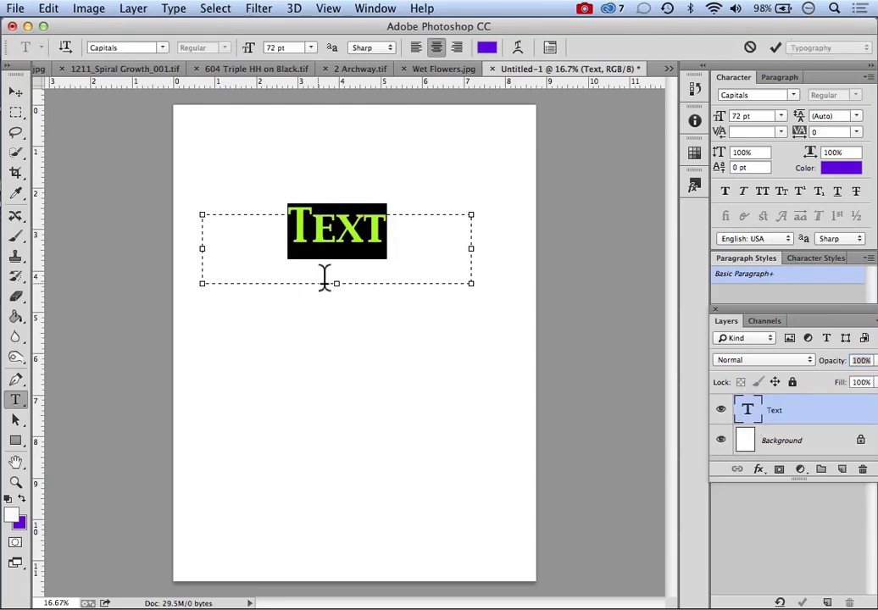
left_click_drag(336, 288, 336, 267)
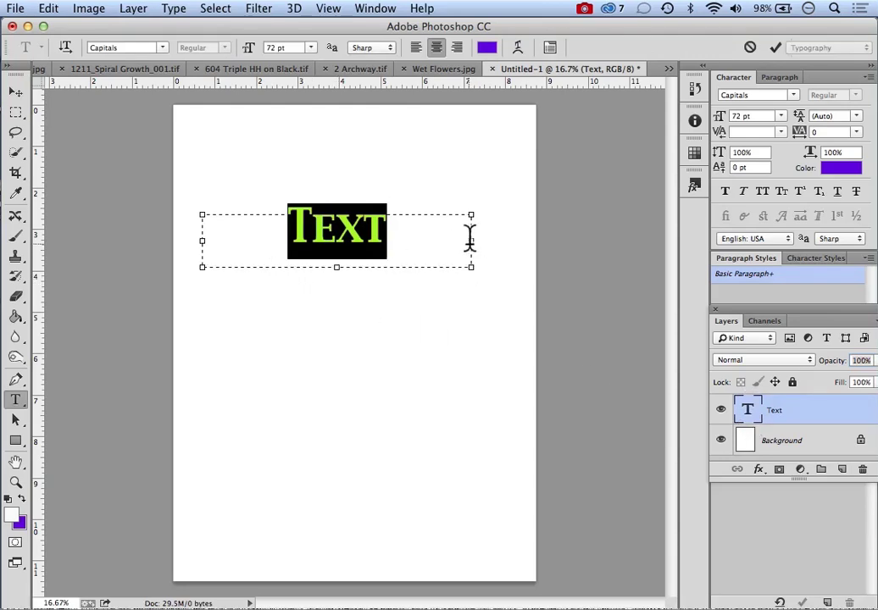
left_click_drag(471, 241, 406, 238)
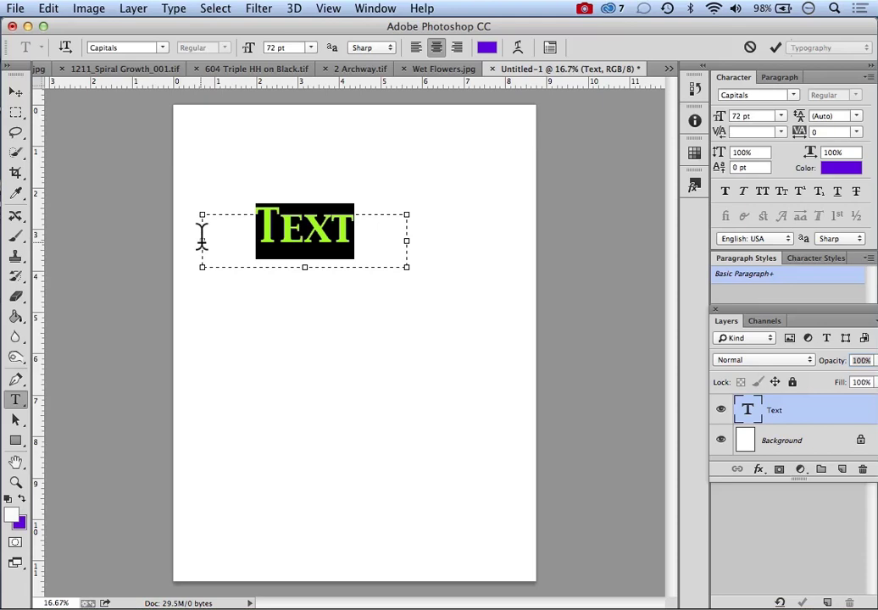
left_click_drag(207, 240, 240, 240)
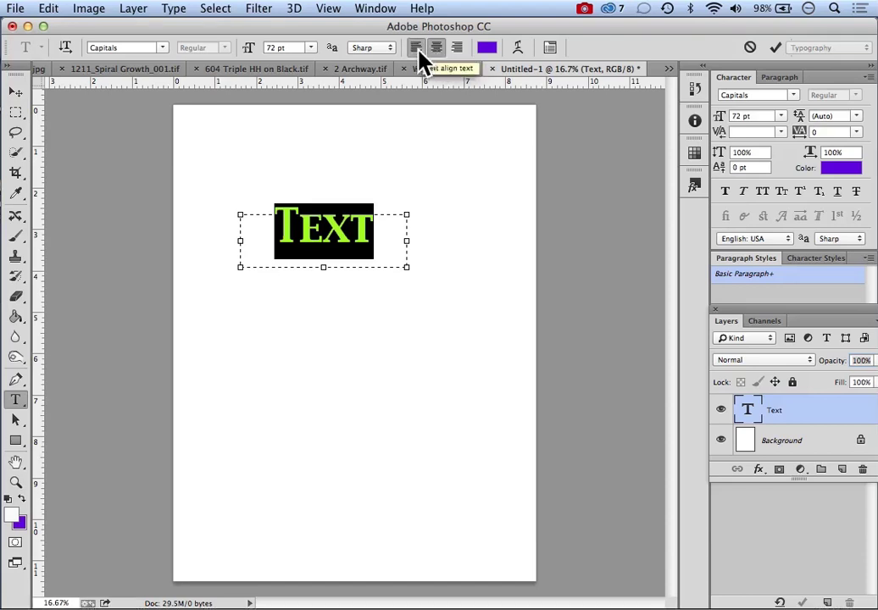
- Try left and right alignment, then set the word to centre alignment within its box
left_click(418, 51)
left_click(458, 49)
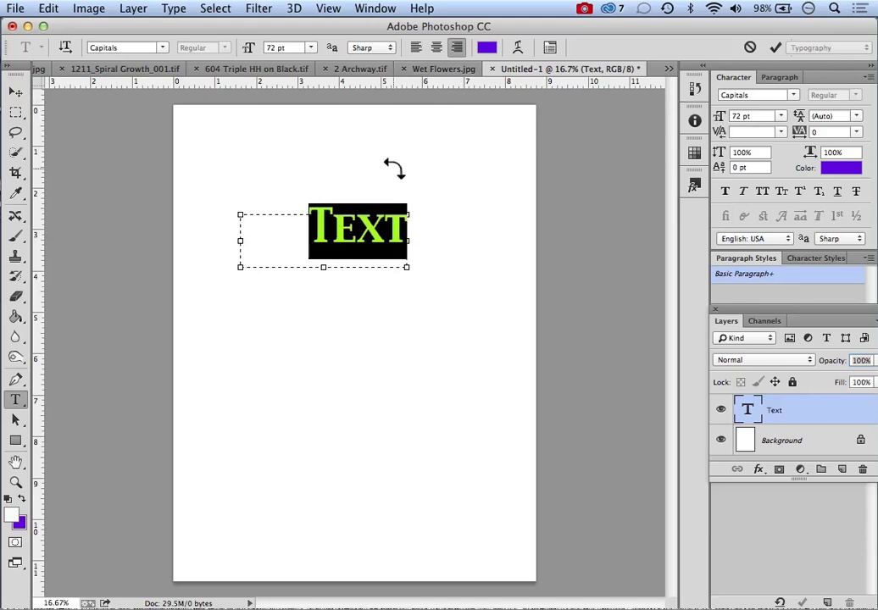
left_click(435, 49)
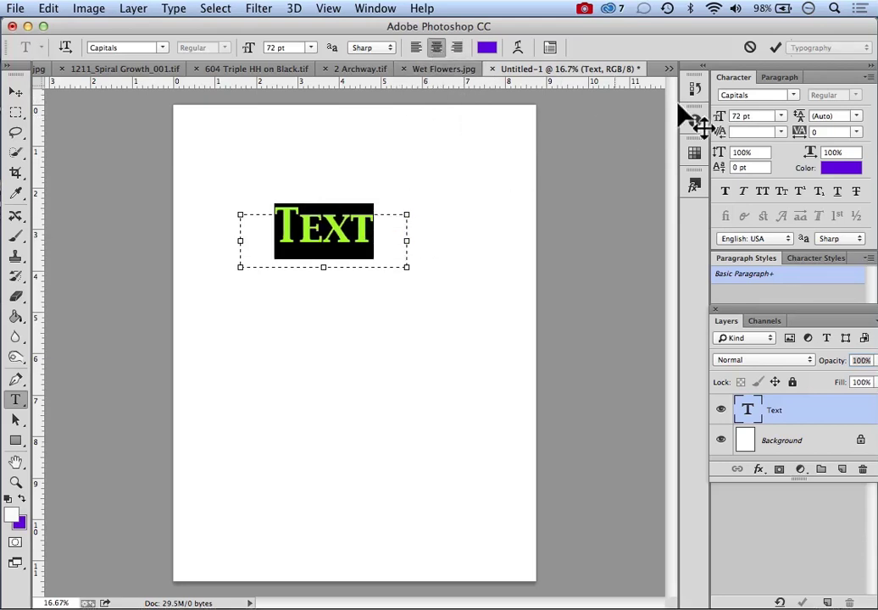
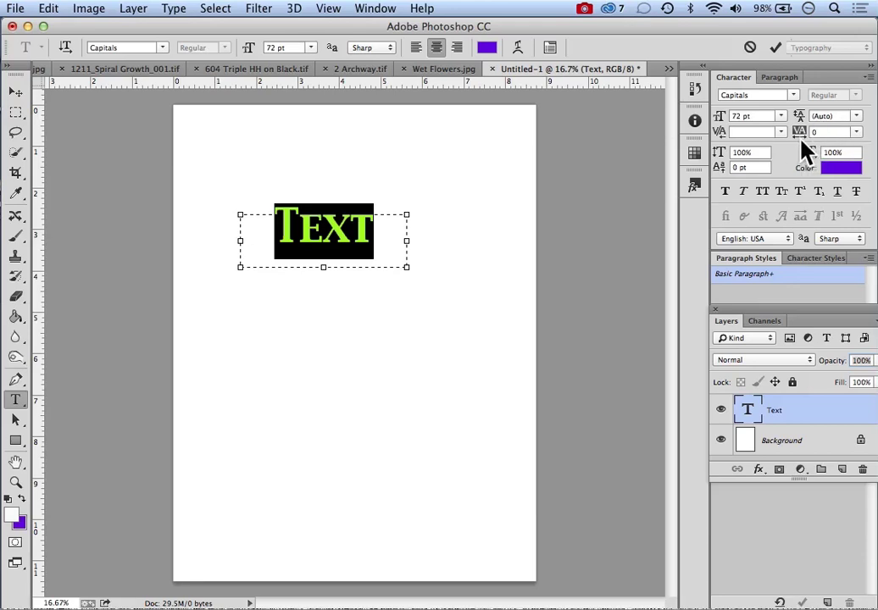
- Try tracking 50, then 200 on the Text, and settle on -50
left_click(856, 134)
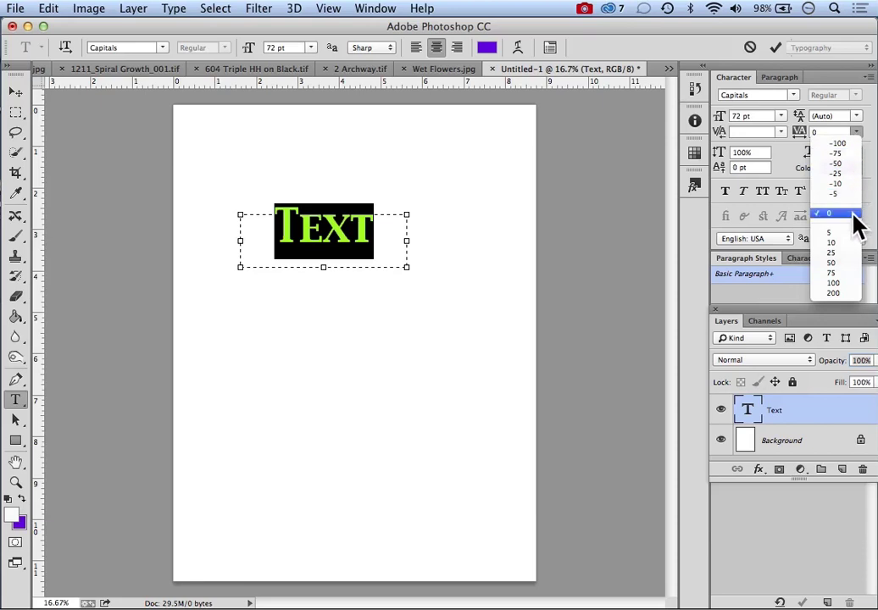
left_click(835, 263)
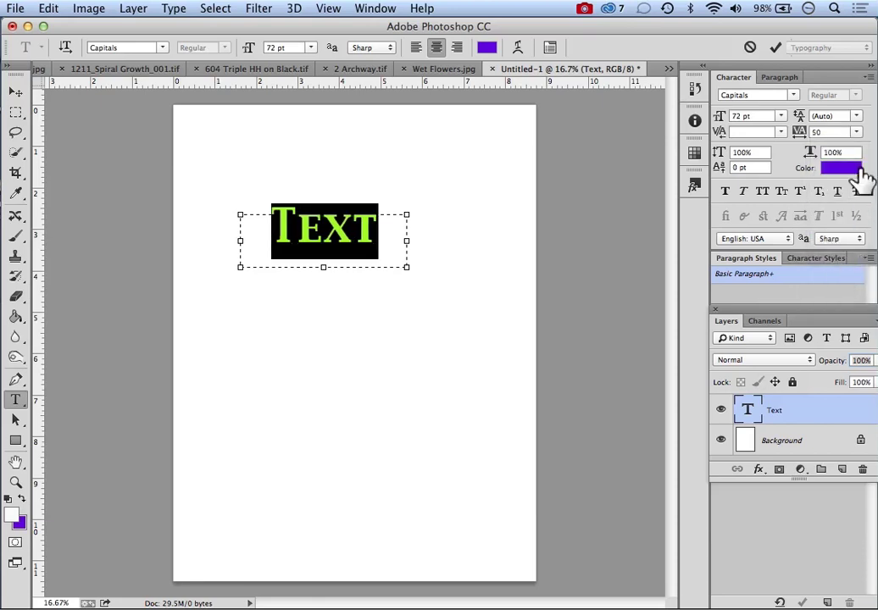
left_click(856, 134)
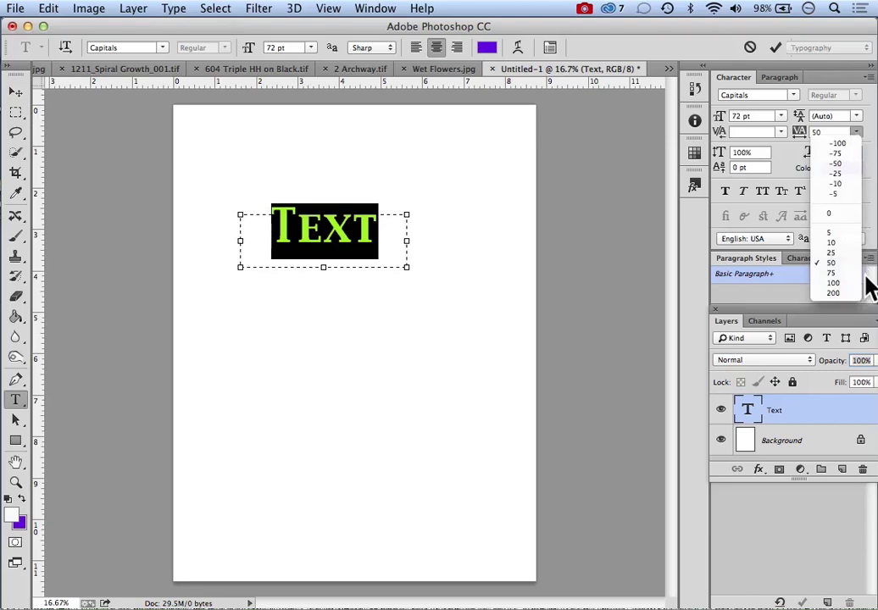
left_click(833, 294)
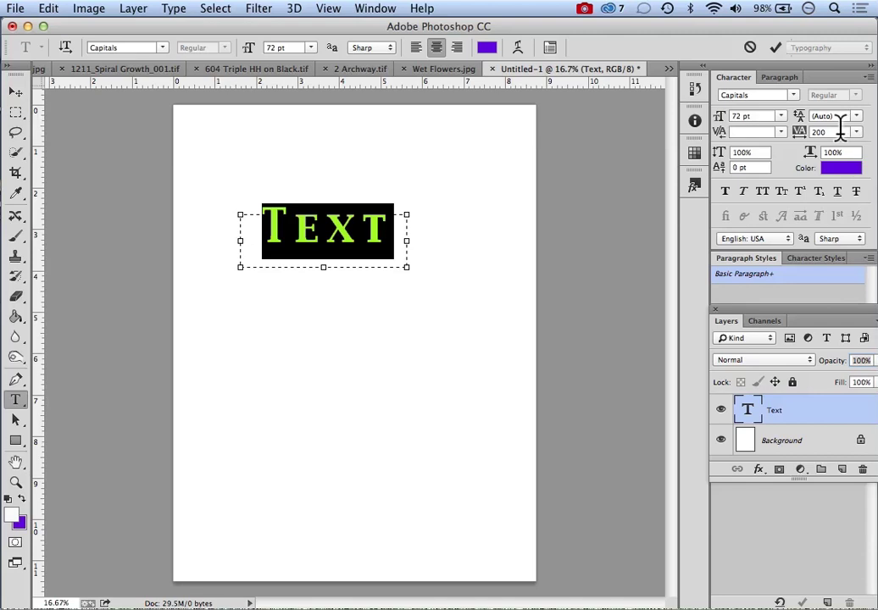
left_click(856, 132)
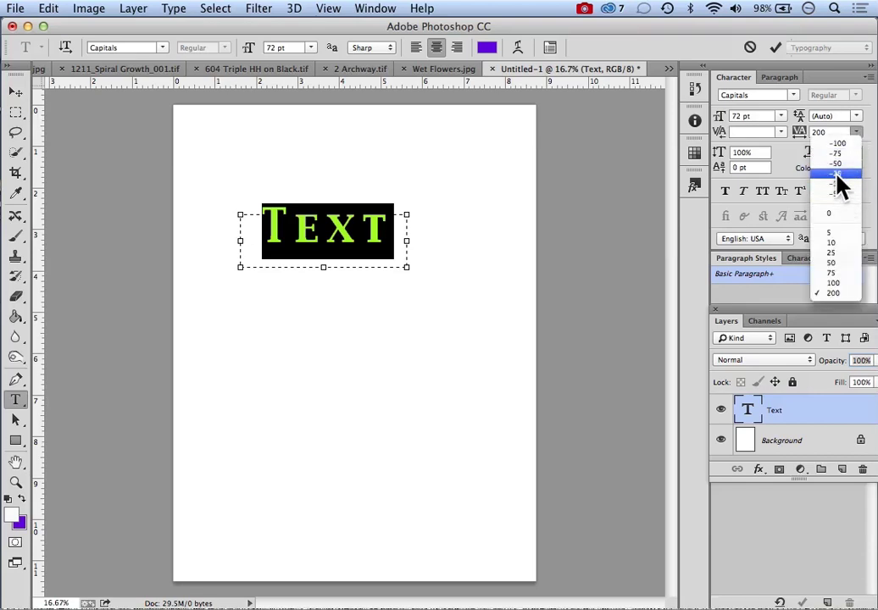
left_click(837, 164)
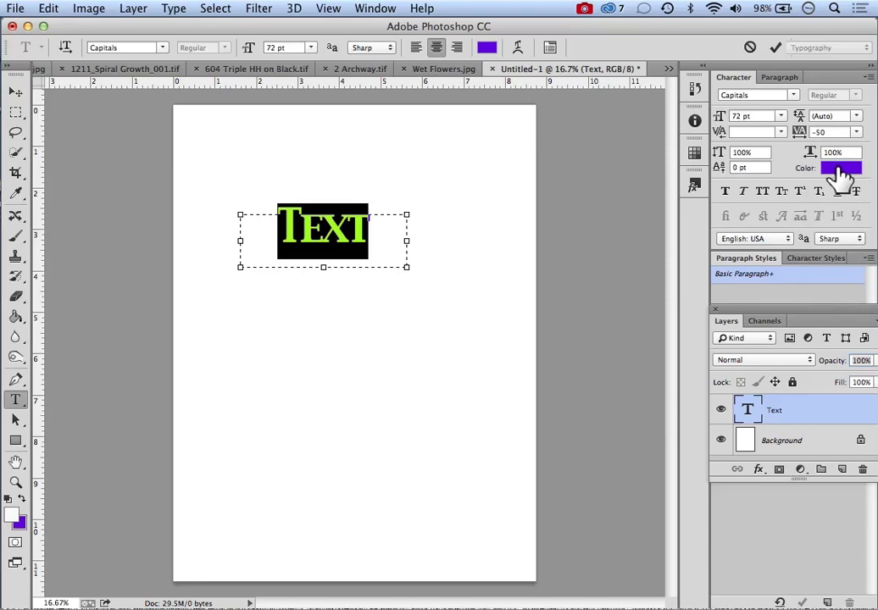
- Set the Text's vertical scale to 400% and its tracking to 200
left_click(729, 148)
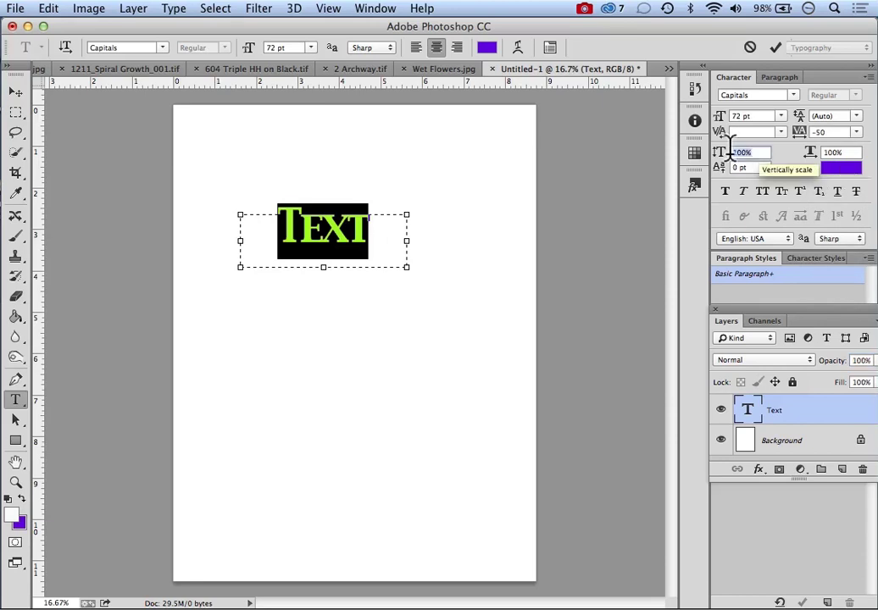
type("200")
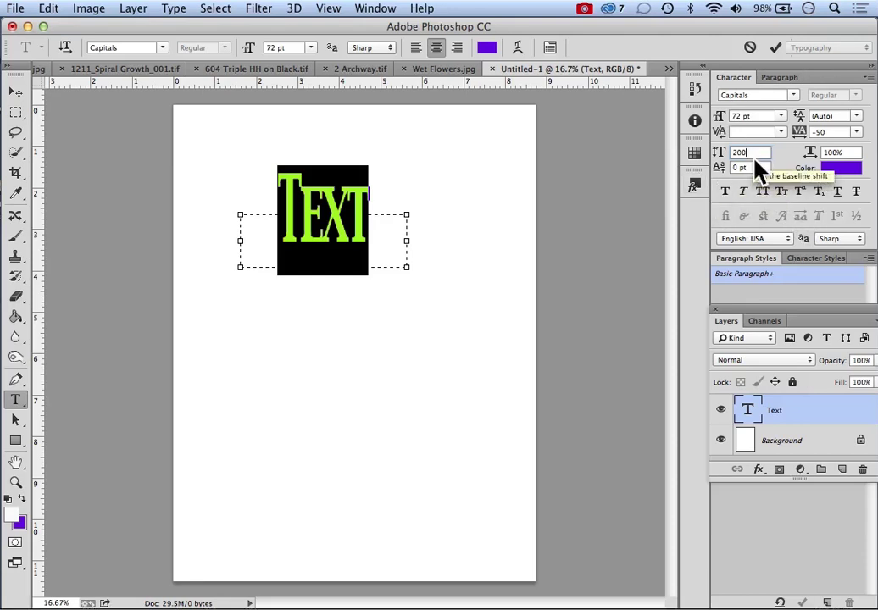
left_click(731, 151)
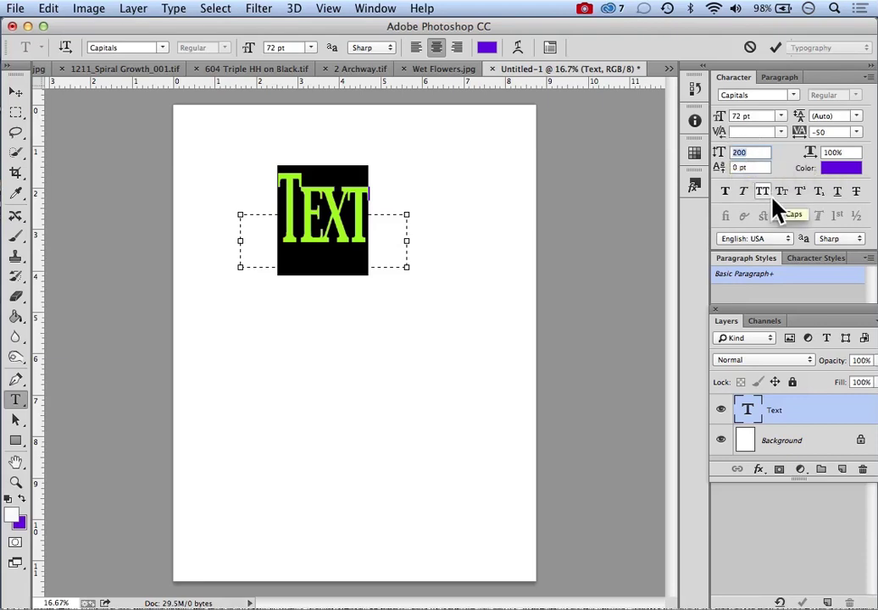
type("40")
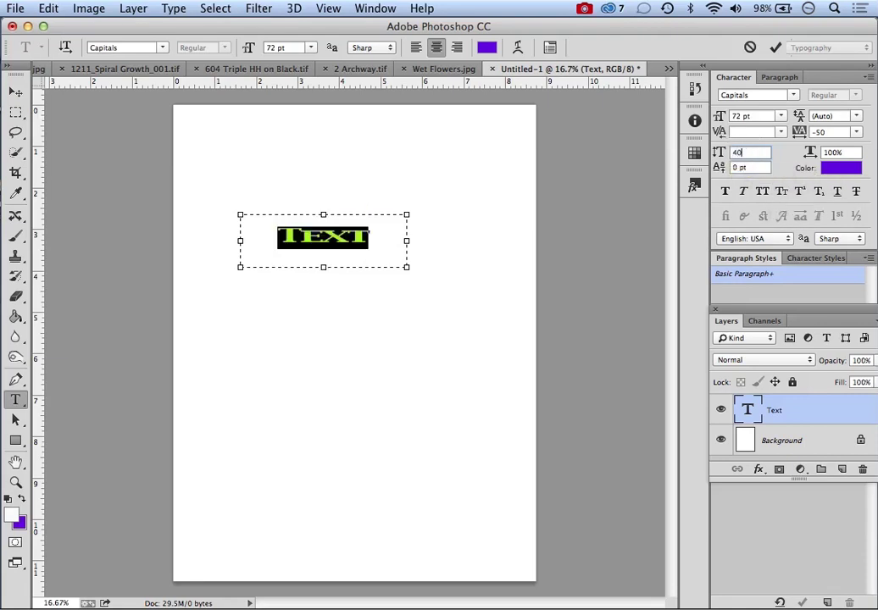
type("0")
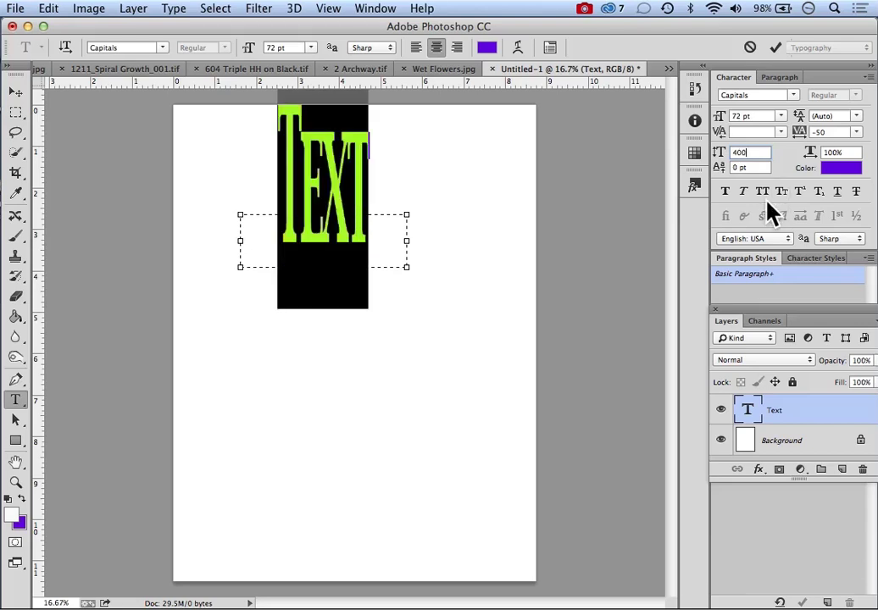
left_click(857, 134)
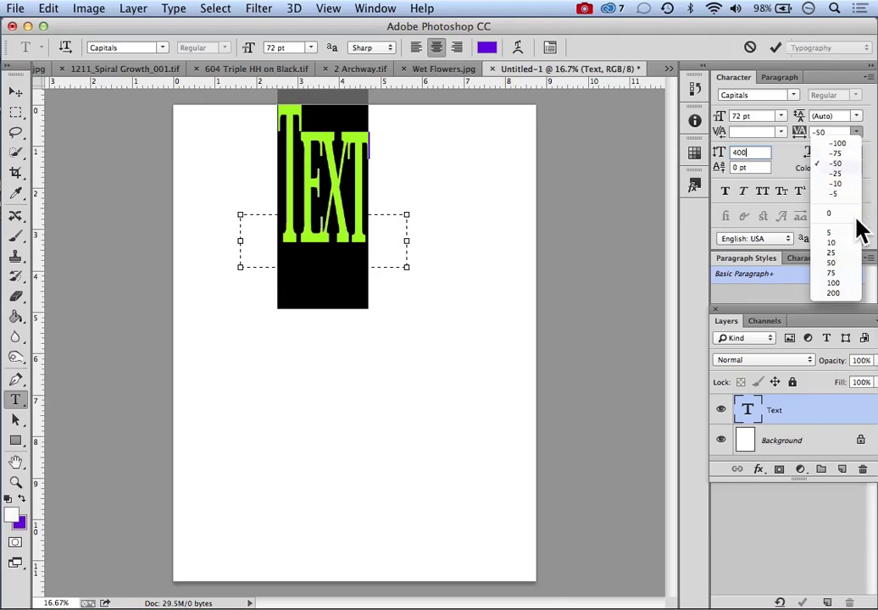
left_click(835, 293)
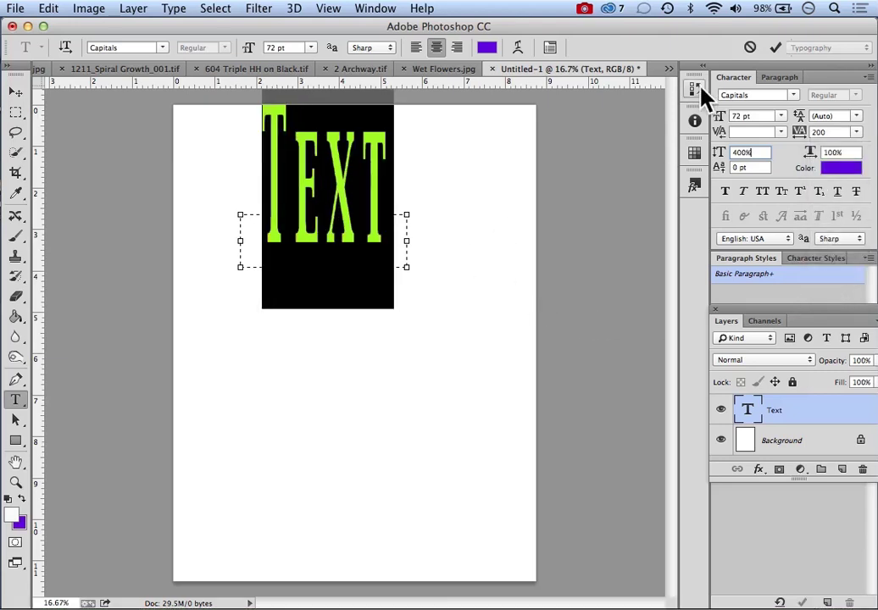
- Commit the text edits and move the Text lower on the page
left_click(776, 48)
key("v")
left_click_drag(339, 218, 342, 333)
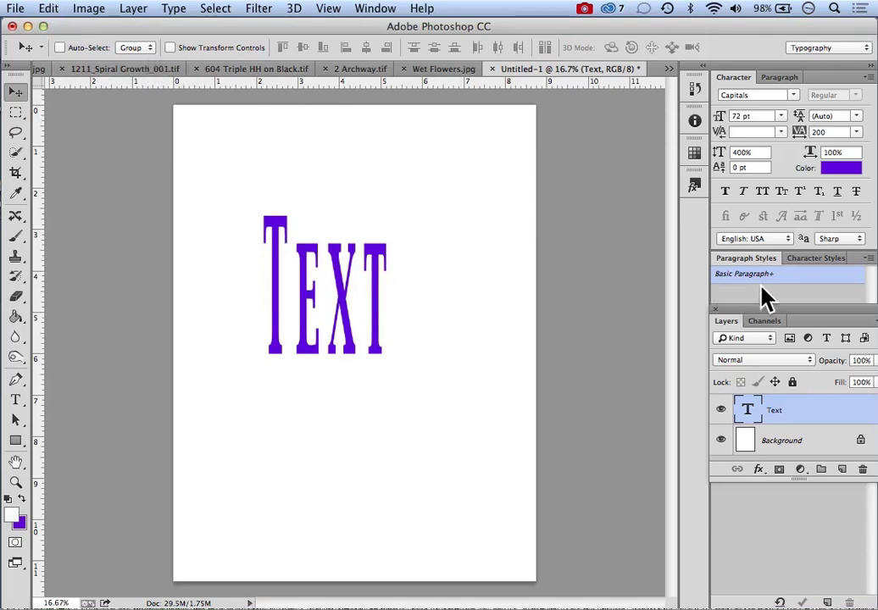
- Change the Text's font to Arial, reset vertical scale to 100%, and commit
double_click(750, 413)
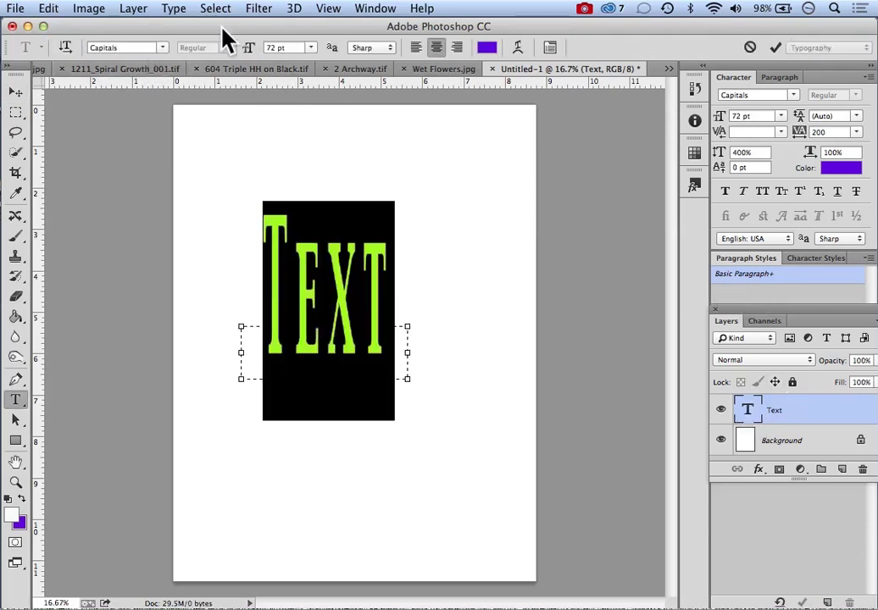
left_click(161, 48)
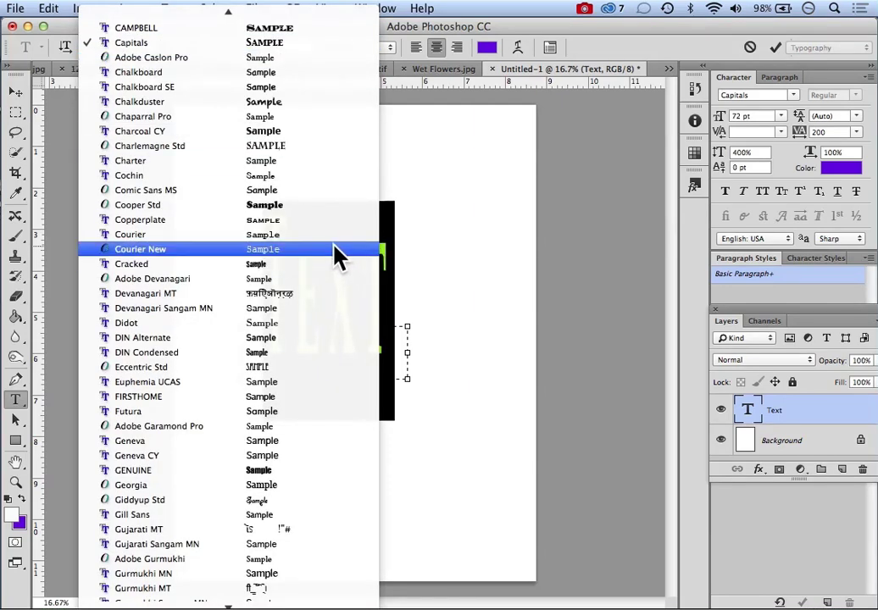
mouse_move(227, 14)
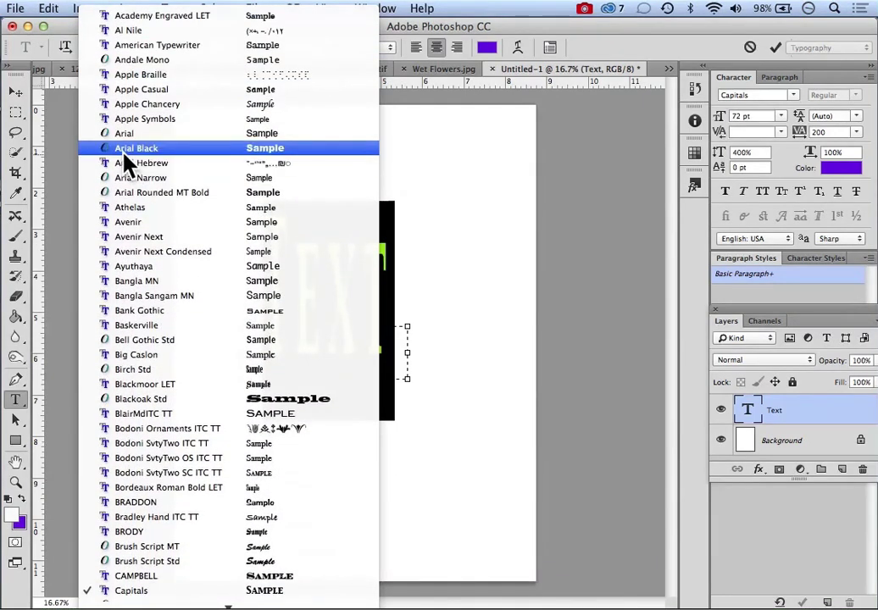
left_click(133, 137)
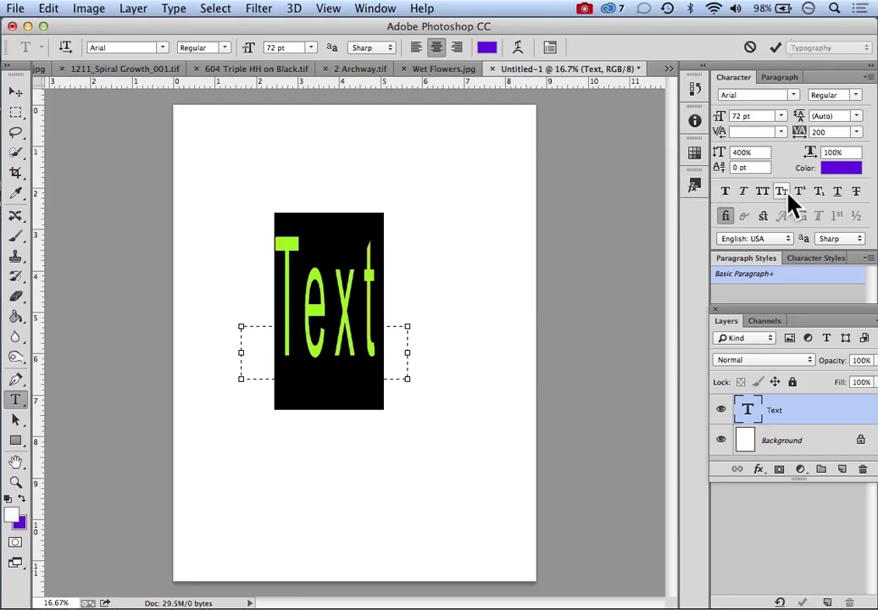
left_click(729, 153)
type("100")
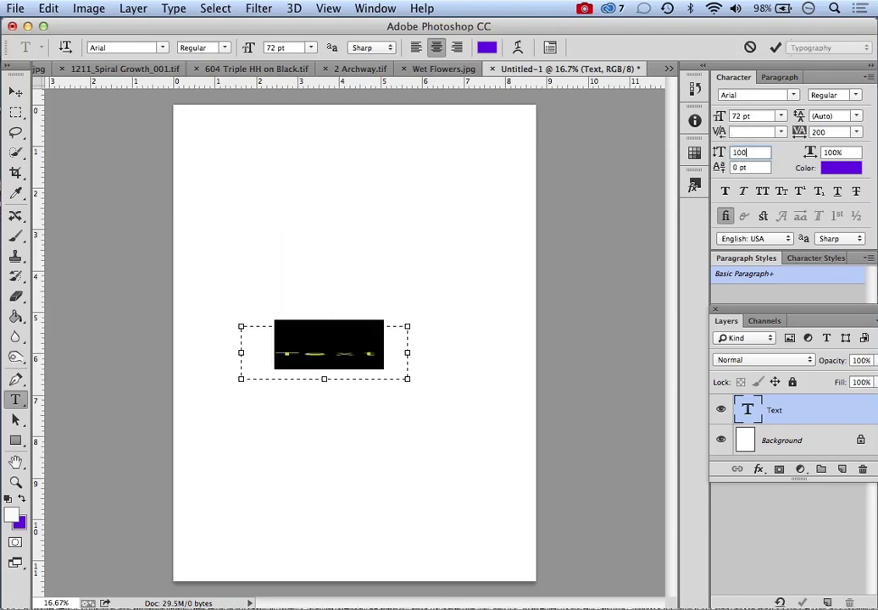
left_click(15, 92)
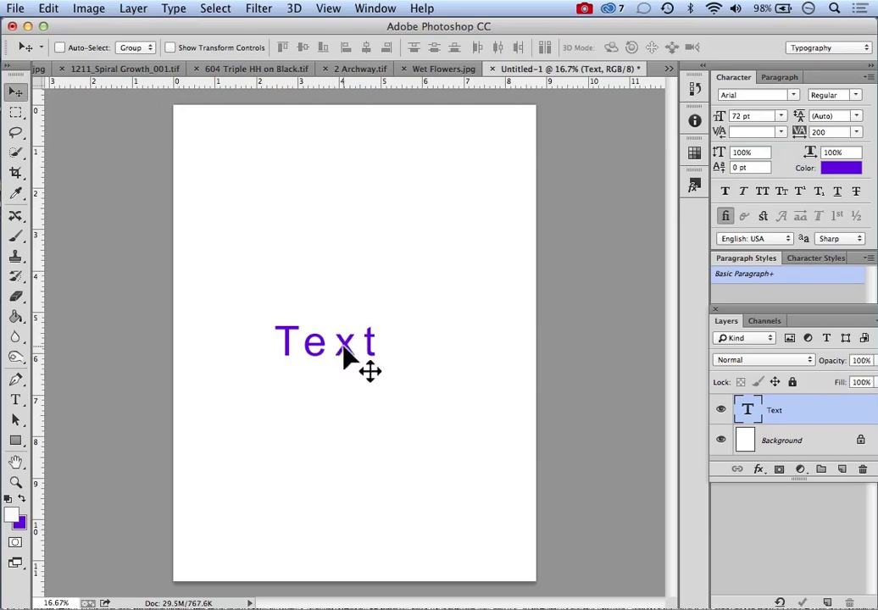
- Warp the Text with an Arch style, -60 horizontal and -37 vertical distortion, and commit
double_click(749, 410)
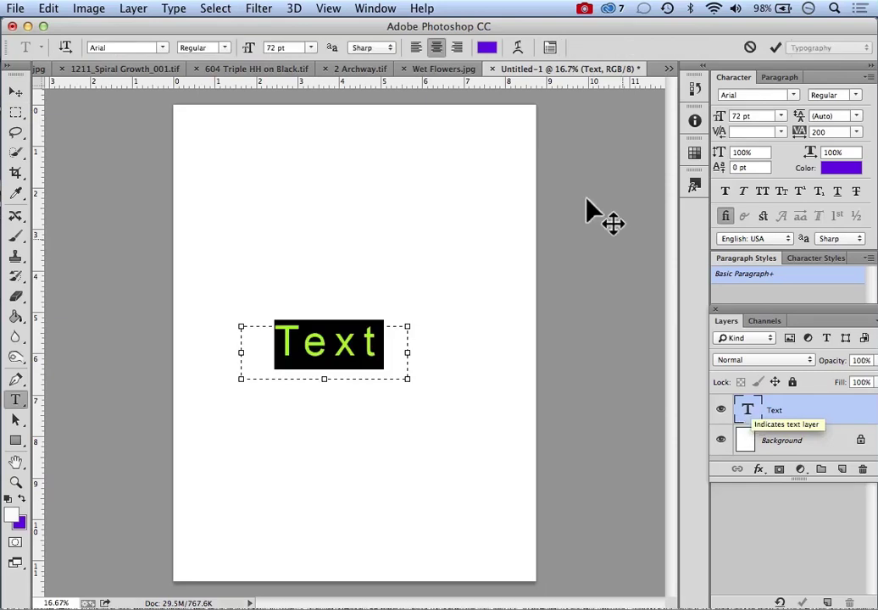
left_click(517, 51)
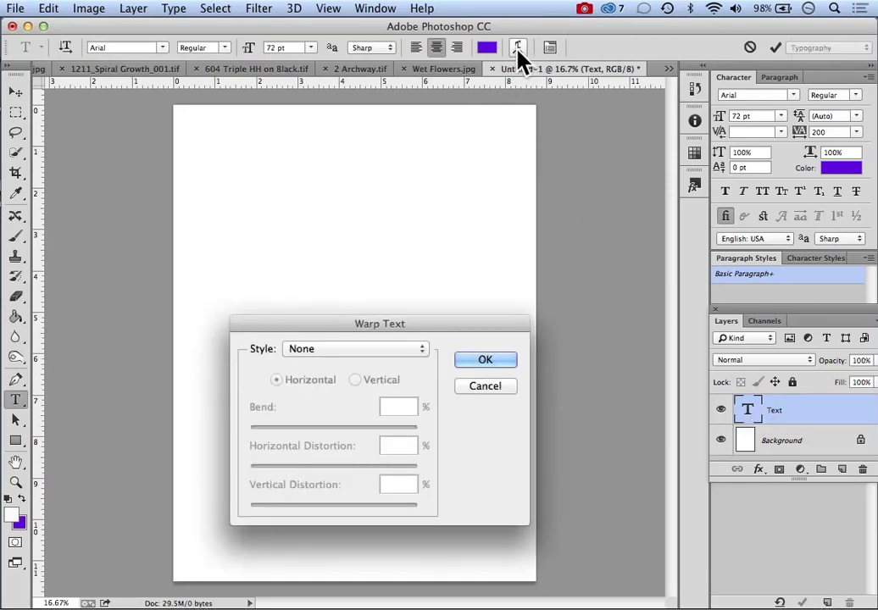
left_click_drag(465, 329, 678, 173)
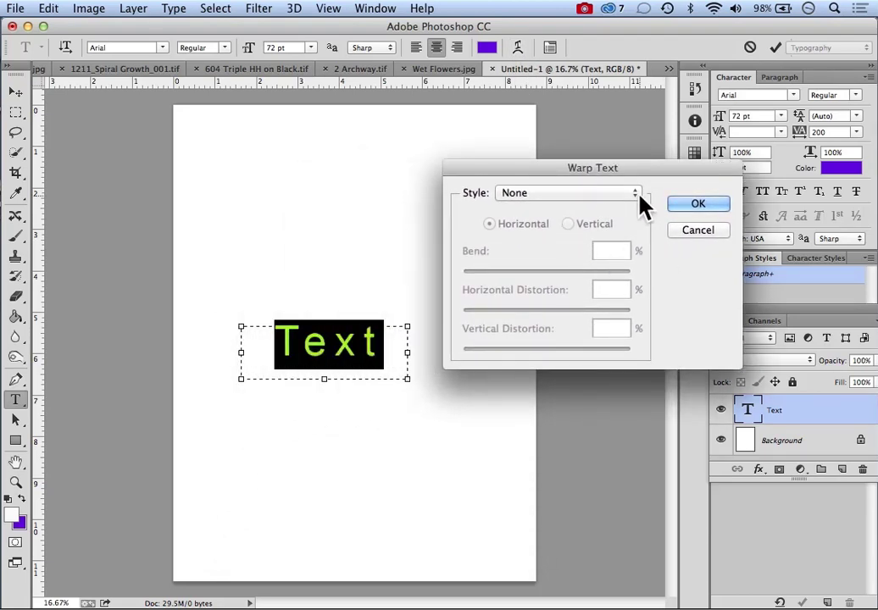
left_click(585, 194)
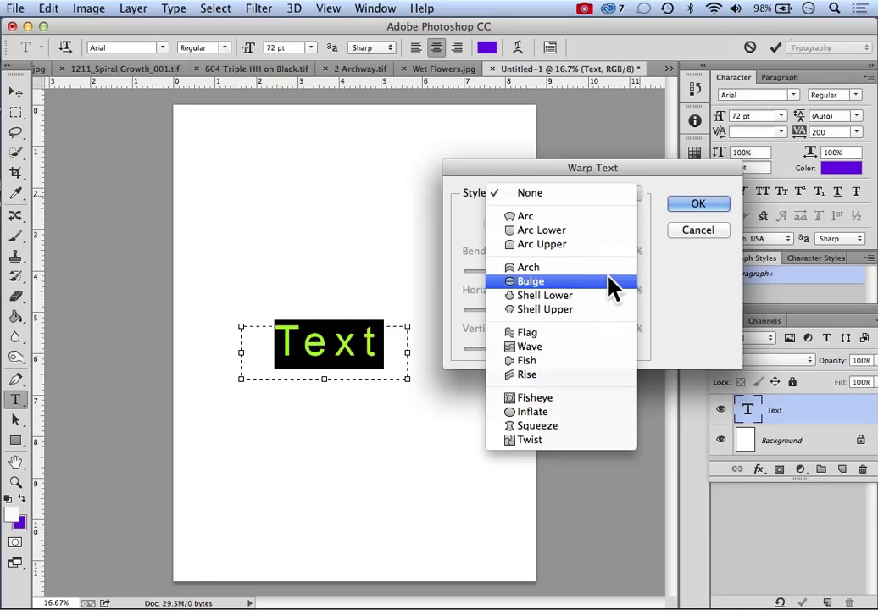
left_click(529, 273)
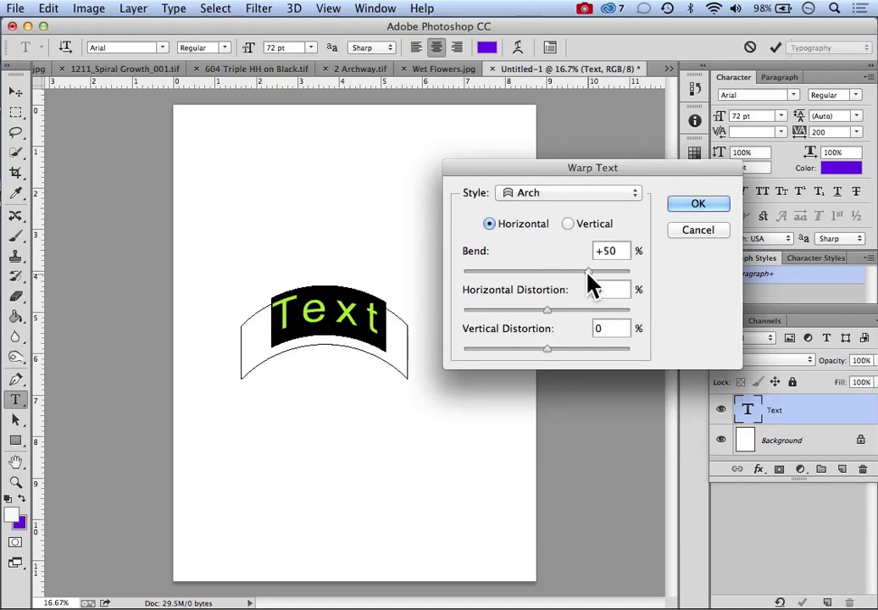
left_click_drag(589, 272, 606, 272)
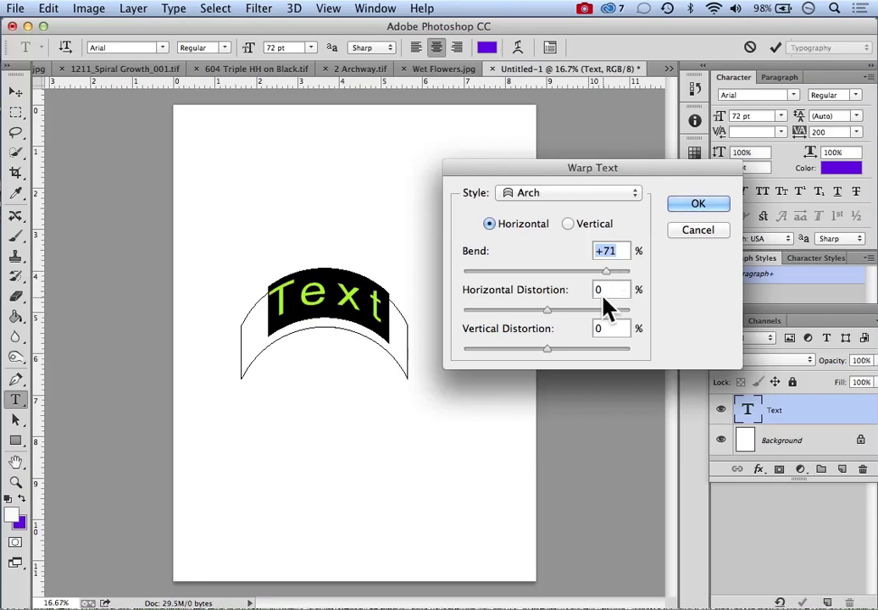
left_click_drag(547, 308, 501, 309)
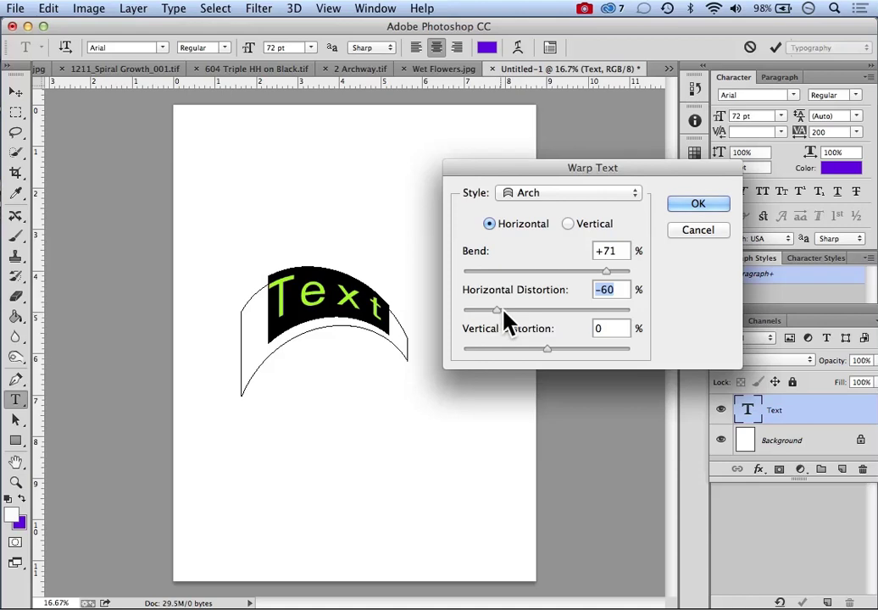
left_click_drag(545, 352, 514, 349)
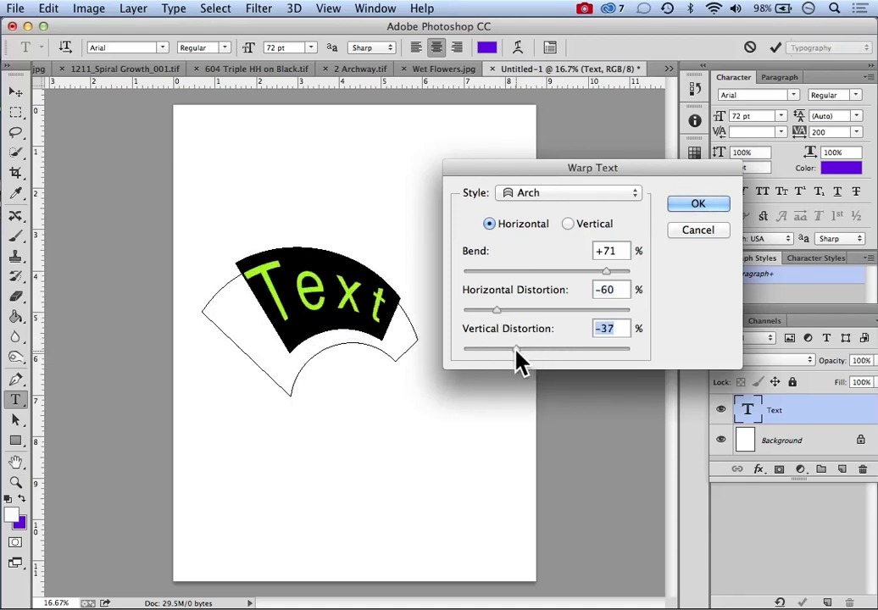
left_click(696, 205)
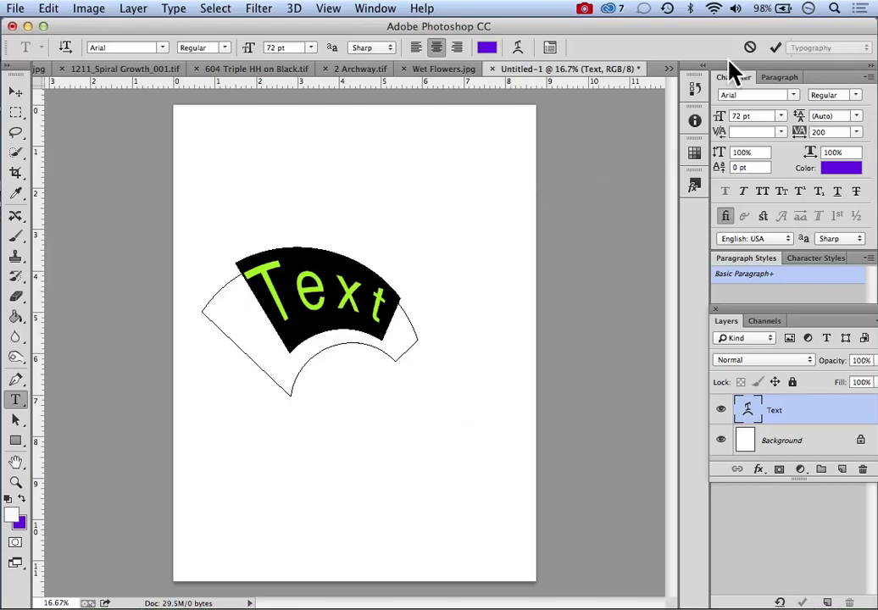
left_click(773, 50)
key("v")
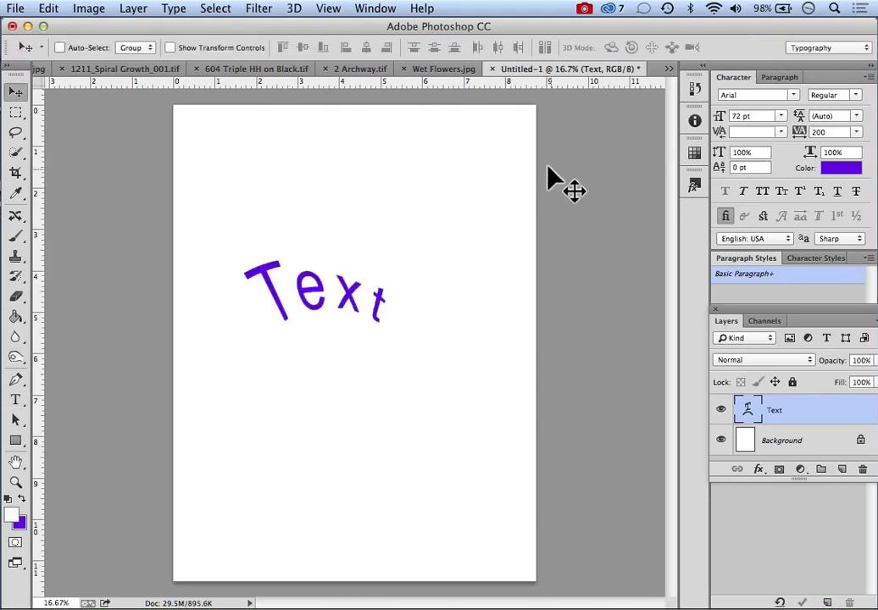
- Change the Text's warp to Fisheye with bend -27, horizontal +28, vertical +40, and commit
double_click(749, 413)
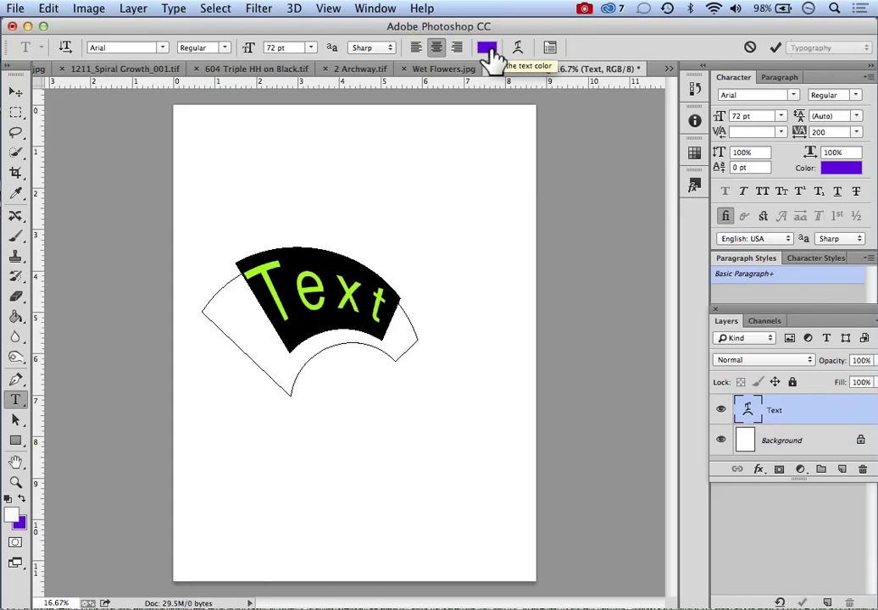
left_click(518, 49)
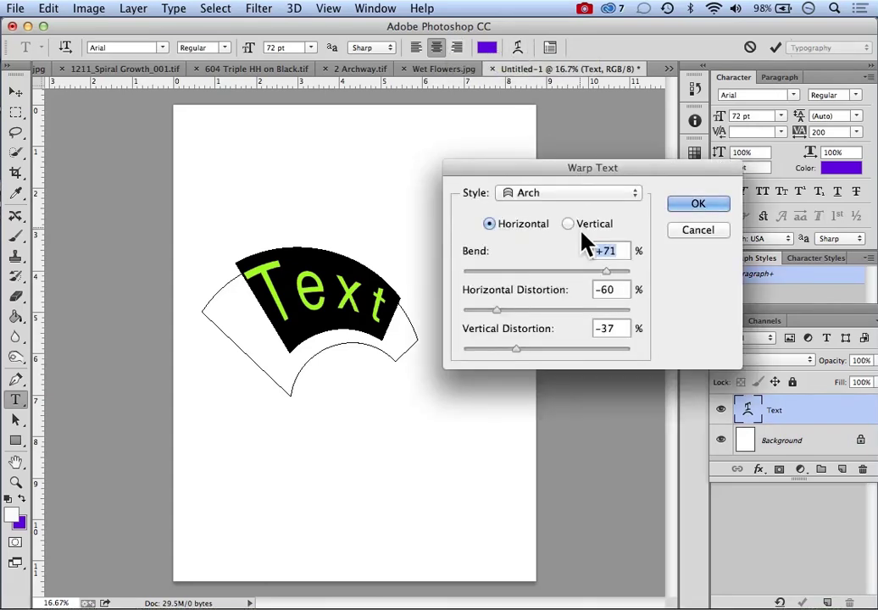
left_click(638, 194)
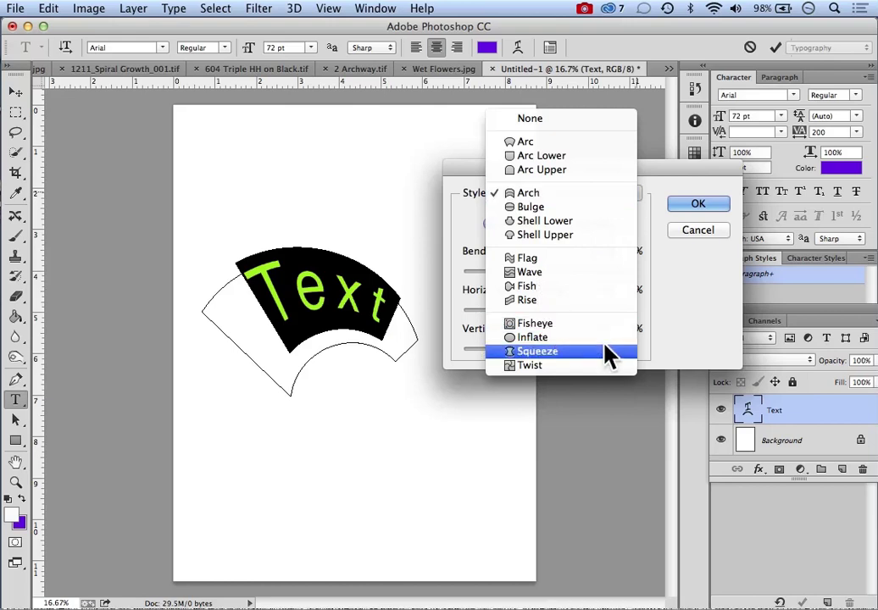
left_click(543, 327)
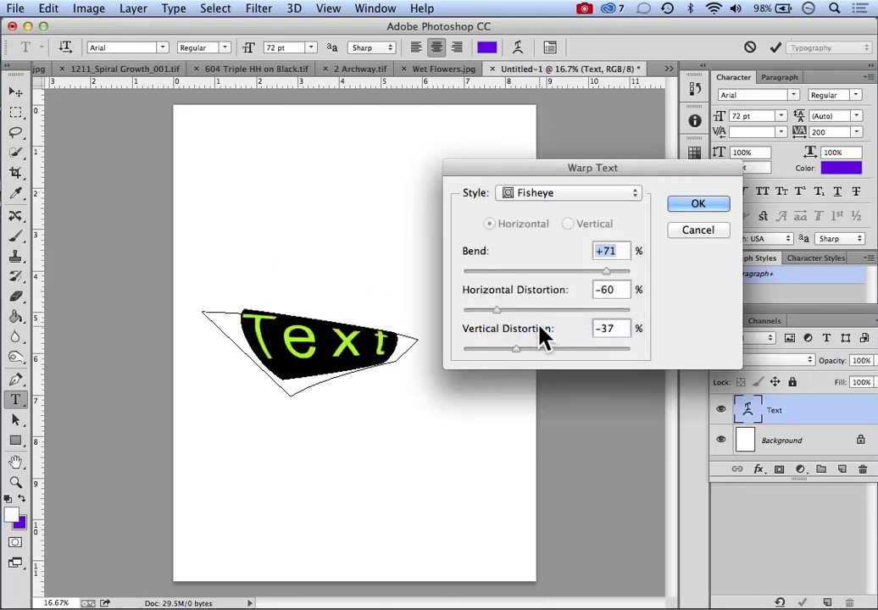
left_click_drag(606, 273, 526, 275)
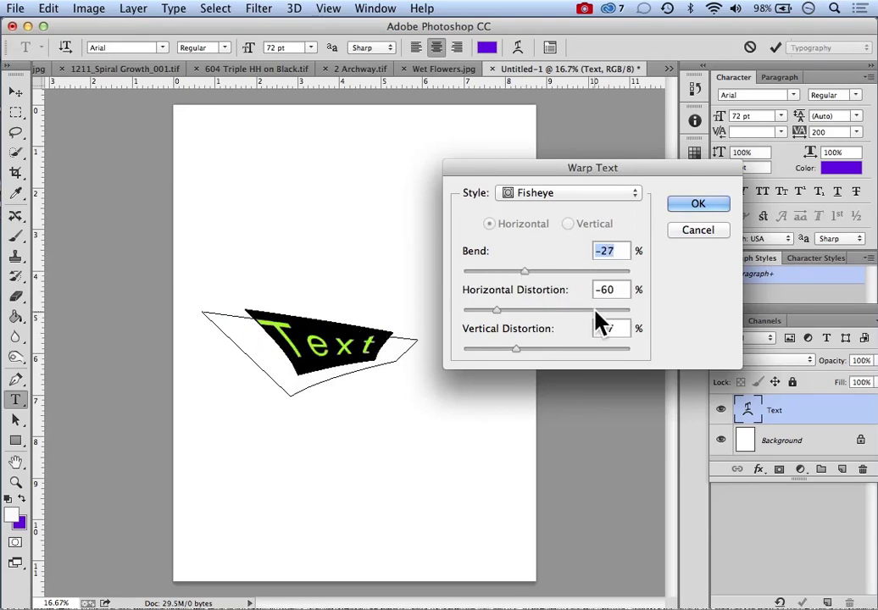
left_click_drag(497, 310, 570, 318)
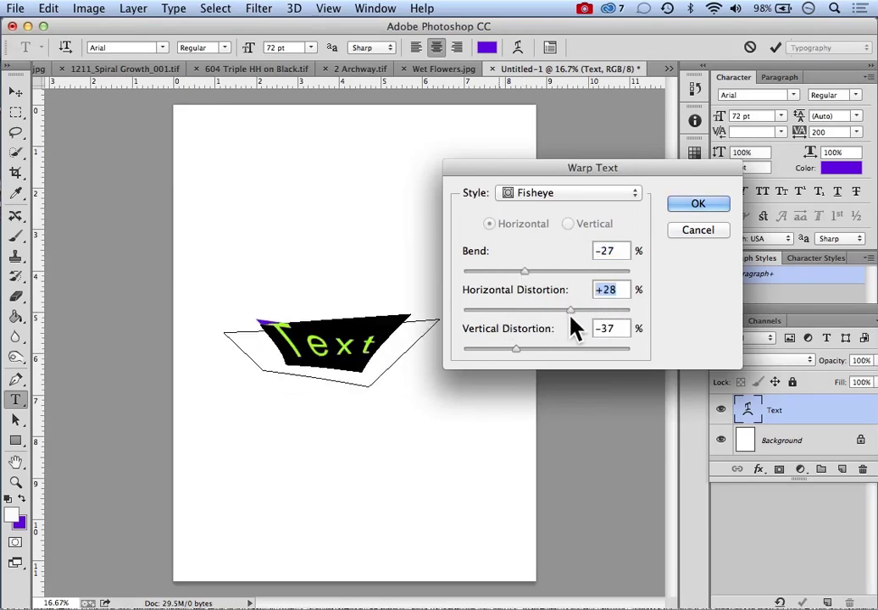
left_click_drag(520, 357, 582, 359)
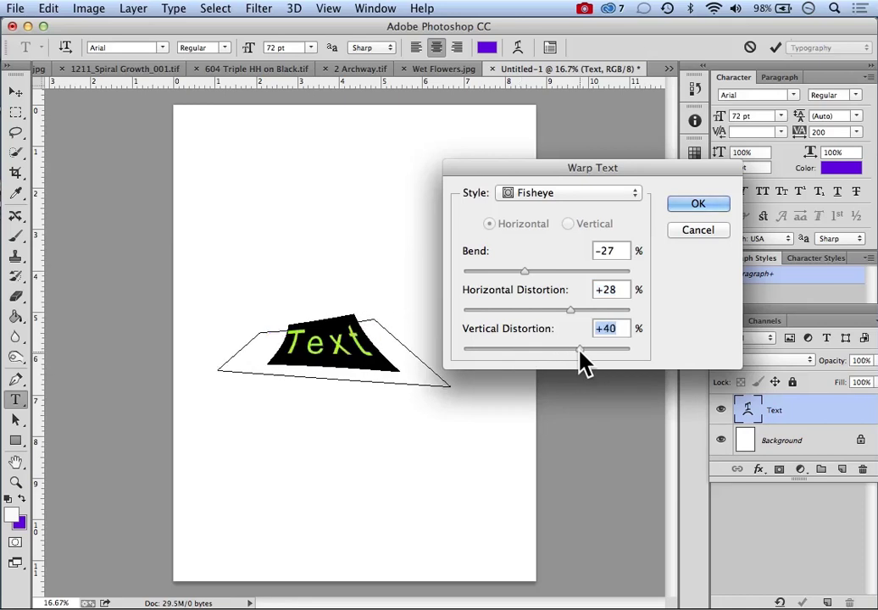
left_click(698, 206)
left_click(775, 48)
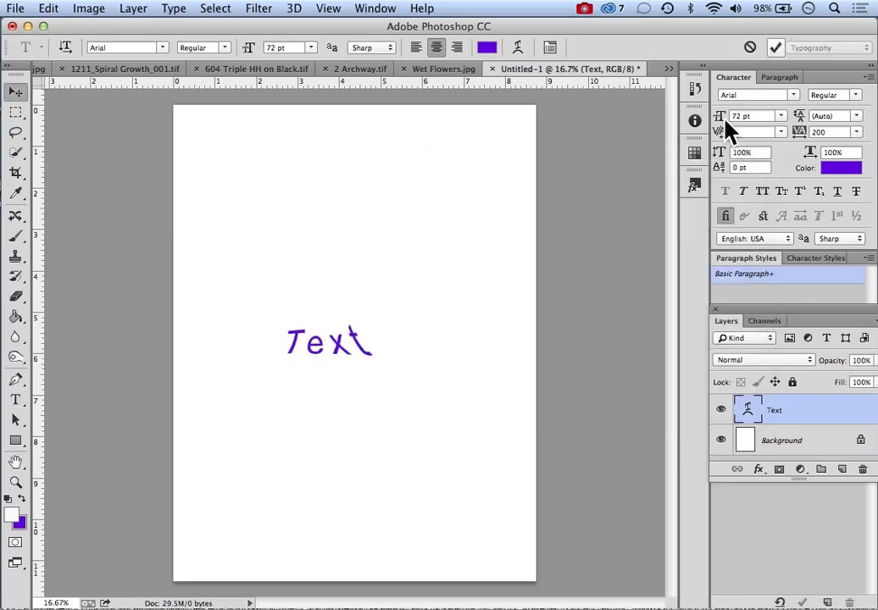
key("v")
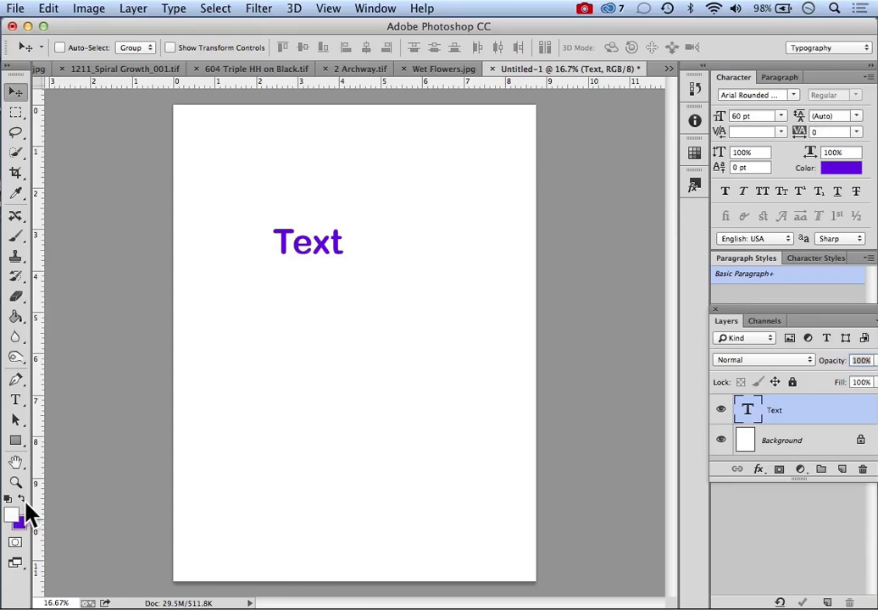
- Choose the Vertical Type Tool from the type tool flyout
left_click_drag(25, 416, 22, 410)
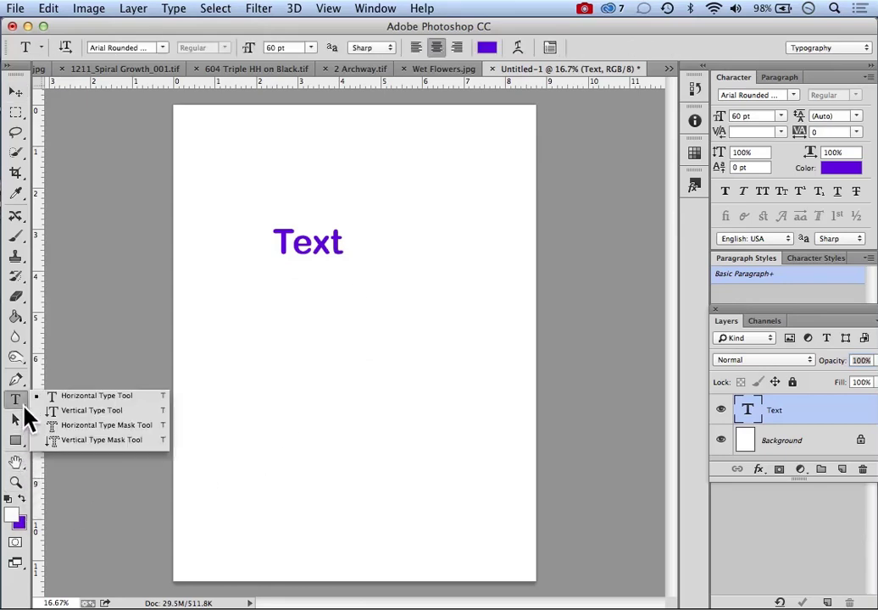
left_click(92, 410)
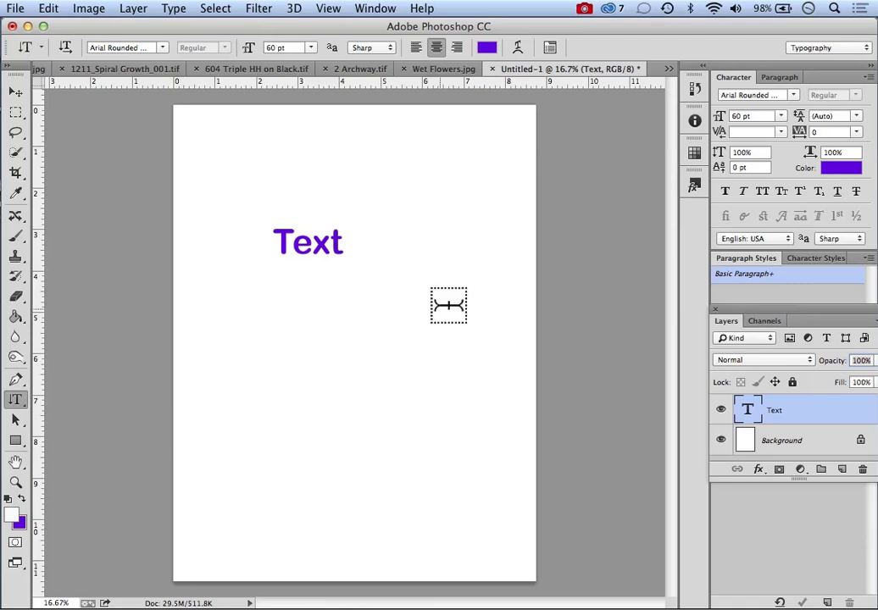
- Type a vertical 'Text' on the right and resize its box toward the top-right corner
left_click_drag(415, 146, 480, 373)
type("Text")
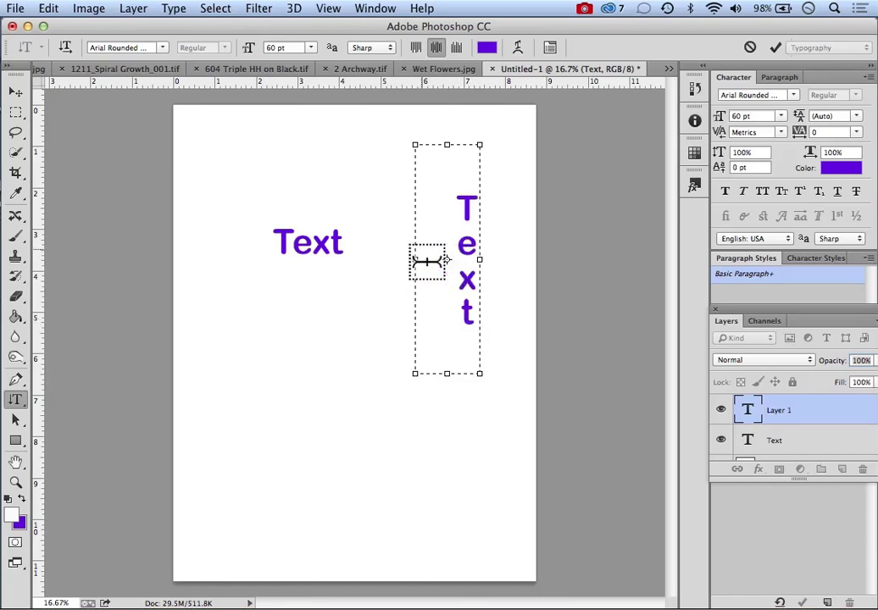
left_click_drag(415, 257, 450, 256)
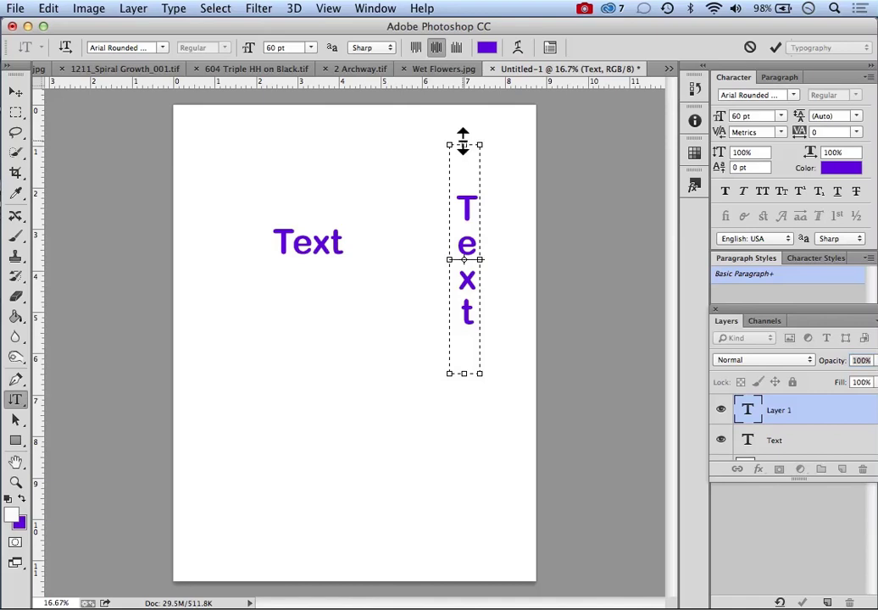
left_click_drag(462, 149, 462, 194)
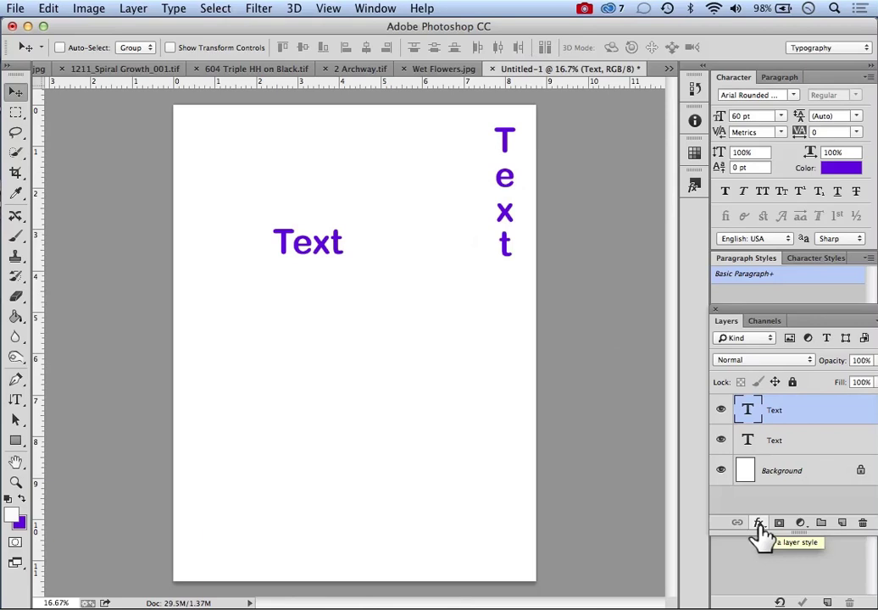
left_click(759, 525)
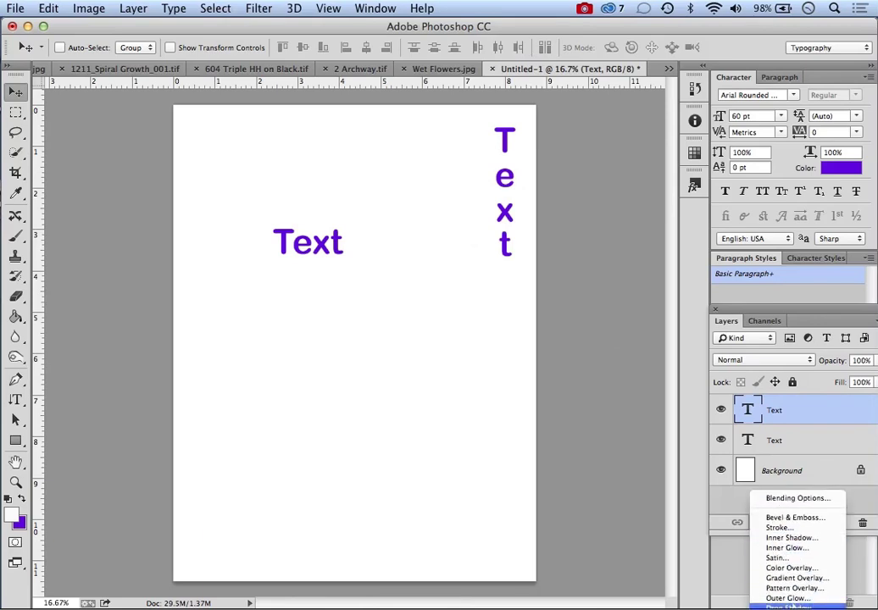
- Add a drop shadow to the vertical Text: angle 174°, distance 14 px, spread 11%, size 8 px
left_click(788, 605)
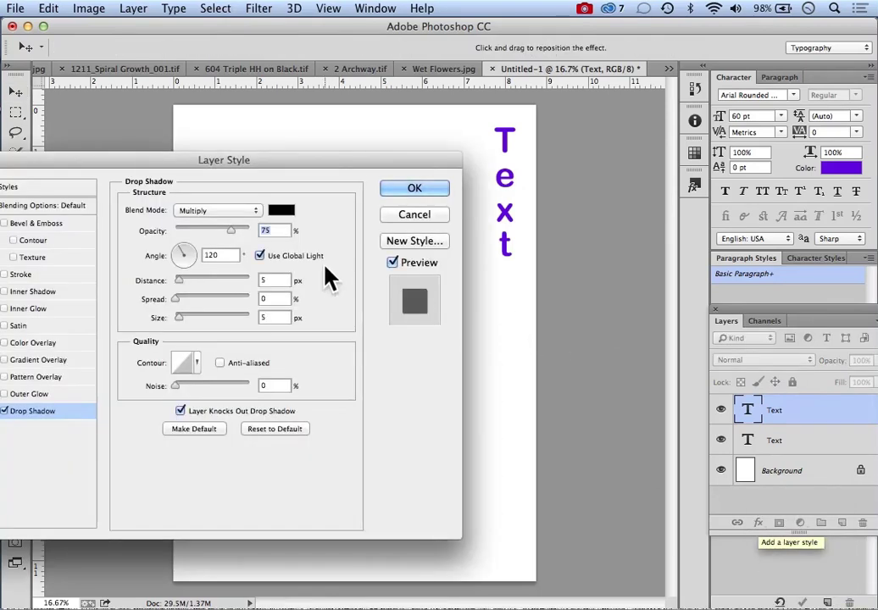
left_click_drag(148, 161, 164, 161)
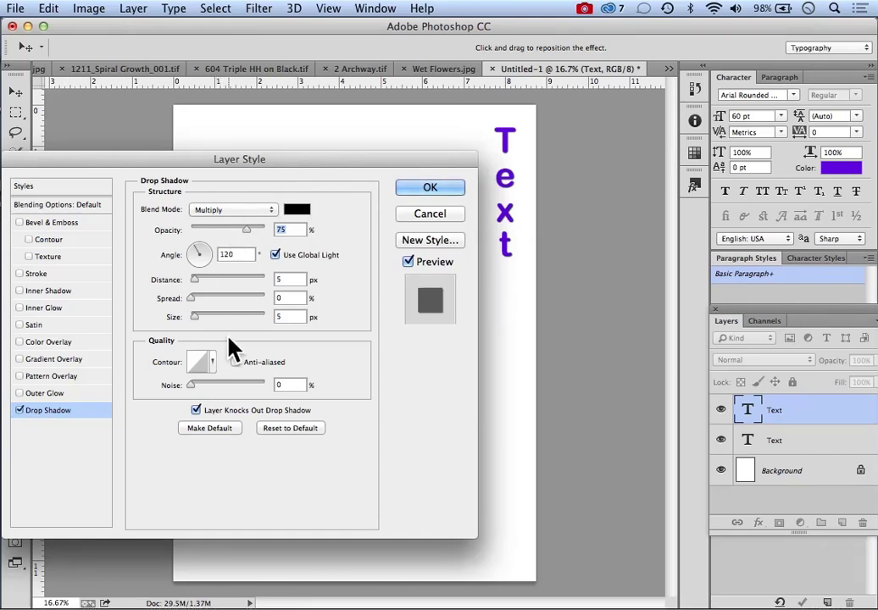
left_click_drag(197, 290, 216, 320)
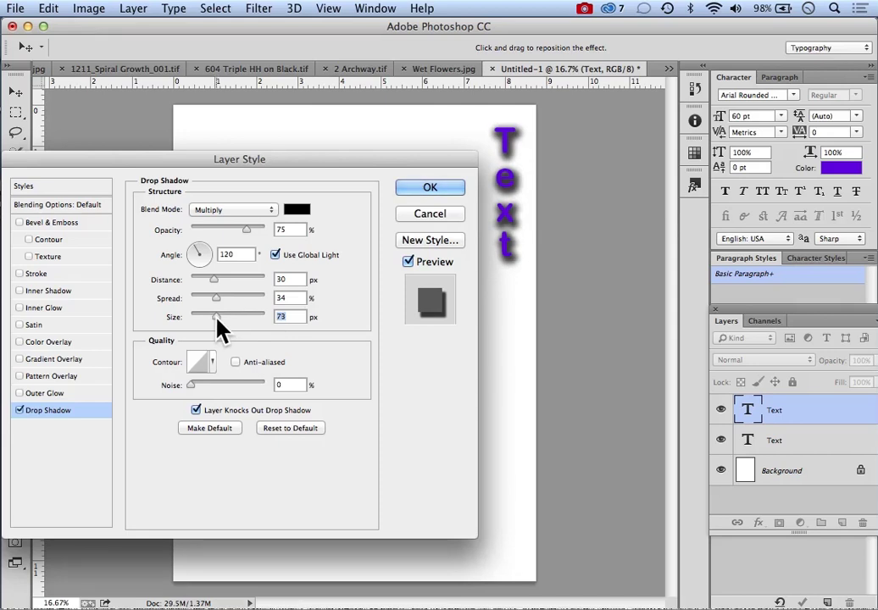
left_click_drag(215, 282, 197, 256)
left_click(197, 256)
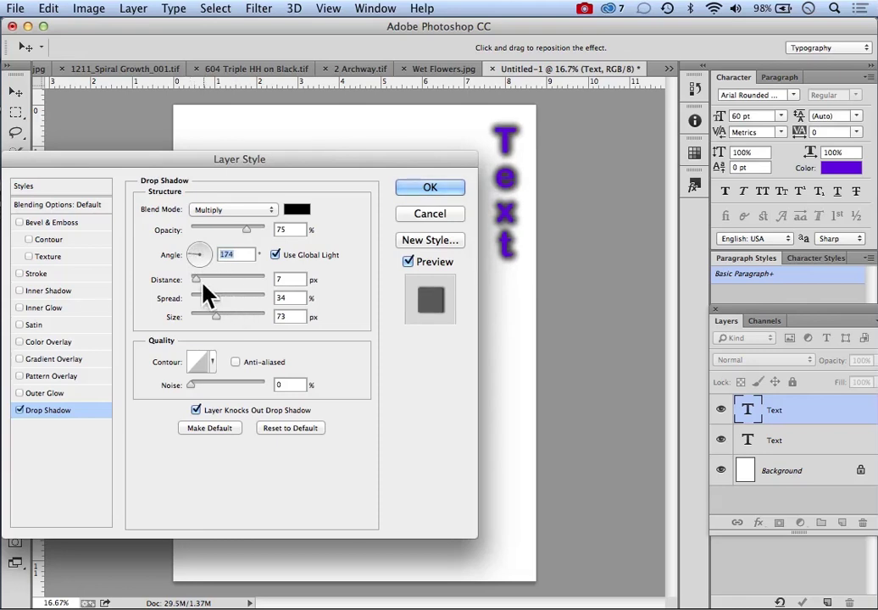
left_click_drag(216, 299, 205, 245)
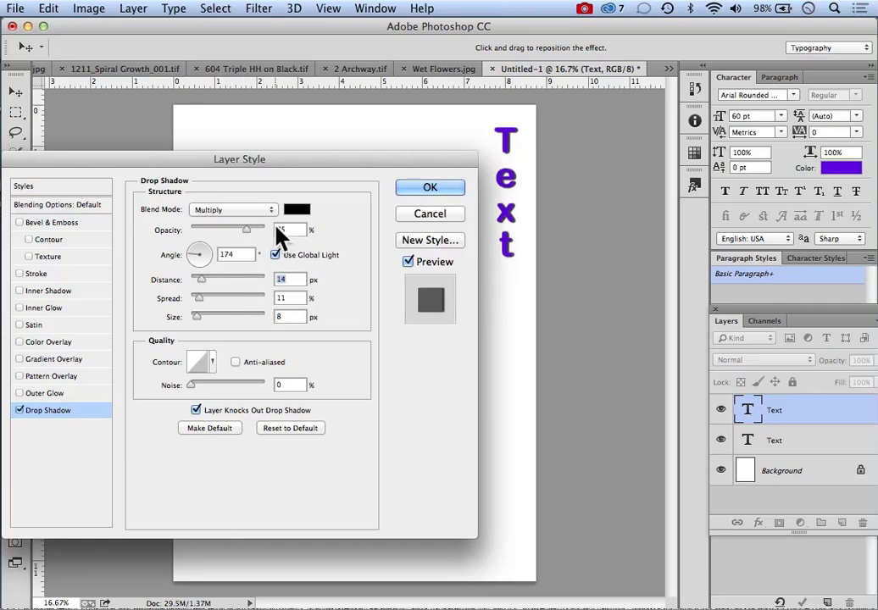
left_click_drag(323, 163, 363, 277)
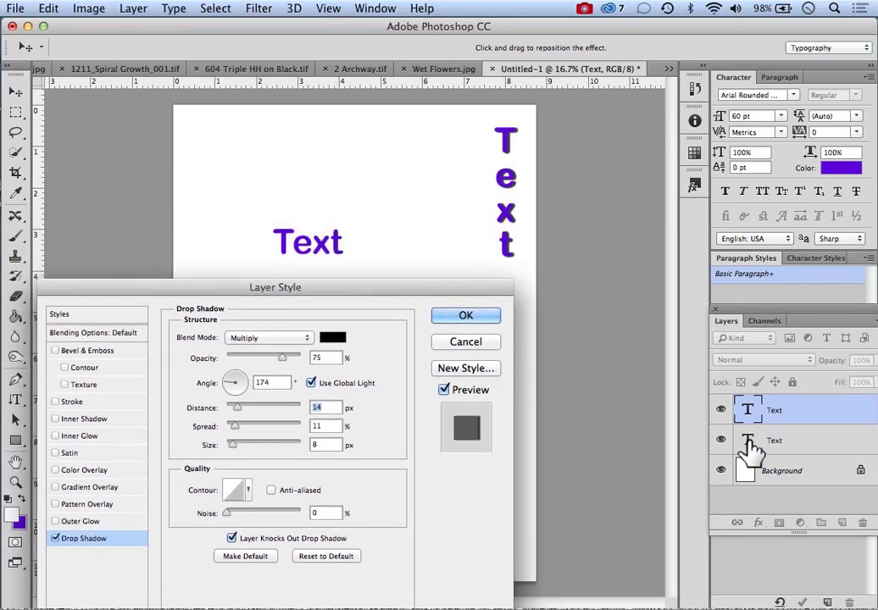
left_click(464, 319)
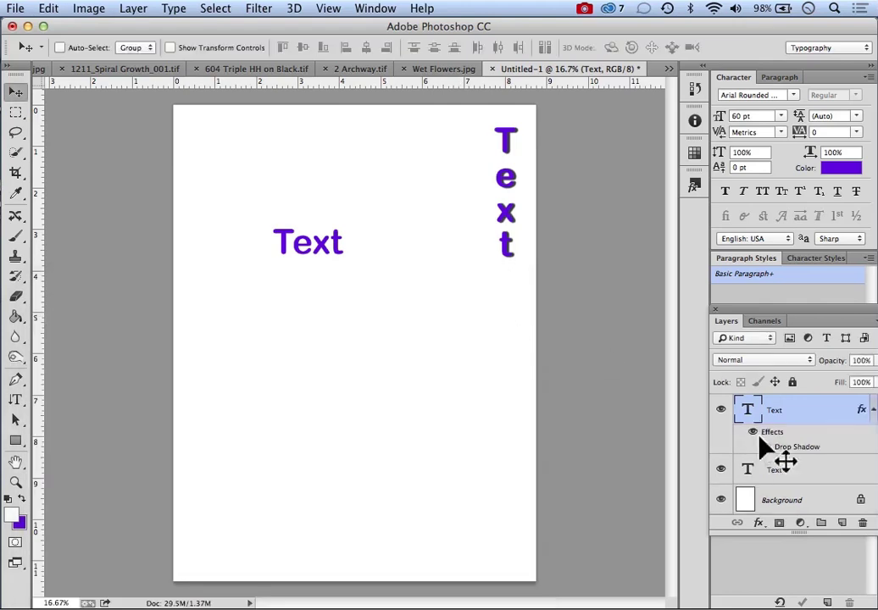
- Add a drop shadow to the horizontal Text with 30 px distance, 10% spread, 8 px size
double_click(746, 469)
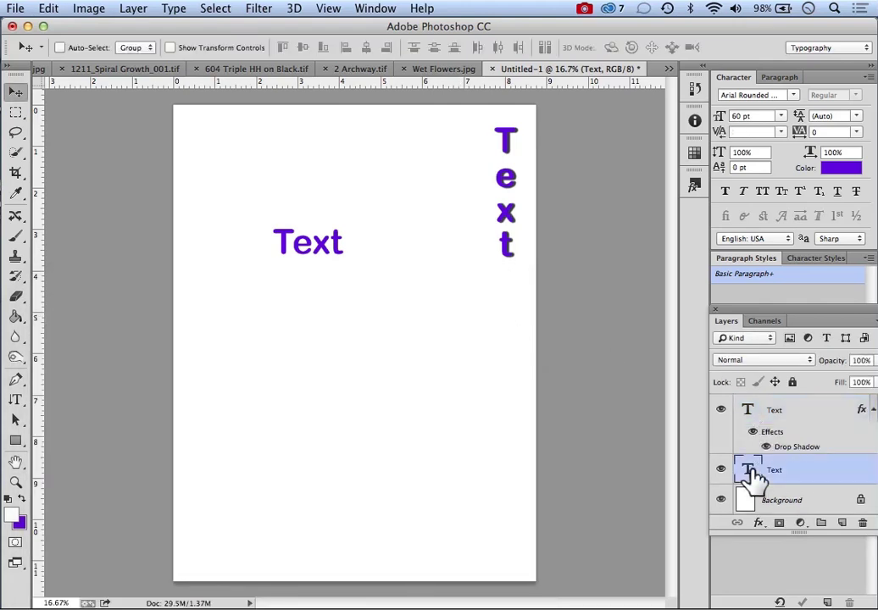
left_click(756, 526)
left_click(756, 525)
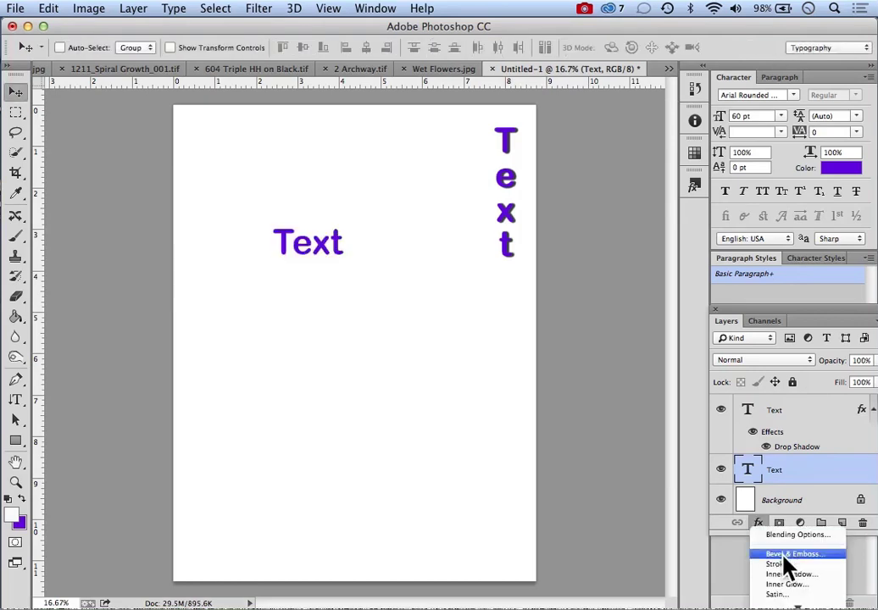
left_click(786, 606)
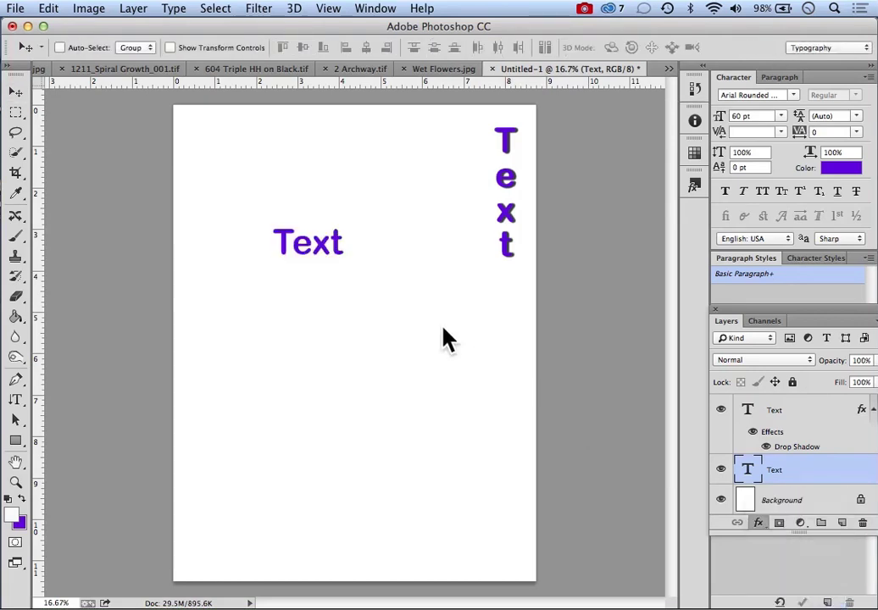
left_click_drag(360, 254, 421, 303)
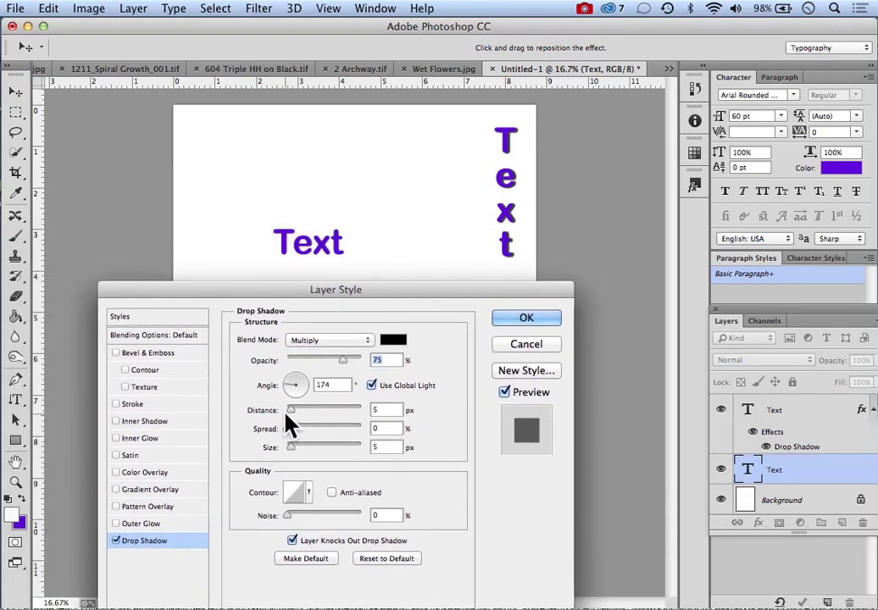
left_click_drag(292, 411, 309, 418)
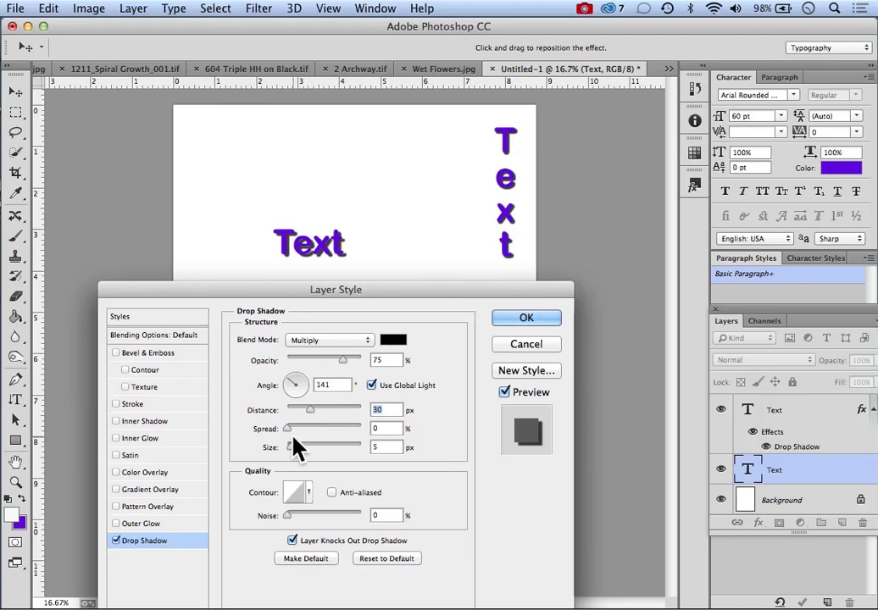
left_click(294, 428)
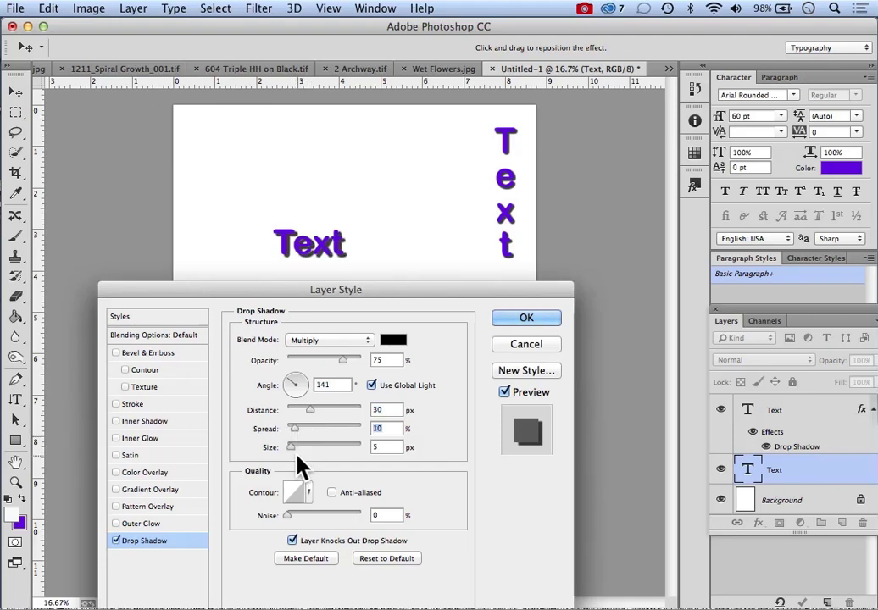
left_click(293, 447)
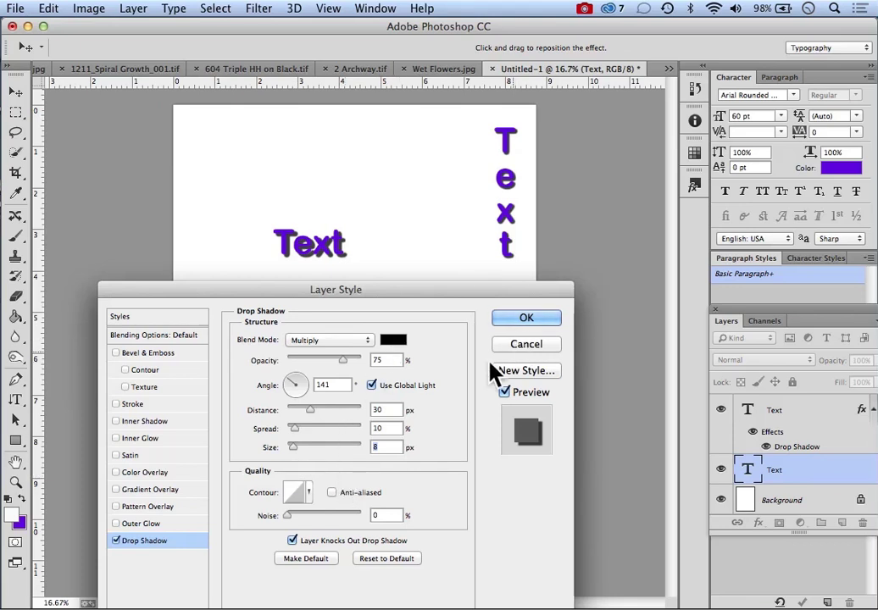
- Replace the drop shadow with Bevel & Emboss plus a curved second-row contour preset
left_click(116, 541)
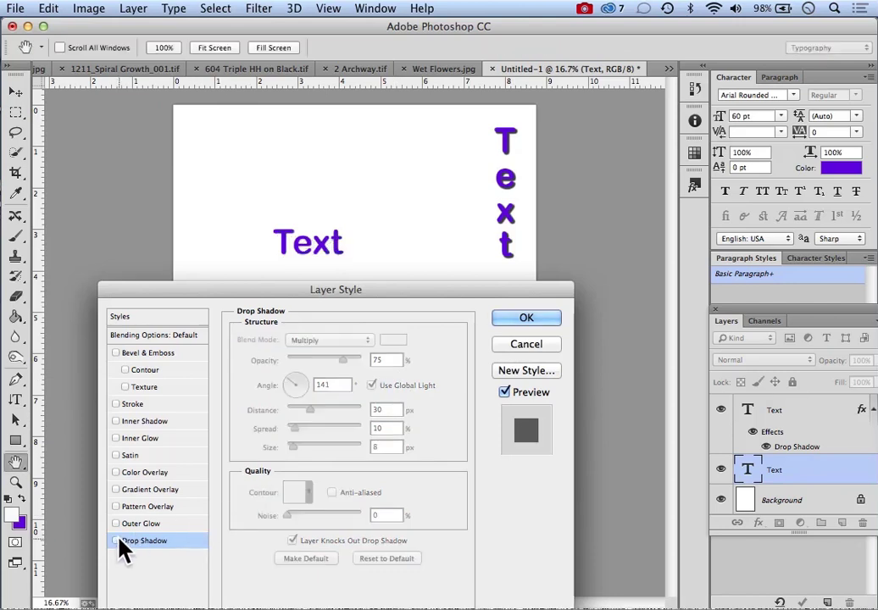
left_click(152, 357)
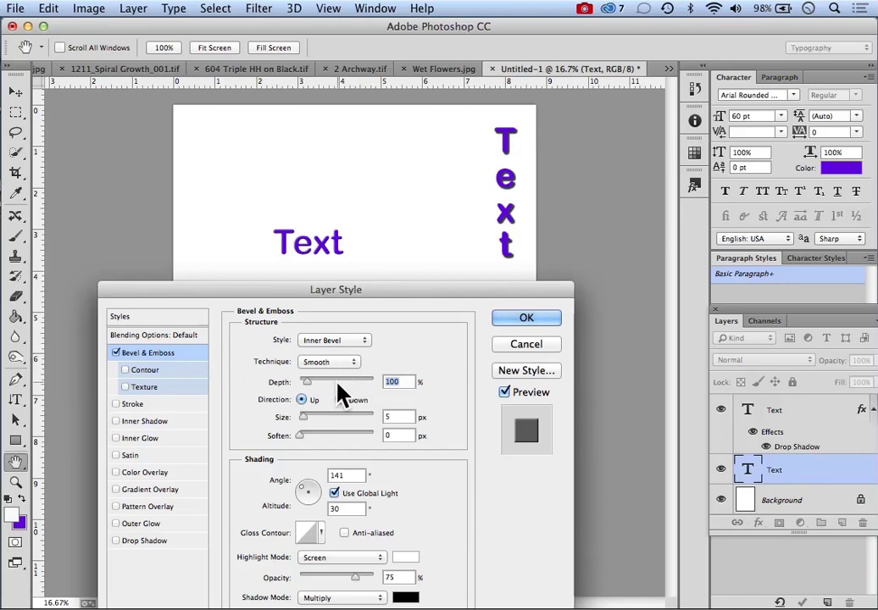
left_click(172, 369)
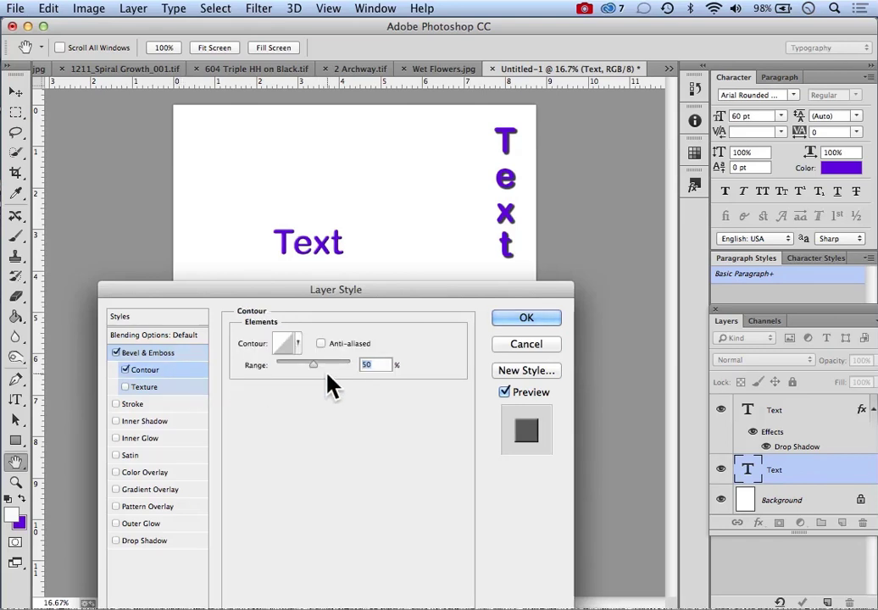
left_click(297, 344)
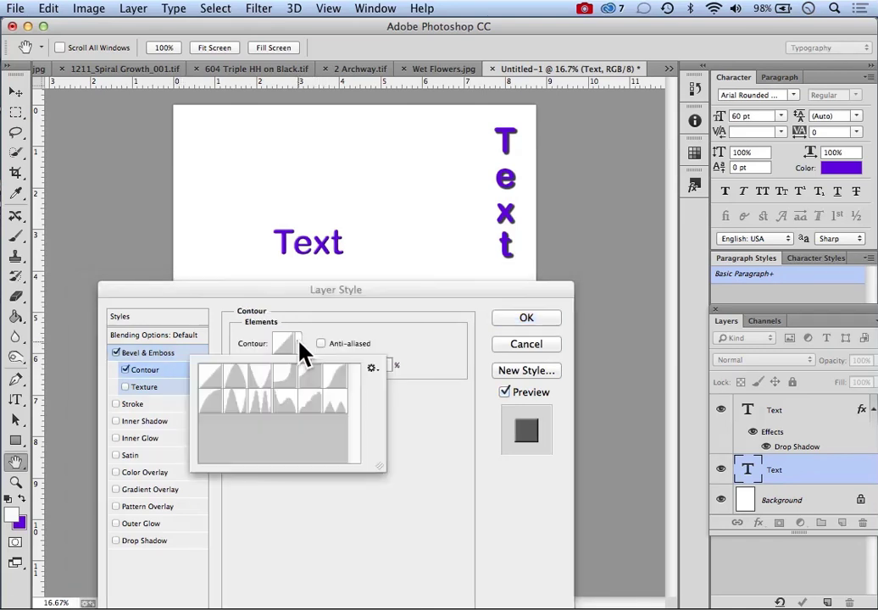
left_click(285, 403)
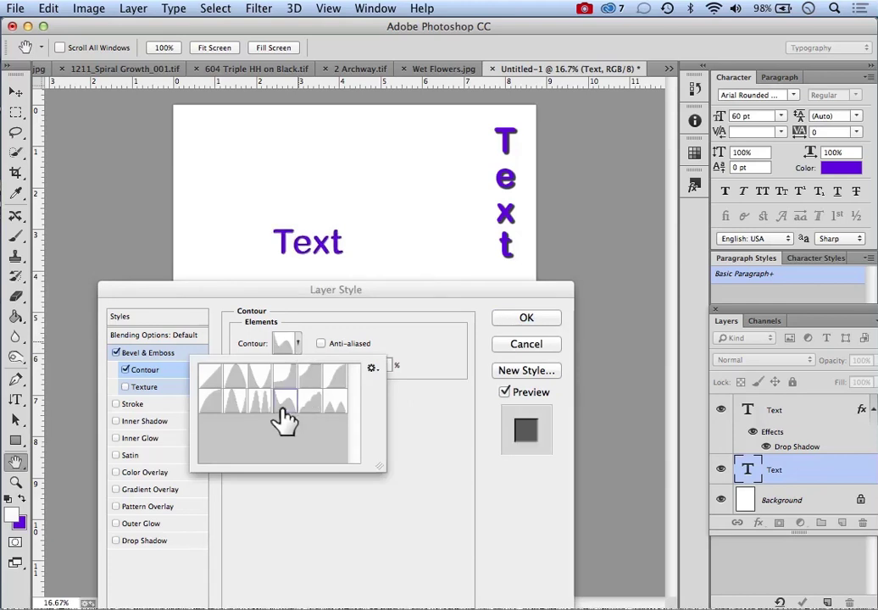
left_click(299, 346)
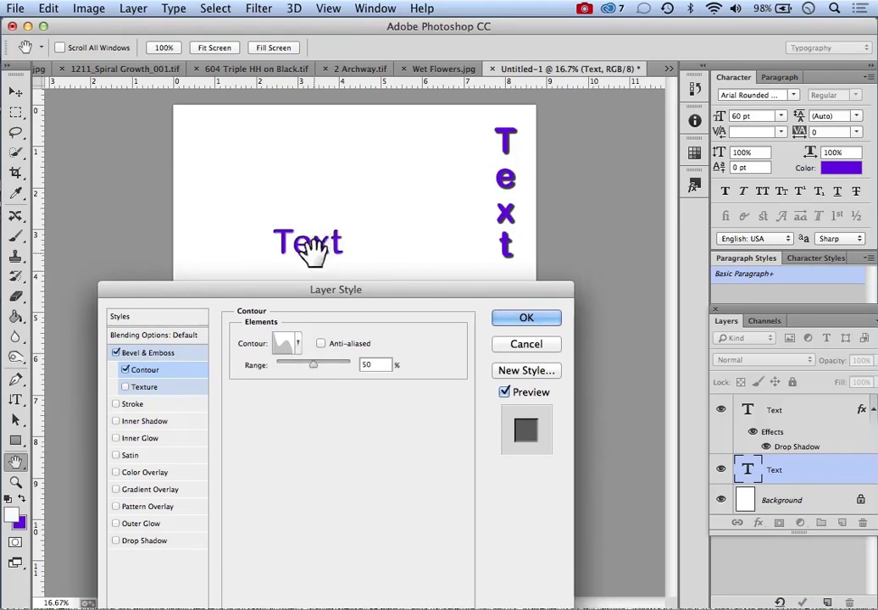
- Enlarge the horizontal purple Text from 60 pt to 160 pt and reselect it for effects
key("Escape")
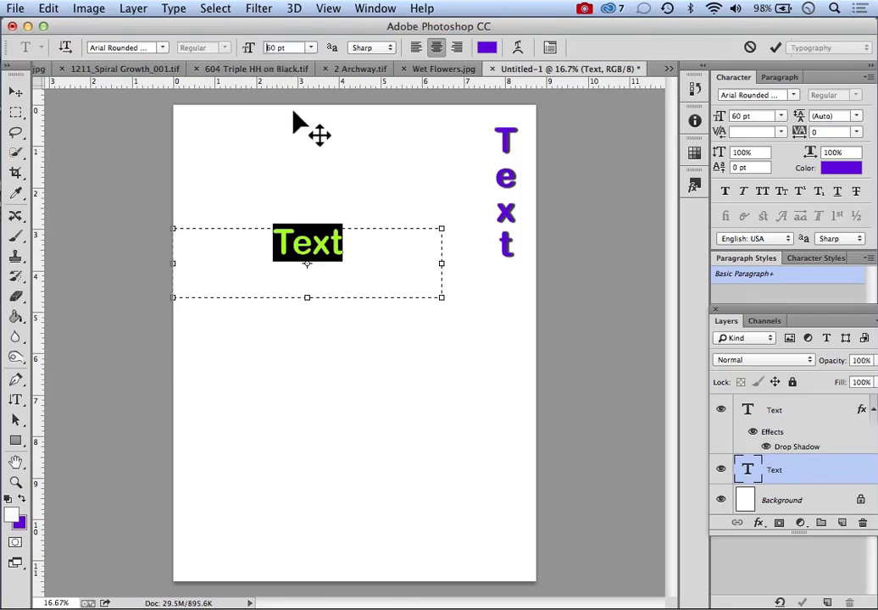
type("1")
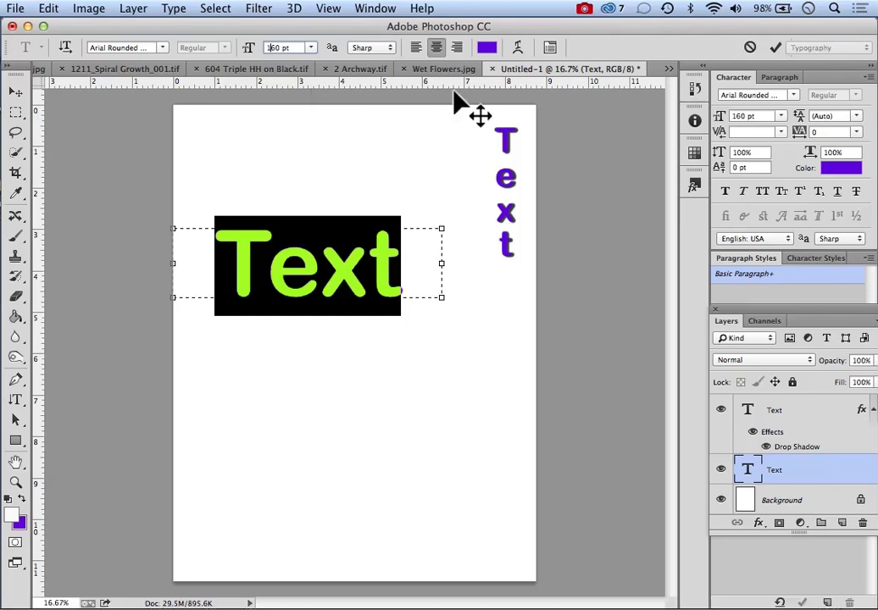
left_click(775, 48)
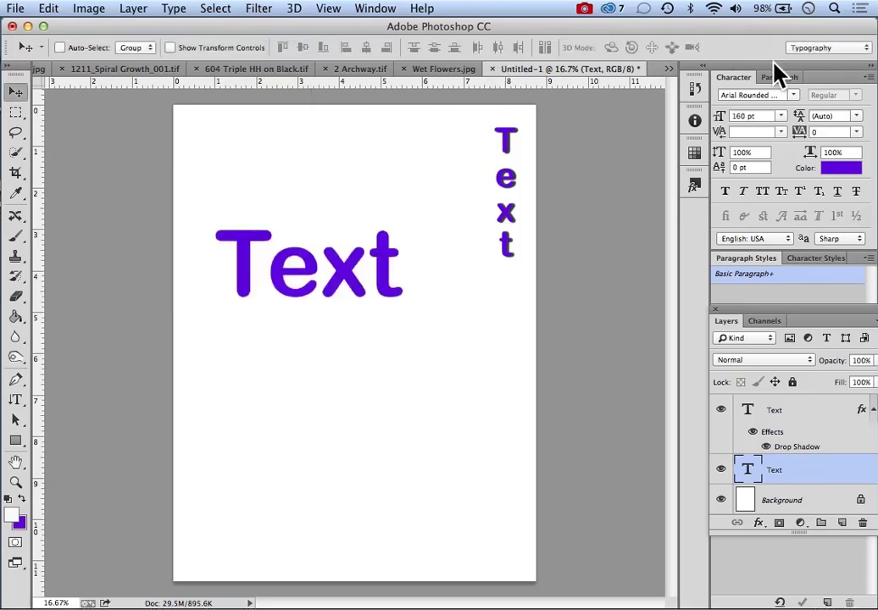
double_click(750, 466)
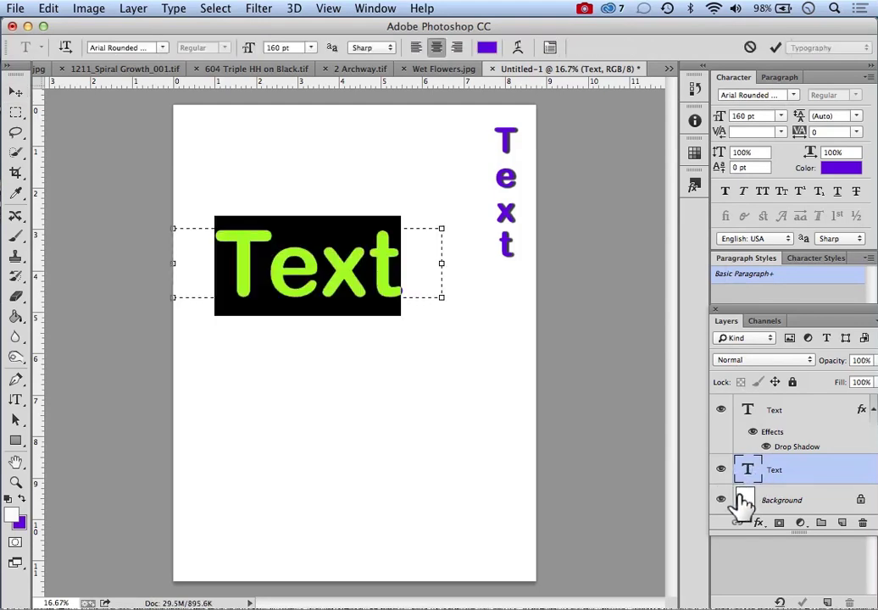
left_click(757, 523)
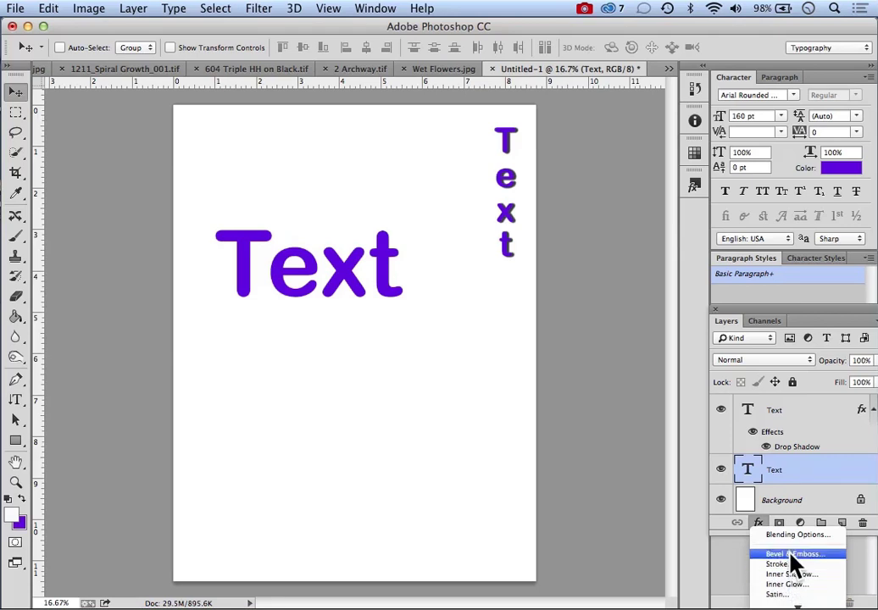
- Add Bevel & Emboss to the large Text: size 76 px, soften 3 px, depth 438%
left_click(792, 555)
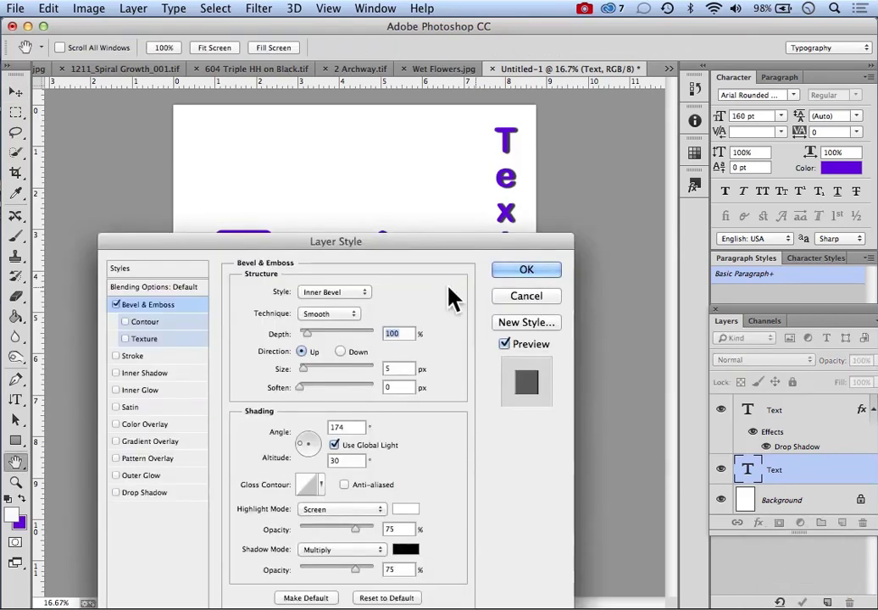
left_click_drag(417, 250, 741, 181)
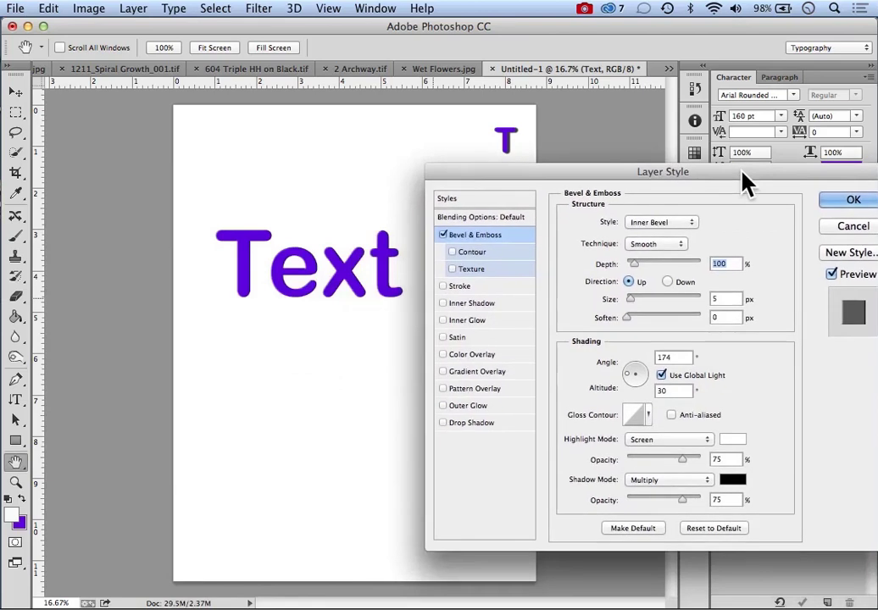
left_click(485, 252)
left_click(625, 227)
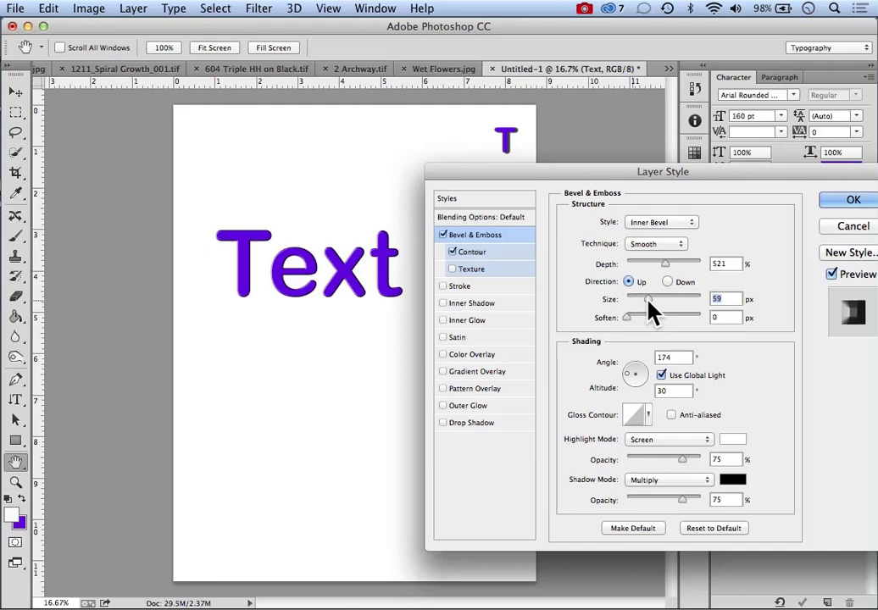
left_click_drag(647, 303, 657, 312)
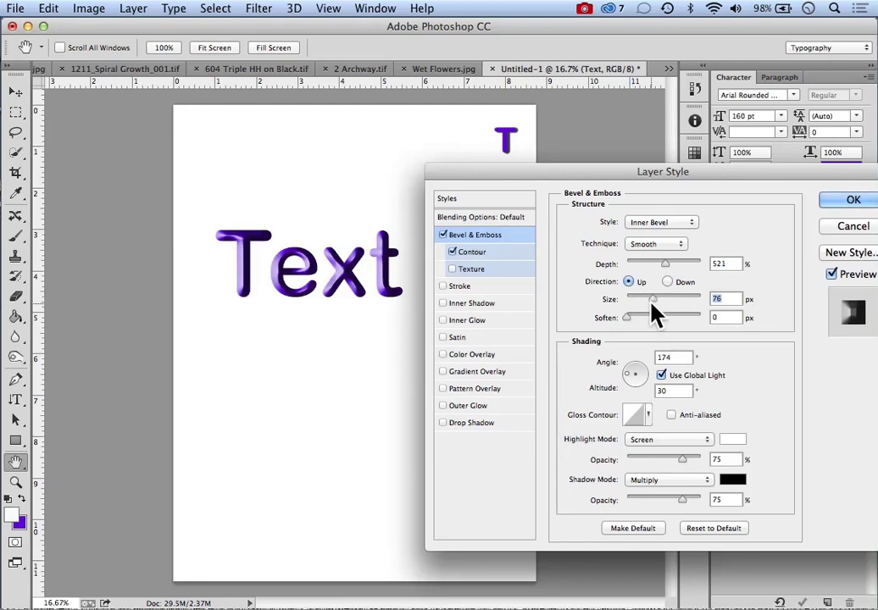
left_click_drag(629, 318, 639, 317)
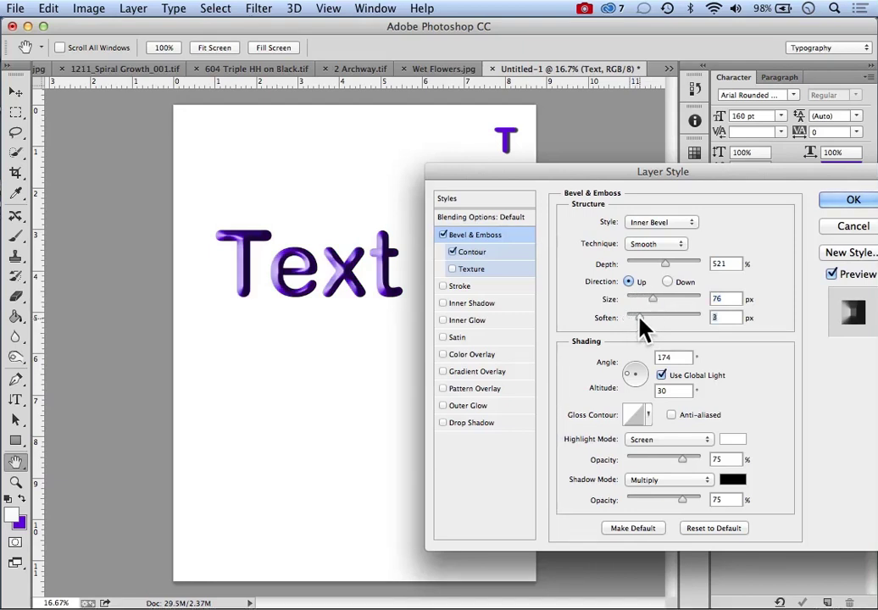
left_click_drag(665, 264, 660, 264)
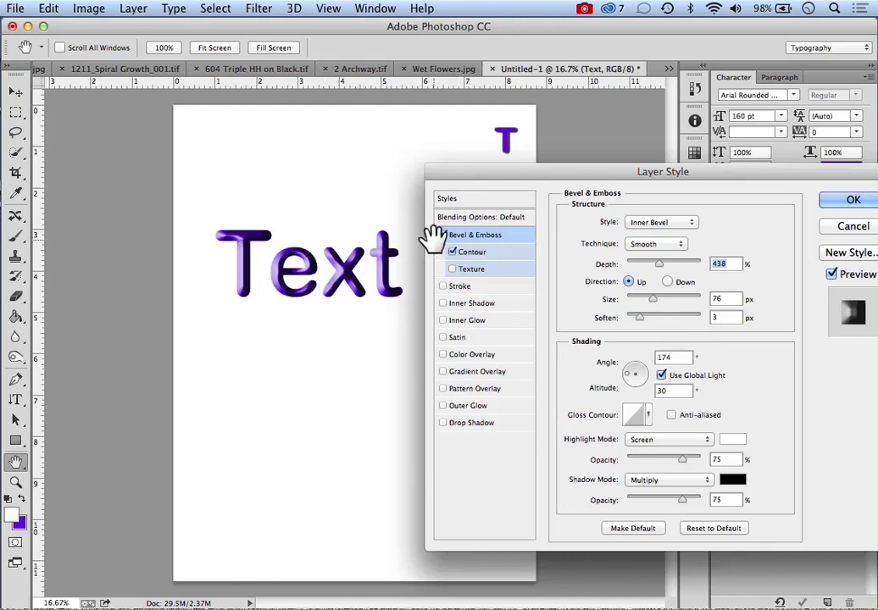
- Compare cone, linear and other contour presets on the bevel, then keep the final one
left_click(501, 254)
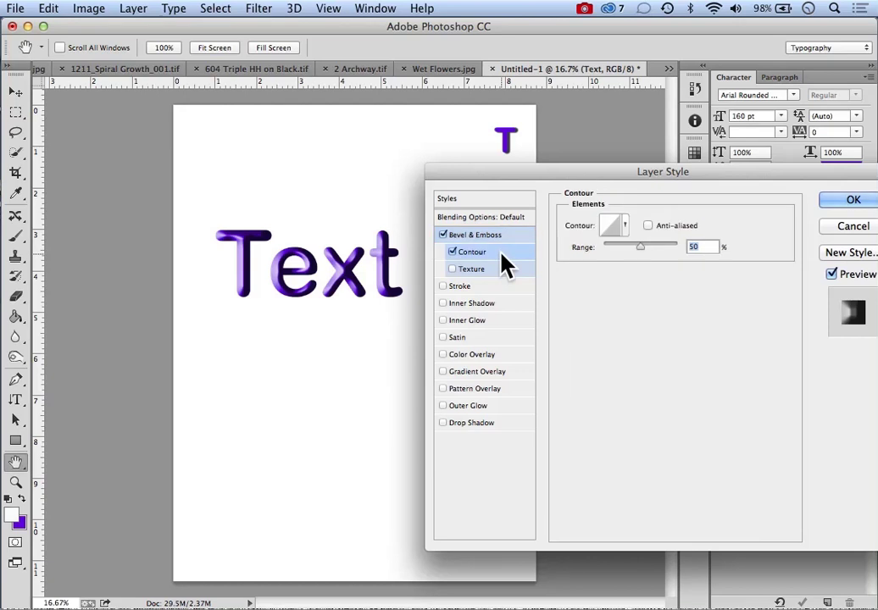
left_click(624, 226)
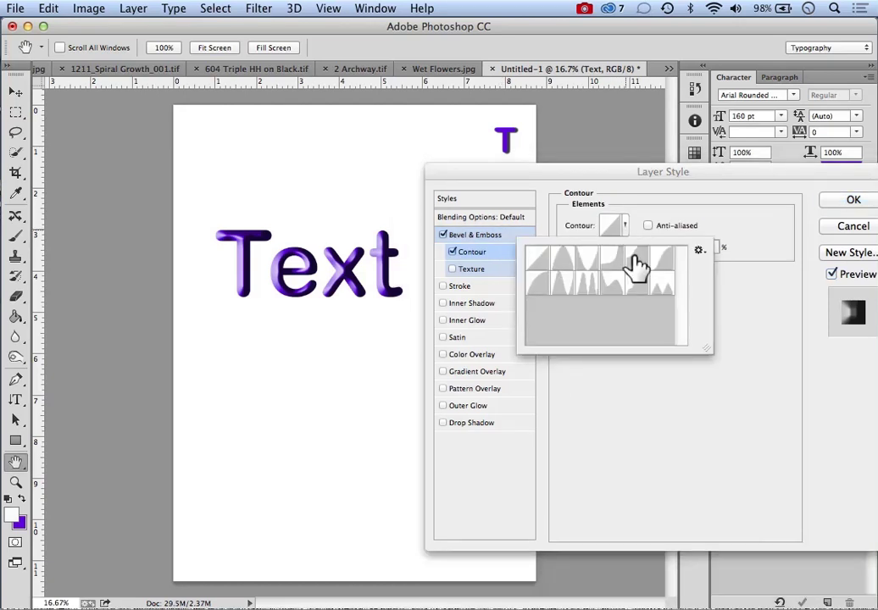
left_click(564, 263)
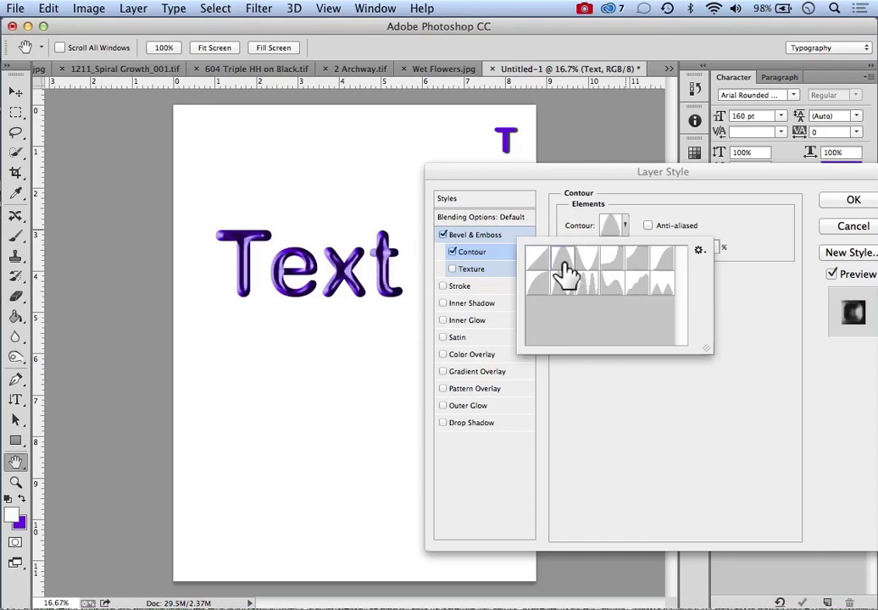
left_click(539, 260)
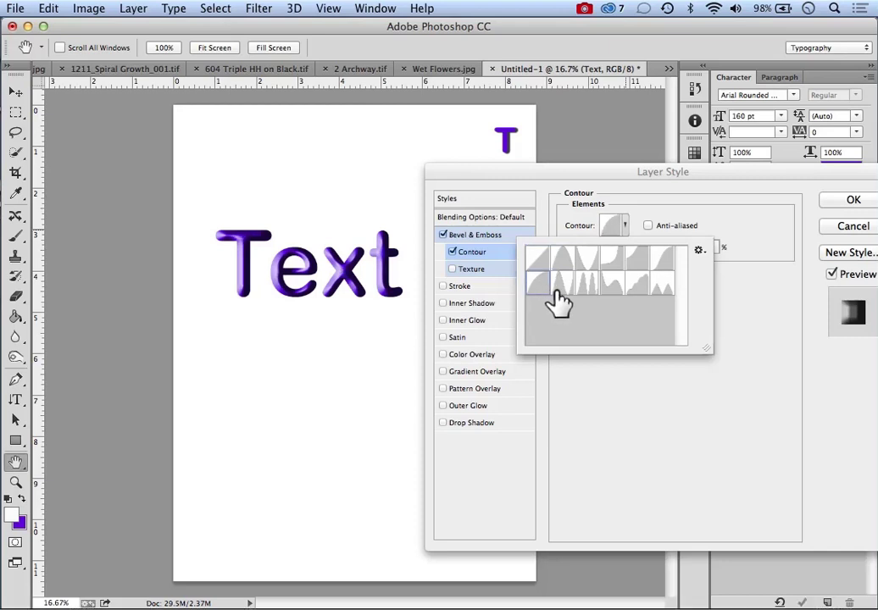
left_click(561, 298)
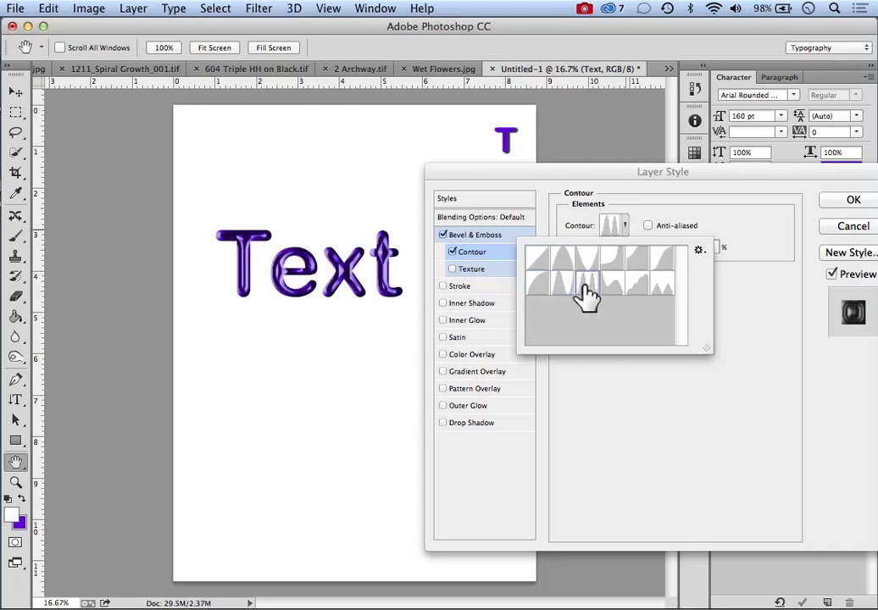
left_click(588, 286)
left_click(615, 290)
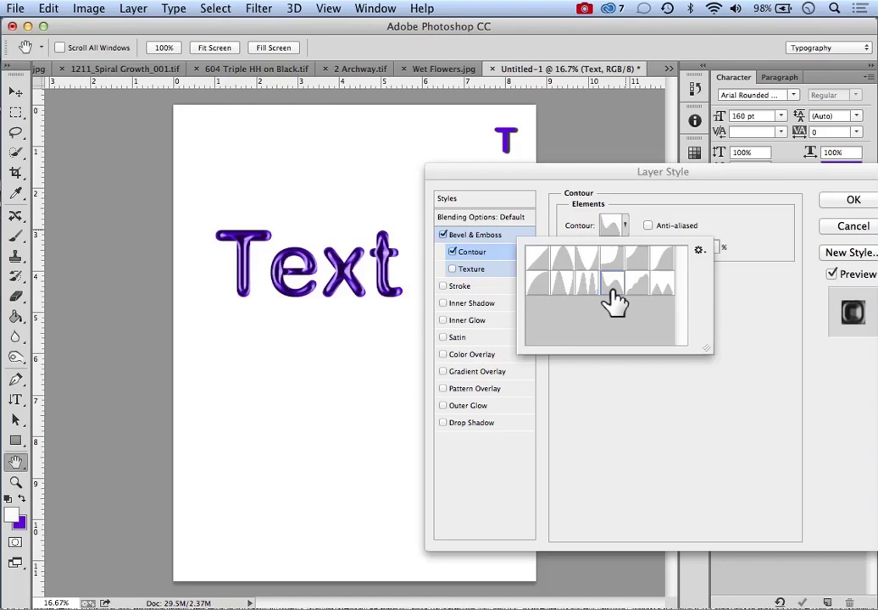
left_click(637, 288)
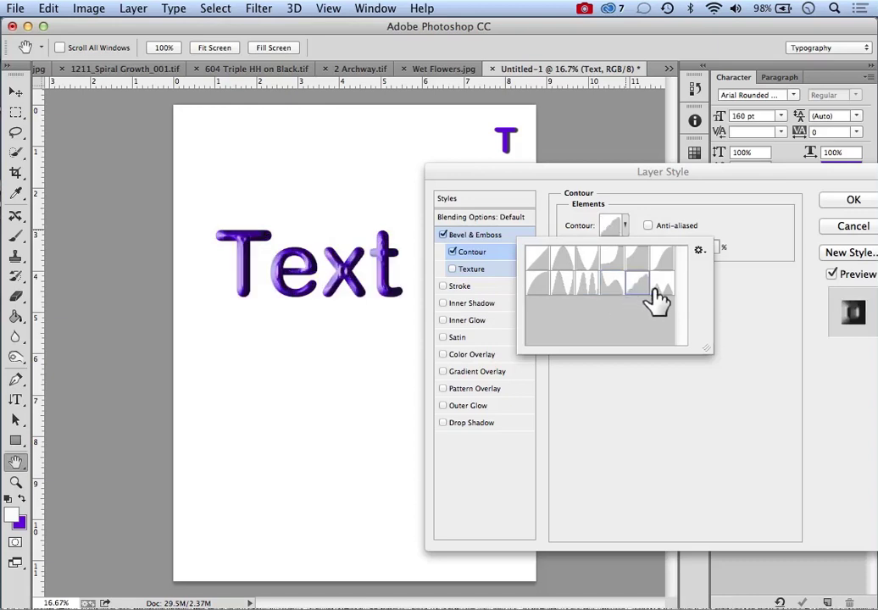
left_click(664, 298)
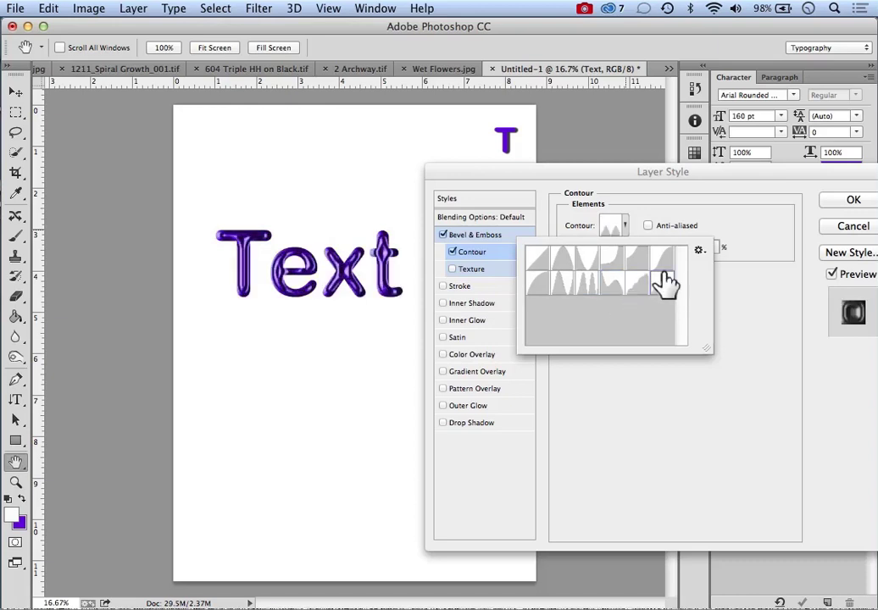
left_click(666, 271)
left_click(627, 267)
left_click(637, 270)
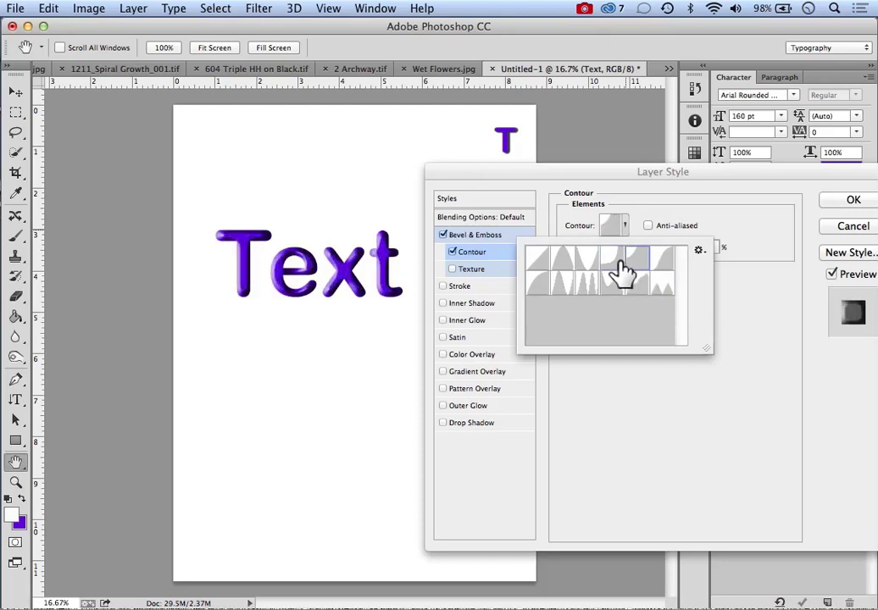
left_click(591, 270)
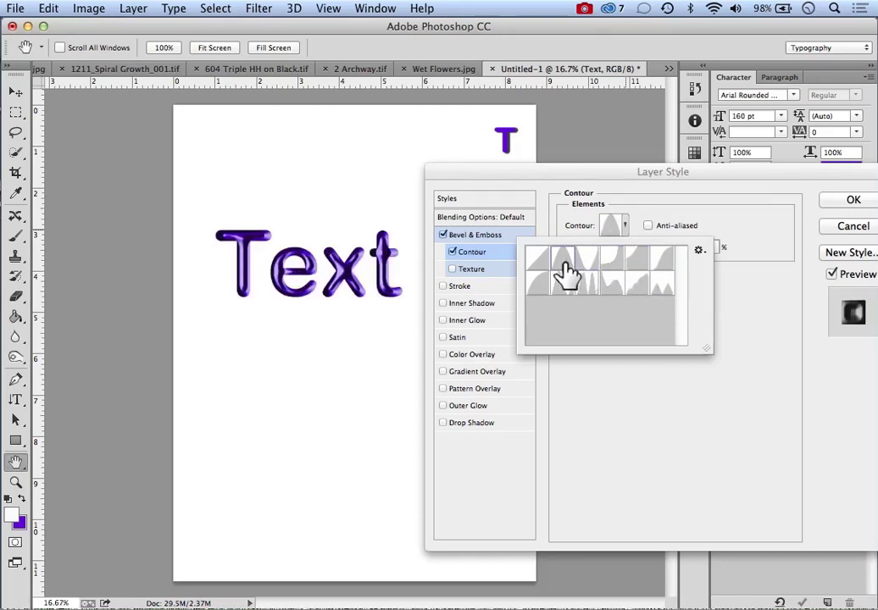
left_click(566, 271)
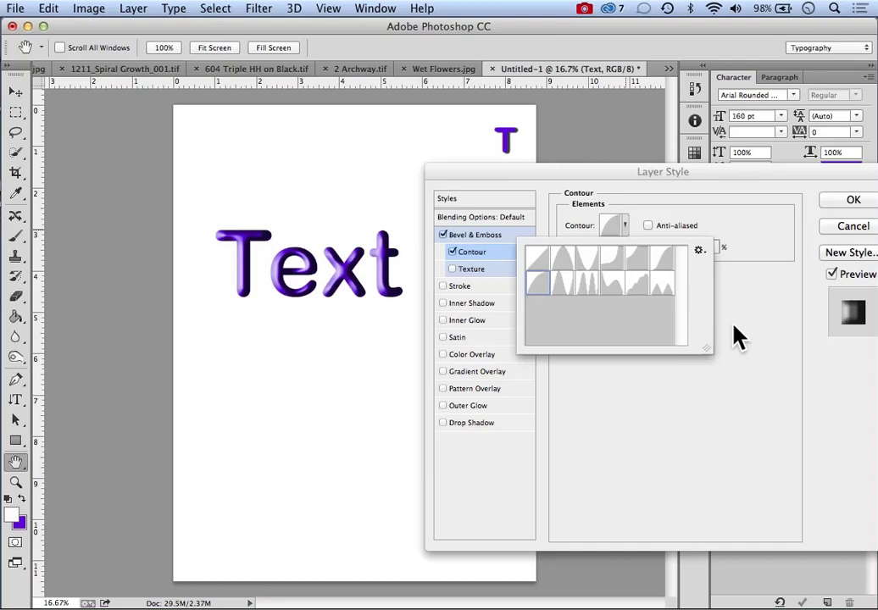
left_click(754, 276)
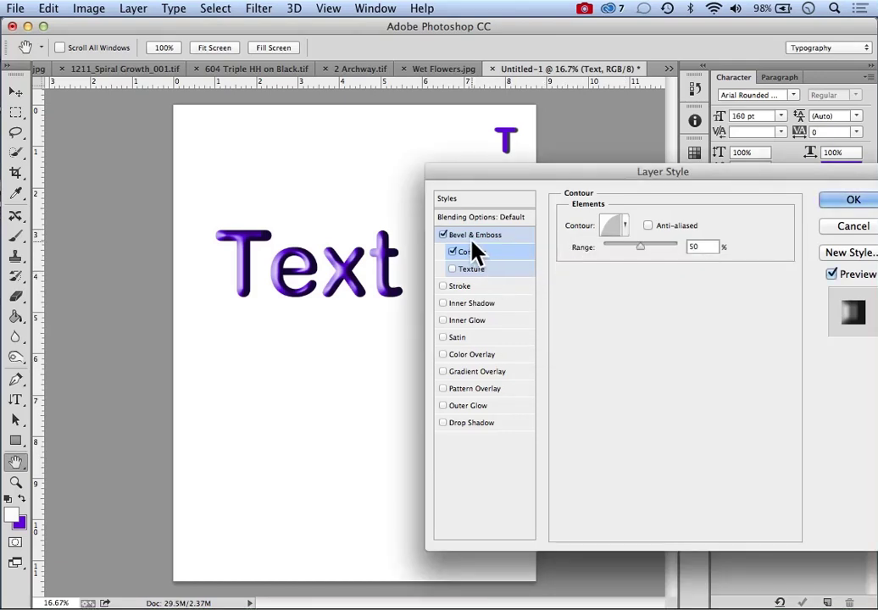
- Enable bevel Texture and choose the rainbow pattern after trying bubbles and grey patterns
left_click(453, 271)
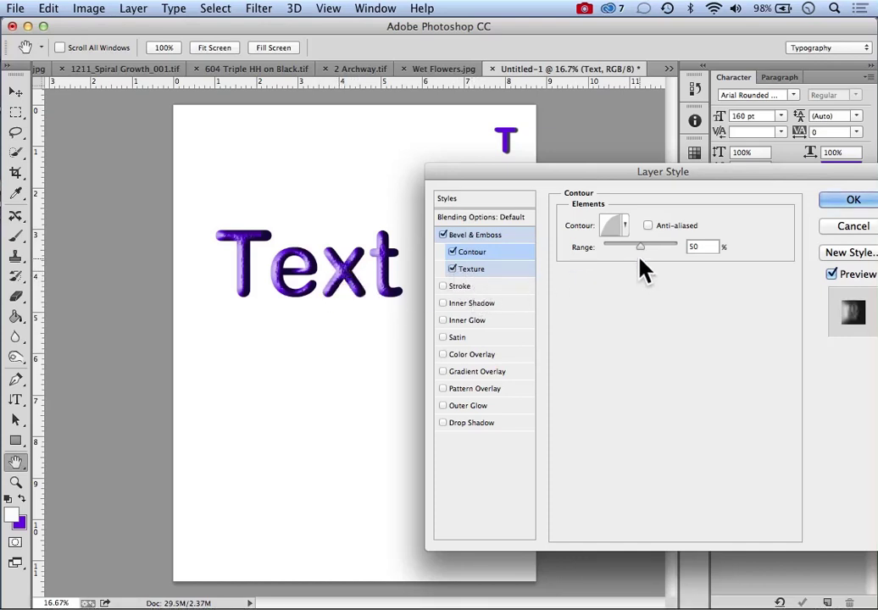
left_click(487, 270)
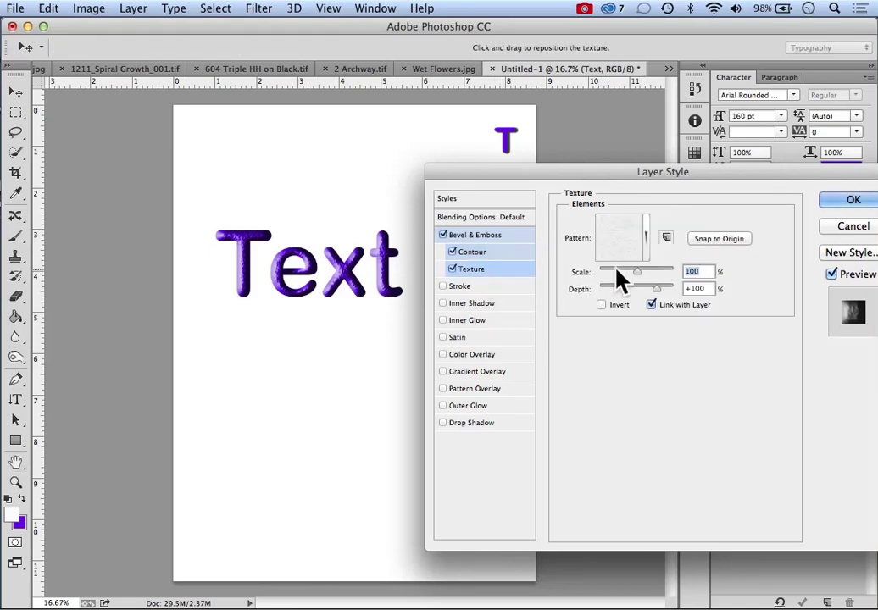
left_click(646, 239)
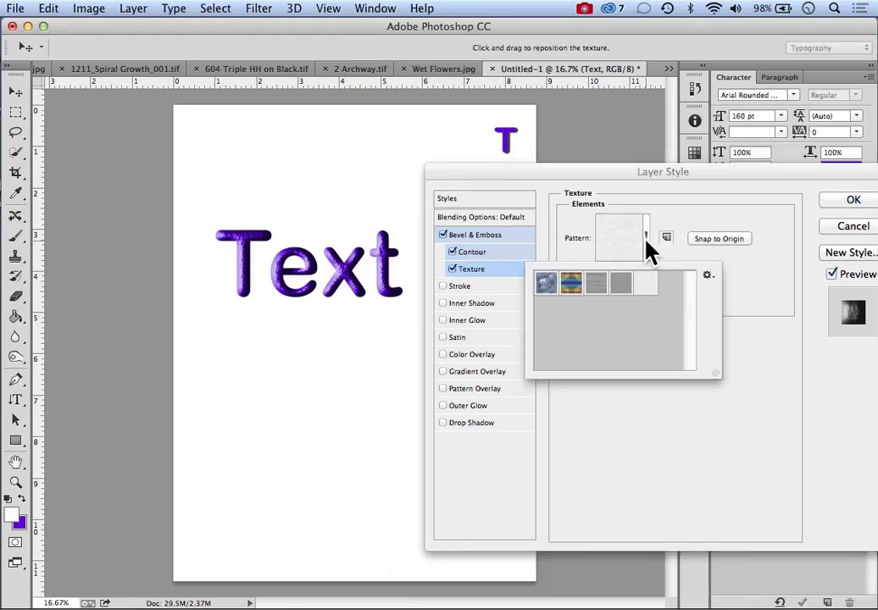
left_click(547, 285)
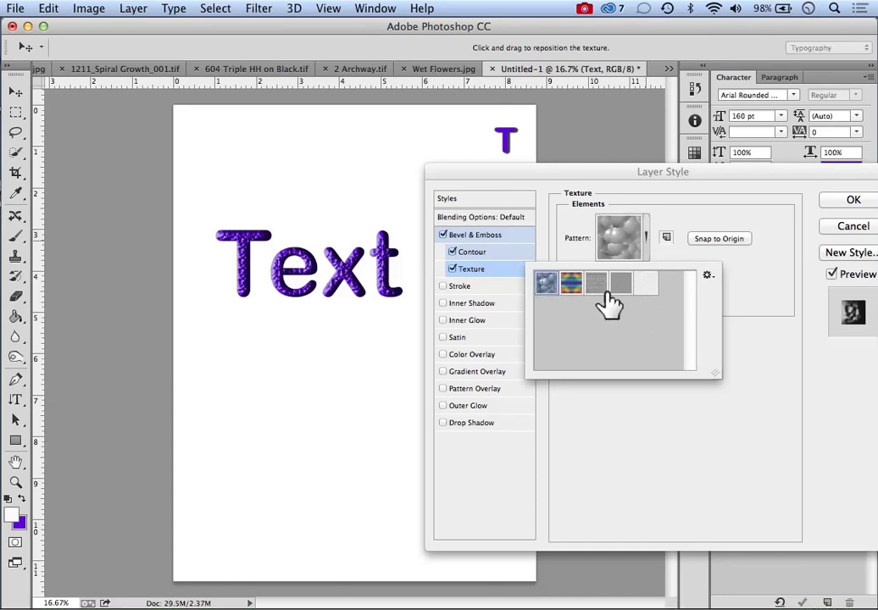
left_click(600, 285)
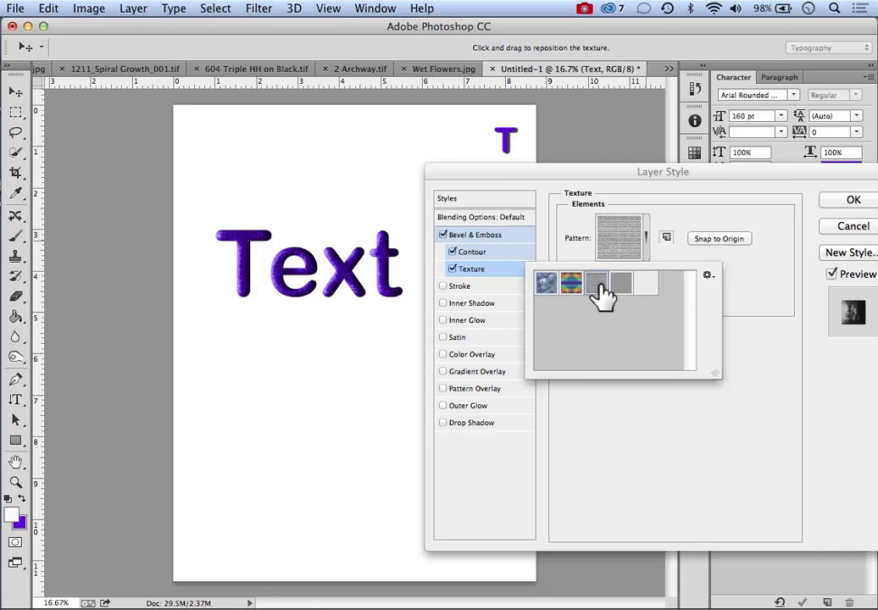
left_click(621, 292)
left_click(573, 288)
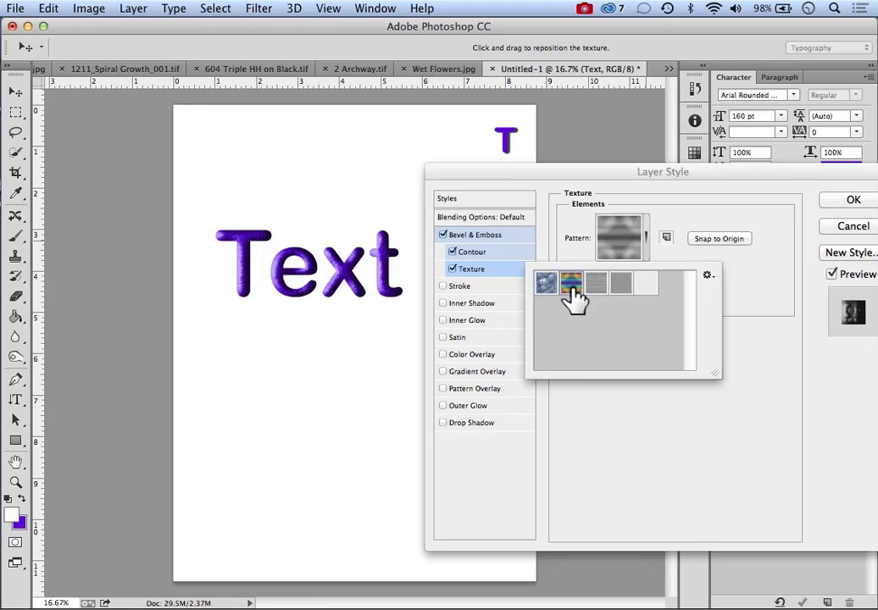
left_click_drag(571, 290, 670, 274)
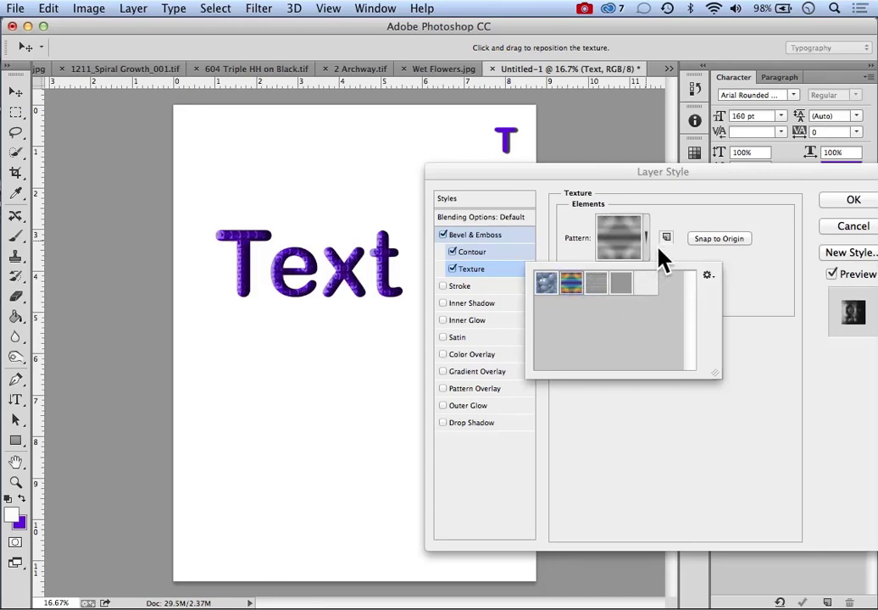
left_click(735, 409)
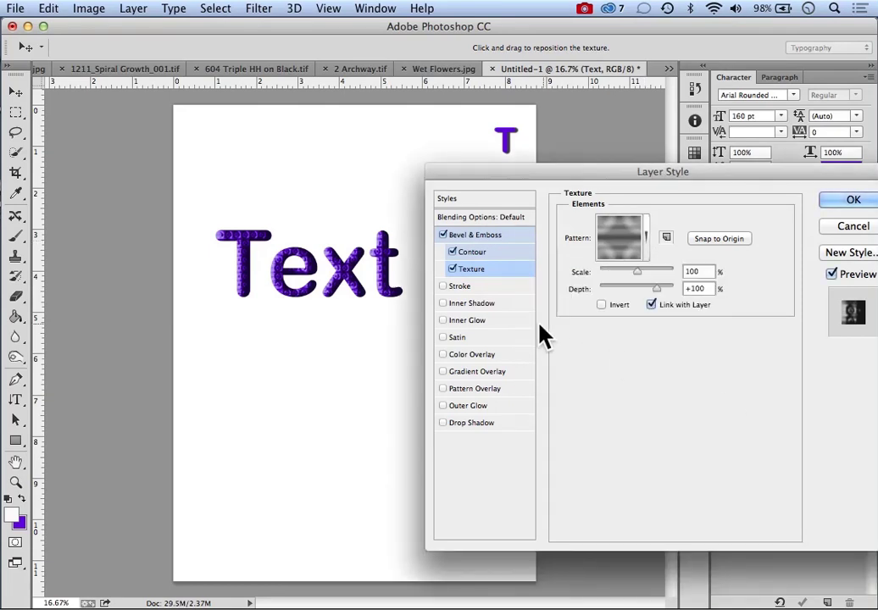
- Enable a 27 px Stroke on the Text, positioned Outside after trying Inside and Center
left_click(442, 287)
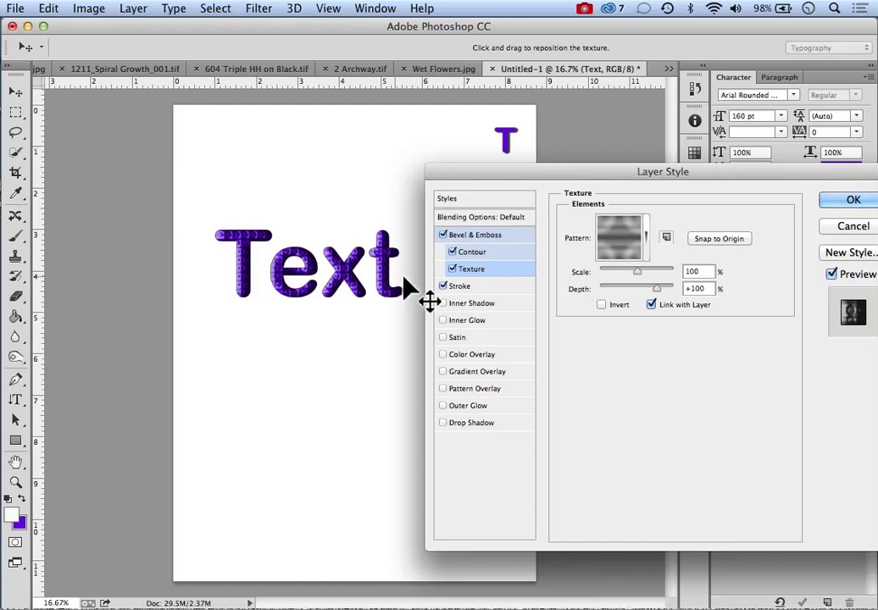
left_click(490, 287)
left_click_drag(617, 220, 626, 220)
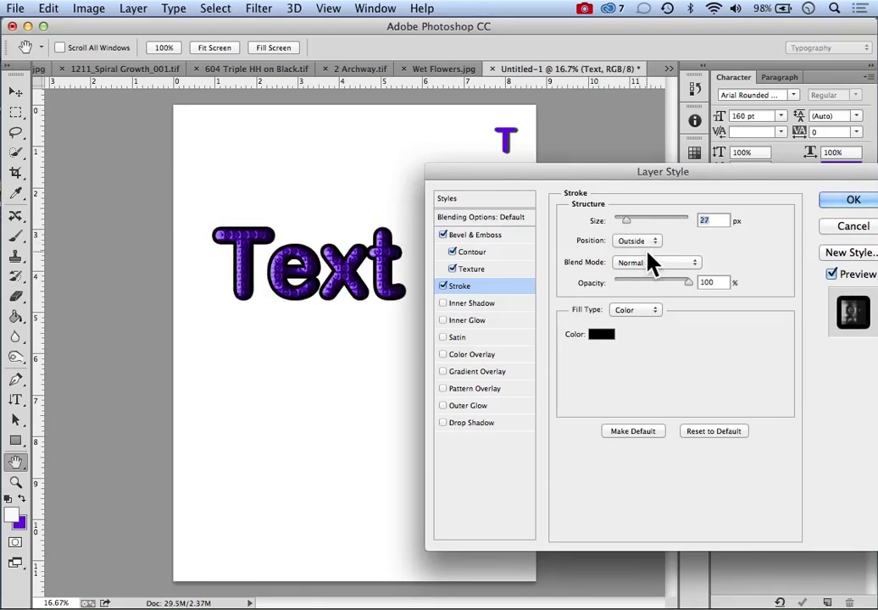
left_click(654, 243)
left_click(651, 252)
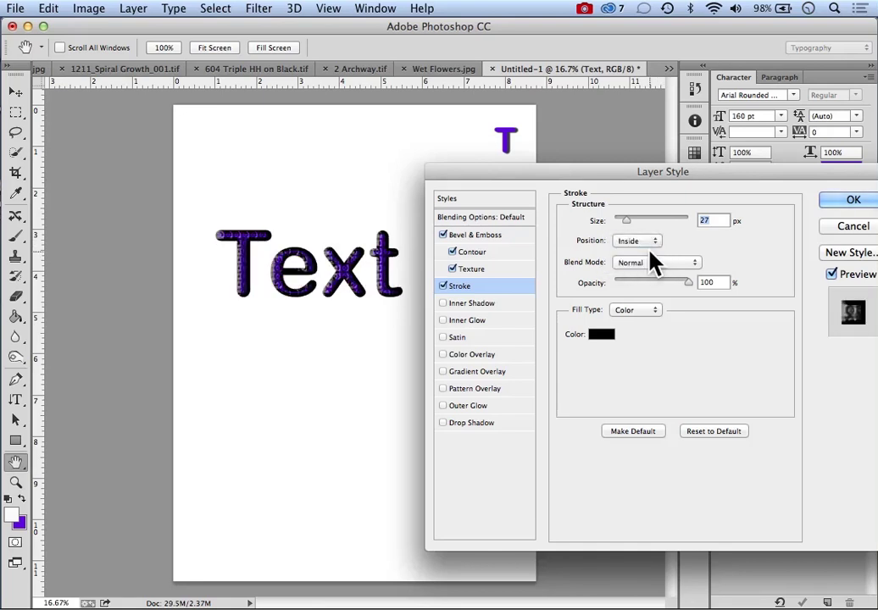
left_click(655, 245)
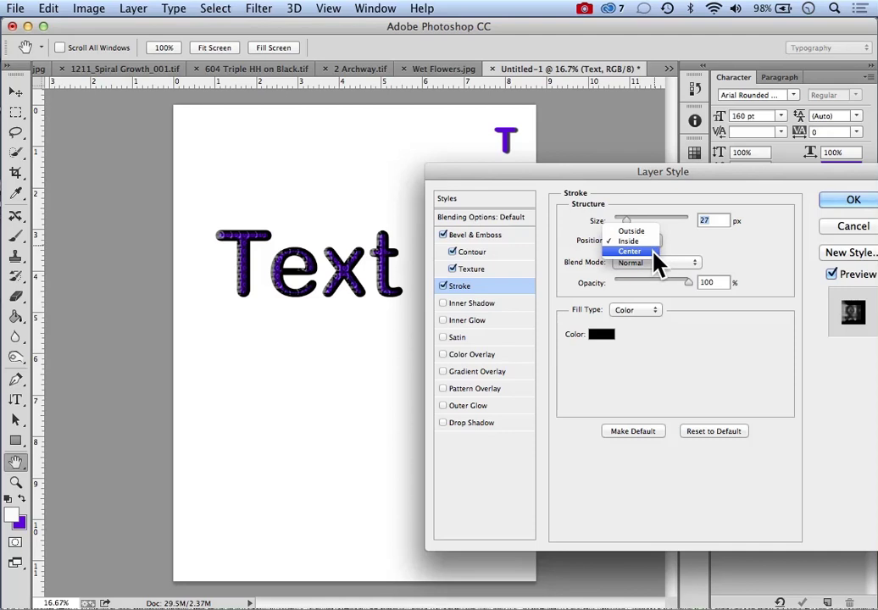
left_click(654, 252)
left_click(634, 243)
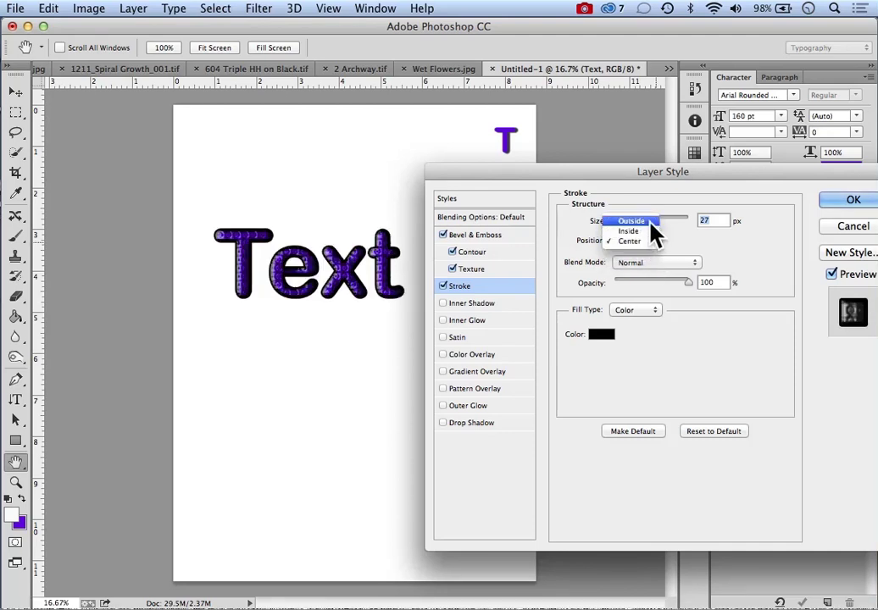
left_click(650, 223)
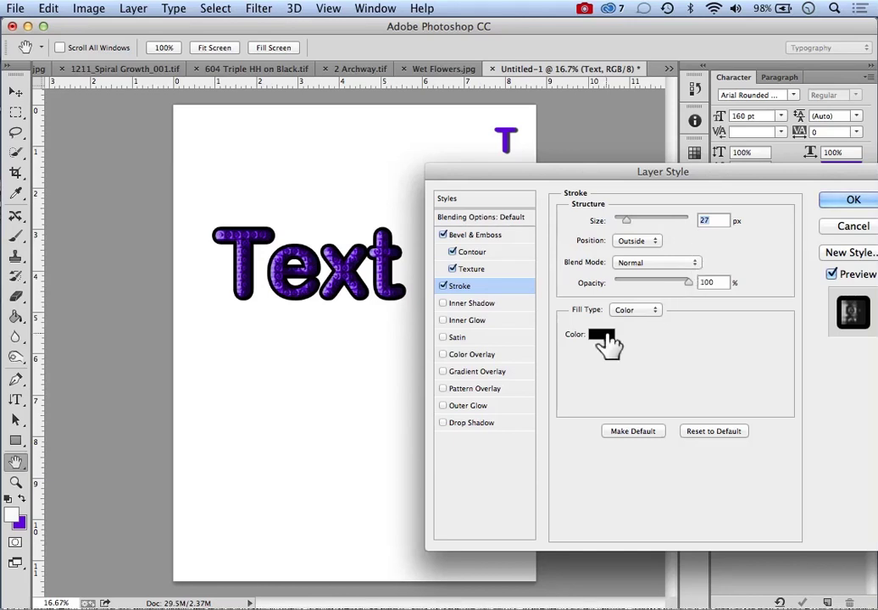
- Change the stroke colour from black to a bright yellow
left_click(603, 338)
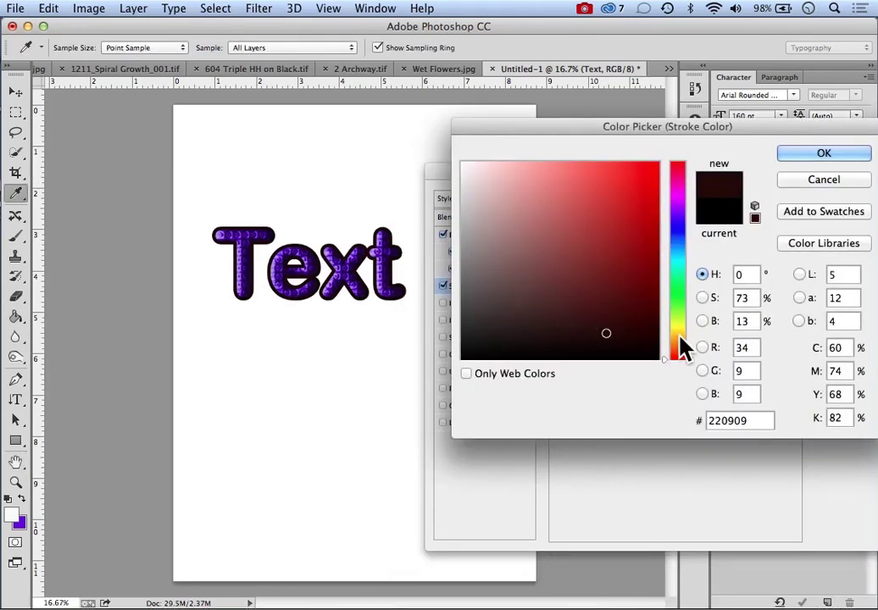
left_click_drag(681, 339, 680, 330)
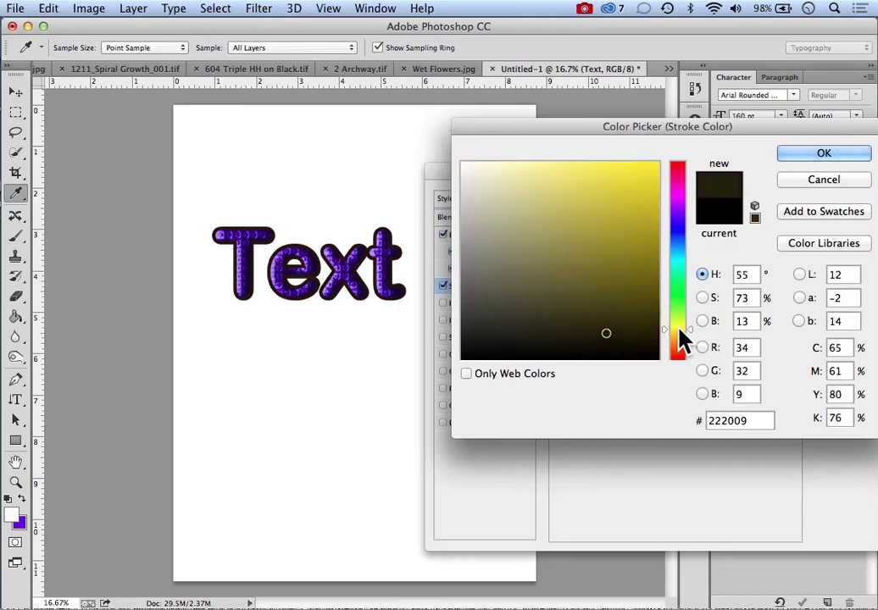
left_click(656, 166)
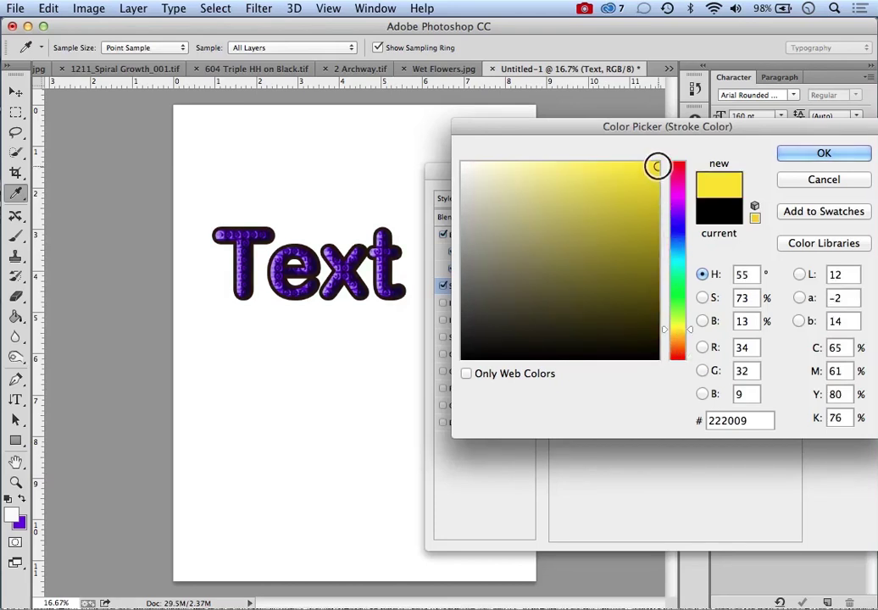
left_click(792, 156)
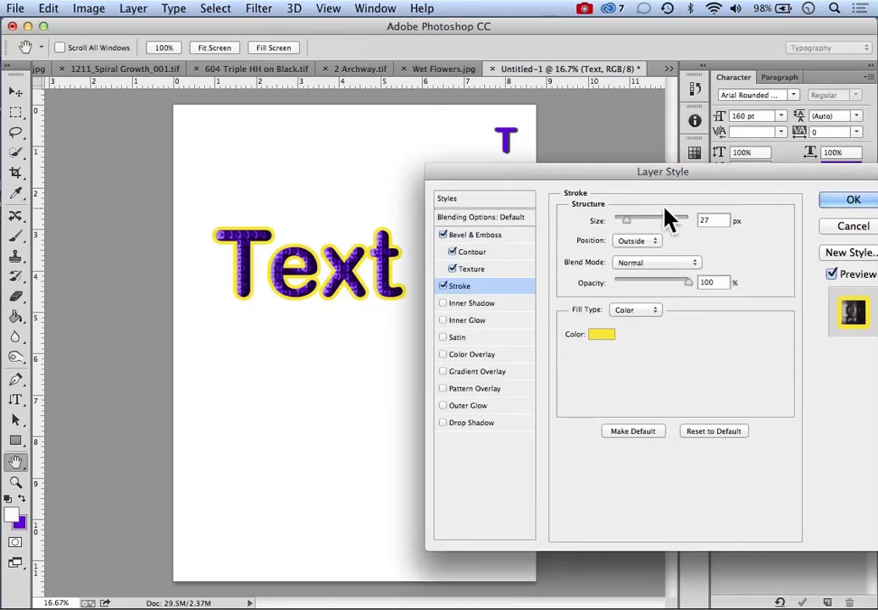
- Add a Color Overlay to the large Text at 39% opacity
left_click(471, 356)
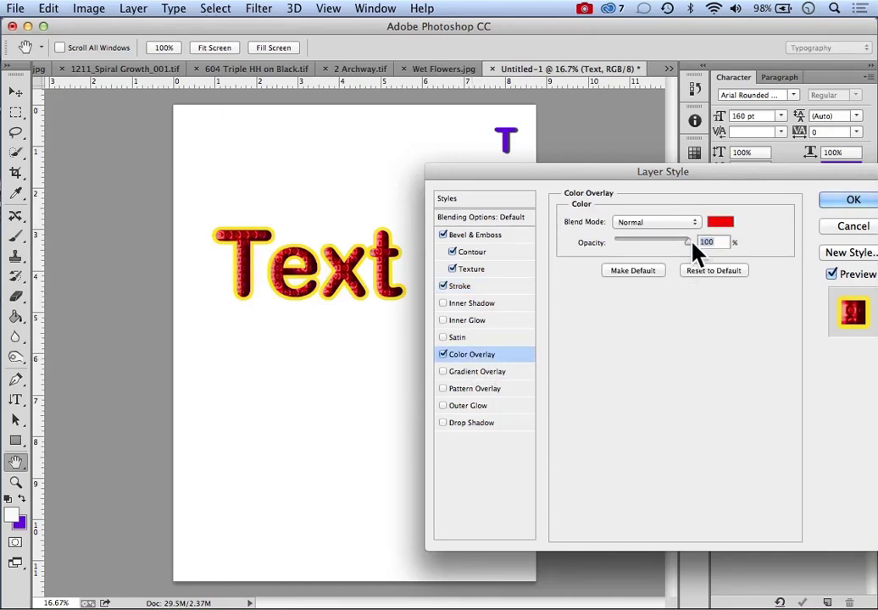
left_click_drag(692, 241, 644, 245)
left_click_drag(611, 175, 632, 175)
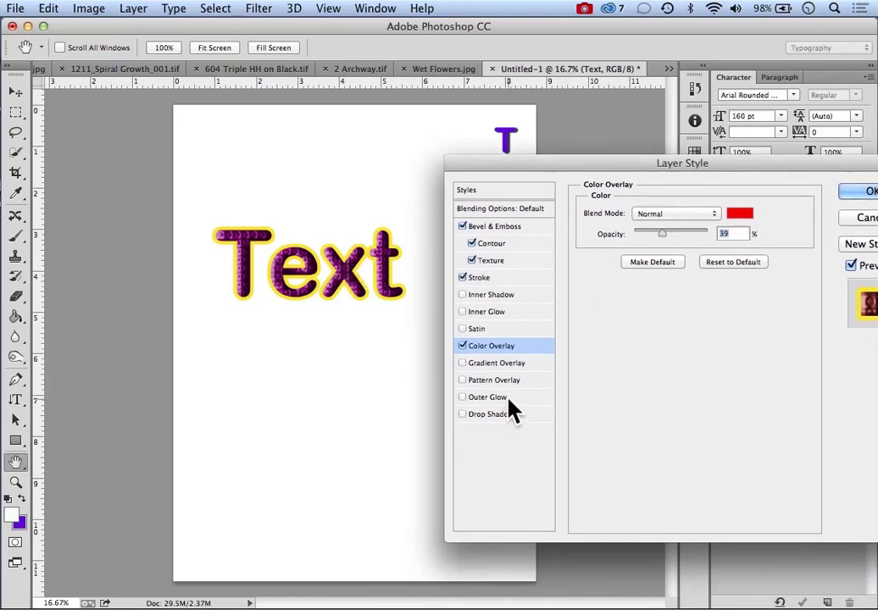
- Add a Drop Shadow with 69 px distance at a 143° angle and apply the styles
left_click(463, 415)
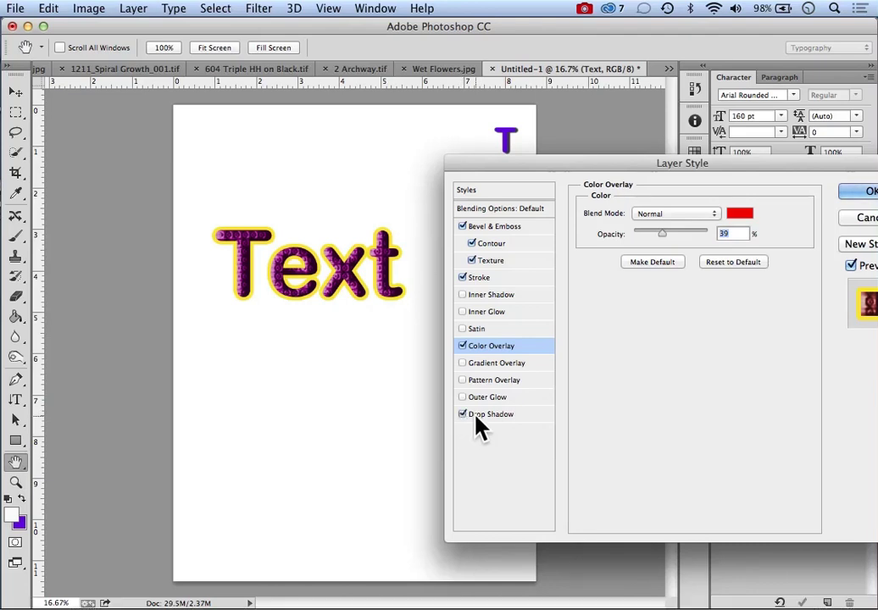
left_click(525, 416)
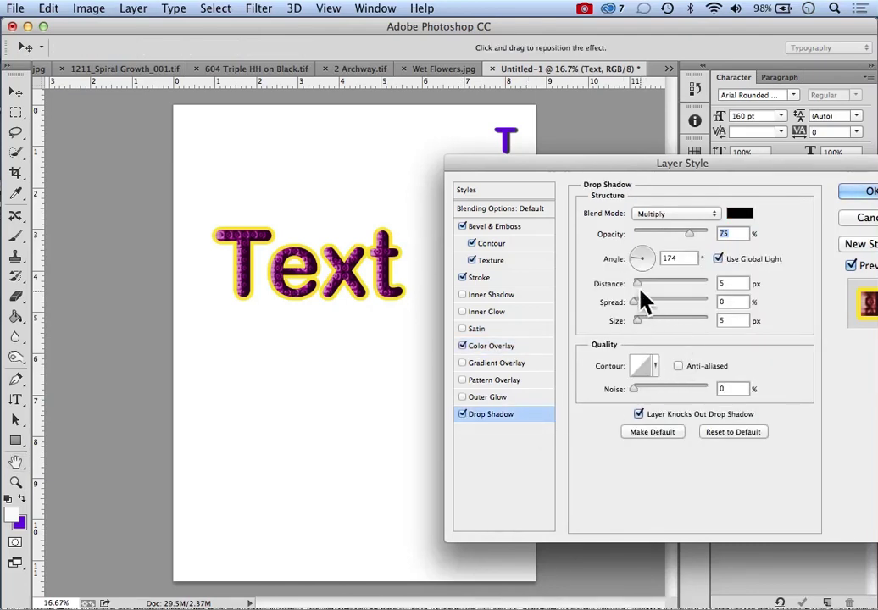
left_click_drag(639, 283, 680, 285)
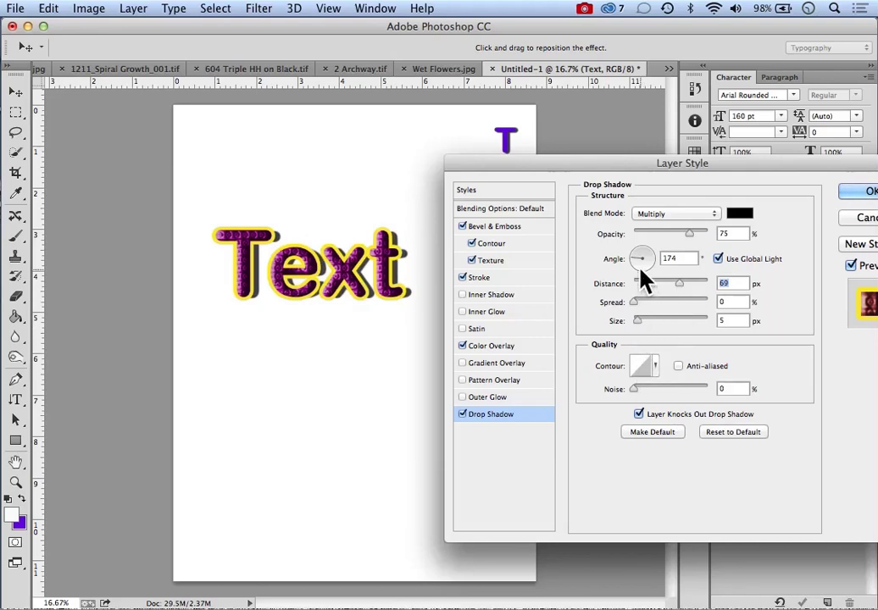
left_click_drag(641, 260, 635, 248)
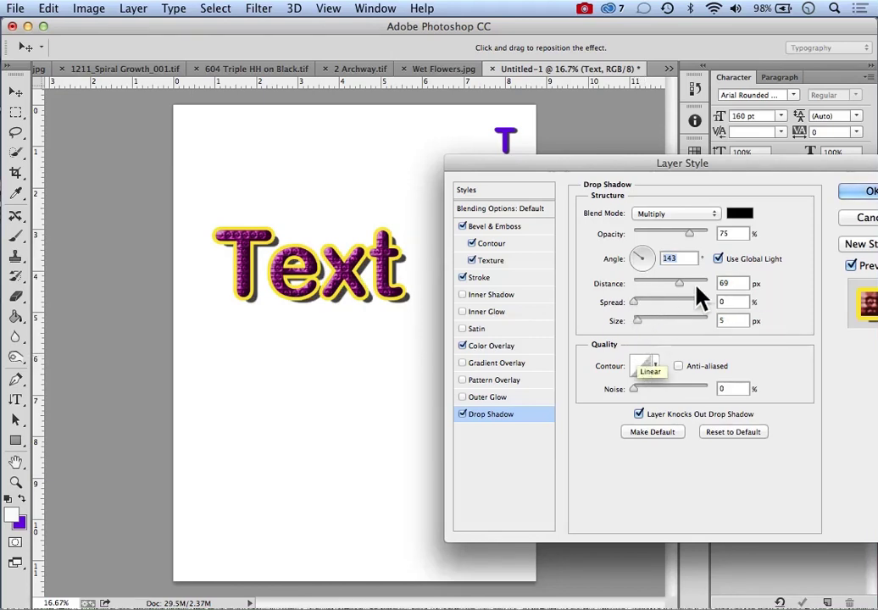
left_click_drag(820, 165, 778, 168)
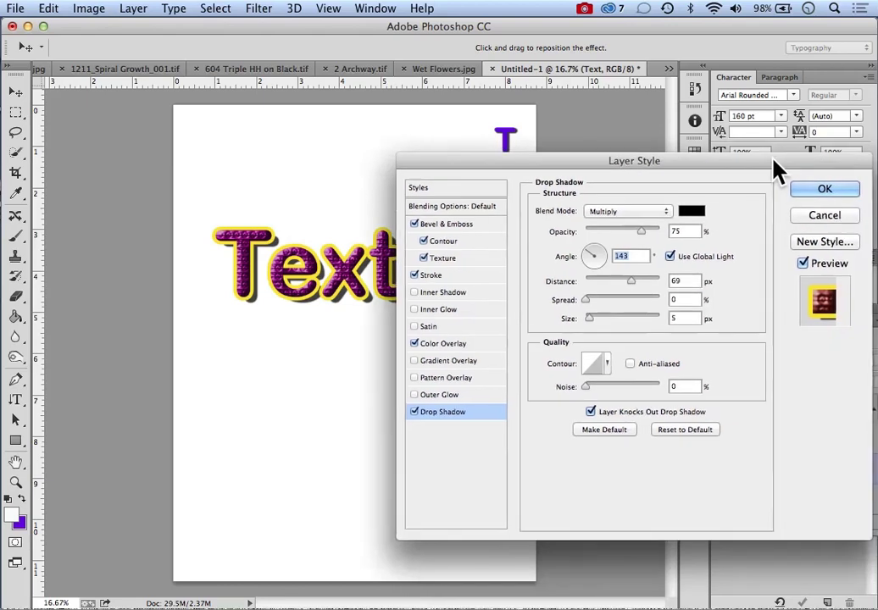
left_click(819, 188)
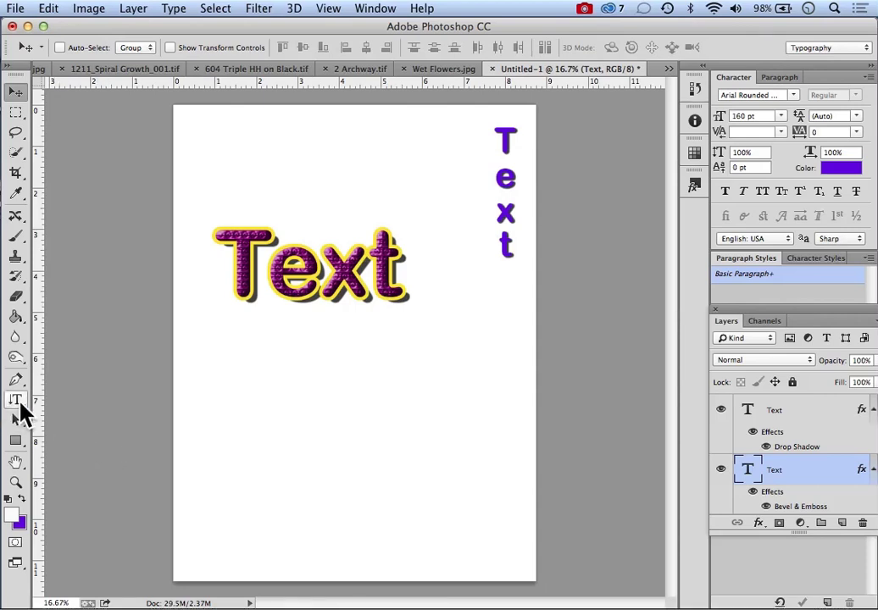
- Draw a 478 × 463 px ellipse below the big Text with the Ellipse Tool
left_click(25, 452)
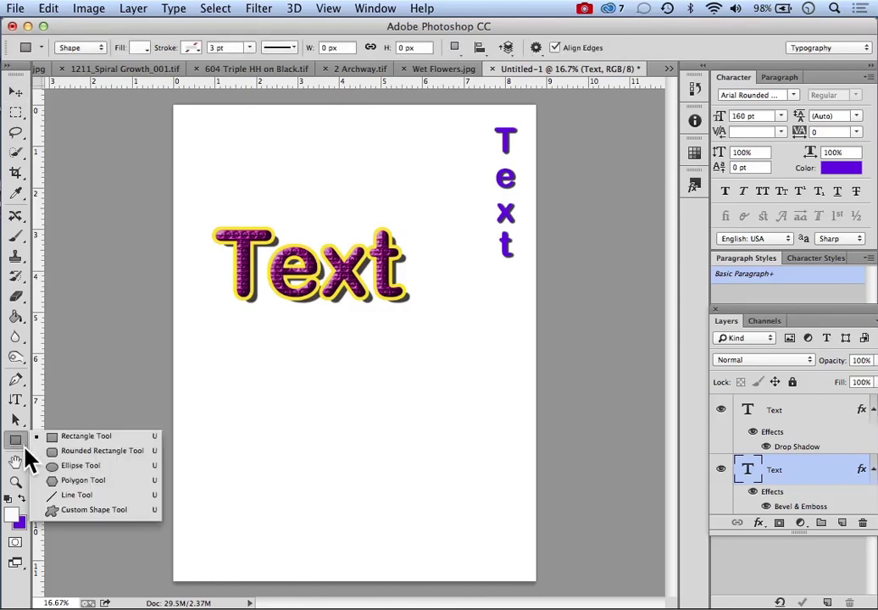
left_click(75, 467)
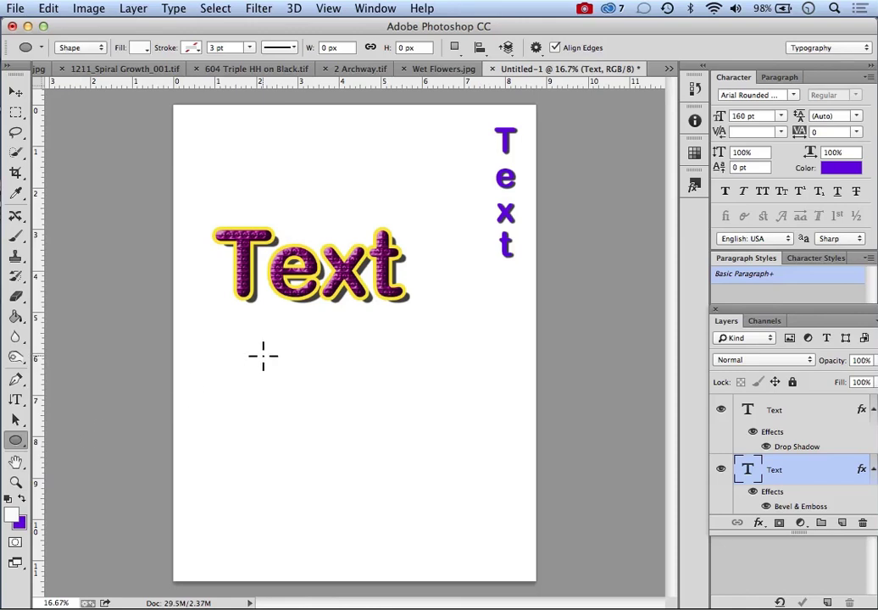
left_click_drag(254, 375, 313, 429)
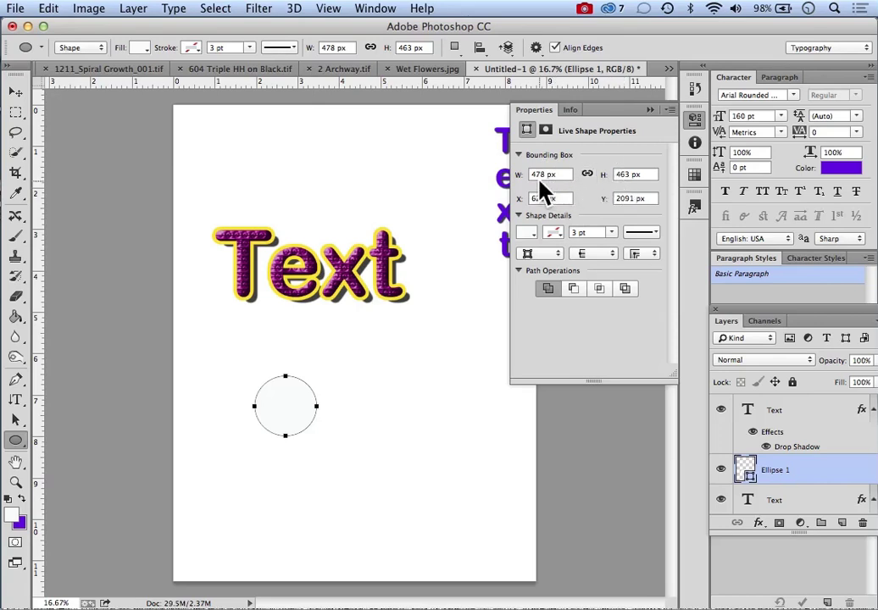
- Set the circle's height to 478 px, fill black, and an 8.49 pt yellow stroke
double_click(623, 173)
type("478")
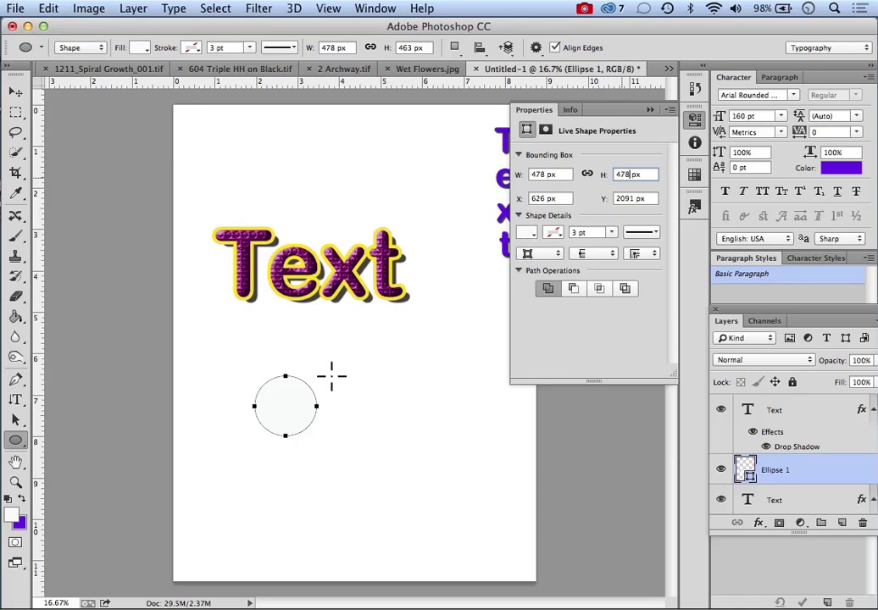
left_click(533, 235)
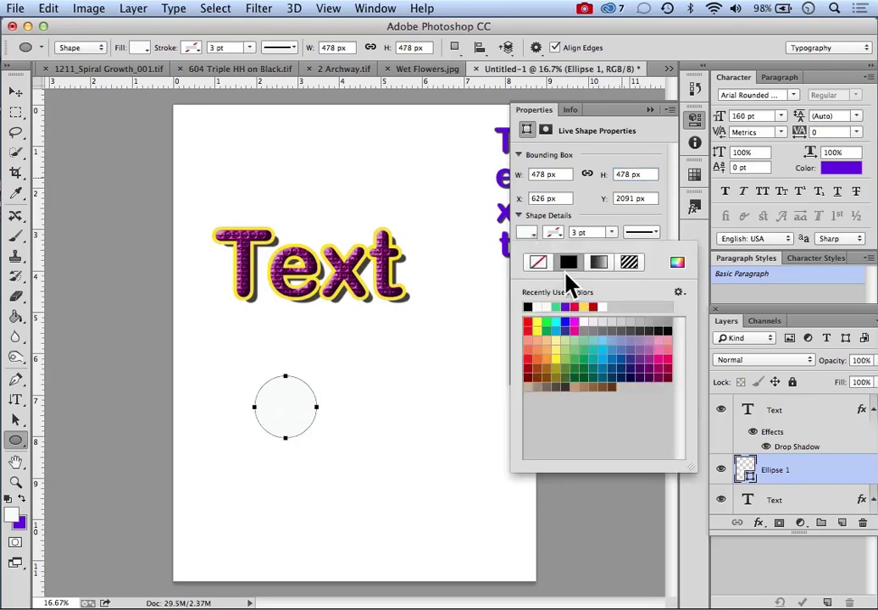
left_click(528, 308)
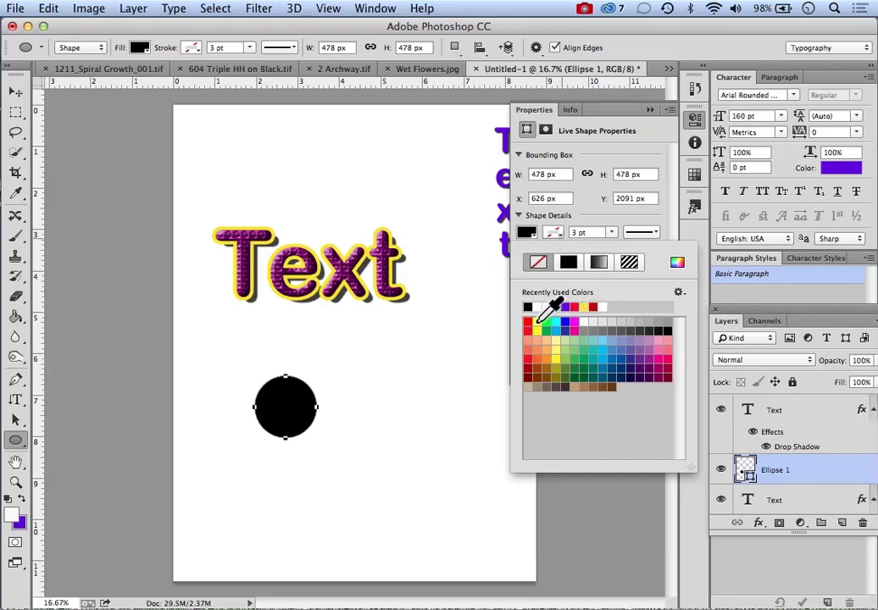
left_click(537, 322)
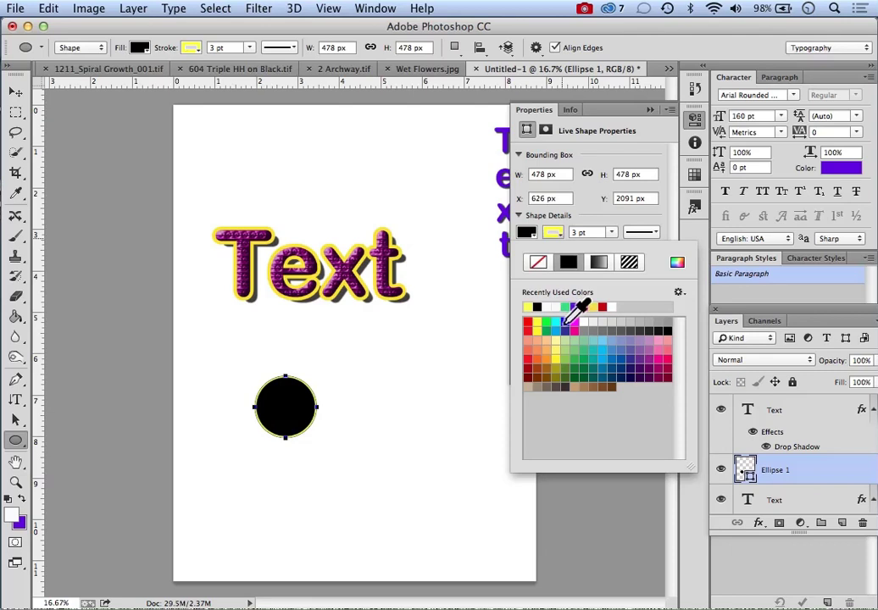
left_click(611, 233)
mouse_move(610, 247)
left_mouse_down()
mouse_move(631, 249)
mouse_move(616, 249)
left_mouse_up()
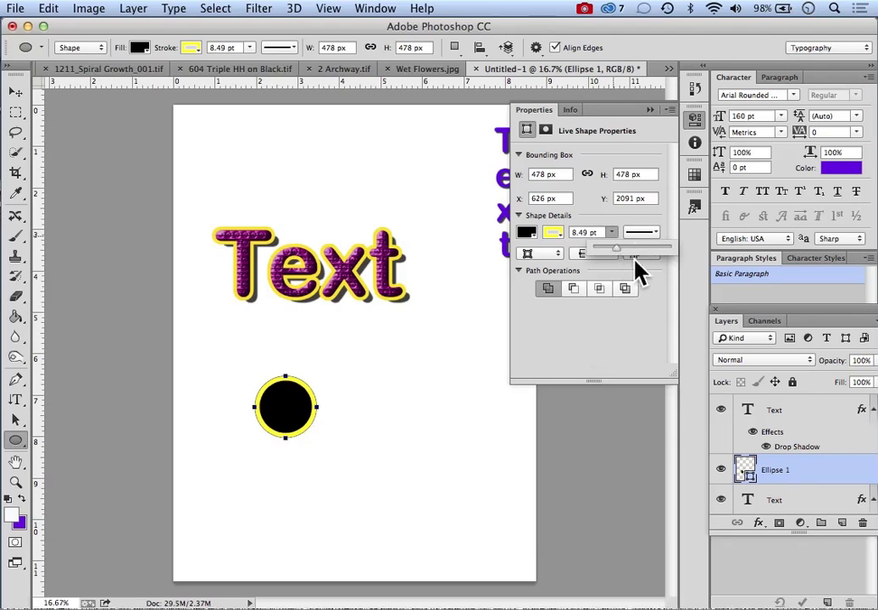
left_click(603, 136)
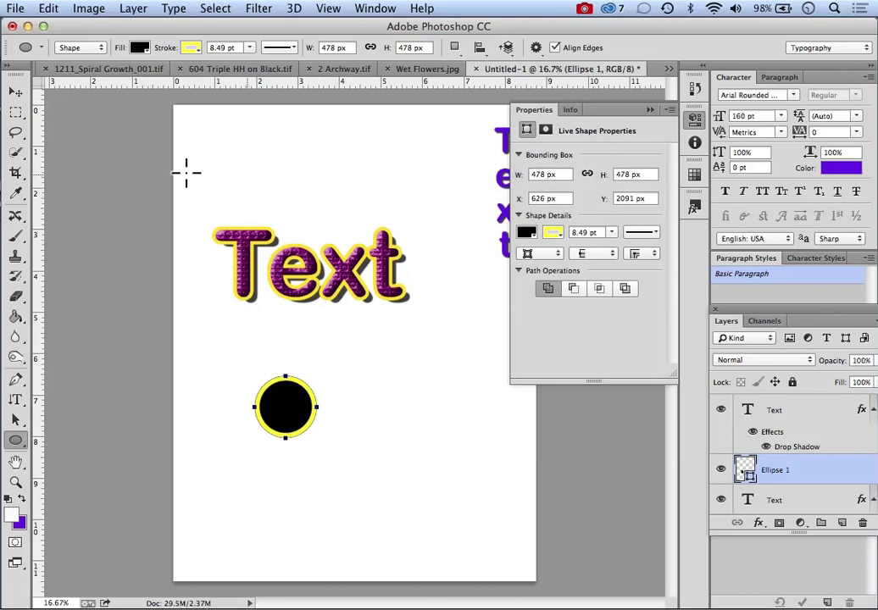
- Feather the circle's shape mask by 3.7 px and close Properties
left_click(15, 91)
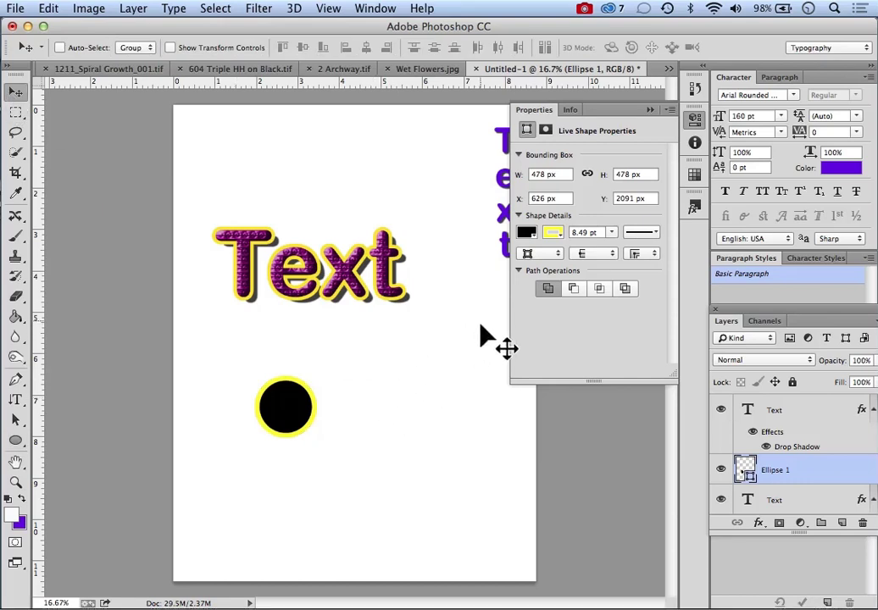
left_click(547, 132)
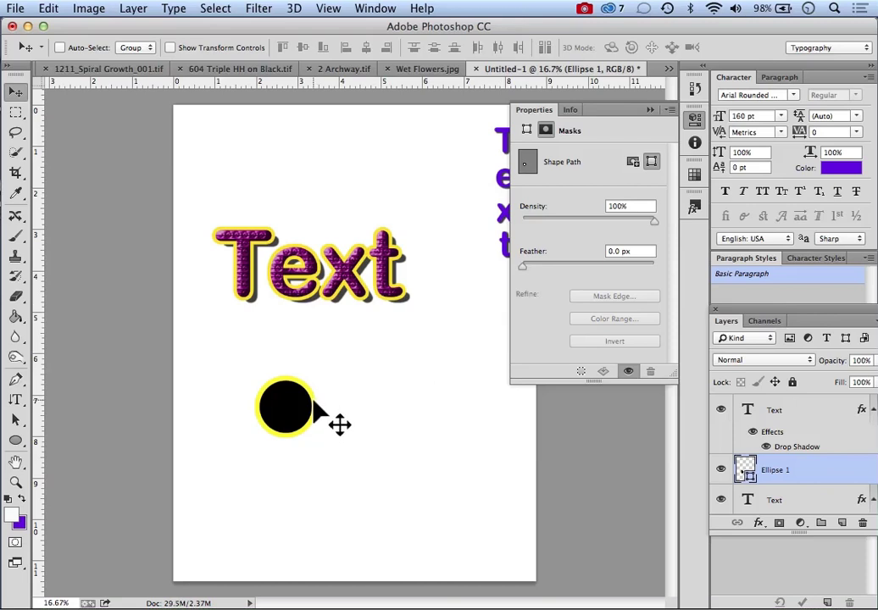
left_click_drag(527, 268, 549, 267)
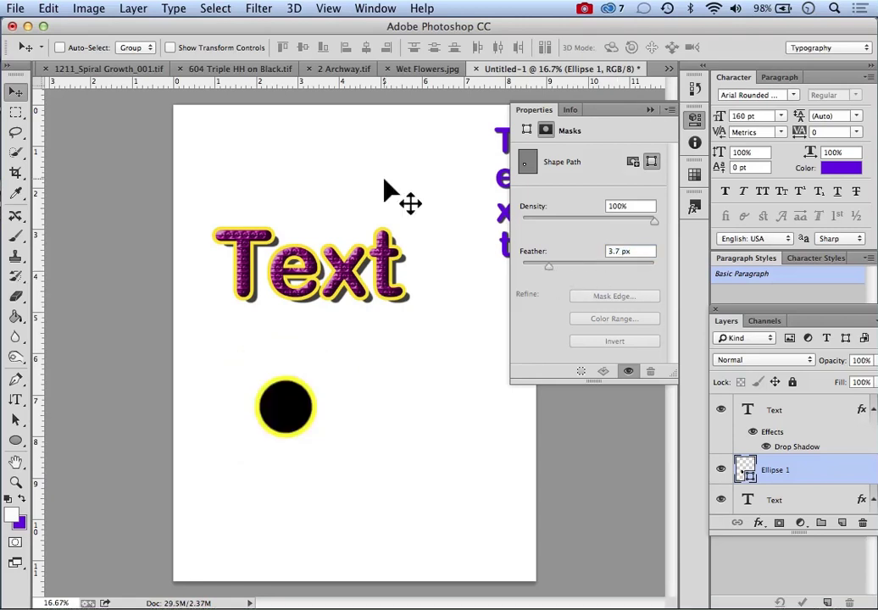
left_click(653, 113)
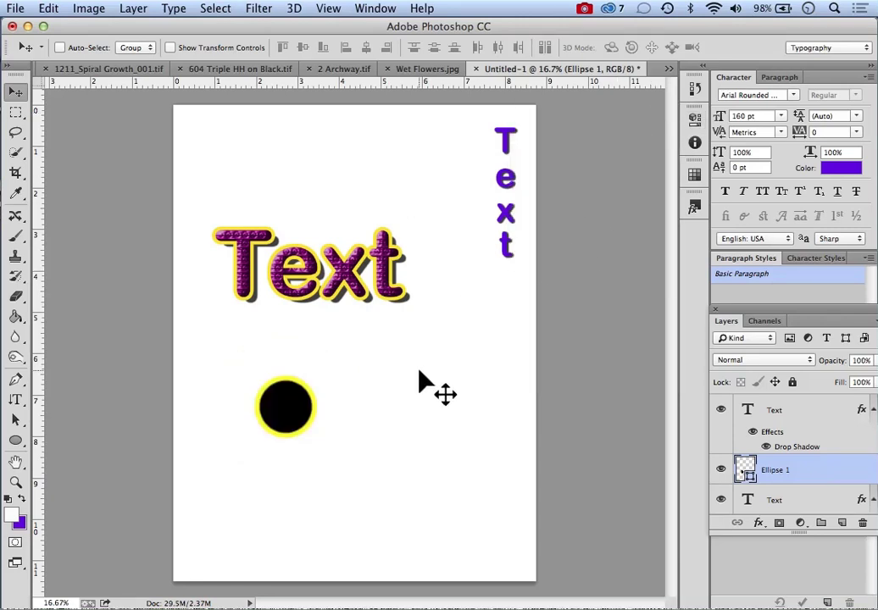
- Swap the circle's colours to a yellow fill with a black outline via the Line Tool options
left_click(22, 441)
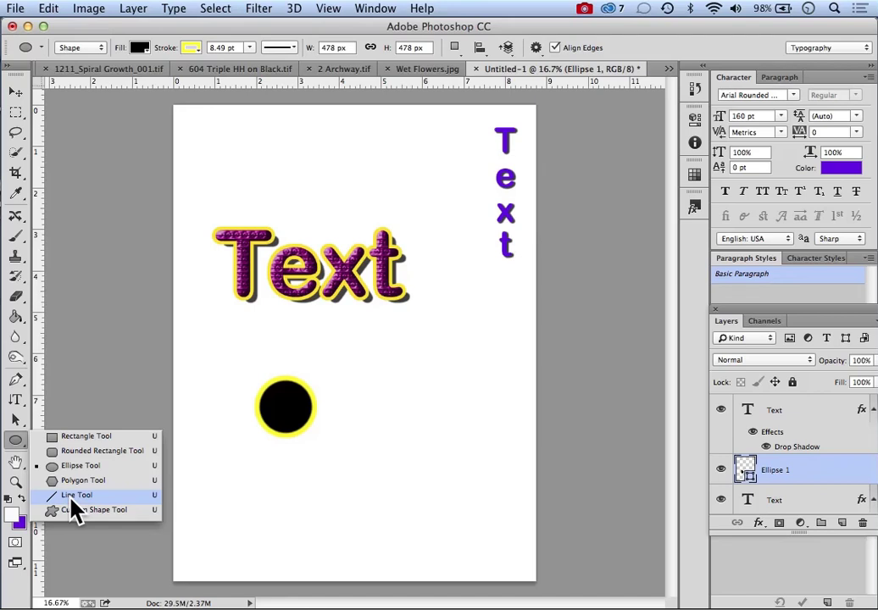
left_click(71, 497)
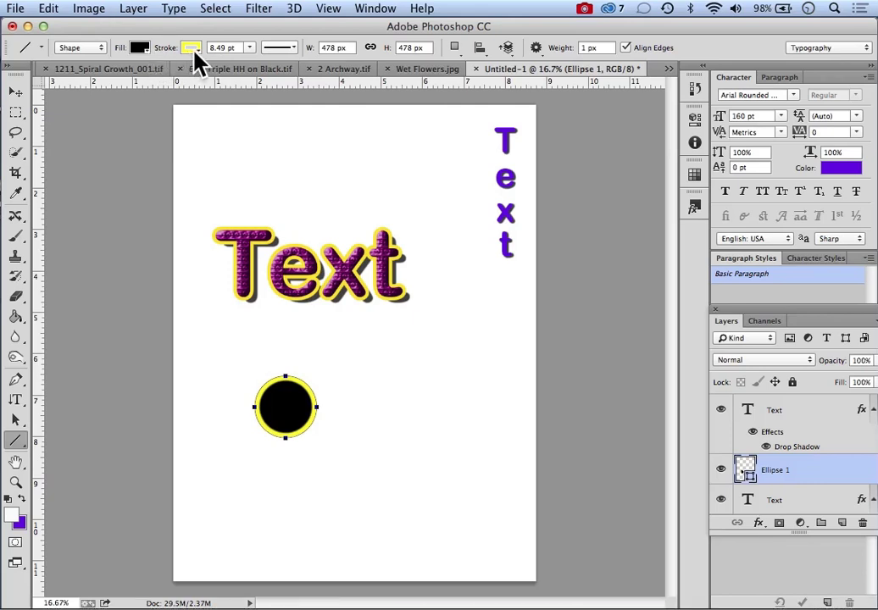
left_click(143, 48)
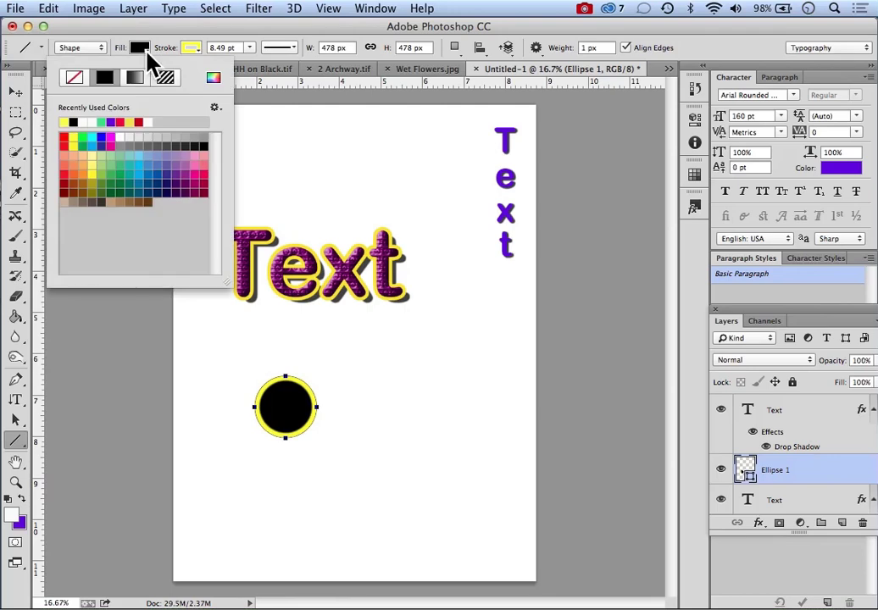
left_click(65, 123)
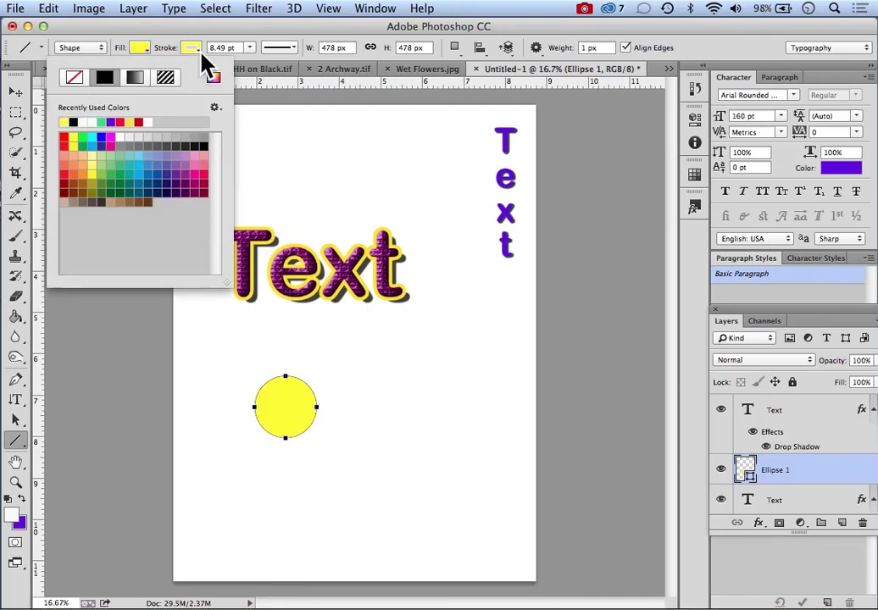
left_click(194, 48)
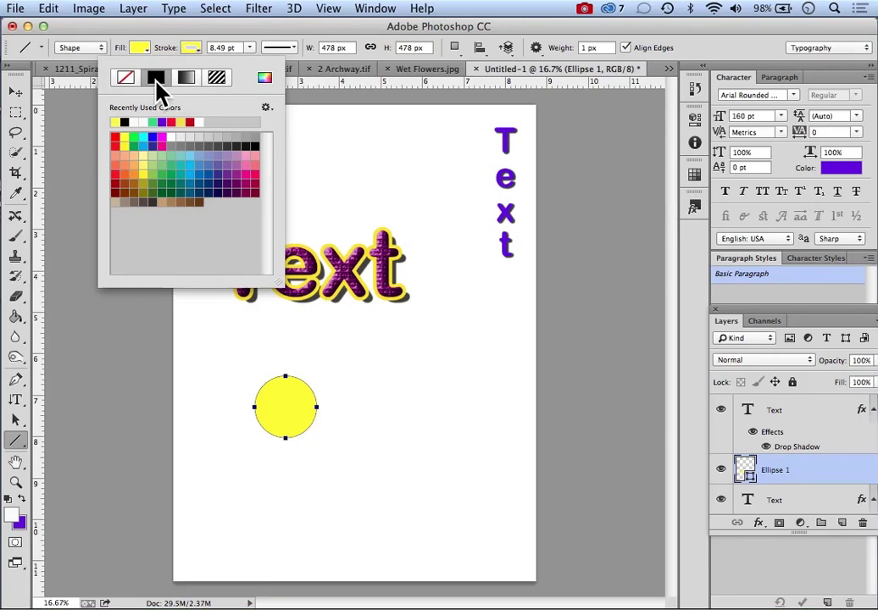
left_click(126, 122)
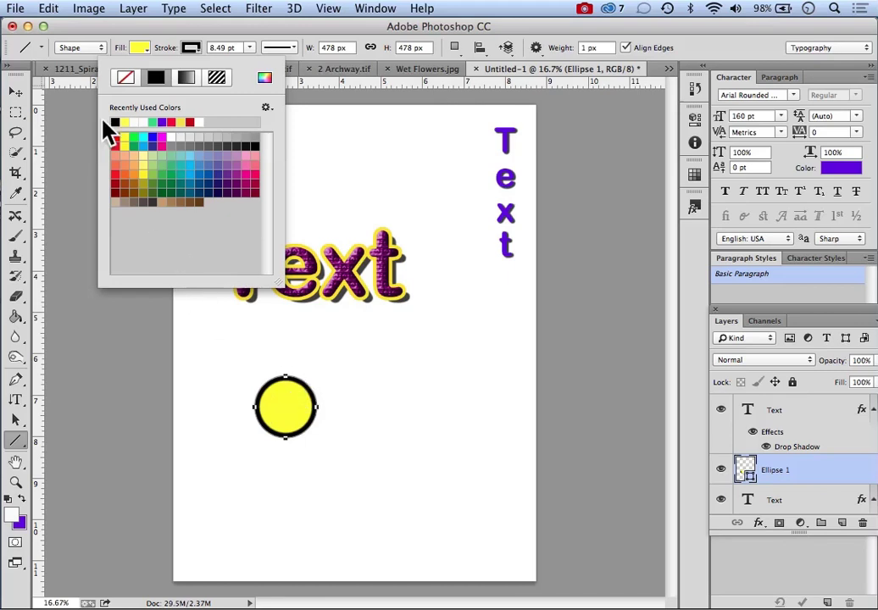
left_click(15, 91)
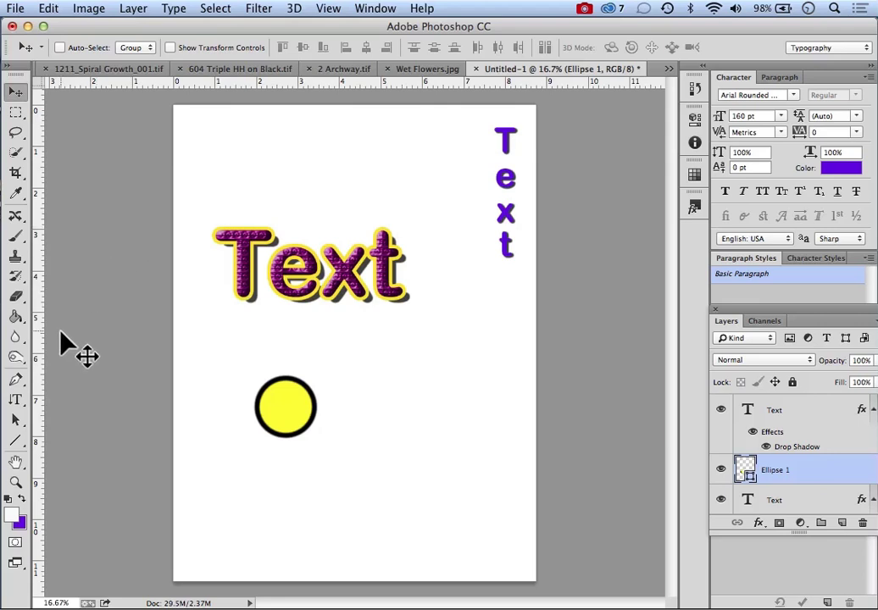
left_click(16, 441)
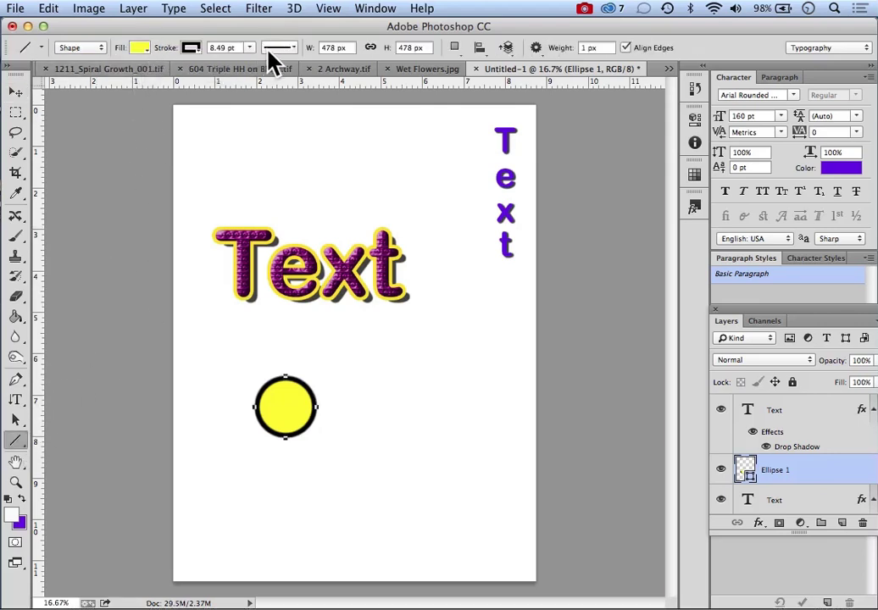
- Draw three diagonal lines below the Text at 1, 20 and 50 px weight
left_click_drag(345, 465, 446, 366)
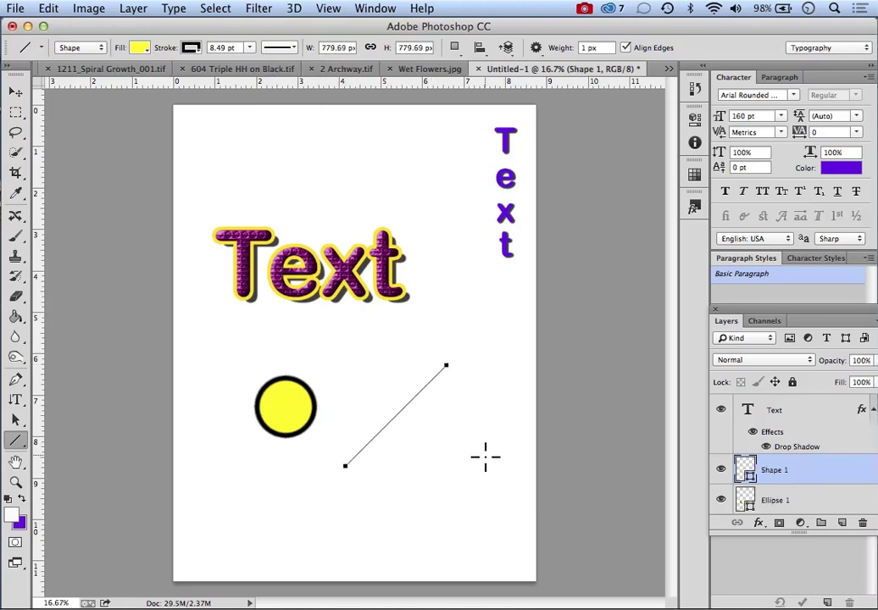
left_click(588, 48)
type("20")
left_click_drag(377, 481, 472, 379)
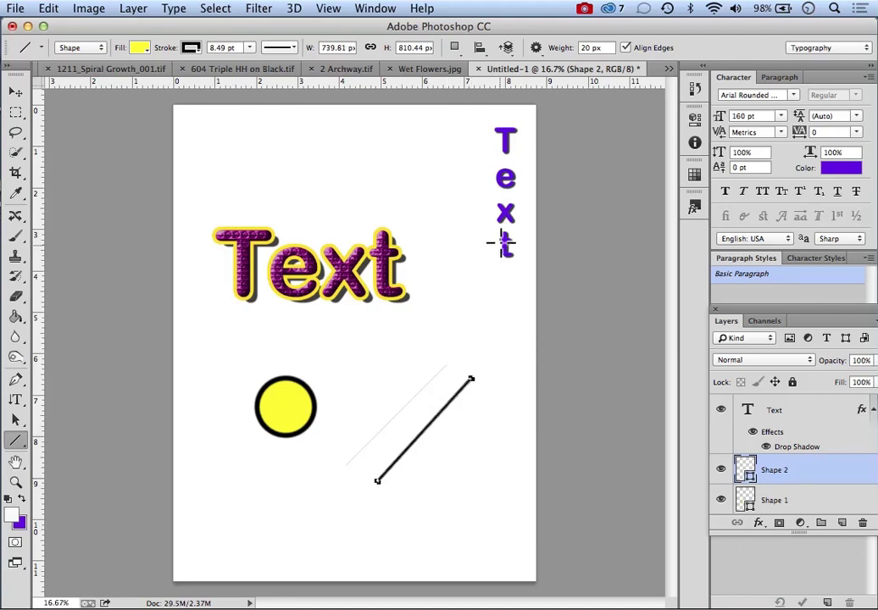
double_click(591, 47)
type("50")
left_click_drag(389, 515, 488, 407)
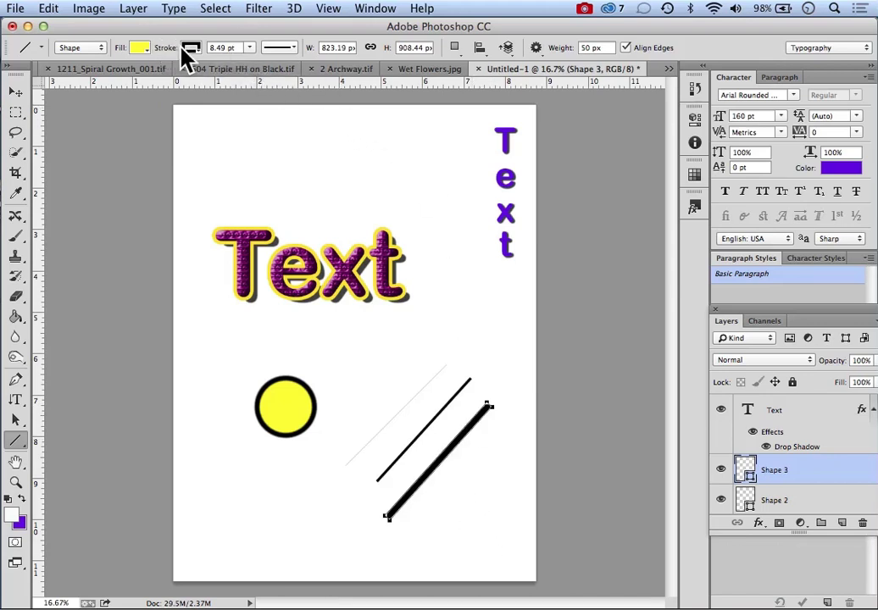
- Thin the black outline to 2.35 pt and draw another yellow line slanting the other way
left_click(250, 48)
left_click_drag(251, 67, 244, 66)
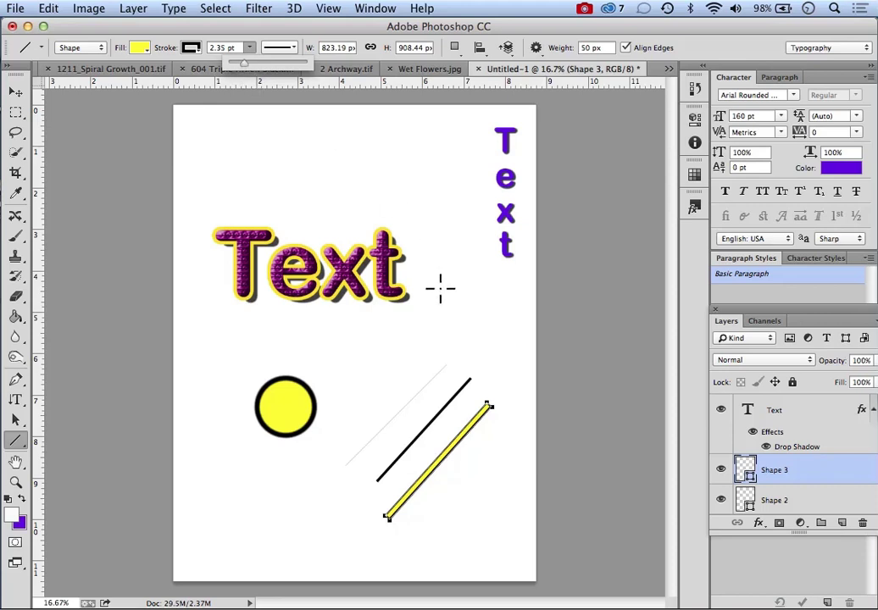
left_click(12, 94)
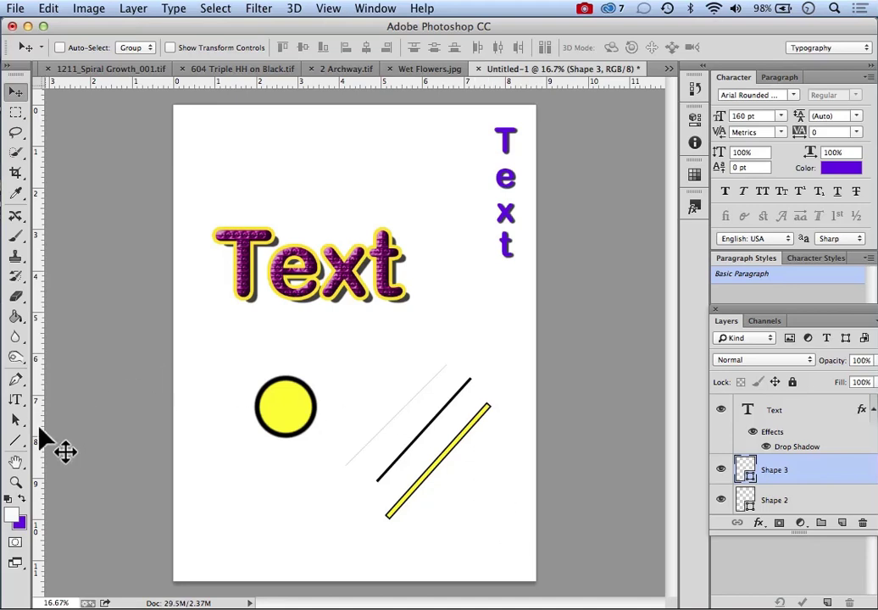
left_click(17, 441)
left_click_drag(346, 544, 250, 466)
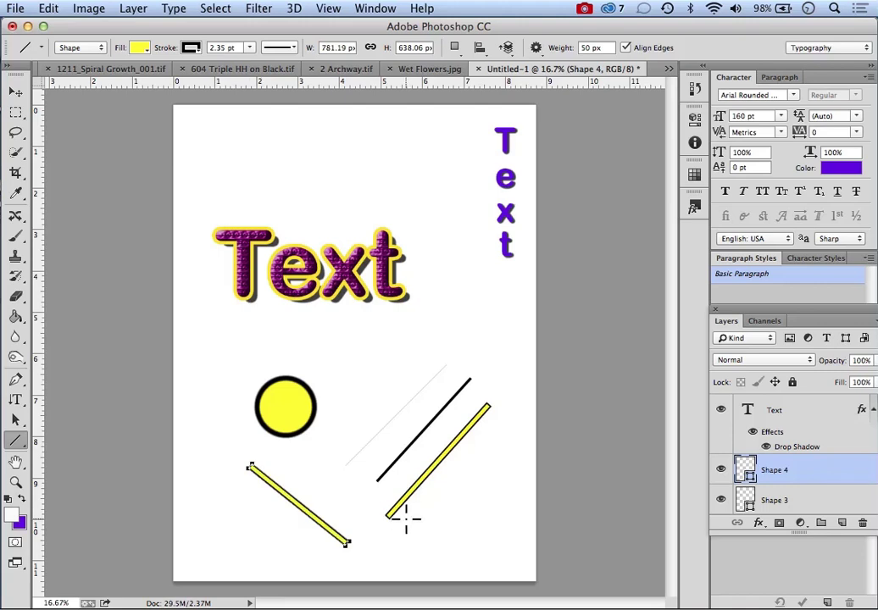
left_click(15, 92)
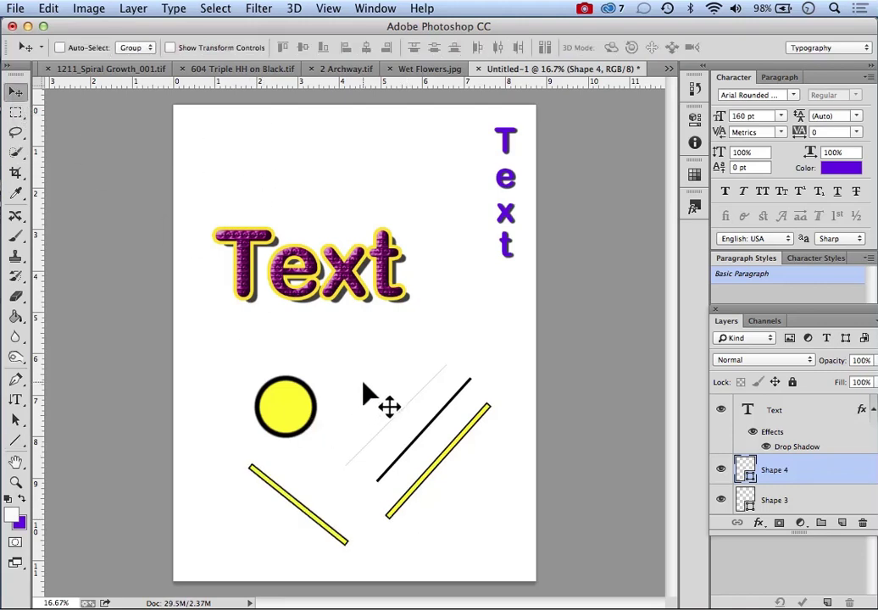
left_click(18, 444)
left_click(24, 450)
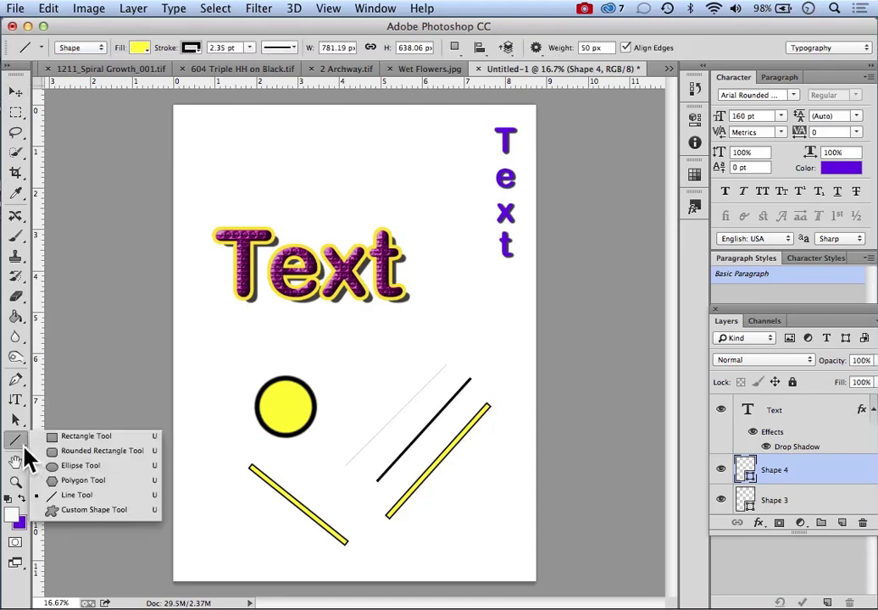
- Draw a yellow right-pointing arrow custom shape (Shape 5) above the big Text
left_click(82, 511)
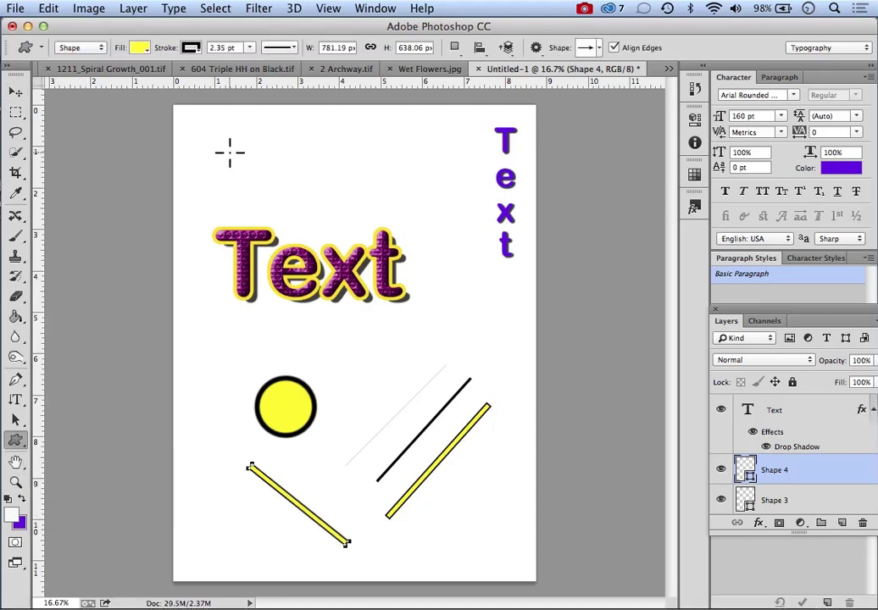
left_click_drag(233, 146, 333, 198)
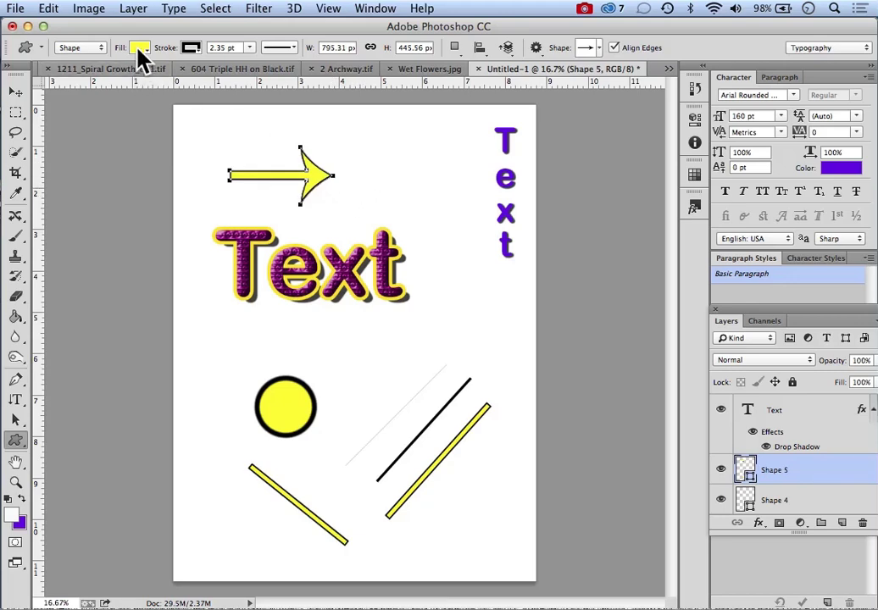
left_click(15, 93)
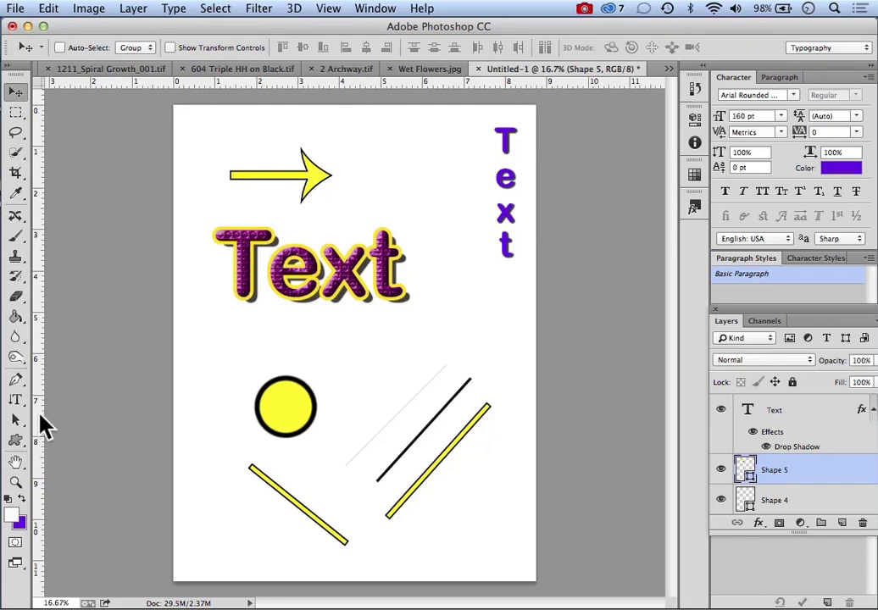
left_click(16, 441)
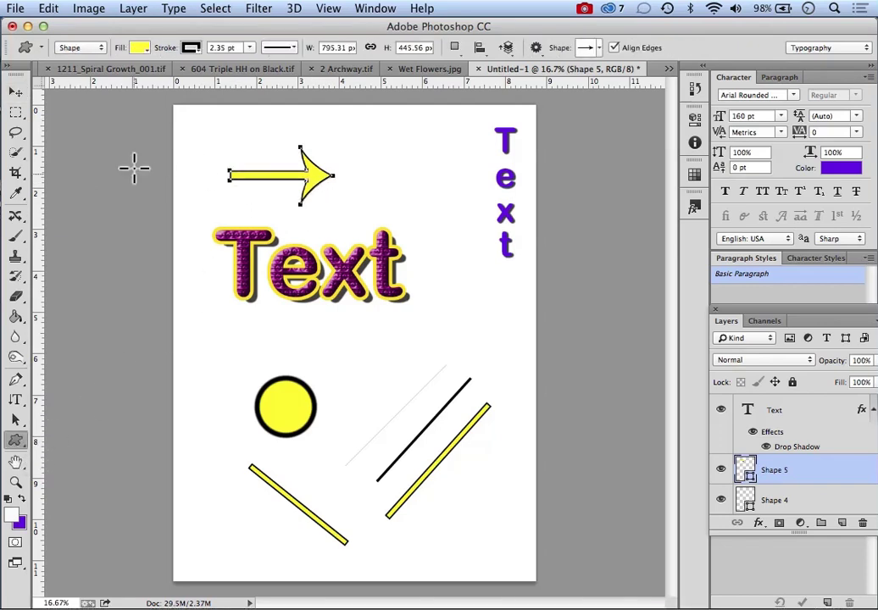
- Rotate the yellow arrow (Shape 5) to point down-left and move its tip onto the Text
left_click(51, 10)
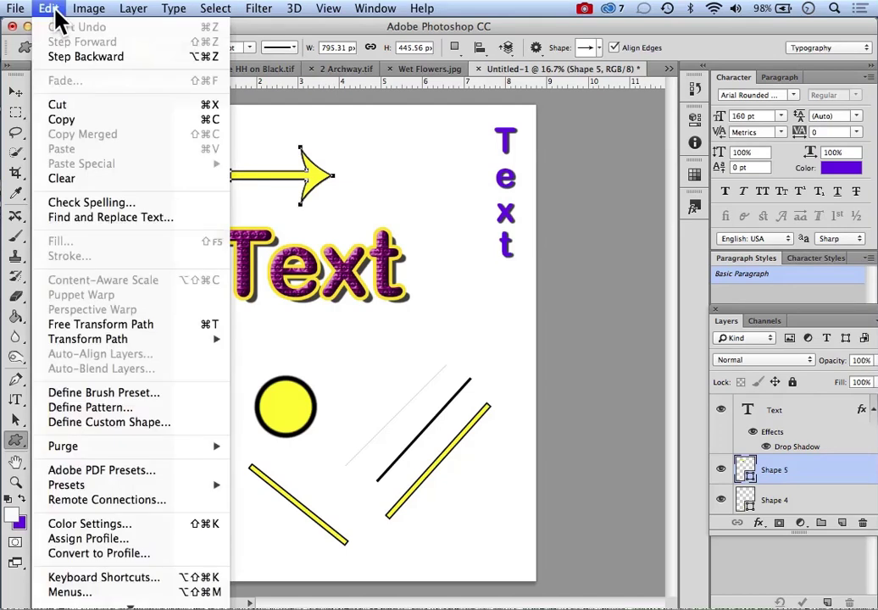
left_click(96, 329)
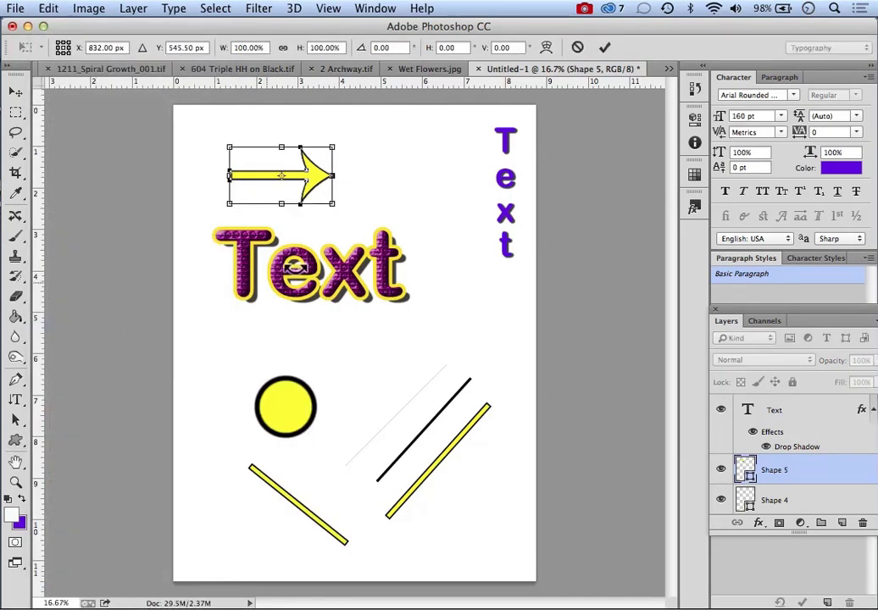
mouse_move(352, 129)
left_mouse_down()
mouse_move(355, 119)
mouse_move(341, 164)
mouse_move(344, 190)
mouse_move(284, 238)
mouse_move(252, 232)
left_mouse_up()
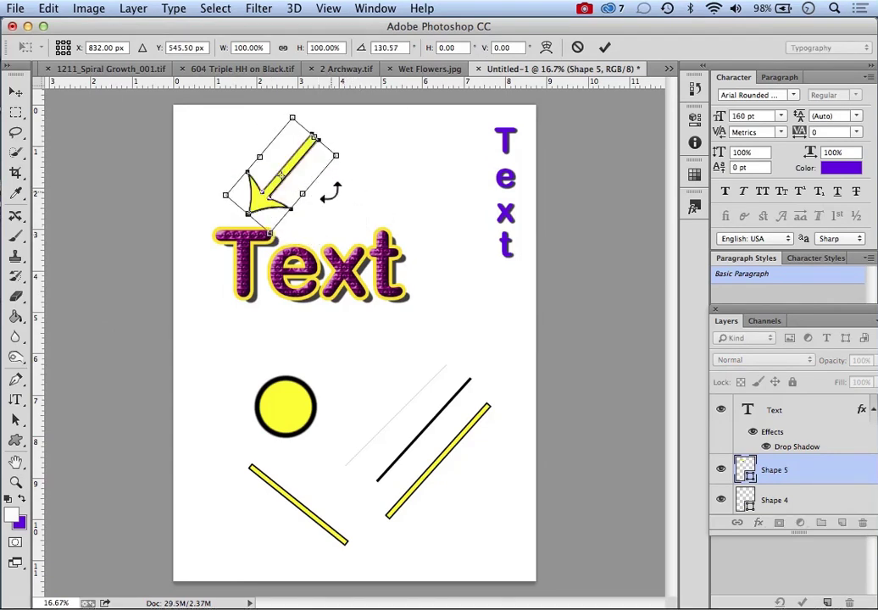
left_click(16, 94)
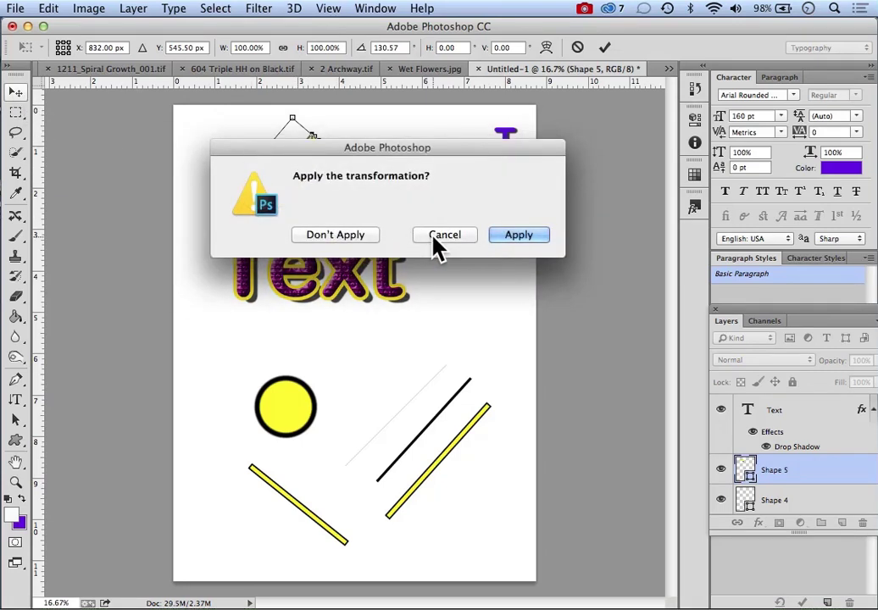
left_click(515, 239)
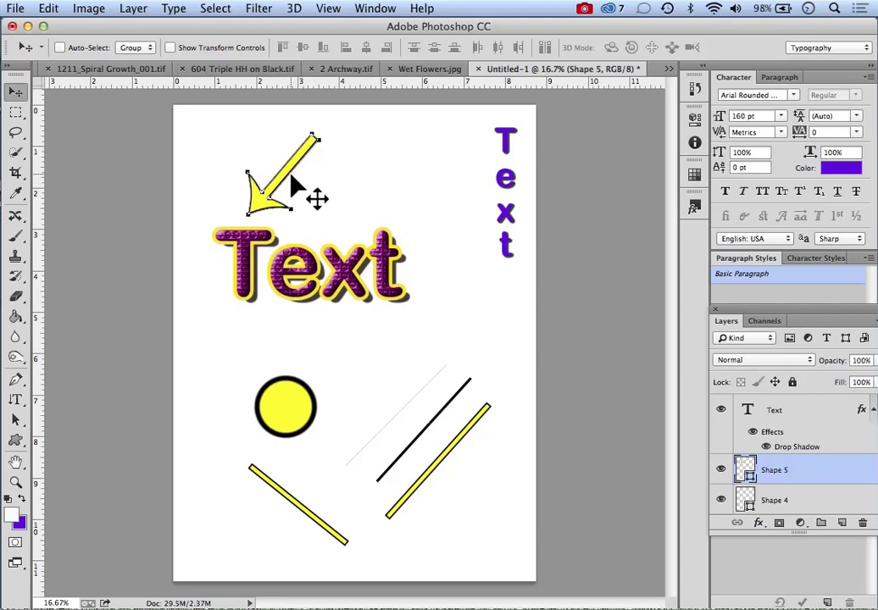
left_click_drag(290, 180, 338, 202)
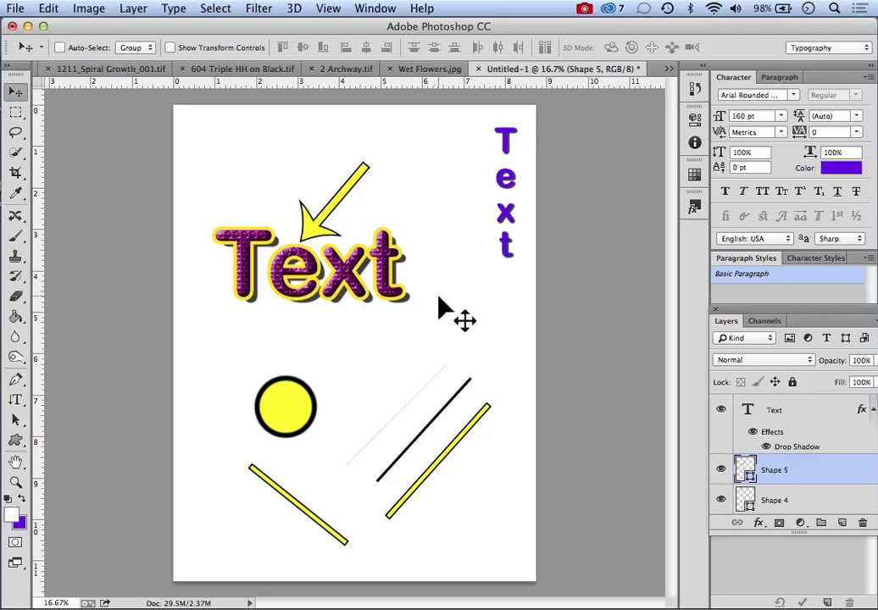
- Reset the working colours, ending with white as foreground and black as background
left_click(22, 501)
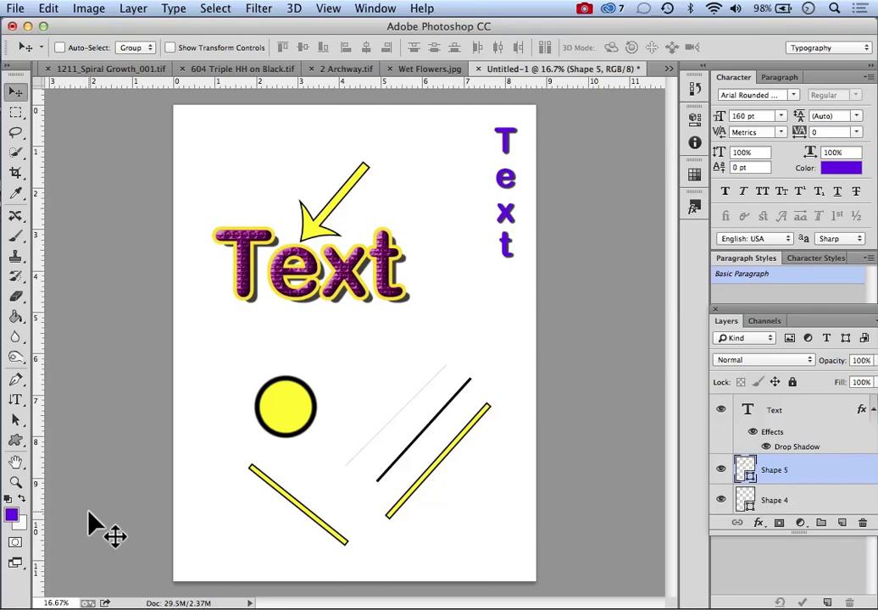
left_click(9, 500)
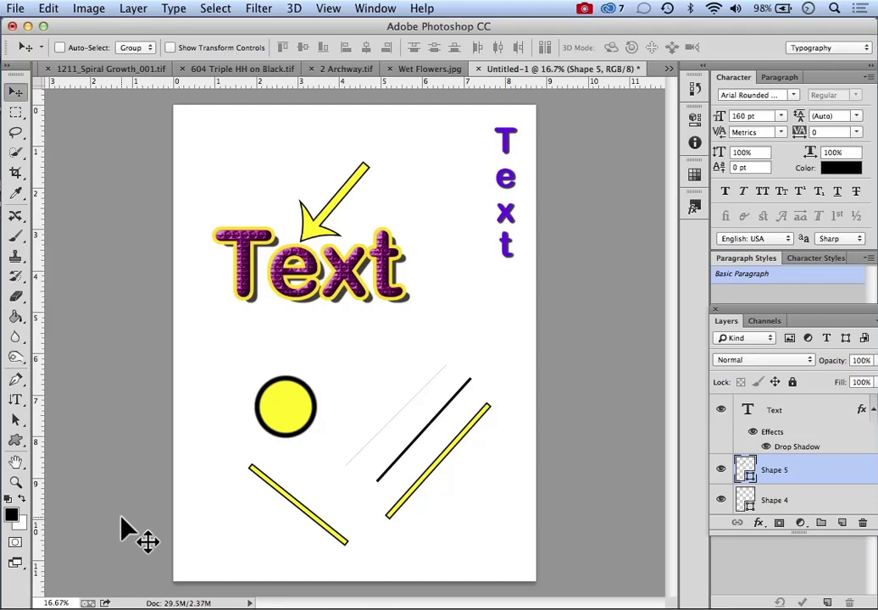
left_click(21, 500)
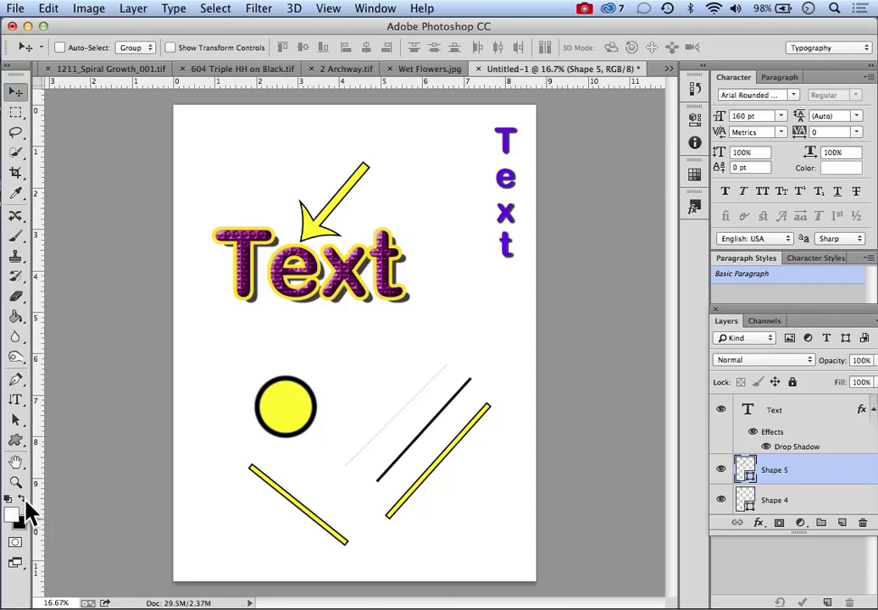
left_click(23, 500)
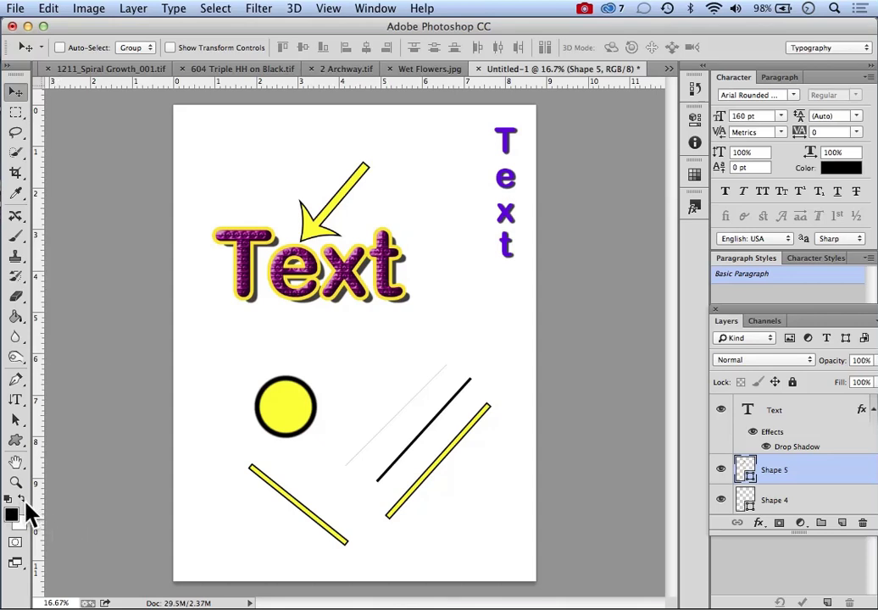
left_click(23, 500)
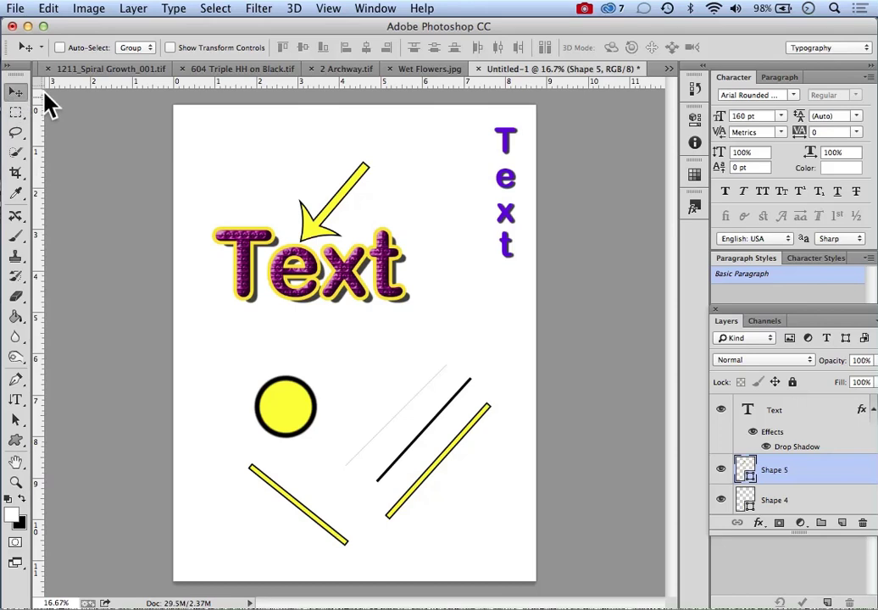
- Lift the arrow so its tip sits just above the Text, then select the Brush tool
left_click_drag(301, 207, 307, 175)
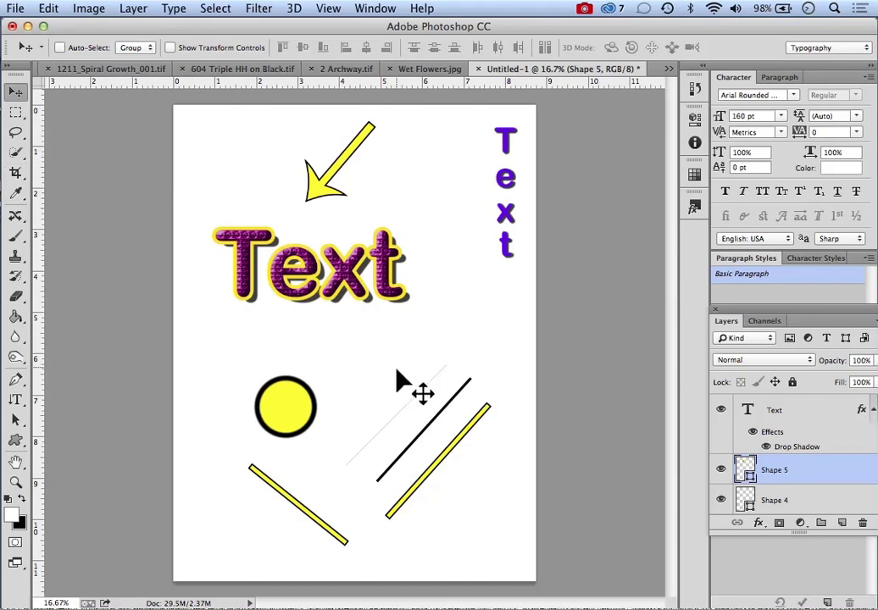
left_click(19, 217)
left_click(66, 213)
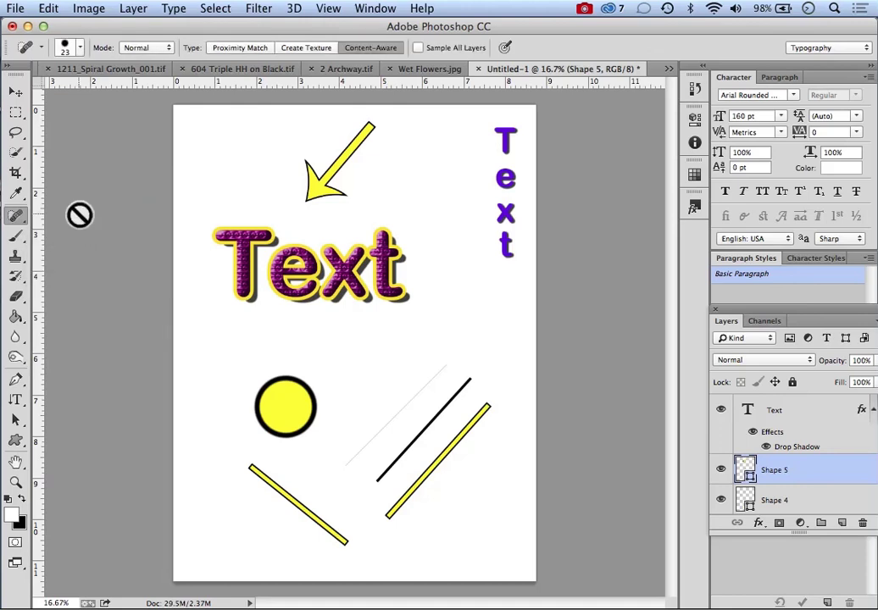
left_click(23, 243)
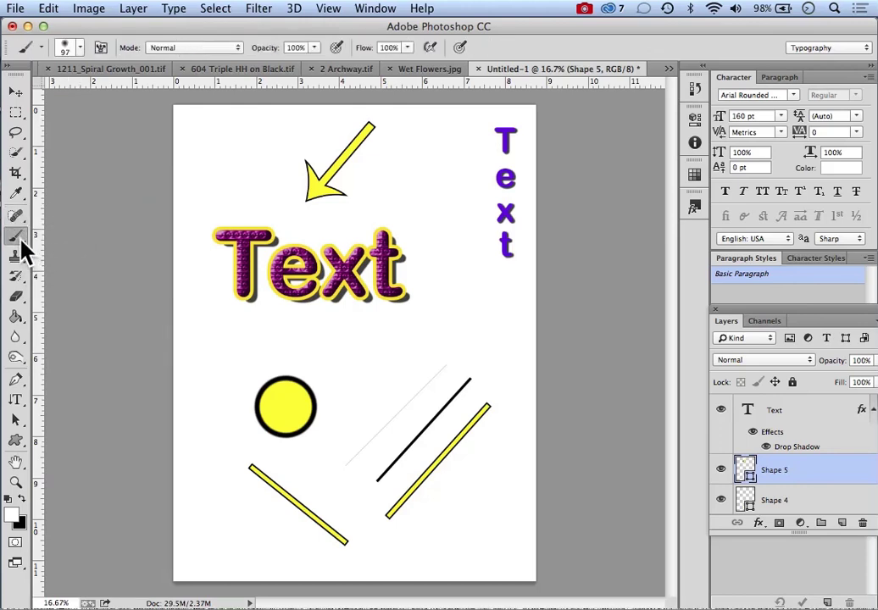